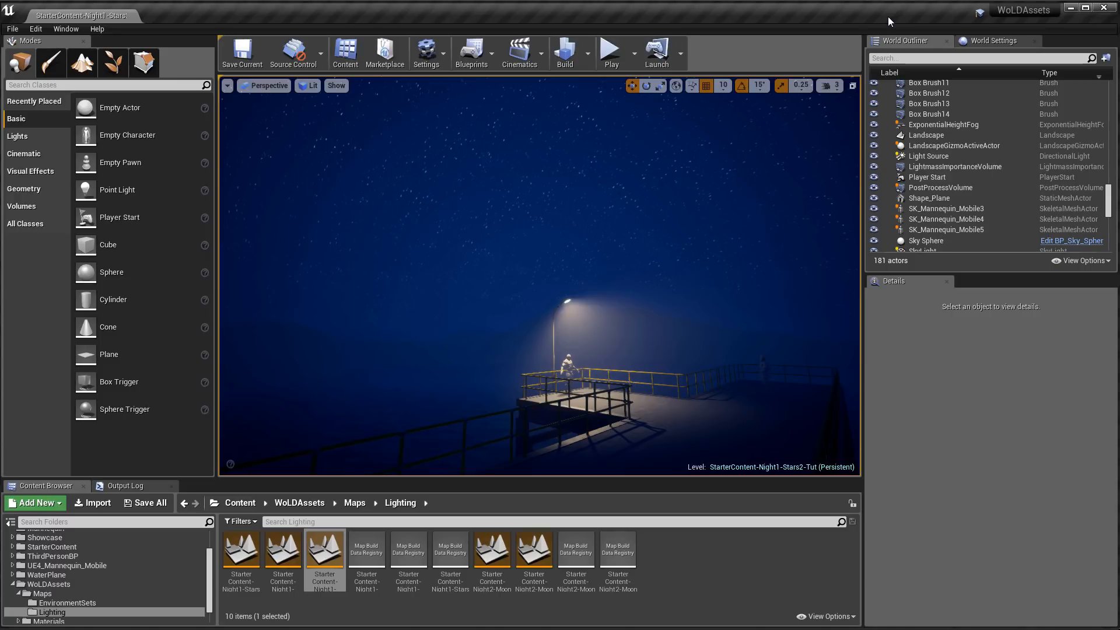
Preview the StarterContent-Night2-Moon-Tut level without editor icons and return to the StarterContent-Night1-Stars2-Tut level.
{"action": "mouse_move", "coordinate": [608, 305]}
{"action": "right_mouse_down"}
{"action": "mouse_move", "coordinate": [635, 216]}
{"action": "mouse_move", "coordinate": [720, 231]}
{"action": "mouse_move", "coordinate": [705, 261]}
{"action": "mouse_move", "coordinate": [645, 259]}
{"action": "mouse_move", "coordinate": [609, 286]}
{"action": "right_mouse_up"}
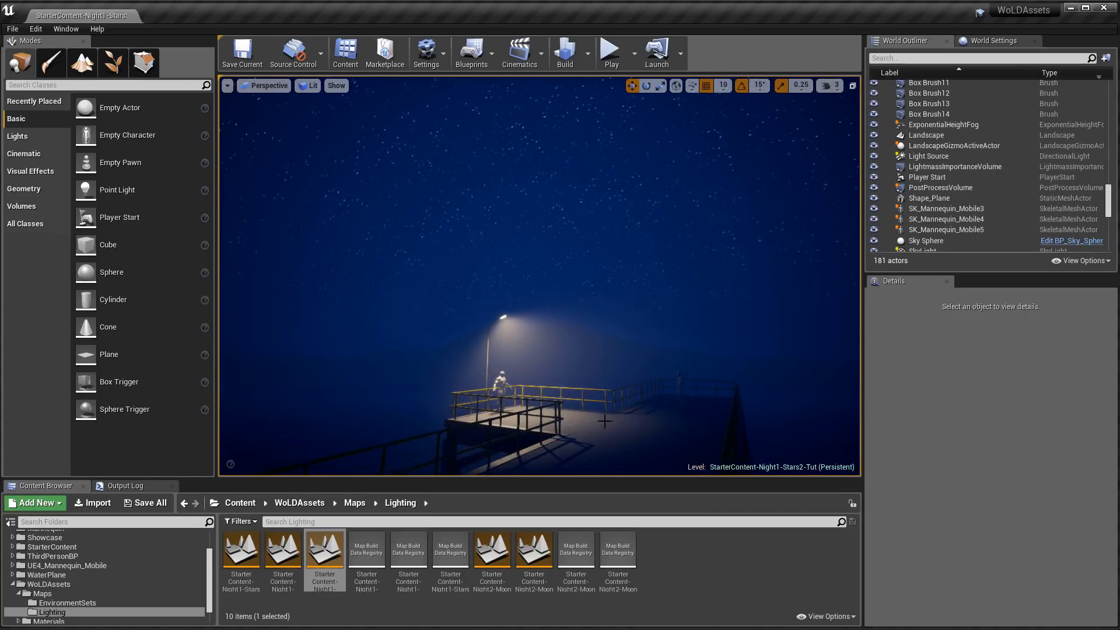
{"action": "double_click", "coordinate": [535, 549]}
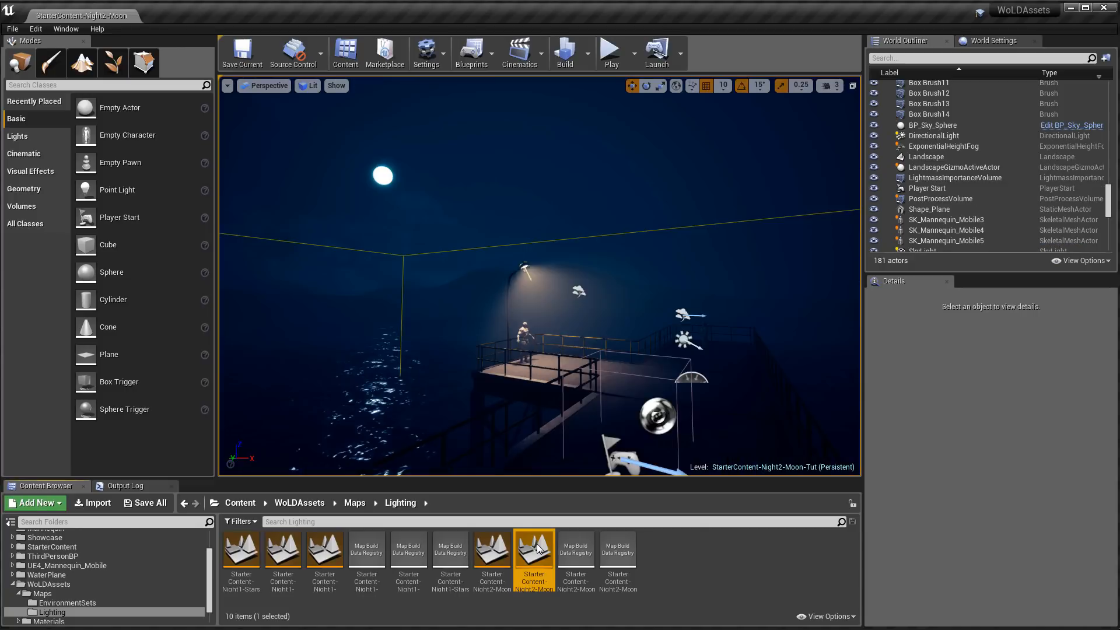
{"action": "right_click_drag", "start_coordinate": [554, 350], "coordinate": [499, 343]}
{"action": "key", "text": "g"}
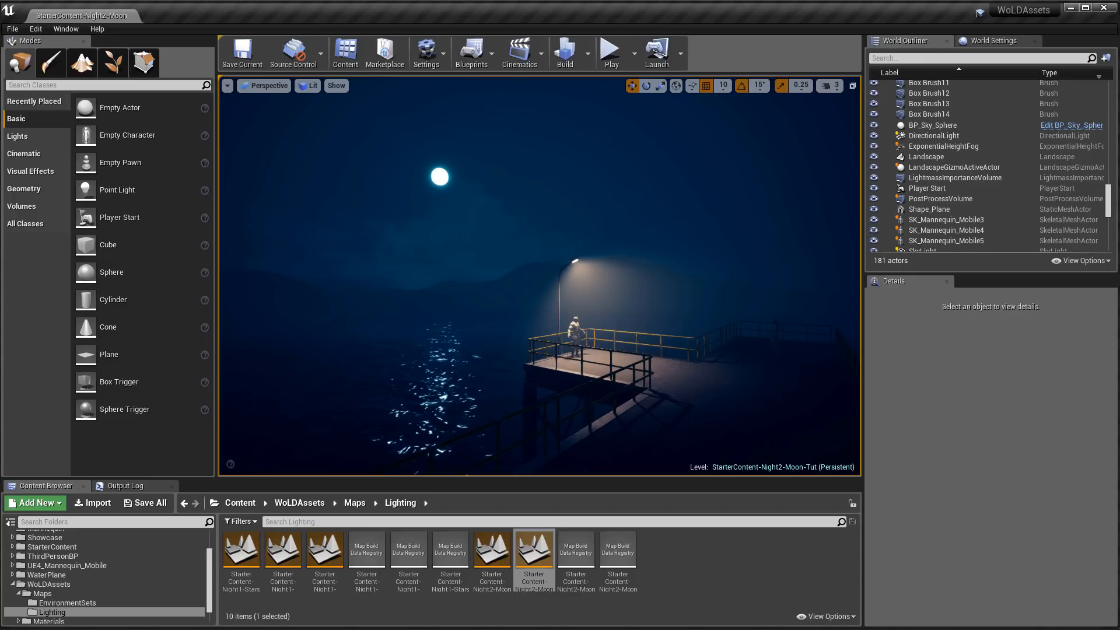
{"action": "double_click", "coordinate": [325, 552]}
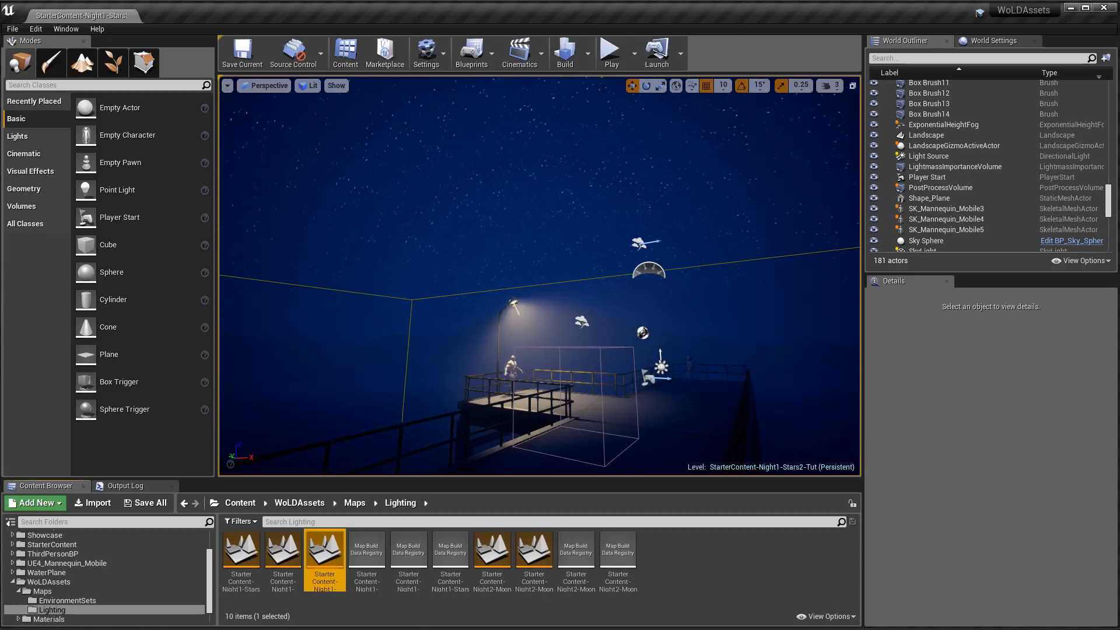
{"action": "right_click_drag", "start_coordinate": [523, 384], "coordinate": [548, 359]}
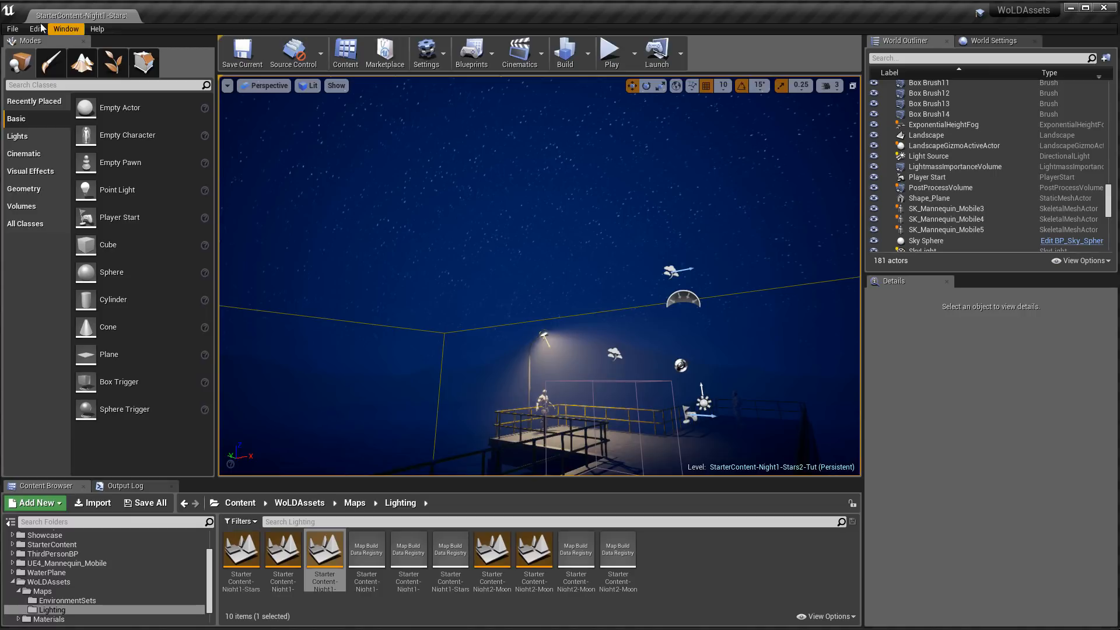
Create a new level from the Default template.
{"action": "left_click", "coordinate": [13, 29]}
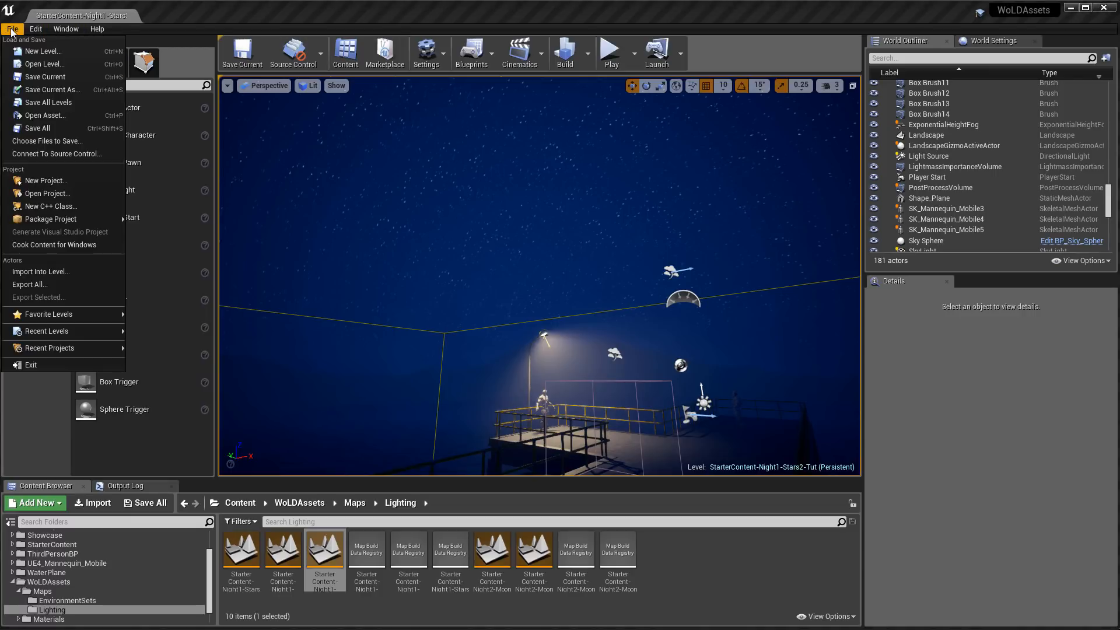
{"action": "left_click", "coordinate": [40, 51]}
{"action": "left_click", "coordinate": [469, 282]}
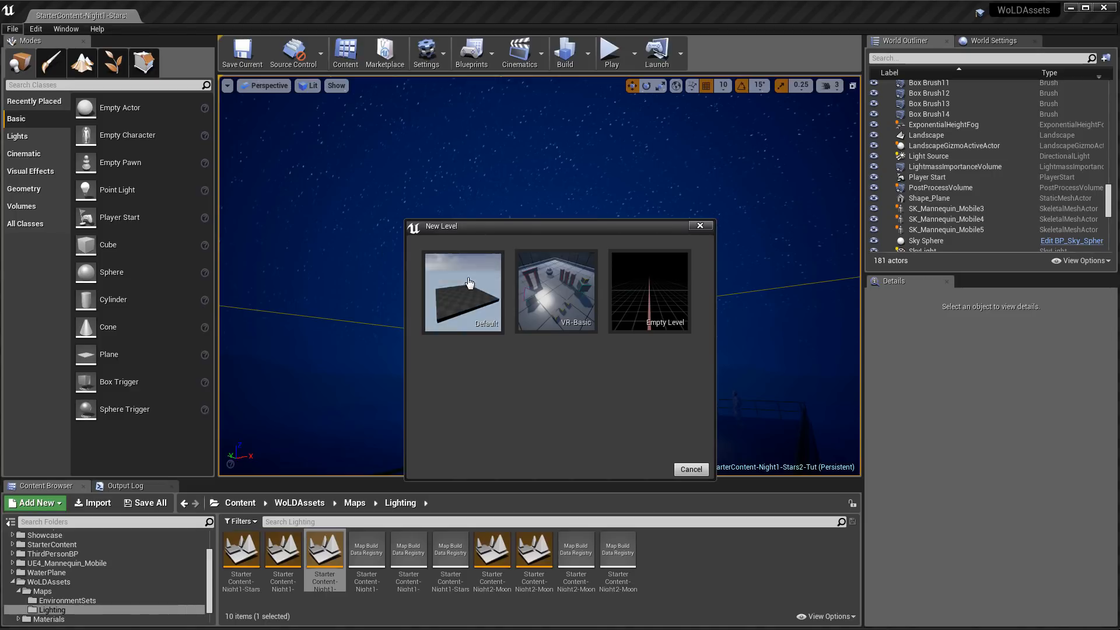
Inspect the Sky Sphere, Light Source and Atmospheric Fog actors in the new level.
{"action": "right_click_drag", "start_coordinate": [563, 288], "coordinate": [391, 210]}
{"action": "left_click", "coordinate": [562, 287]}
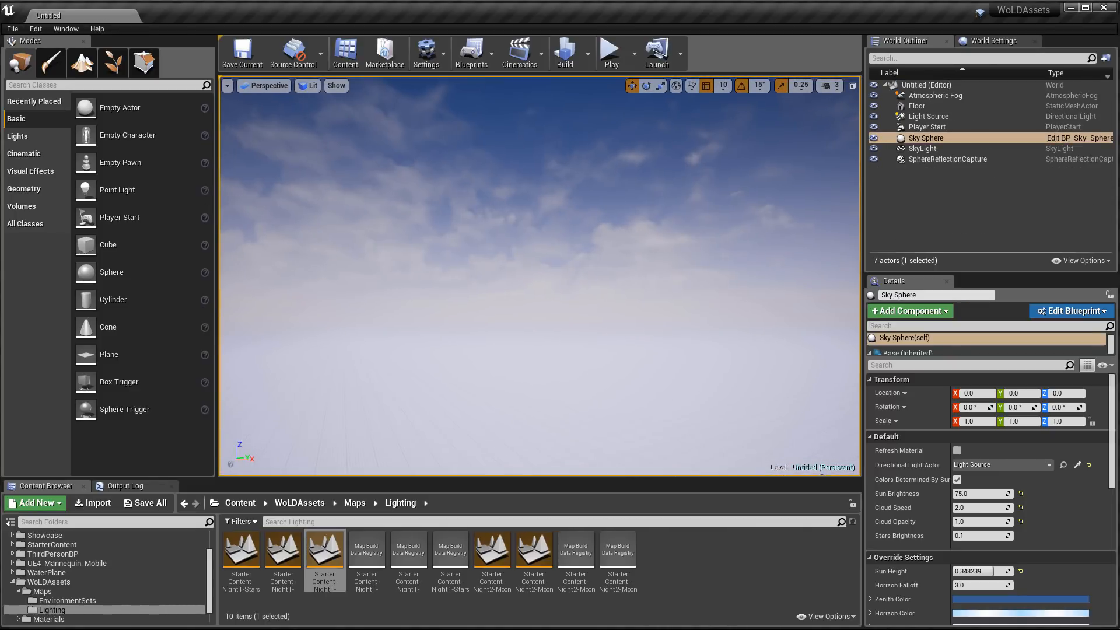
{"action": "right_click_drag", "start_coordinate": [563, 287], "coordinate": [732, 362]}
{"action": "left_click", "coordinate": [477, 249]}
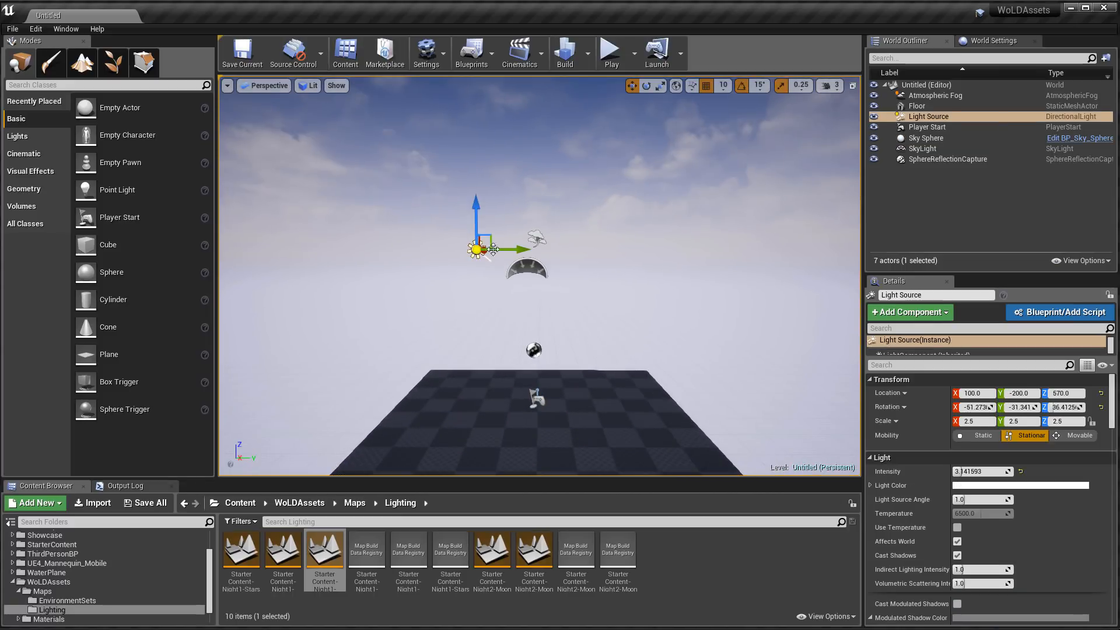
{"action": "left_click", "coordinate": [536, 238]}
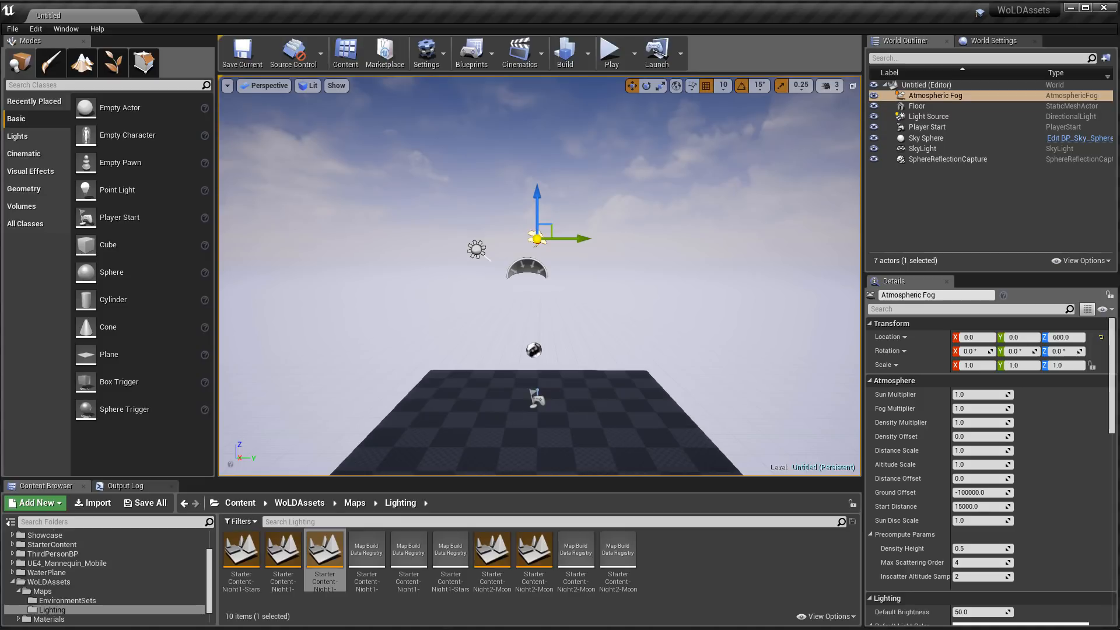
Rotate the directional Light Source to a low sun angle, with a Y rotation of about -5.5°.
{"action": "right_click_drag", "start_coordinate": [597, 265], "coordinate": [417, 244]}
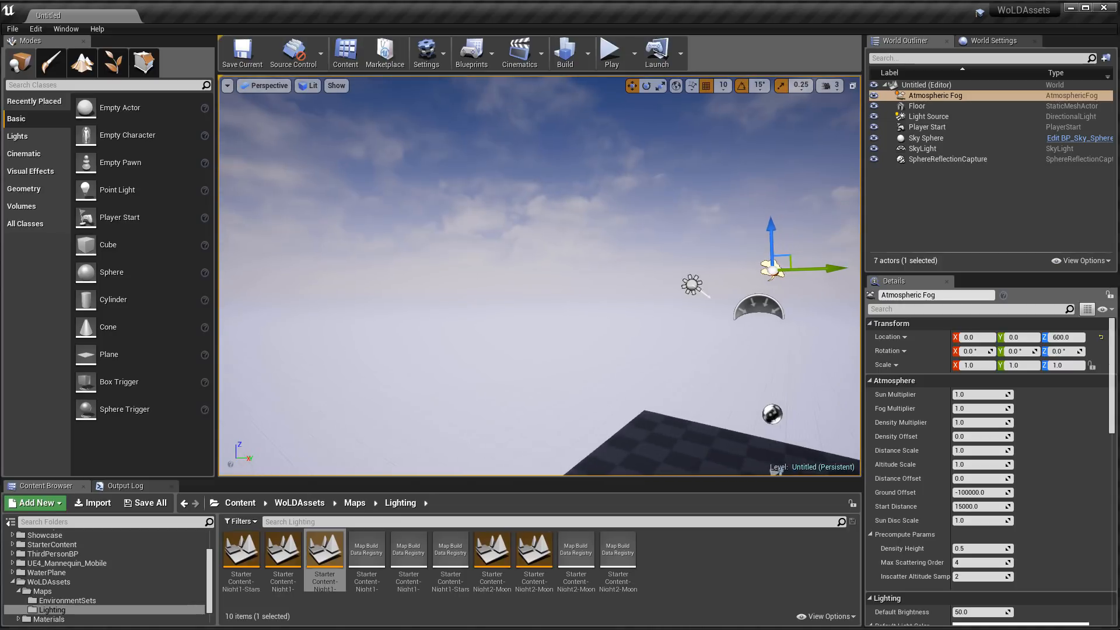
{"action": "right_click_drag", "start_coordinate": [655, 302], "coordinate": [499, 281]}
{"action": "left_click", "coordinate": [676, 305]}
{"action": "key", "text": "s"}
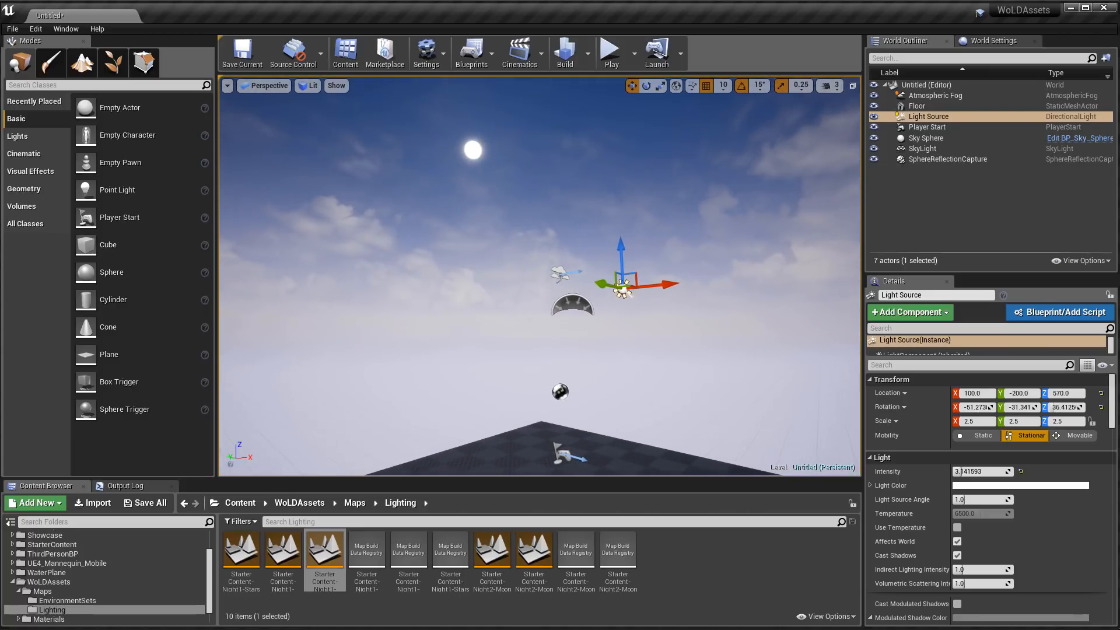
{"action": "key", "text": "e"}
{"action": "left_click_drag", "start_coordinate": [699, 300], "coordinate": [697, 255]}
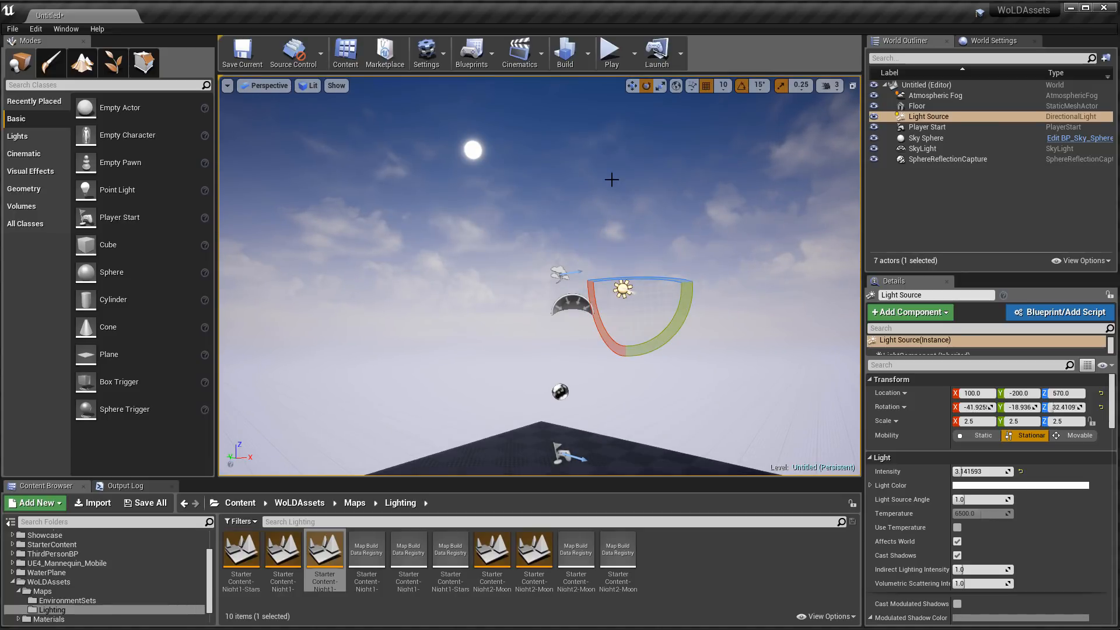
{"action": "left_click_drag", "start_coordinate": [646, 286], "coordinate": [630, 267]}
Refresh the Sky Sphere's material to match the lowered light direction and check the sky around the sun.
{"action": "left_click", "coordinate": [926, 139]}
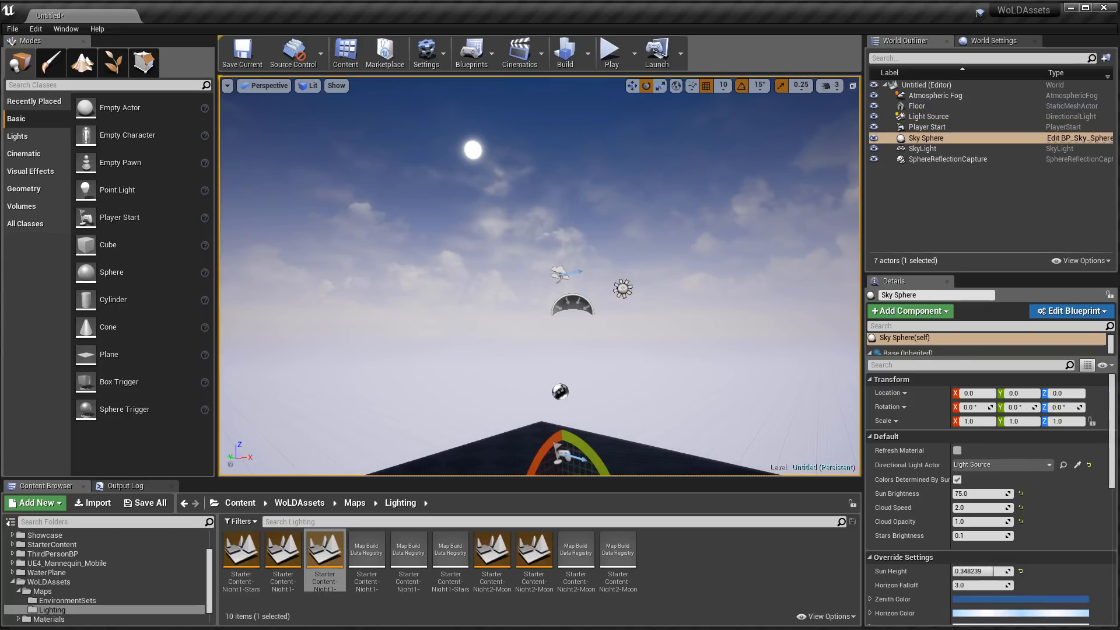
{"action": "left_click", "coordinate": [957, 451]}
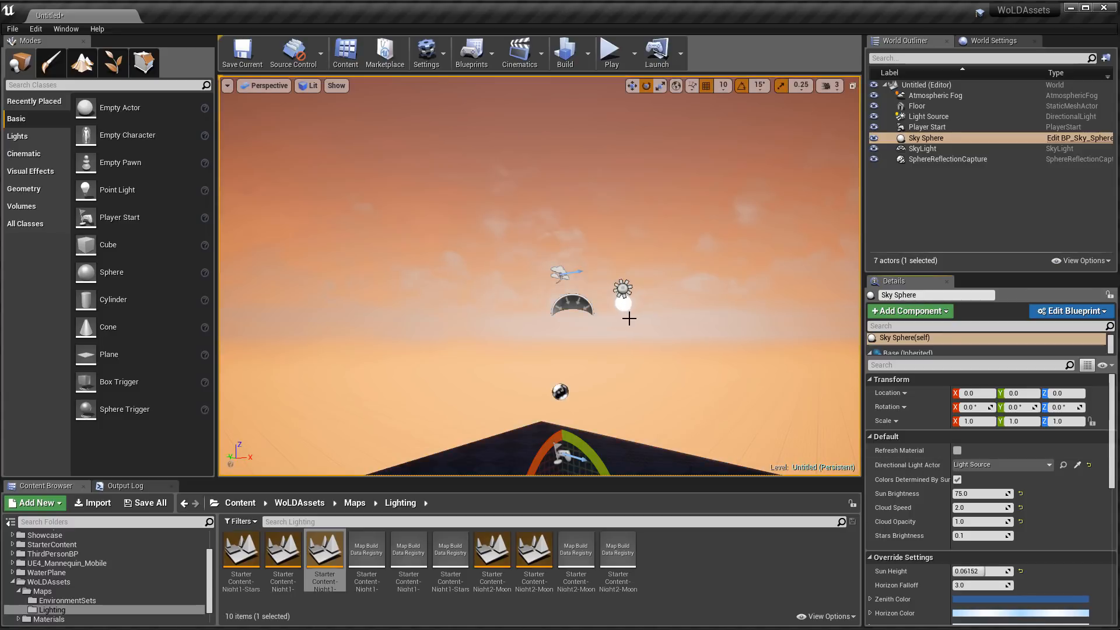
{"action": "right_click_drag", "start_coordinate": [628, 317], "coordinate": [573, 193]}
{"action": "key", "text": "d"}
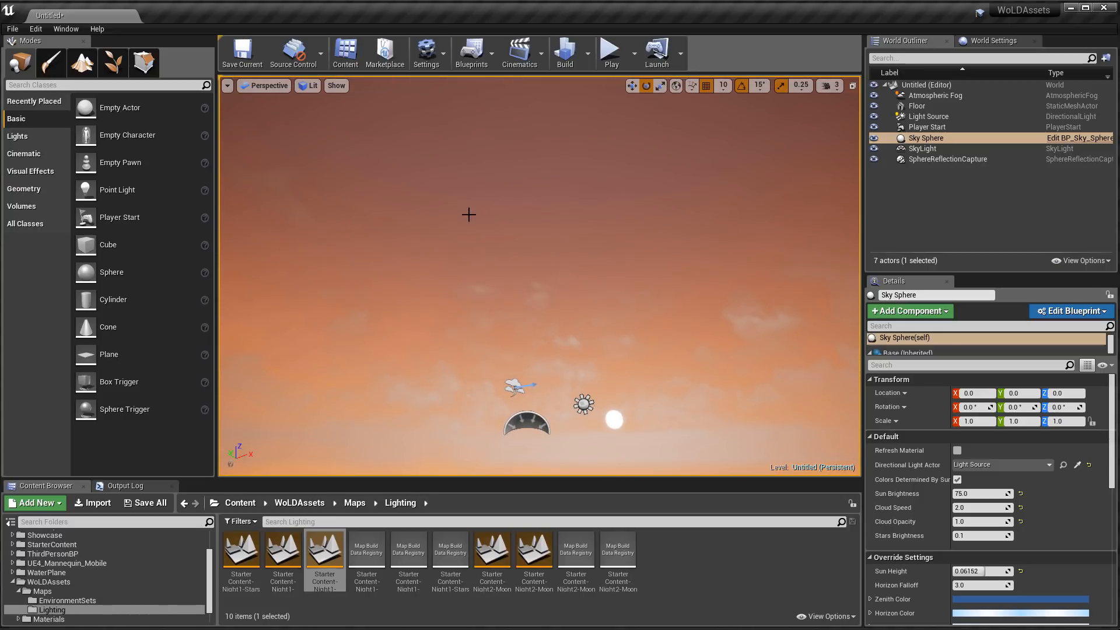
{"action": "right_click_drag", "start_coordinate": [469, 214], "coordinate": [514, 269]}
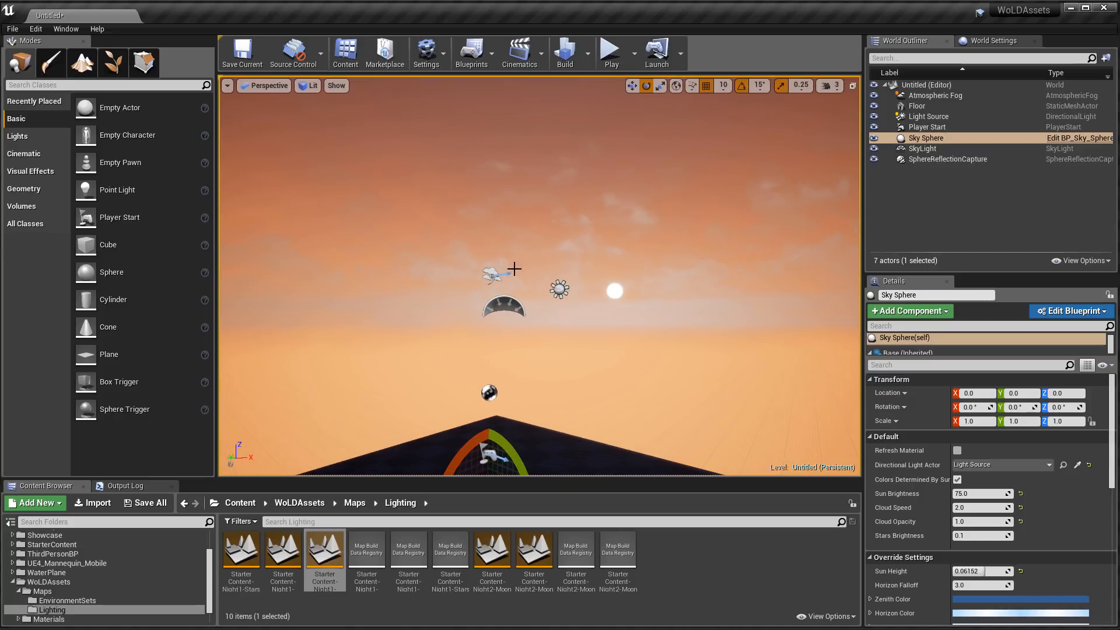
Rotate the Light Source to about -33.8° on X and -32° on Y, and refresh the Sky Sphere's material.
{"action": "left_click", "coordinate": [559, 289]}
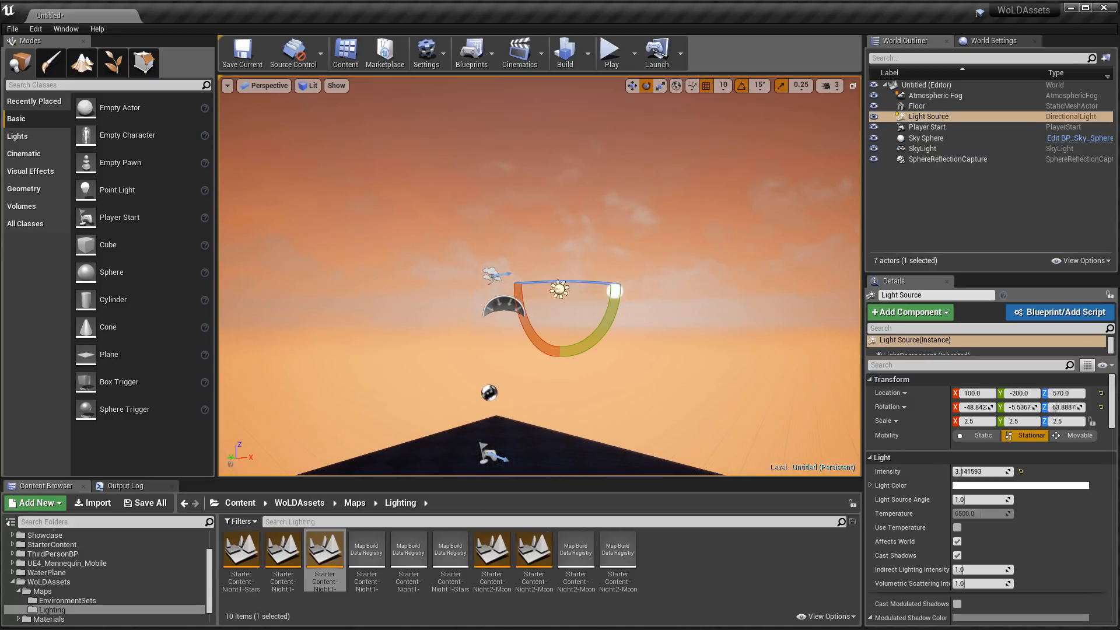
{"action": "left_click_drag", "start_coordinate": [524, 317], "coordinate": [529, 337]}
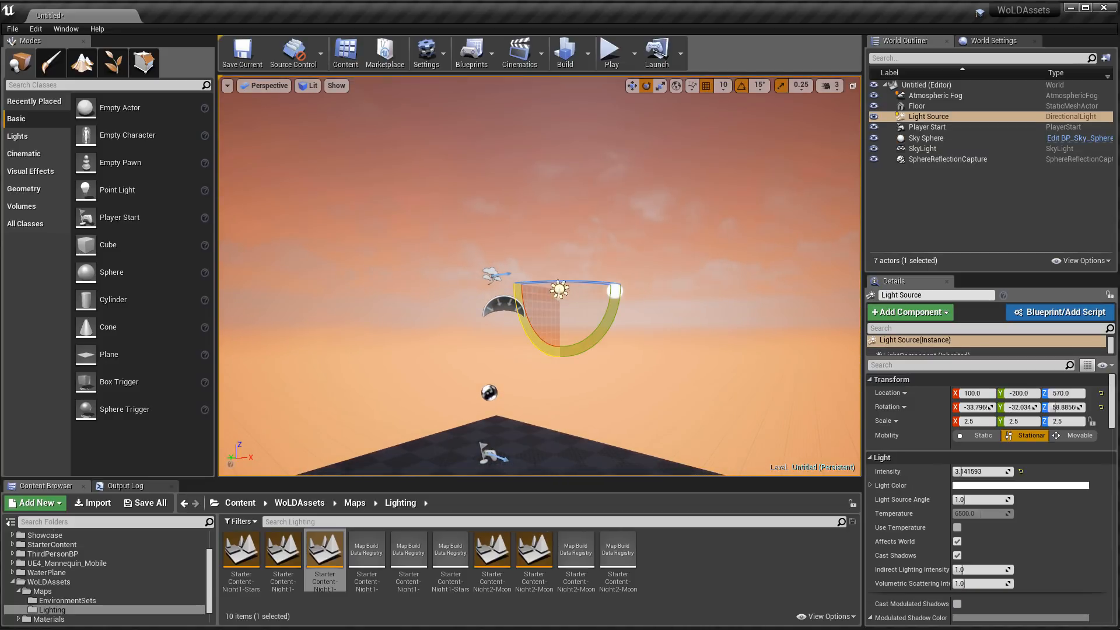
{"action": "mouse_move", "coordinate": [603, 315]}
{"action": "right_mouse_down"}
{"action": "mouse_move", "coordinate": [600, 280]}
{"action": "mouse_move", "coordinate": [618, 281]}
{"action": "right_mouse_up"}
{"action": "left_click", "coordinate": [618, 240]}
{"action": "left_click_drag", "start_coordinate": [919, 432], "coordinate": [865, 447]}
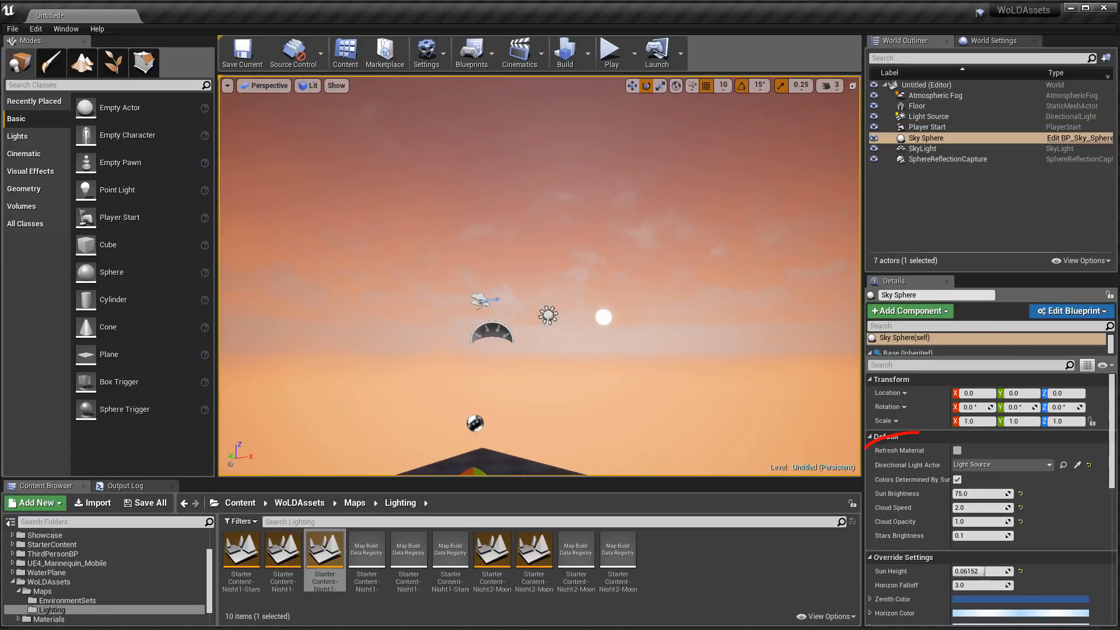
{"action": "left_click", "coordinate": [958, 450]}
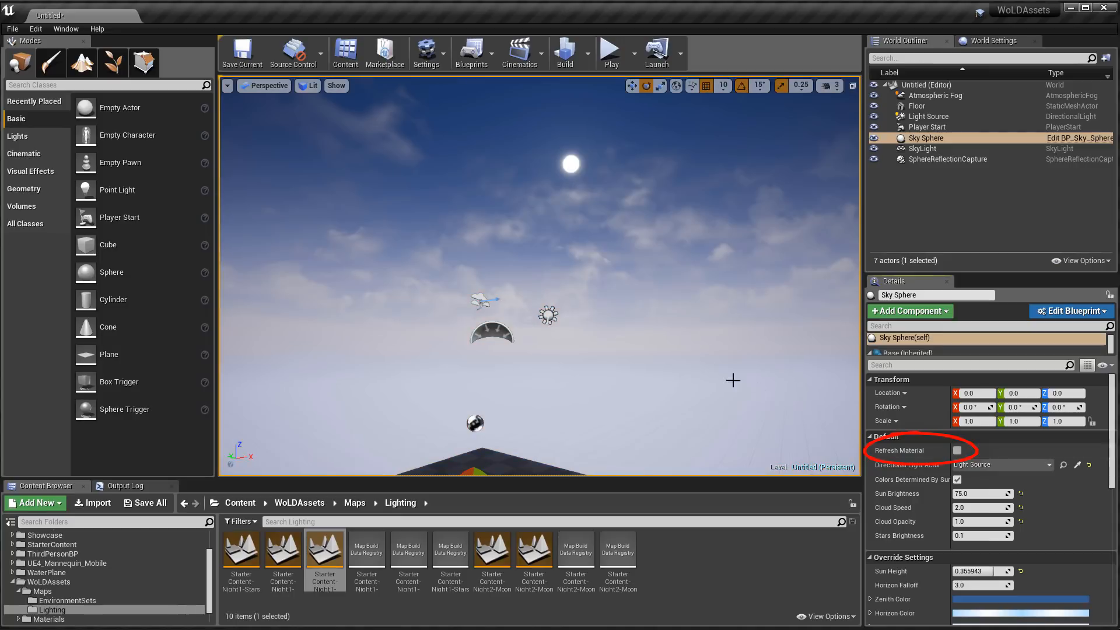
{"action": "right_click_drag", "start_coordinate": [733, 379], "coordinate": [700, 389]}
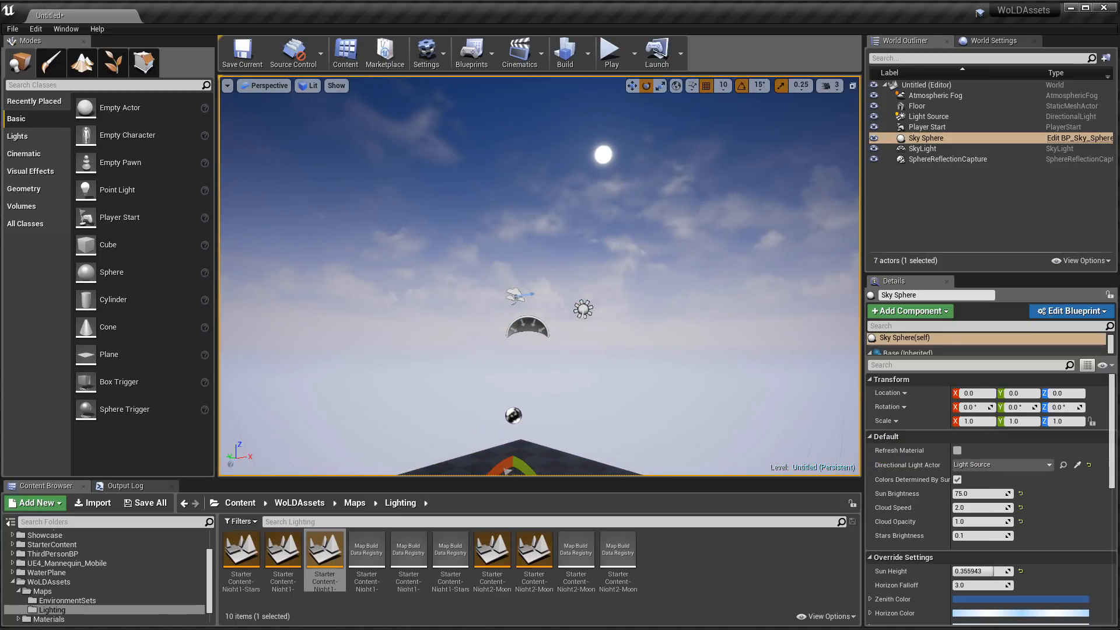
Examine the Atmospheric Fog and Light Source settings, and the Sky Sphere's sun, cloud, star and colour override settings.
{"action": "left_click", "coordinate": [514, 295]}
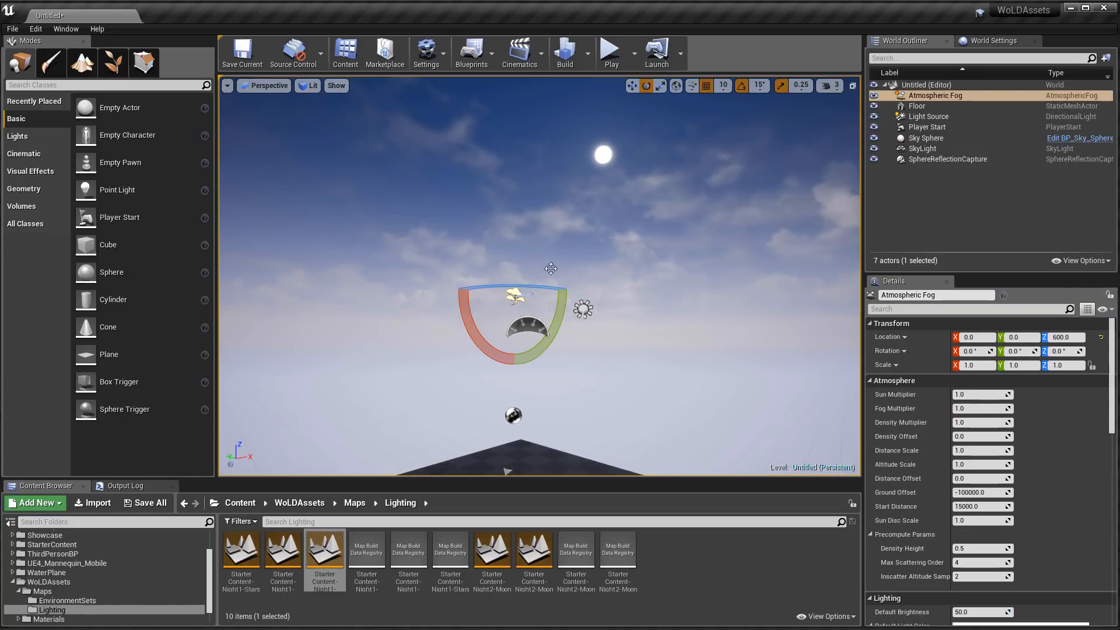
{"action": "left_click", "coordinate": [583, 308]}
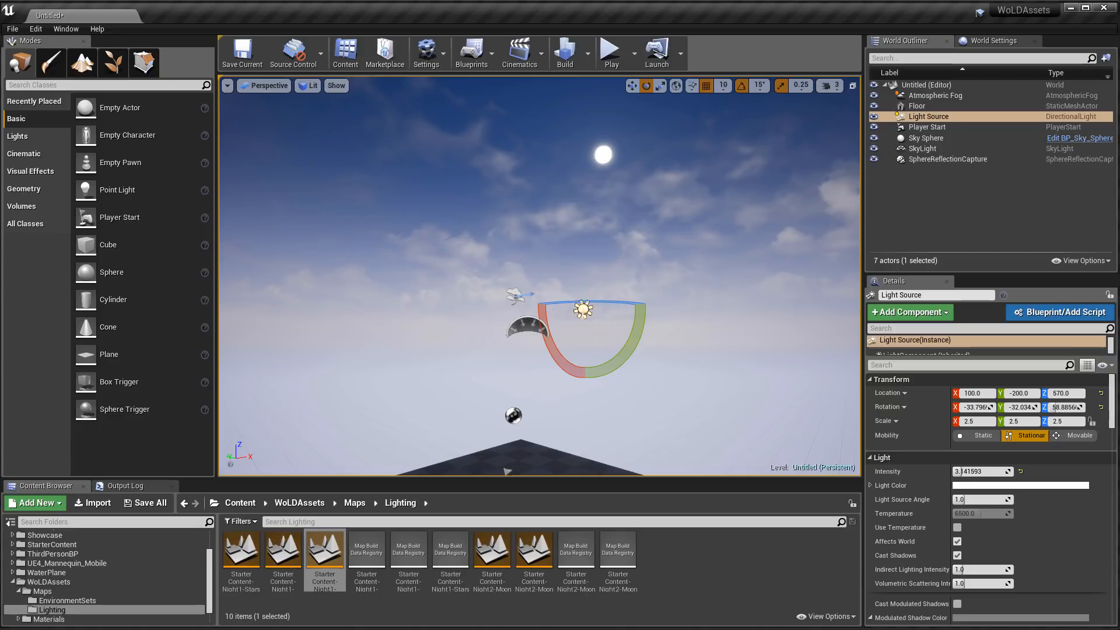
{"action": "left_click", "coordinate": [514, 296]}
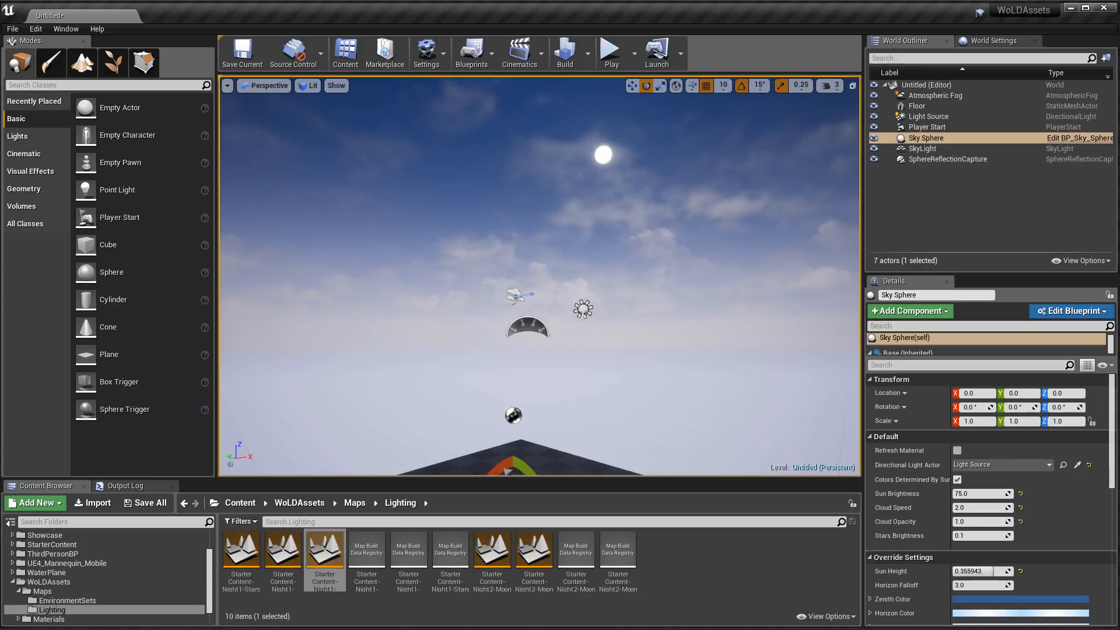
{"action": "right_click_drag", "start_coordinate": [652, 266], "coordinate": [683, 254]}
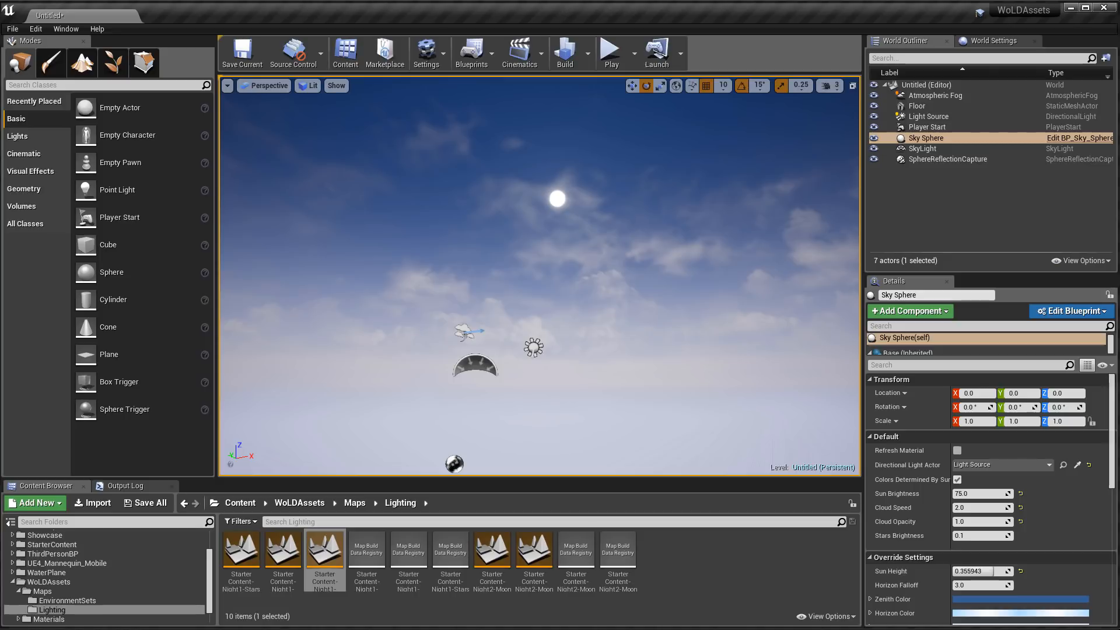
{"action": "right_click_drag", "start_coordinate": [660, 270], "coordinate": [660, 270]}
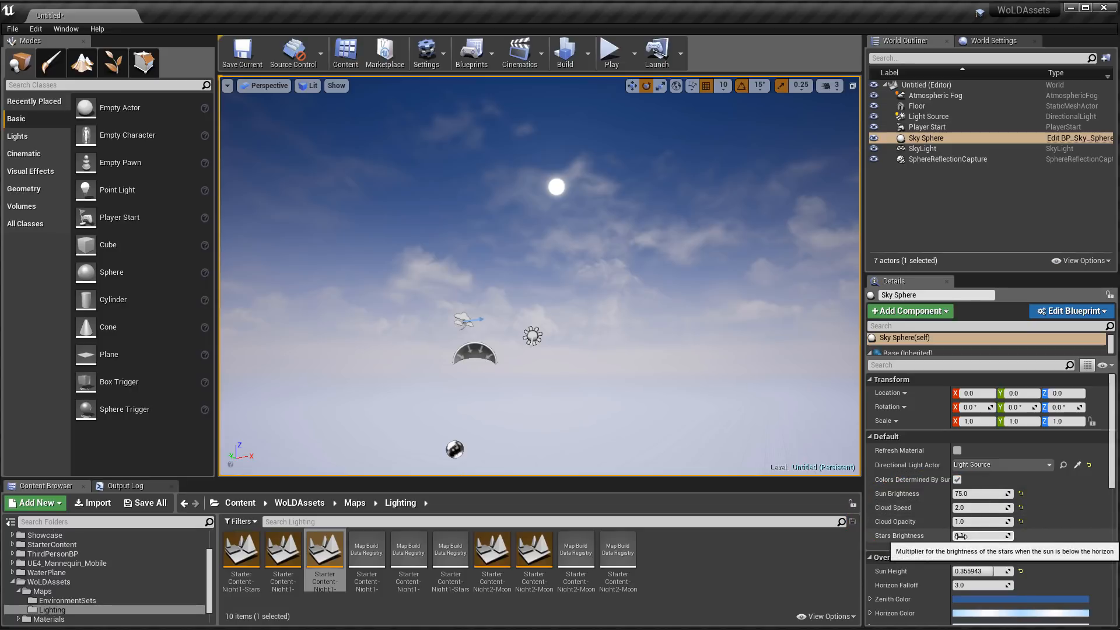
{"action": "scroll", "coordinate": [962, 535], "scroll_direction": "down", "scroll_amount": 3}
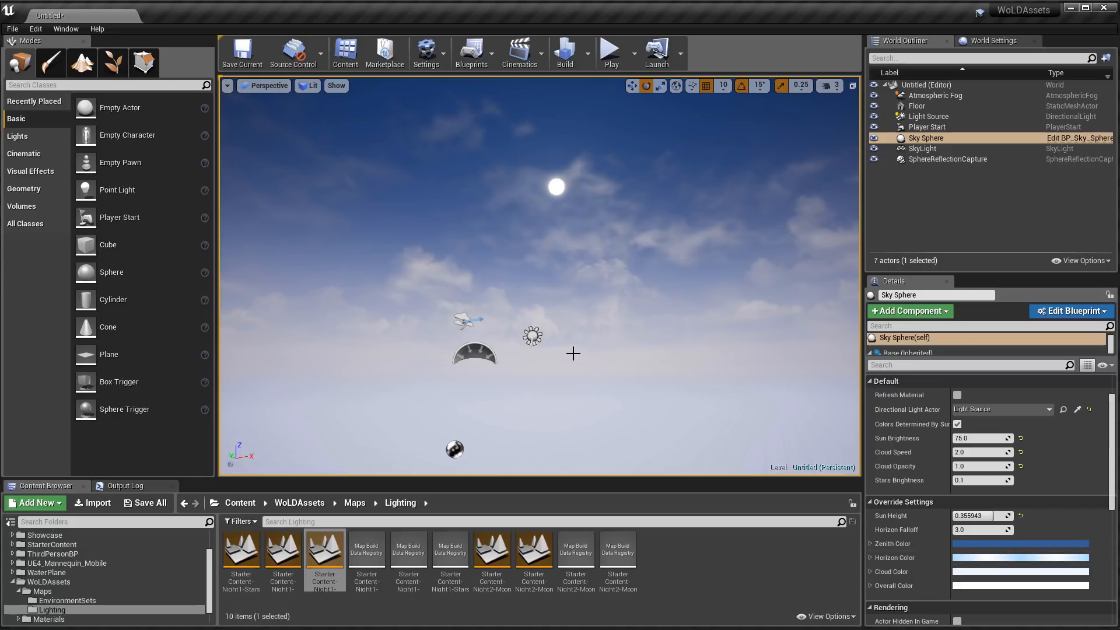
{"action": "right_click_drag", "start_coordinate": [451, 335], "coordinate": [439, 354]}
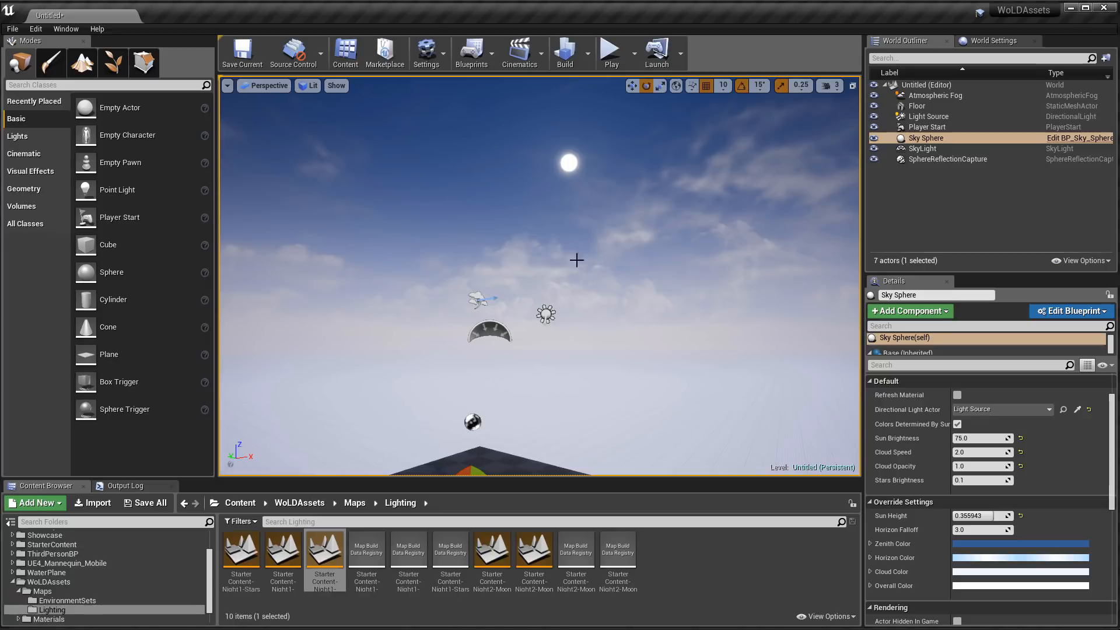
{"action": "right_click_drag", "start_coordinate": [583, 282], "coordinate": [454, 215]}
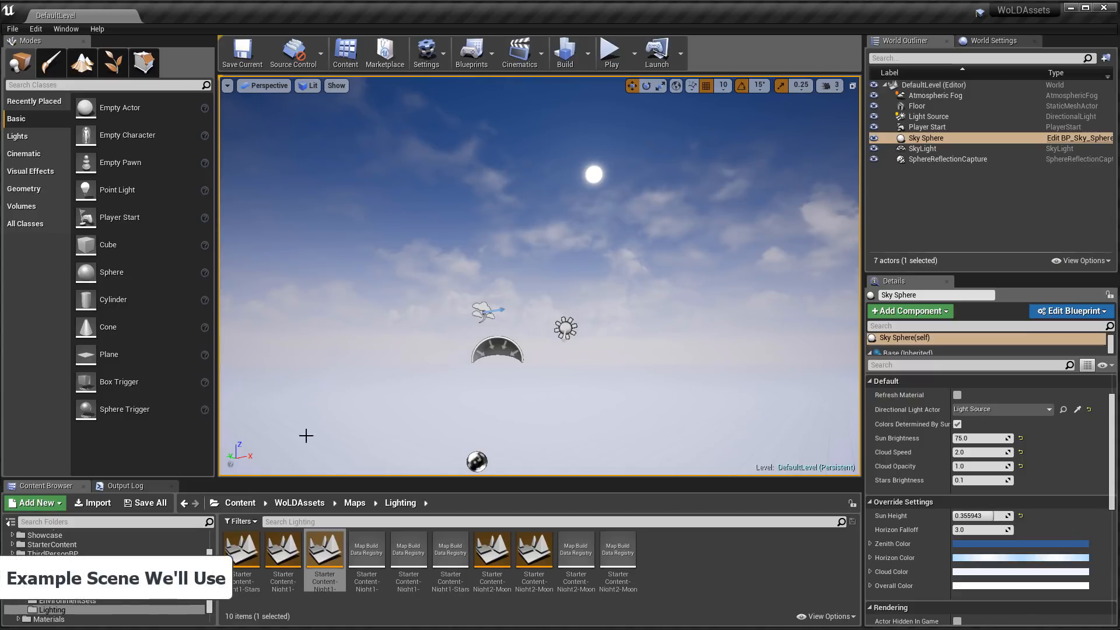
Open the NightTimeLighting-01-Stars level from the Maps folder.
{"action": "left_click", "coordinate": [54, 592]}
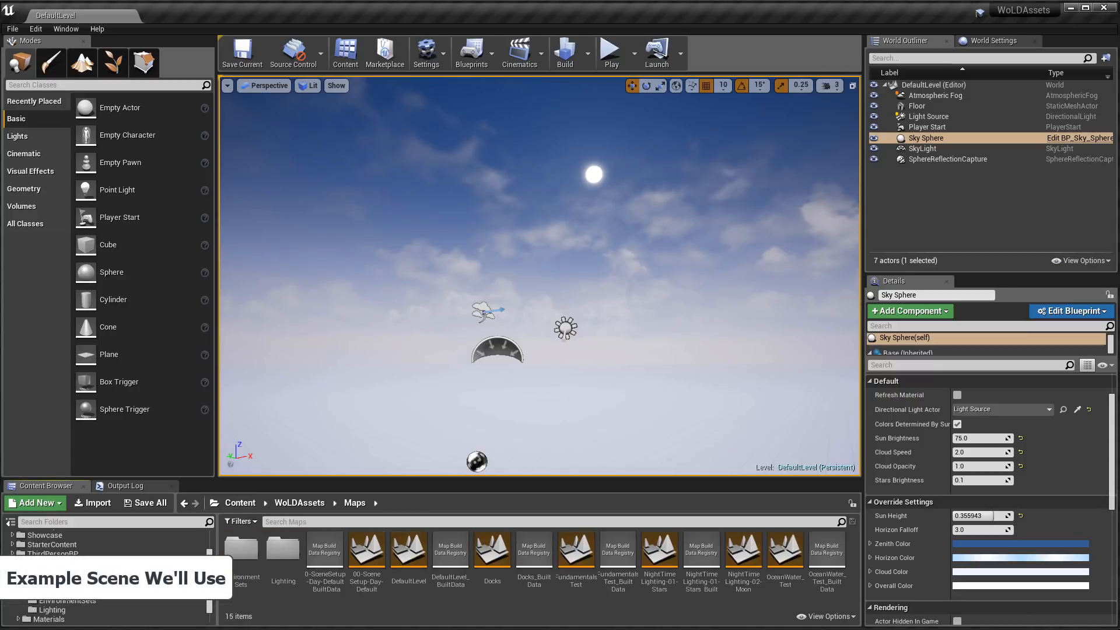
{"action": "double_click", "coordinate": [659, 555]}
Look around the dock scene, examining the water plane, landscape hills, box-brush buildings and lighting actors.
{"action": "right_click_drag", "start_coordinate": [601, 396], "coordinate": [569, 395]}
{"action": "left_click", "coordinate": [601, 397]}
{"action": "right_click_drag", "start_coordinate": [569, 293], "coordinate": [469, 310]}
{"action": "left_click", "coordinate": [569, 293]}
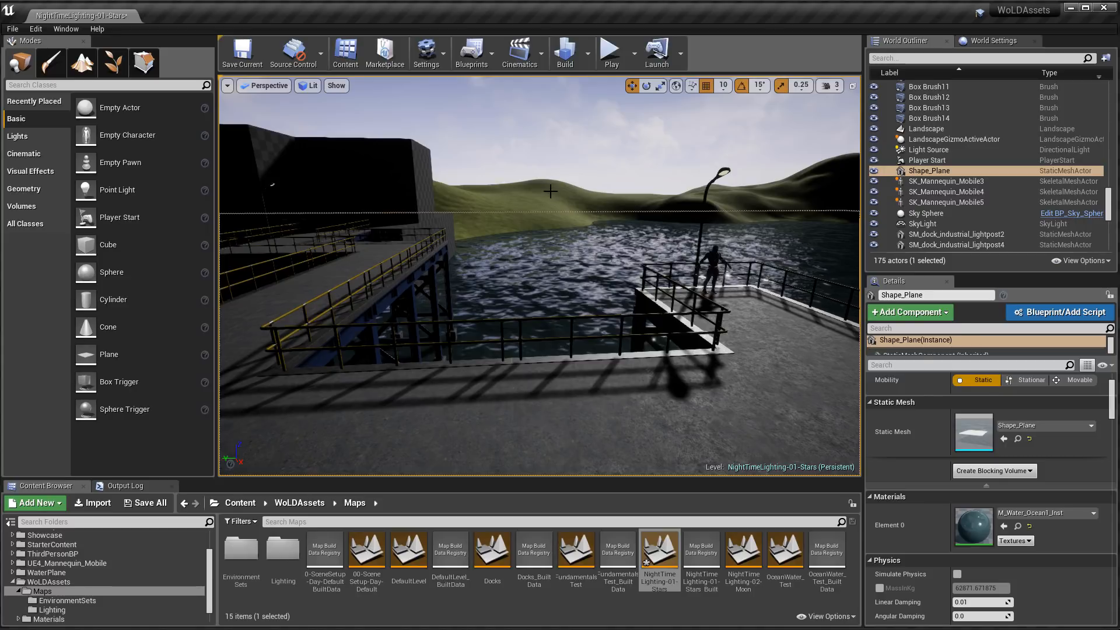
{"action": "left_click", "coordinate": [561, 205]}
{"action": "mouse_move", "coordinate": [561, 205]}
{"action": "right_mouse_down"}
{"action": "mouse_move", "coordinate": [566, 194]}
{"action": "mouse_move", "coordinate": [368, 194]}
{"action": "right_mouse_up"}
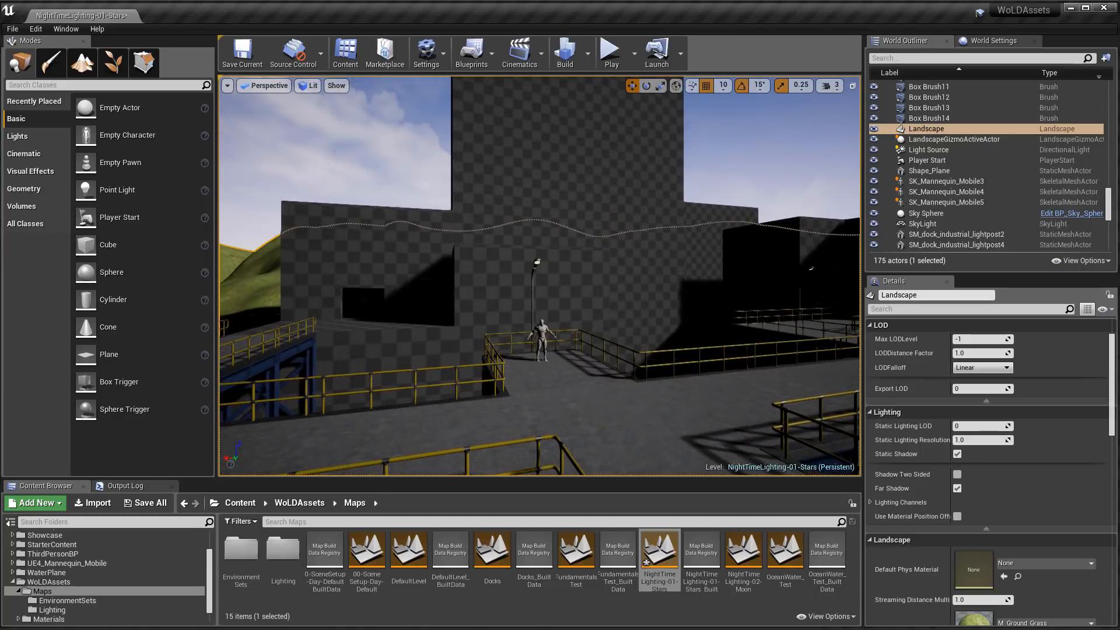
{"action": "left_click", "coordinate": [609, 200]}
{"action": "mouse_move", "coordinate": [609, 200]}
{"action": "right_mouse_down"}
{"action": "mouse_move", "coordinate": [610, 175]}
{"action": "mouse_move", "coordinate": [802, 196]}
{"action": "mouse_move", "coordinate": [567, 130]}
{"action": "right_mouse_up"}
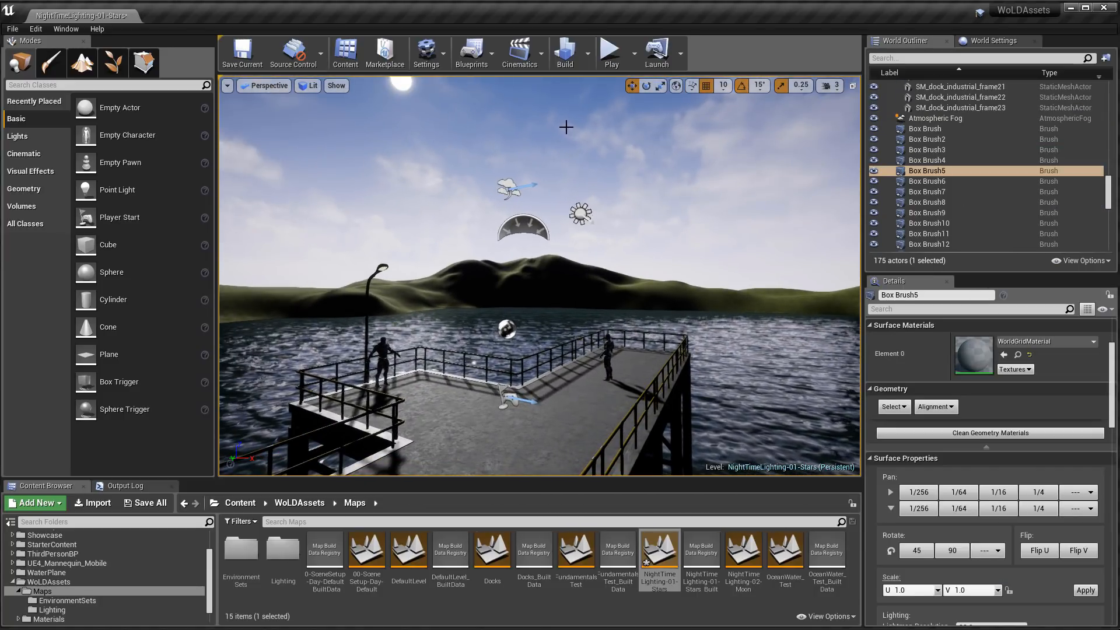
Examine the dock scene's Atmospheric Fog, Light Source, SkyLight, Player Start and mannequin actors one after another.
{"action": "left_click", "coordinate": [509, 186]}
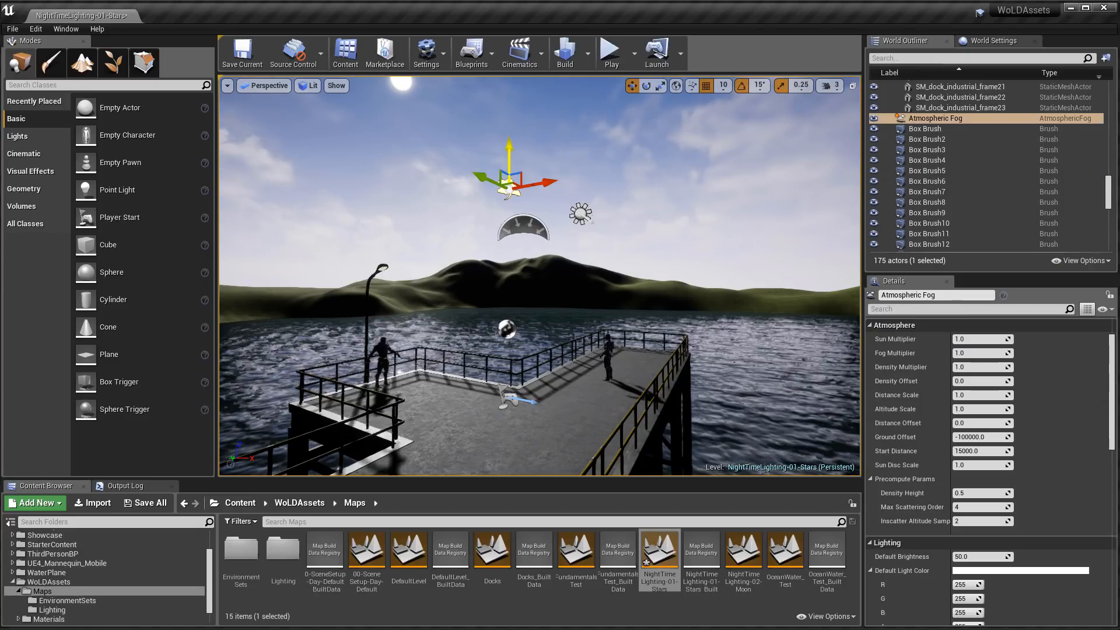
{"action": "left_click", "coordinate": [580, 213]}
{"action": "left_click", "coordinate": [532, 222]}
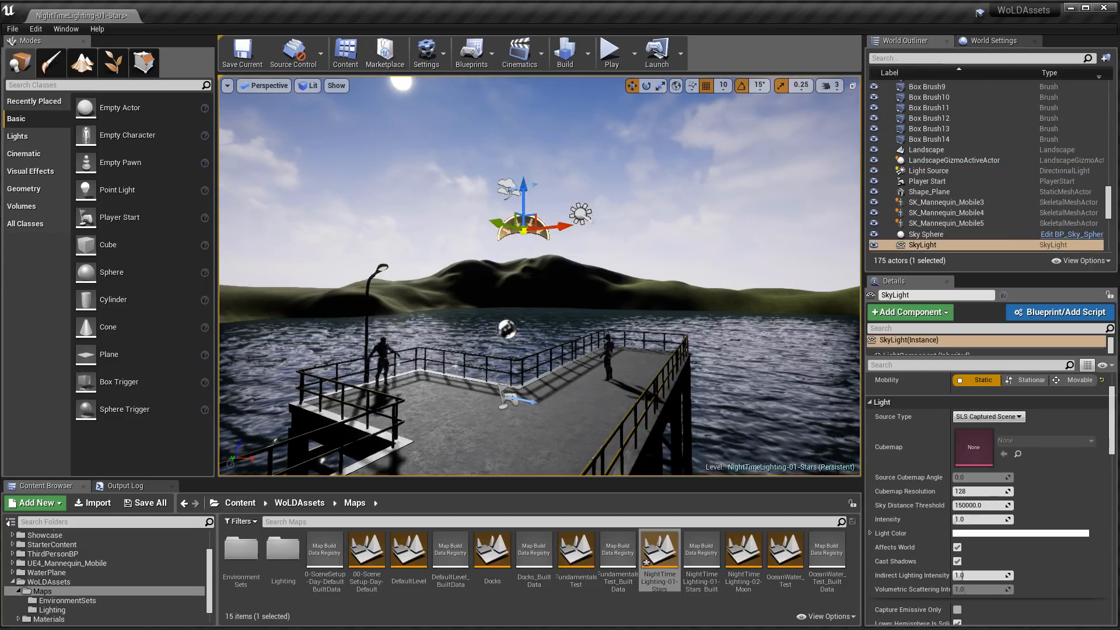
{"action": "left_click", "coordinate": [507, 330]}
{"action": "left_click", "coordinate": [510, 397]}
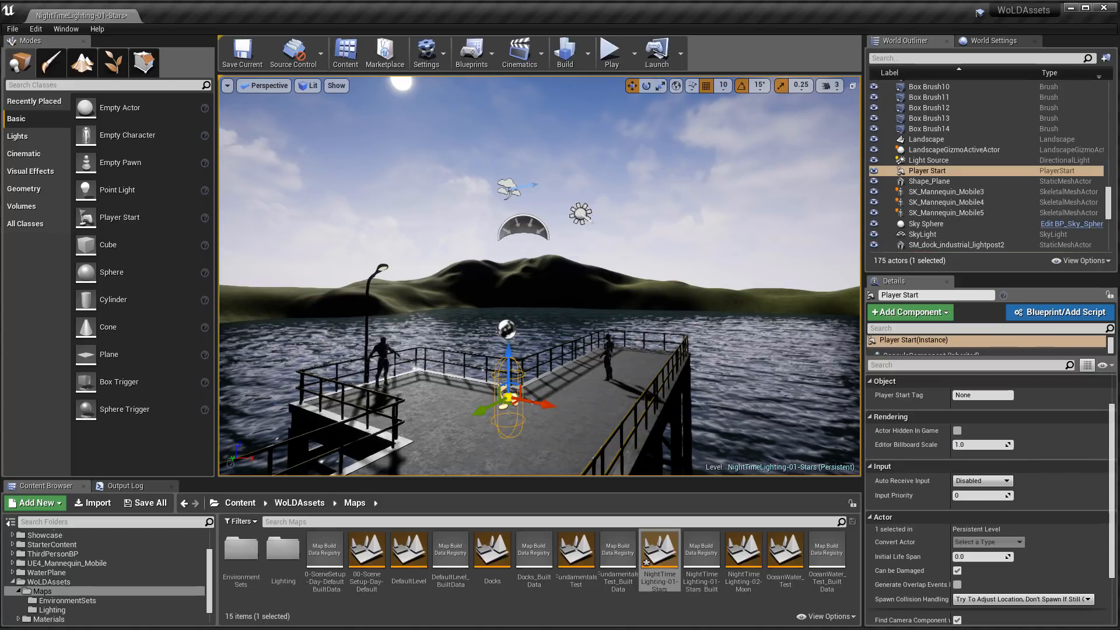
{"action": "right_click_drag", "start_coordinate": [441, 389], "coordinate": [408, 401]}
{"action": "left_click", "coordinate": [656, 342]}
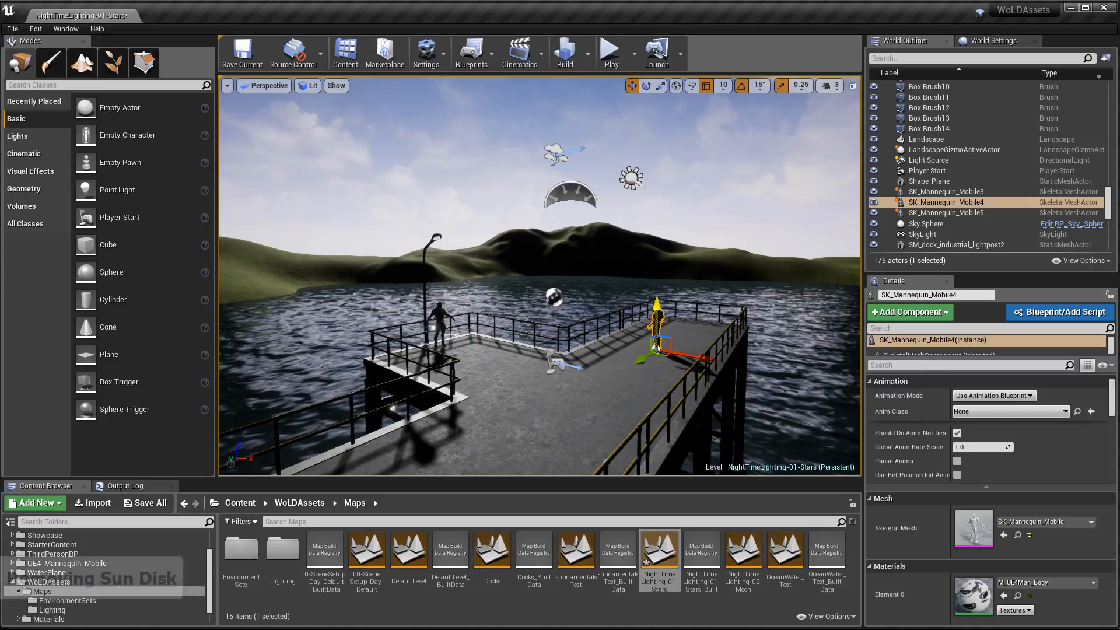
Set the Sky Sphere's Sun Brightness to 0 to remove the sun disk from the sky.
{"action": "mouse_move", "coordinate": [539, 199]}
{"action": "right_mouse_down"}
{"action": "mouse_move", "coordinate": [539, 175]}
{"action": "mouse_move", "coordinate": [538, 198]}
{"action": "right_mouse_up"}
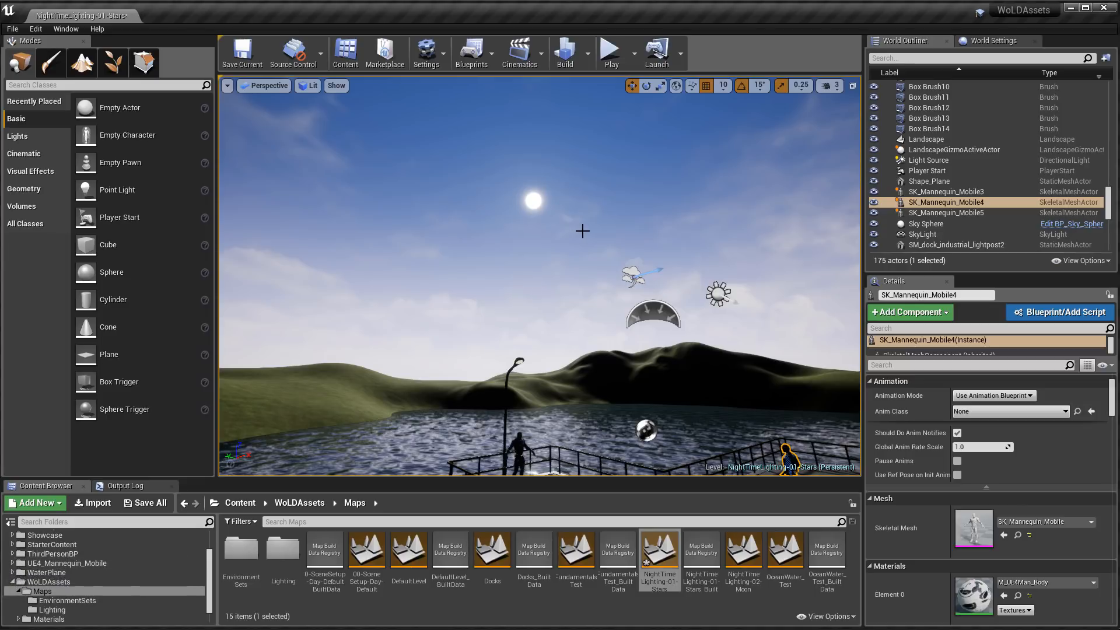
{"action": "right_click_drag", "start_coordinate": [582, 231], "coordinate": [616, 184]}
{"action": "left_click", "coordinate": [616, 184]}
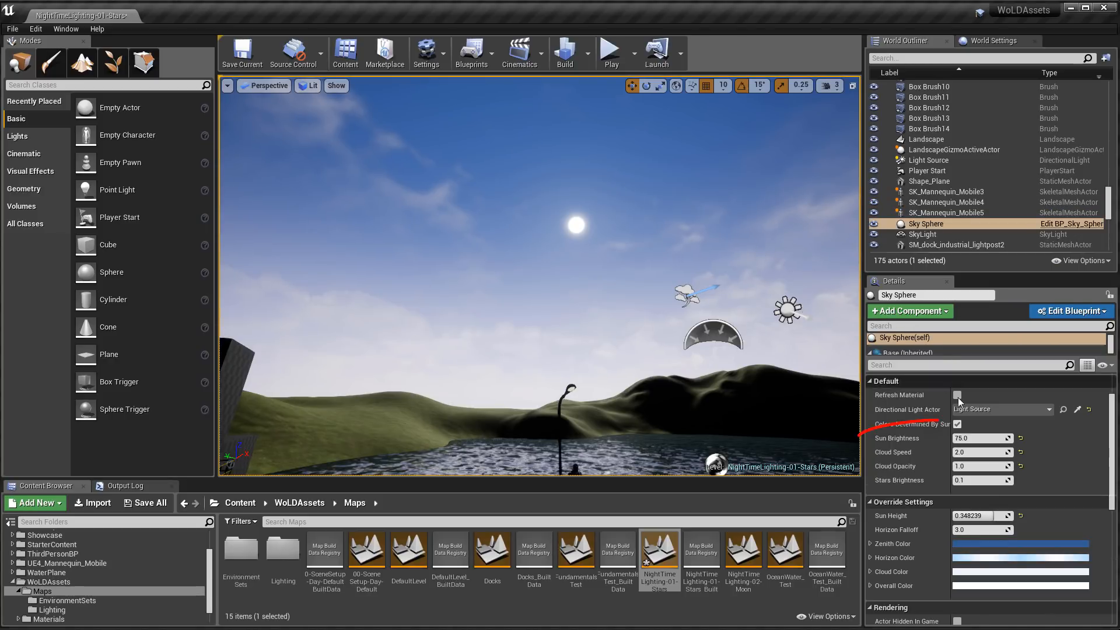
{"action": "left_click", "coordinate": [965, 439]}
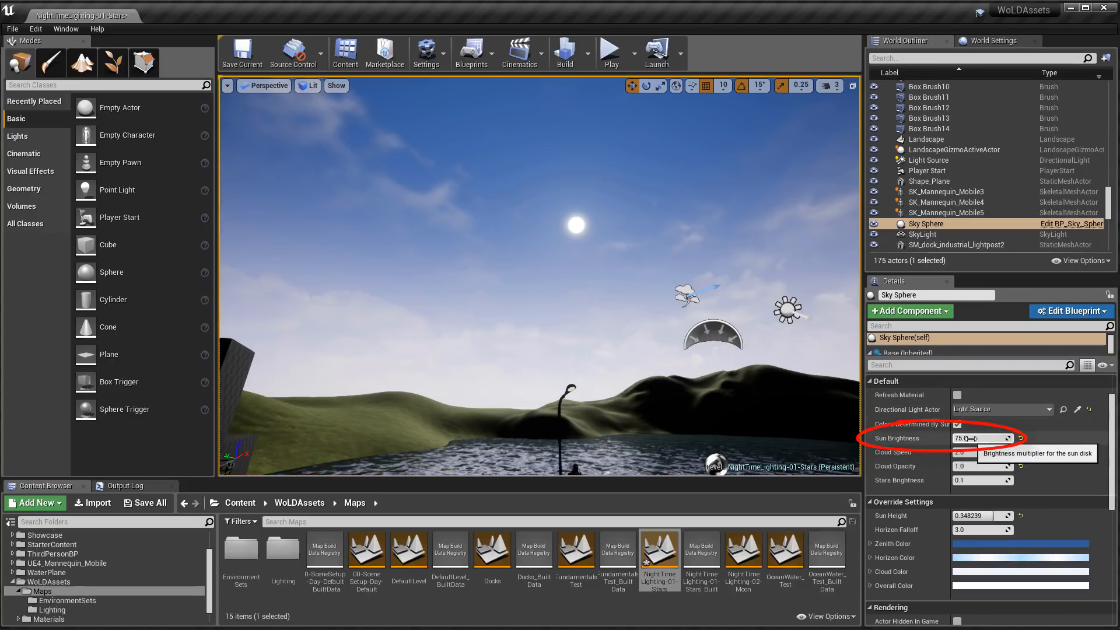
{"action": "type", "text": "0"}
{"action": "key", "text": "Return"}
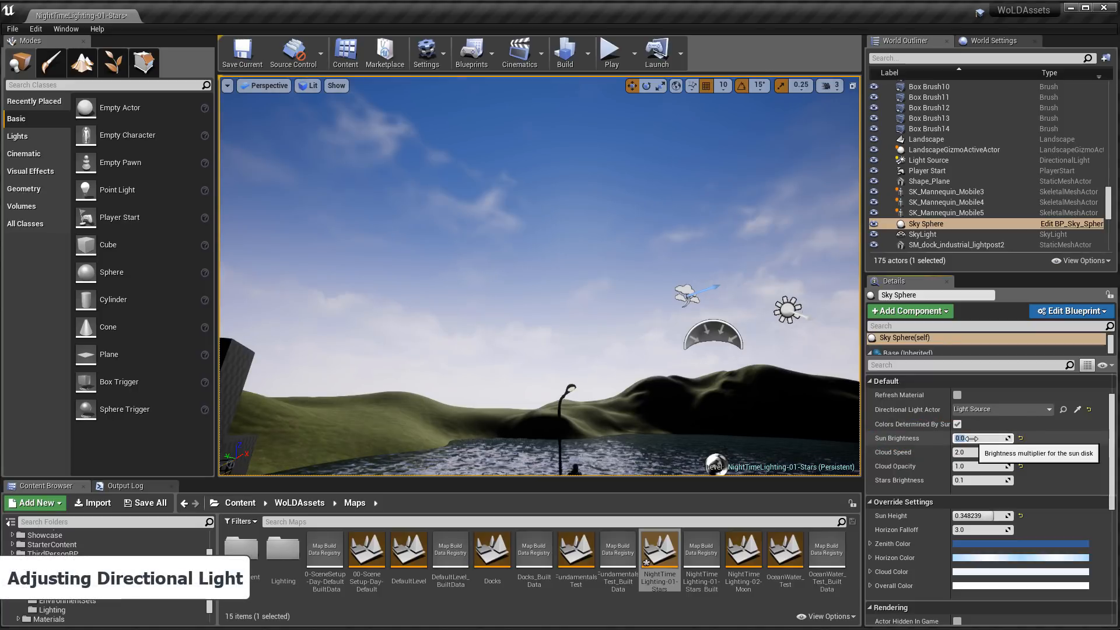
Set the directional Light Source's rotation to 0° on X, 90° on Y and 0° on Z.
{"action": "left_click", "coordinate": [787, 308]}
{"action": "right_click_drag", "start_coordinate": [700, 320], "coordinate": [770, 332]}
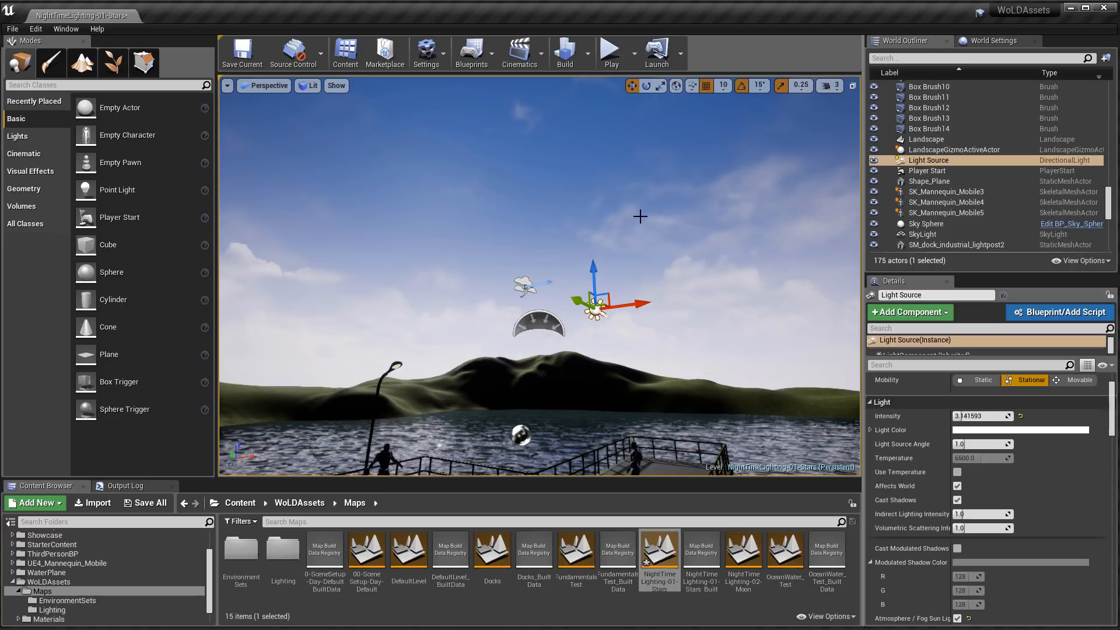
{"action": "scroll", "coordinate": [971, 433], "scroll_direction": "up", "scroll_amount": 2}
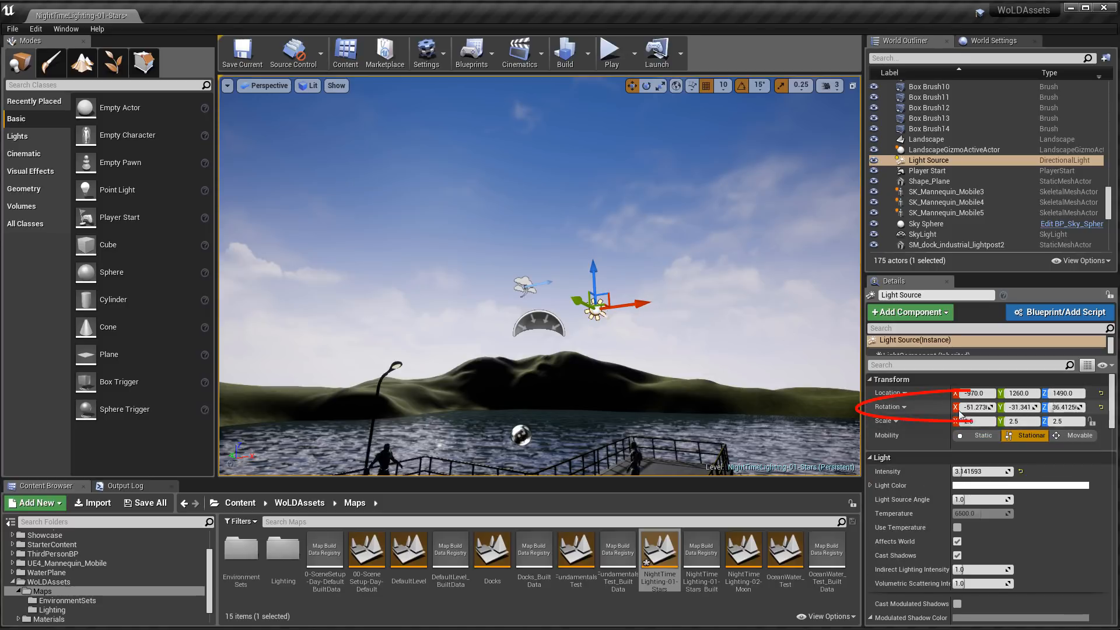
{"action": "left_click", "coordinate": [974, 408]}
{"action": "type", "text": "0"}
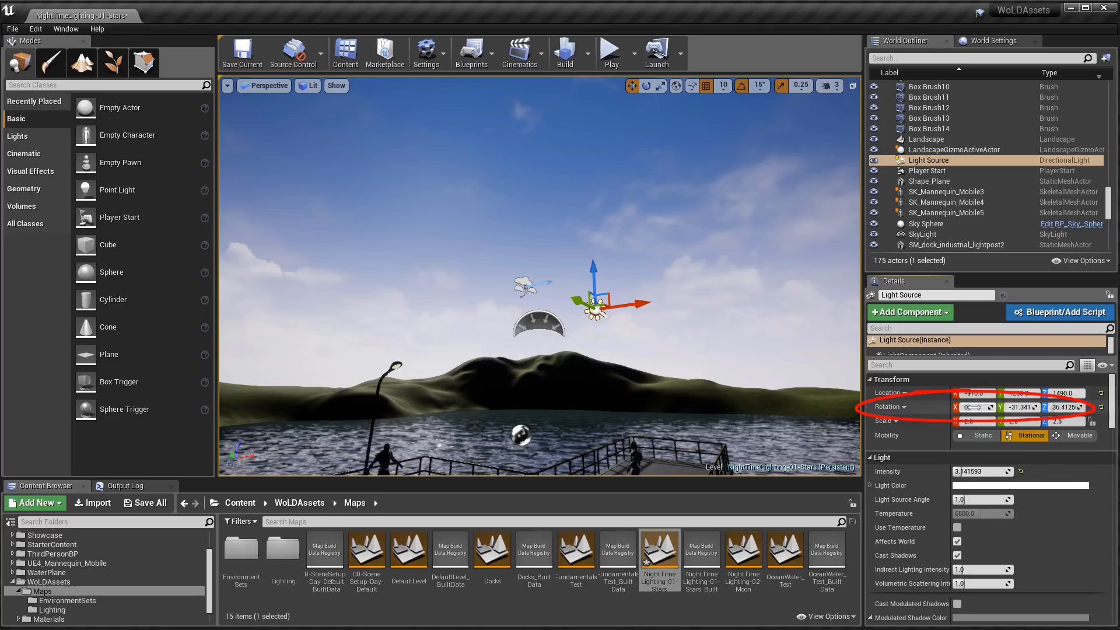
{"action": "key", "text": "Tab"}
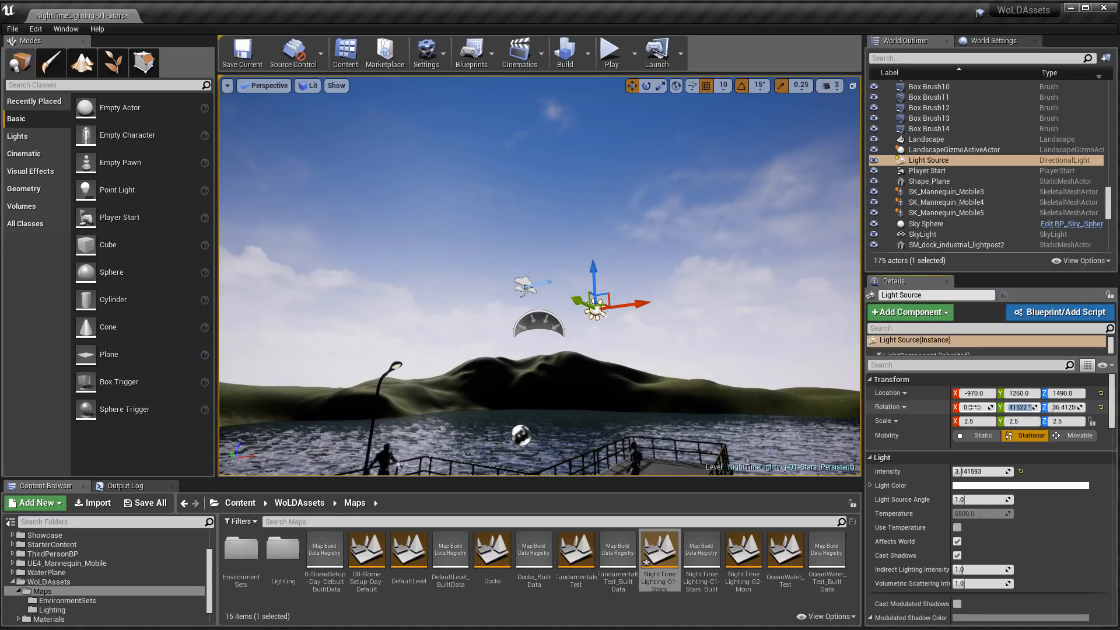
{"action": "type", "text": "90"}
{"action": "key", "text": "Tab"}
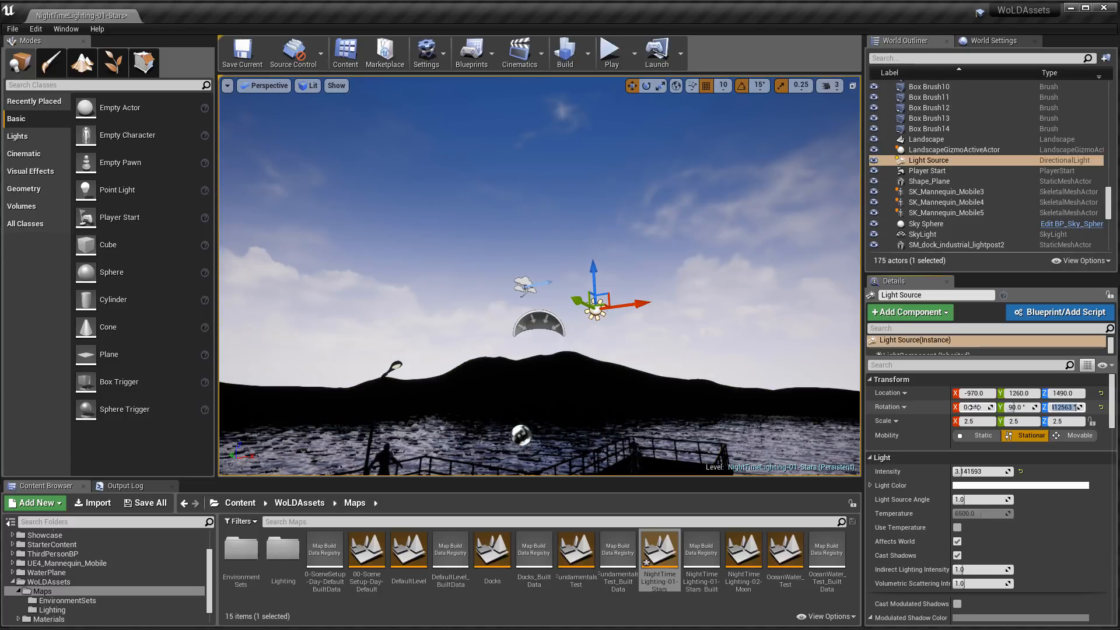
{"action": "type", "text": "0"}
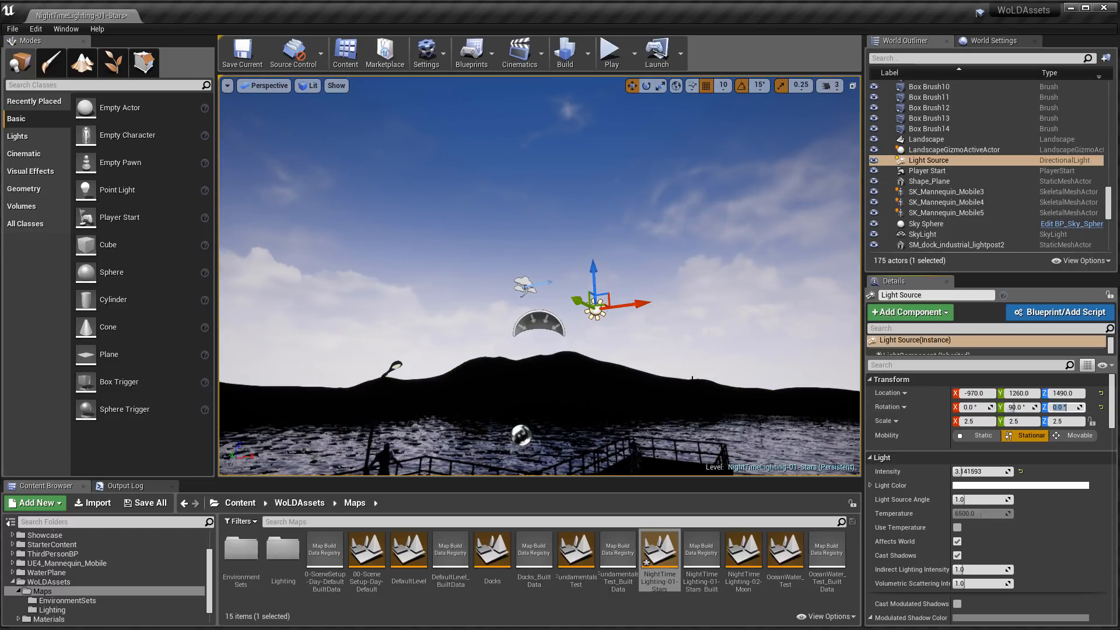
Refresh the Sky Sphere's material to match the Light Source's new direction, and check the dock under the sky.
{"action": "right_click_drag", "start_coordinate": [540, 275], "coordinate": [403, 255]}
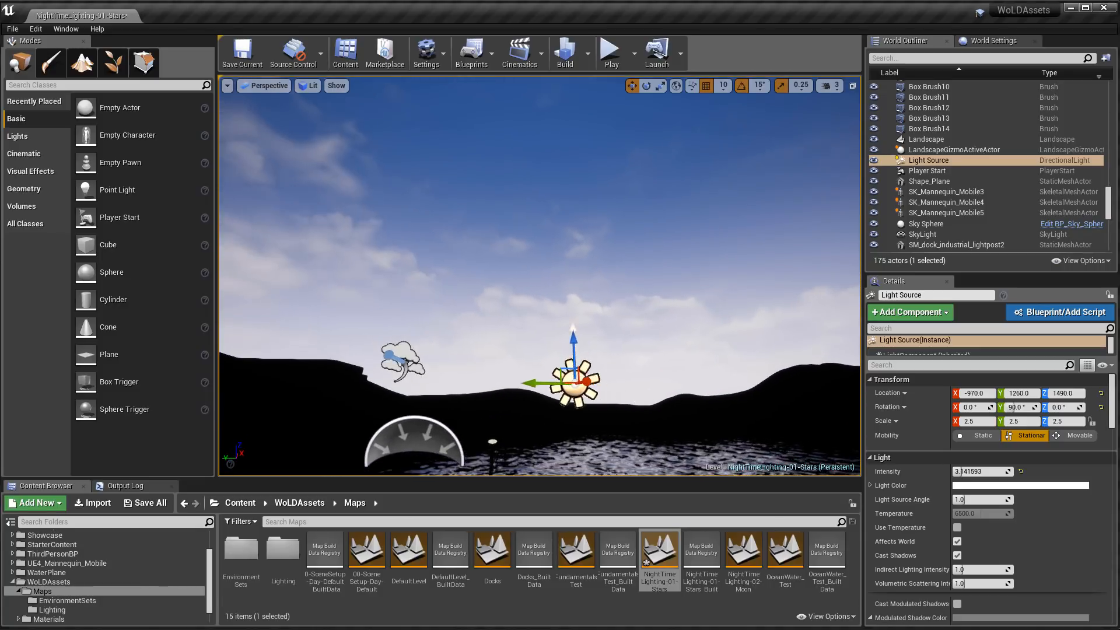
{"action": "key", "text": "s"}
{"action": "right_click_drag", "start_coordinate": [582, 263], "coordinate": [583, 187]}
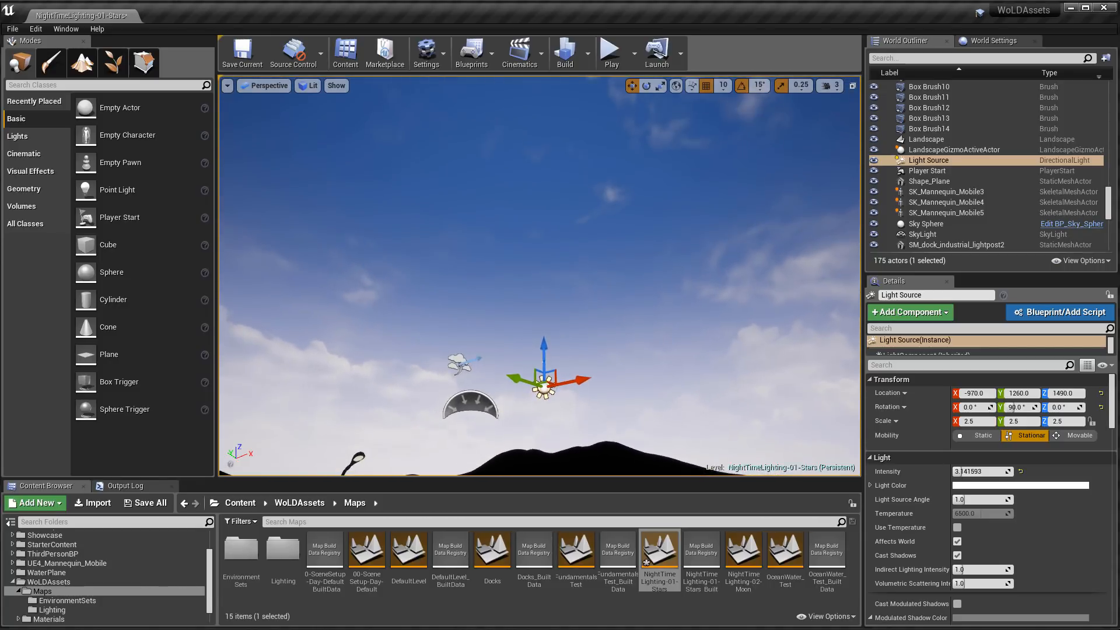
{"action": "left_click", "coordinate": [561, 191]}
{"action": "right_click_drag", "start_coordinate": [633, 249], "coordinate": [629, 270]}
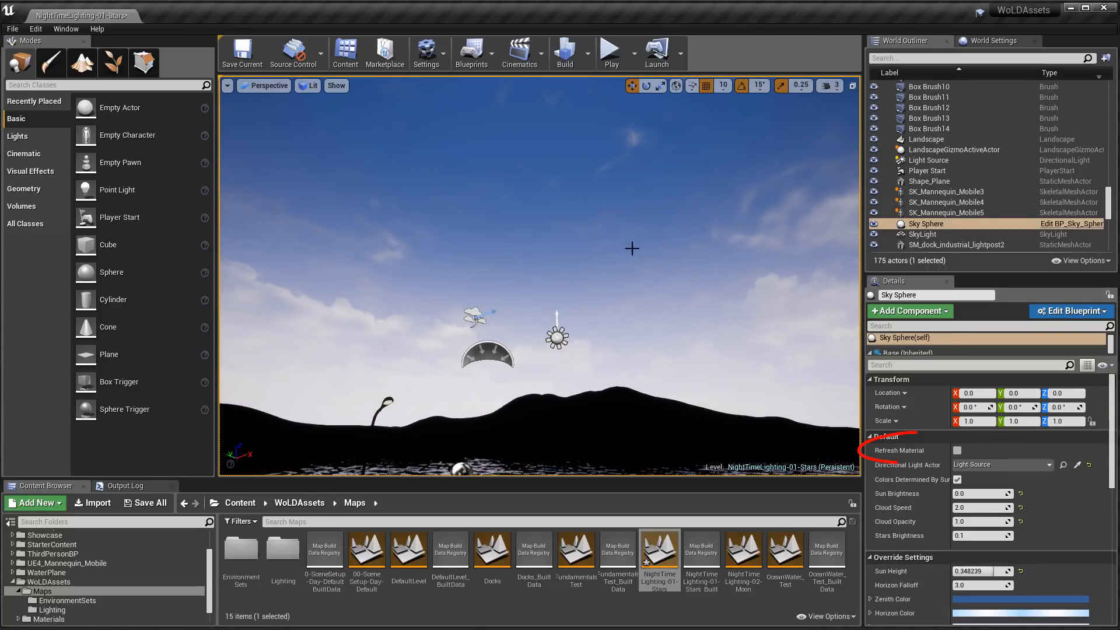
{"action": "left_click", "coordinate": [958, 451]}
{"action": "right_click_drag", "start_coordinate": [636, 257], "coordinate": [528, 318]}
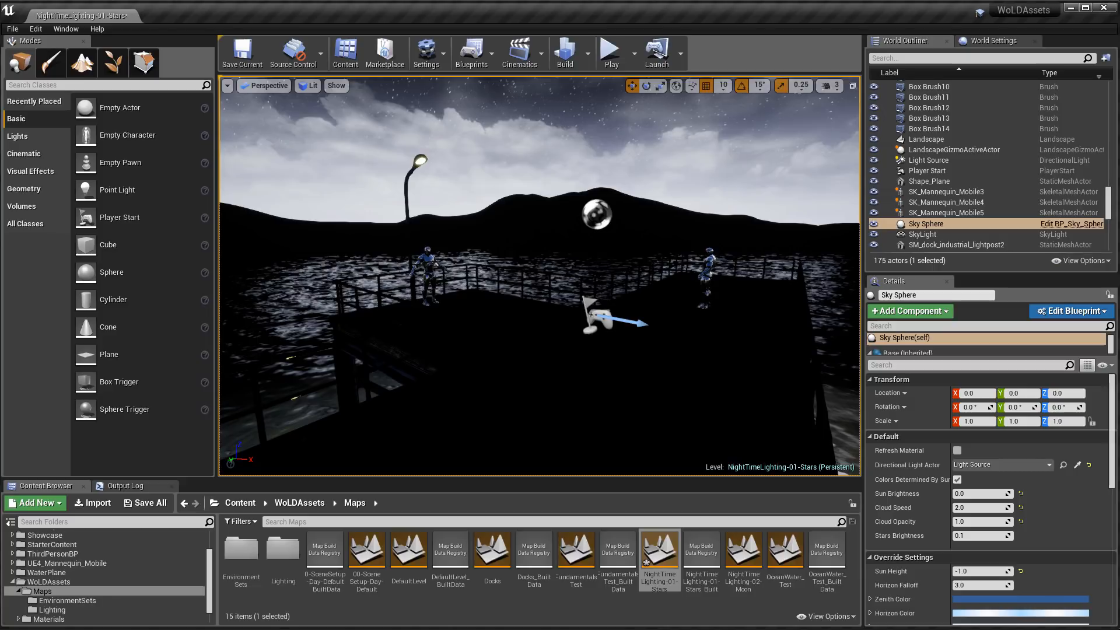
Place a Post Process Volume on the dock near the Player Start and bring it into view.
{"action": "left_click", "coordinate": [49, 209]}
{"action": "scroll", "coordinate": [115, 266], "scroll_direction": "down", "scroll_amount": 2}
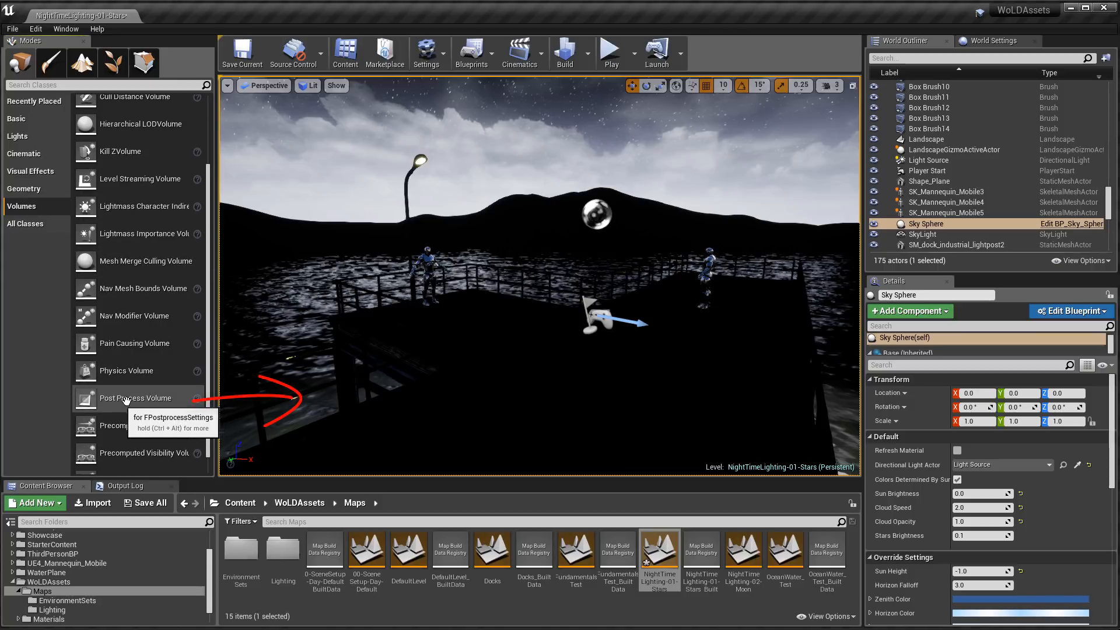
{"action": "left_click_drag", "start_coordinate": [113, 398], "coordinate": [560, 414]}
{"action": "key", "text": "f"}
{"action": "key", "text": "s"}
{"action": "right_click_drag", "start_coordinate": [560, 415], "coordinate": [574, 418]}
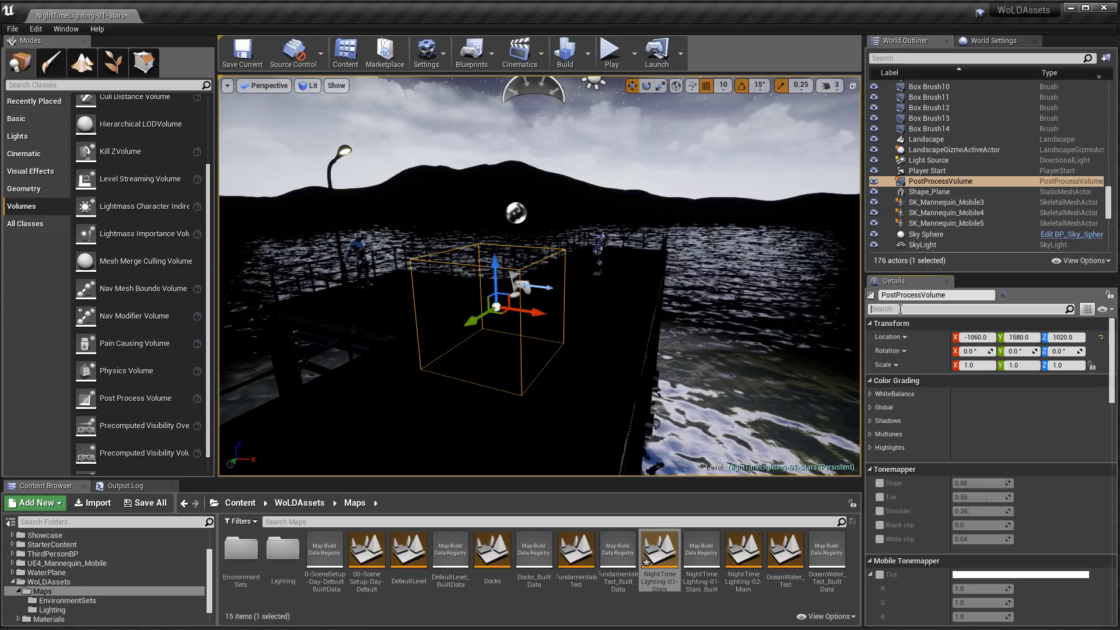
Enable Infinite Extent (Unbound) on the Post Process Volume so it covers the whole level.
{"action": "type", "text": "unbo"}
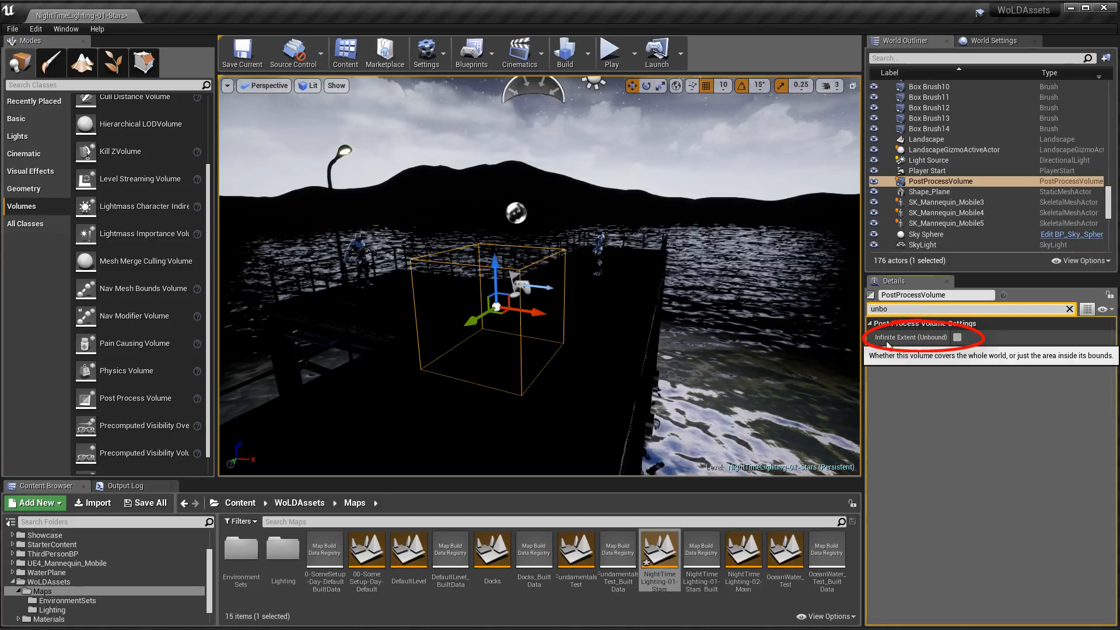
{"action": "left_click", "coordinate": [959, 337]}
{"action": "left_click", "coordinate": [1069, 309]}
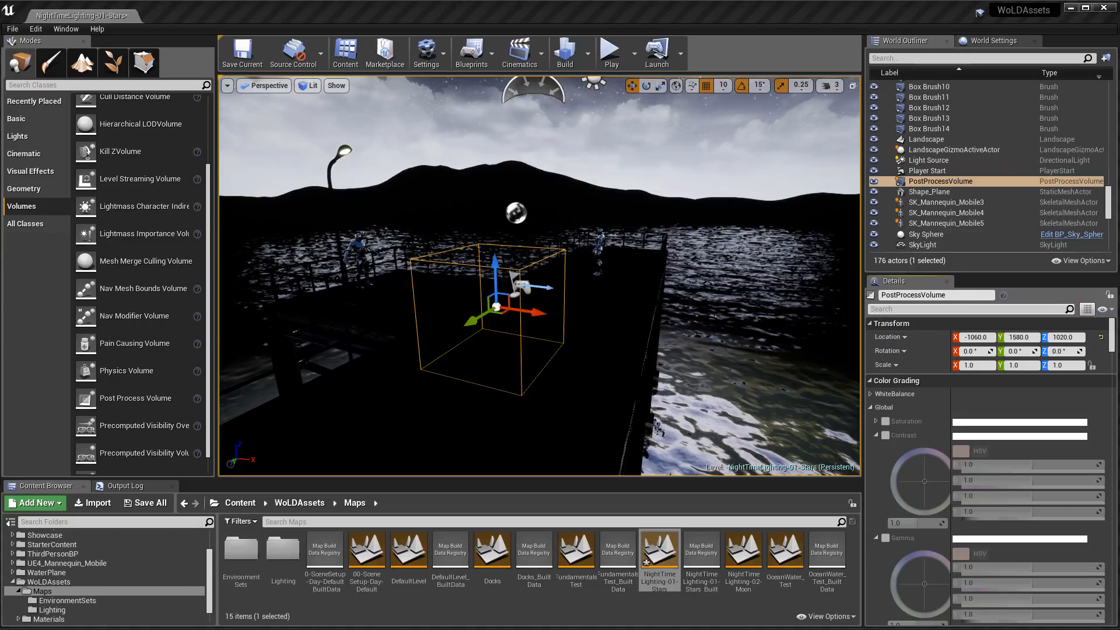
Override the Post Process Volume's Auto Exposure with Min Brightness 0.4 and Max Brightness 0.5.
{"action": "left_click_drag", "start_coordinate": [1113, 333], "coordinate": [1114, 466]}
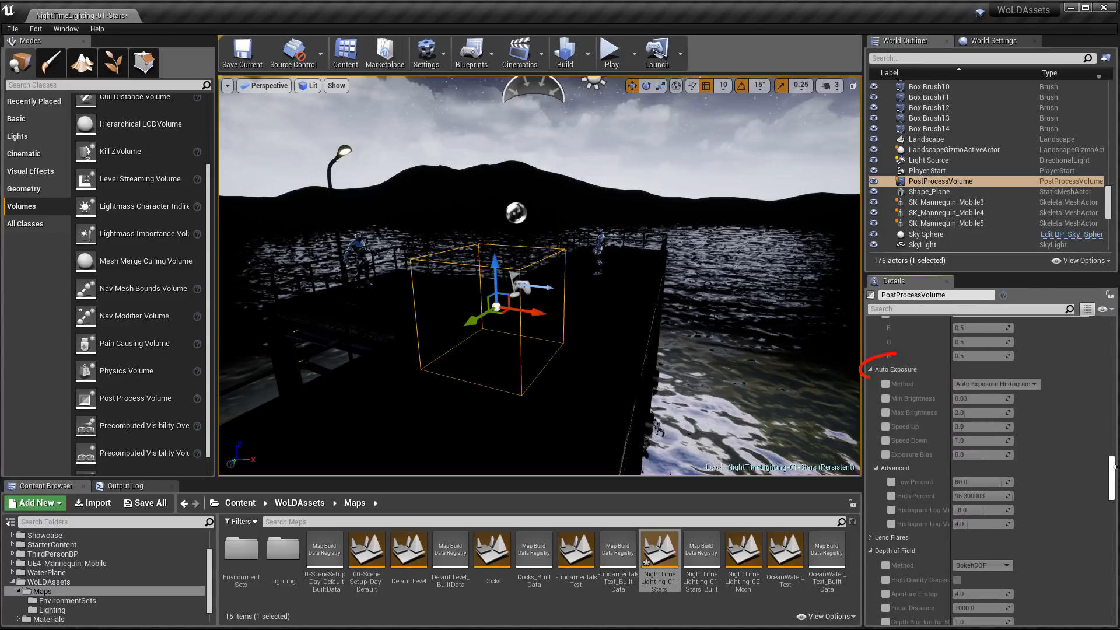
{"action": "left_click", "coordinate": [885, 399]}
{"action": "left_click", "coordinate": [885, 413]}
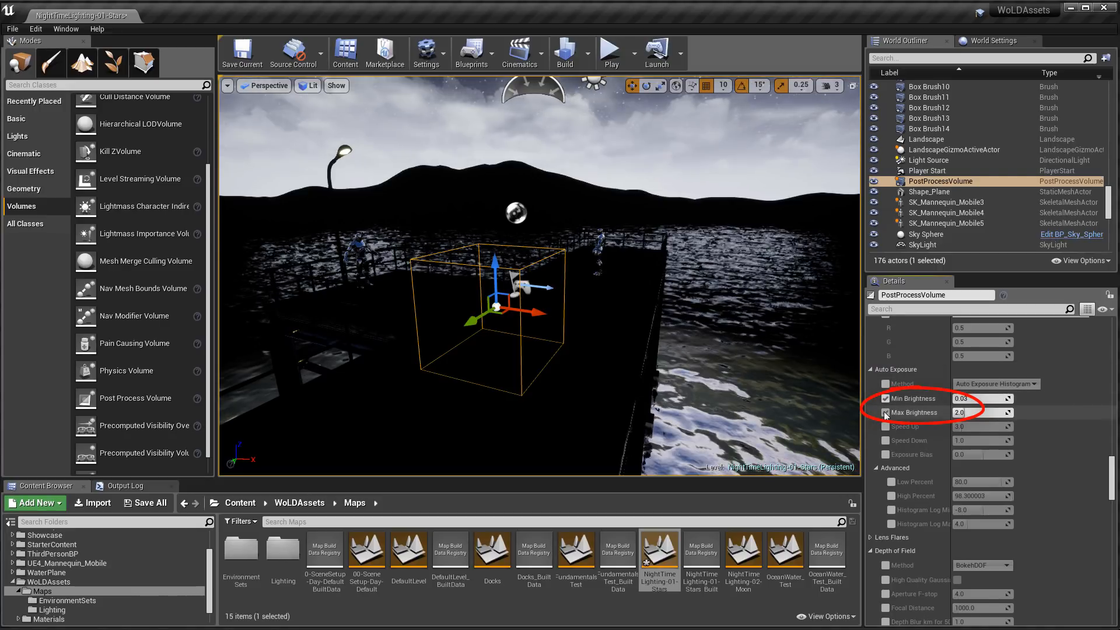
{"action": "left_click", "coordinate": [984, 399]}
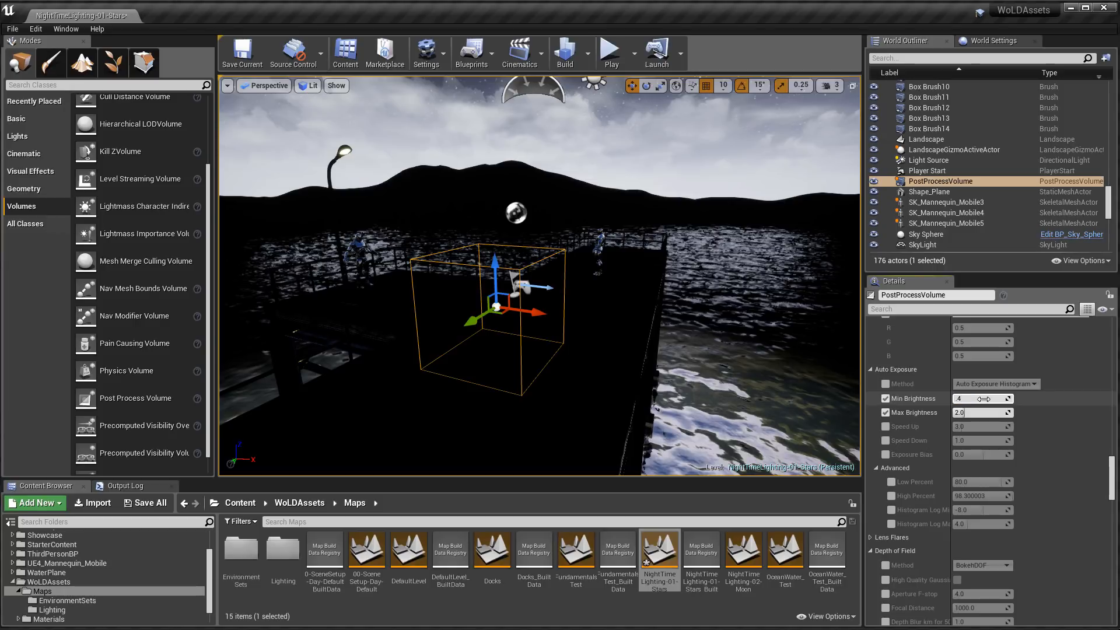
{"action": "left_click", "coordinate": [982, 413]}
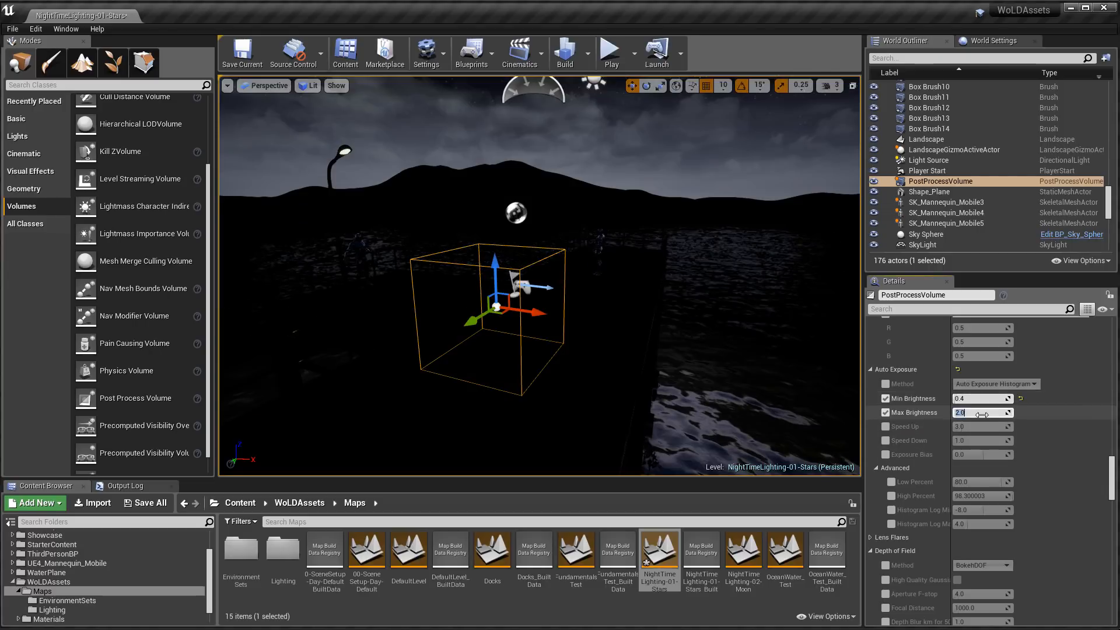
{"action": "type", "text": ".5"}
{"action": "key", "text": "Return"}
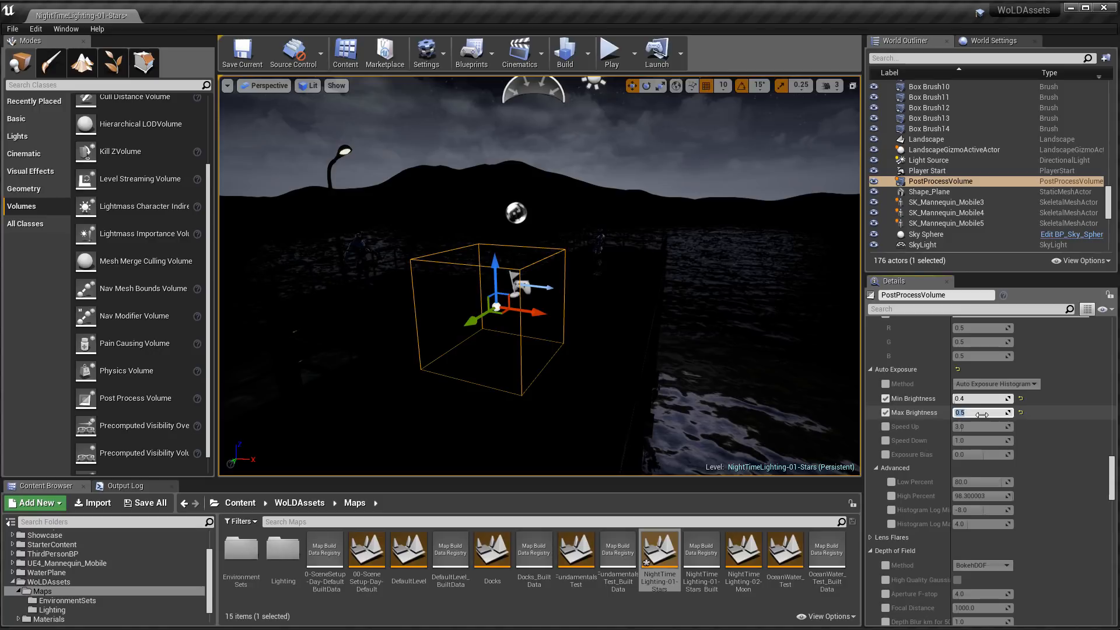
Check the darkened dock scene and save the current level.
{"action": "mouse_move", "coordinate": [700, 339]}
{"action": "right_mouse_down"}
{"action": "mouse_move", "coordinate": [613, 271]}
{"action": "mouse_move", "coordinate": [706, 303]}
{"action": "mouse_move", "coordinate": [689, 338]}
{"action": "right_mouse_up"}
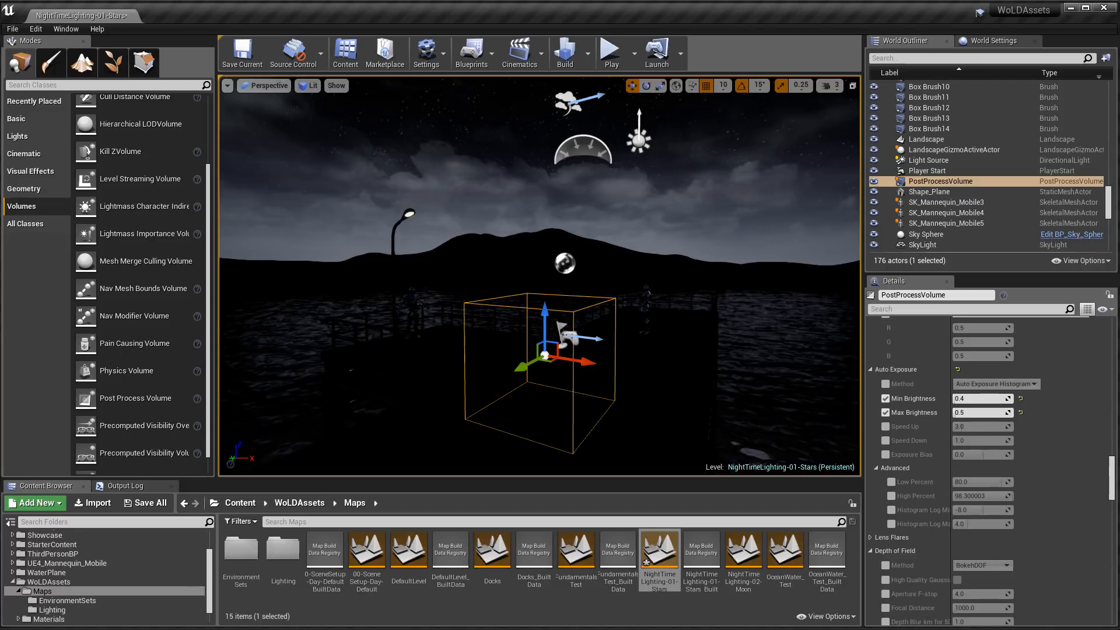
{"action": "left_click", "coordinate": [12, 29]}
{"action": "left_click", "coordinate": [49, 102]}
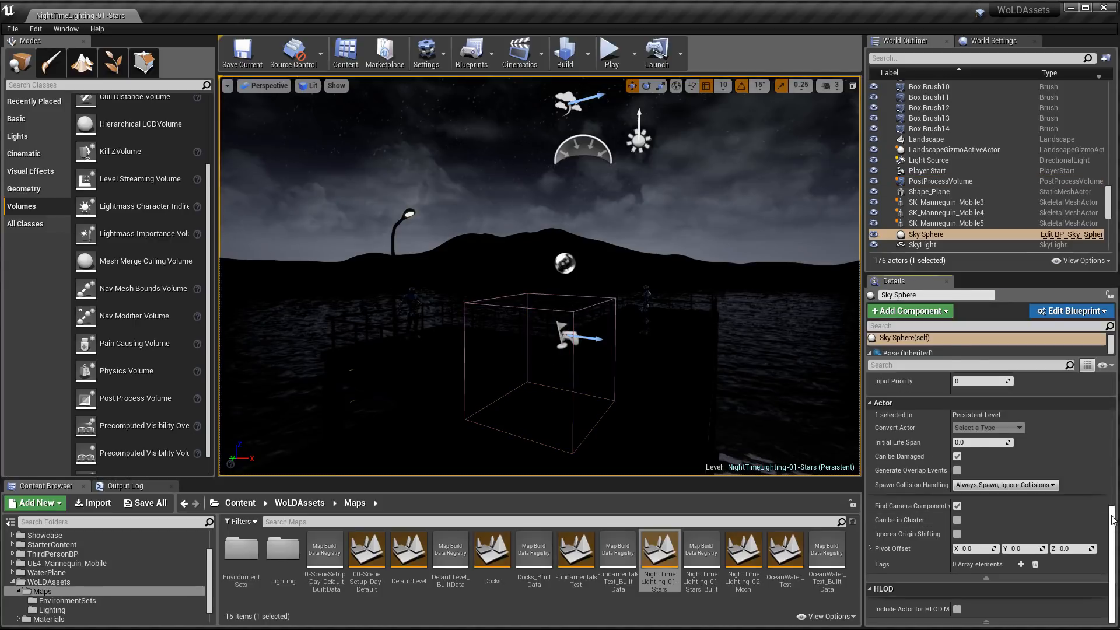
Try to override the Sky Sphere's Zenith Color with a different colour while its colours are still determined by the sun position.
{"action": "left_click_drag", "start_coordinate": [1112, 519], "coordinate": [1112, 400]}
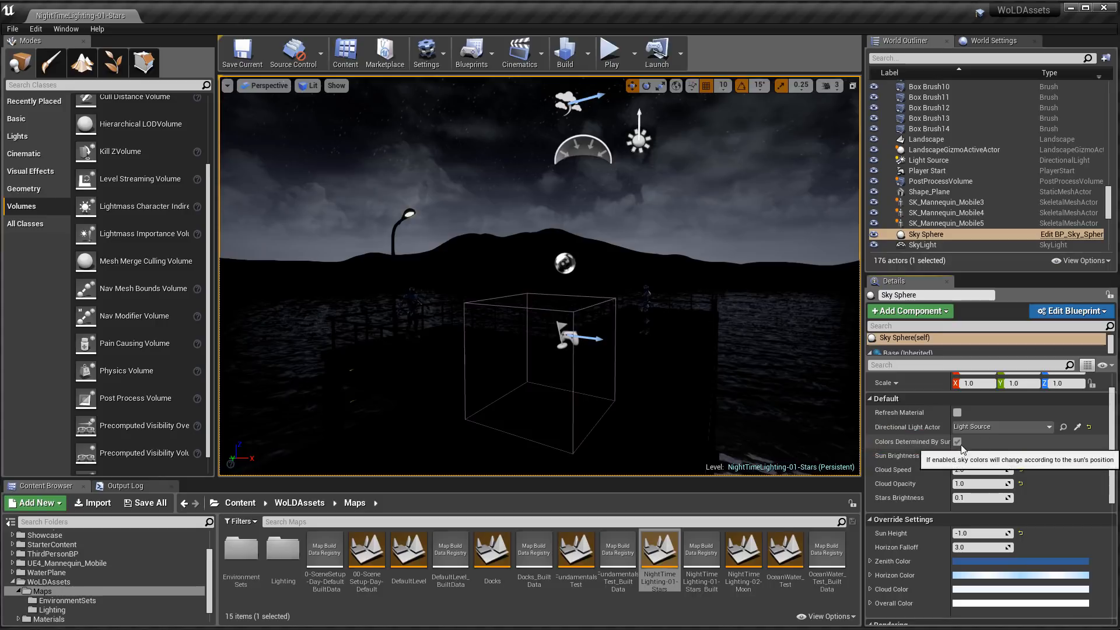
{"action": "scroll", "coordinate": [979, 461], "scroll_direction": "down", "scroll_amount": 3}
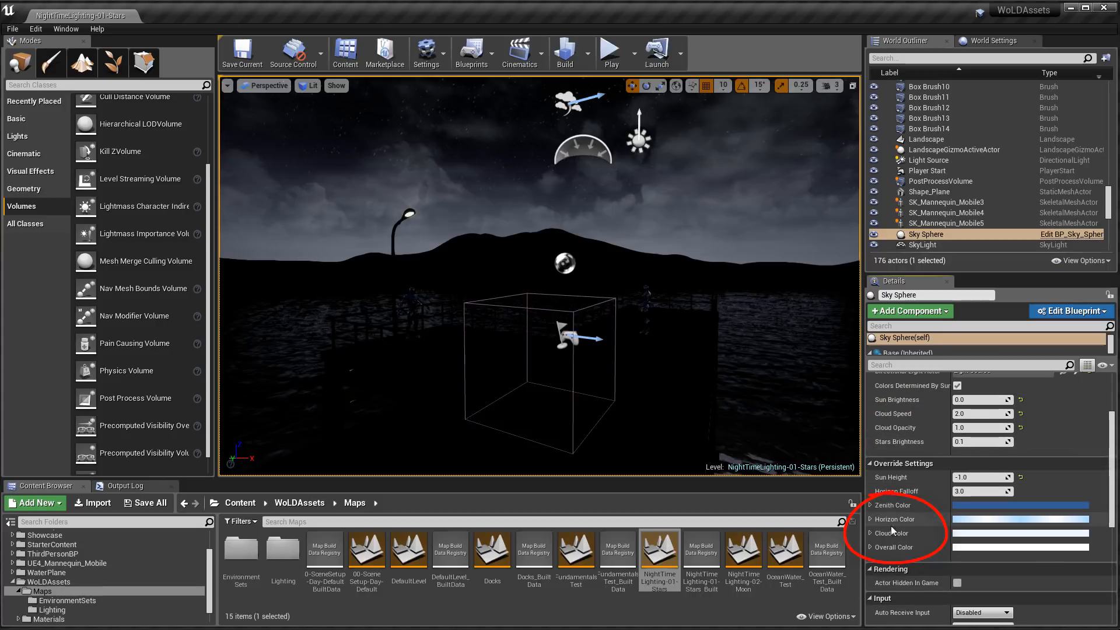
{"action": "left_click", "coordinate": [963, 505]}
{"action": "mouse_move", "coordinate": [879, 493]}
{"action": "left_mouse_down"}
{"action": "mouse_move", "coordinate": [877, 452]}
{"action": "mouse_move", "coordinate": [859, 503]}
{"action": "left_mouse_up"}
{"action": "key", "text": "Escape"}
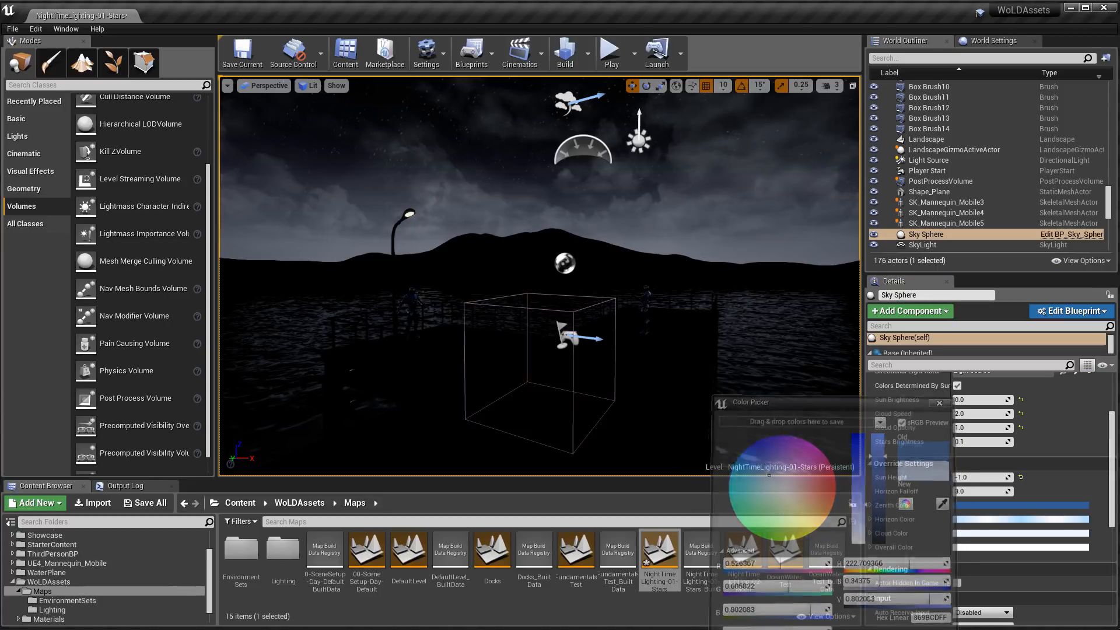
Turn off Colors Determined By Sun Position on the Sky Sphere and go to its colour override settings.
{"action": "scroll", "coordinate": [966, 549], "scroll_direction": "up", "scroll_amount": 4}
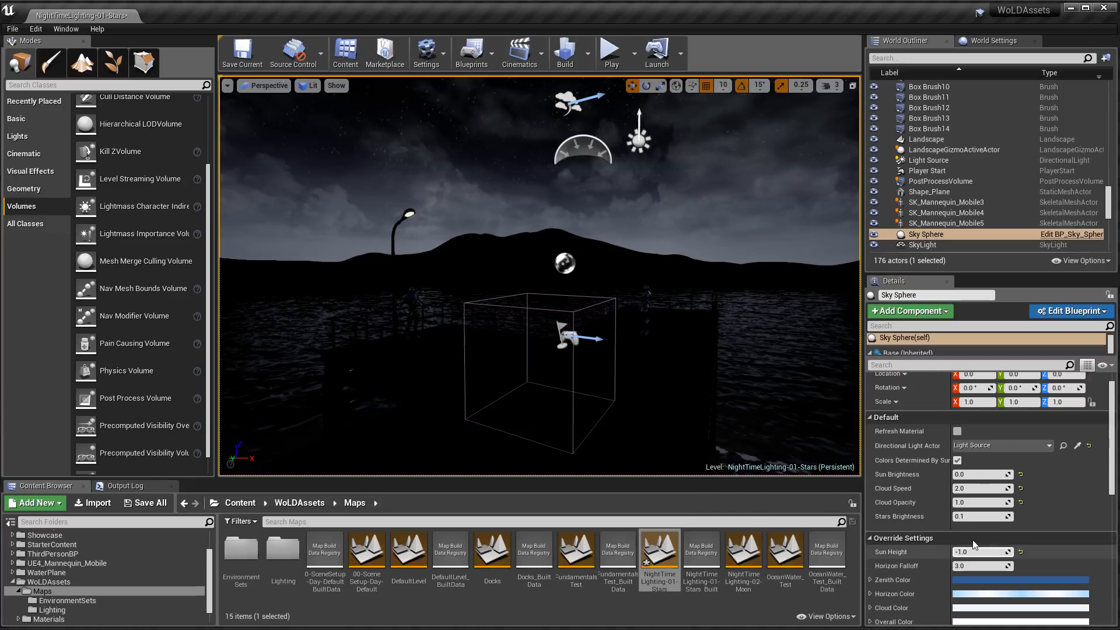
{"action": "left_click", "coordinate": [958, 461]}
{"action": "mouse_move", "coordinate": [789, 390]}
{"action": "right_mouse_down"}
{"action": "mouse_move", "coordinate": [772, 361]}
{"action": "mouse_move", "coordinate": [781, 395]}
{"action": "right_mouse_up"}
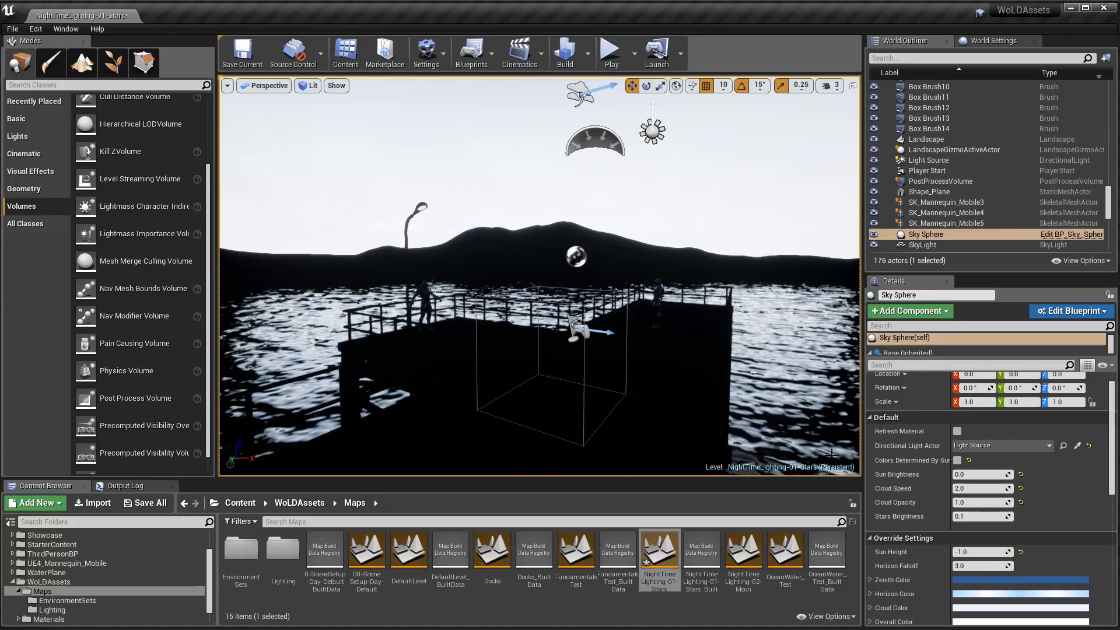
{"action": "scroll", "coordinate": [978, 486], "scroll_direction": "down", "scroll_amount": 4}
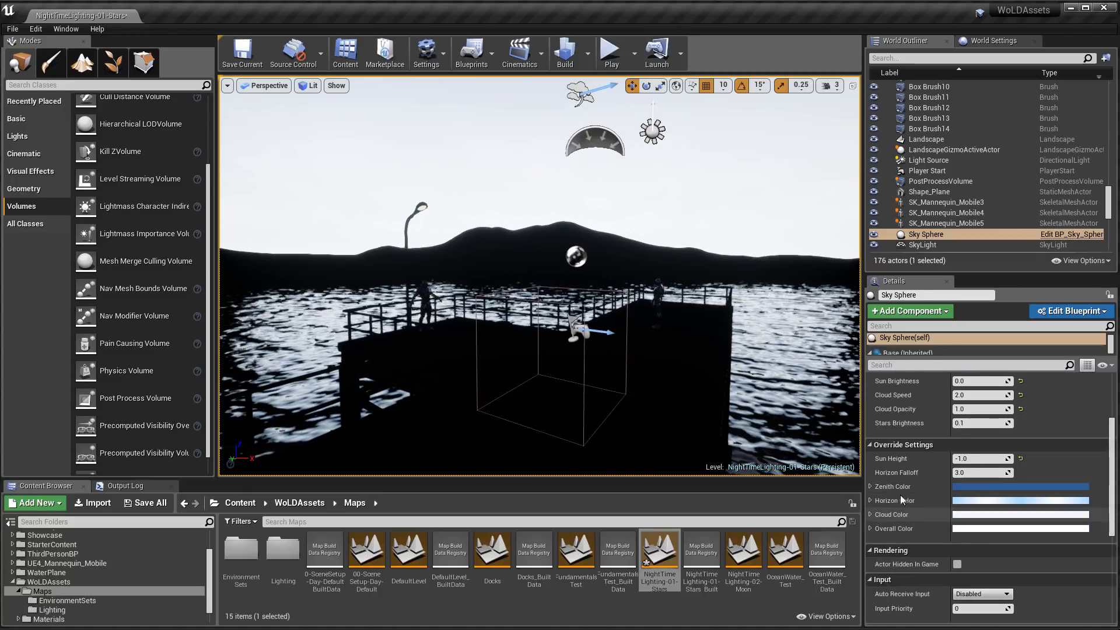
Try a darker, more saturated blue as the Sky Sphere's Zenith Color while viewing the sky overhead, and cancel the colour change.
{"action": "left_click", "coordinate": [966, 489]}
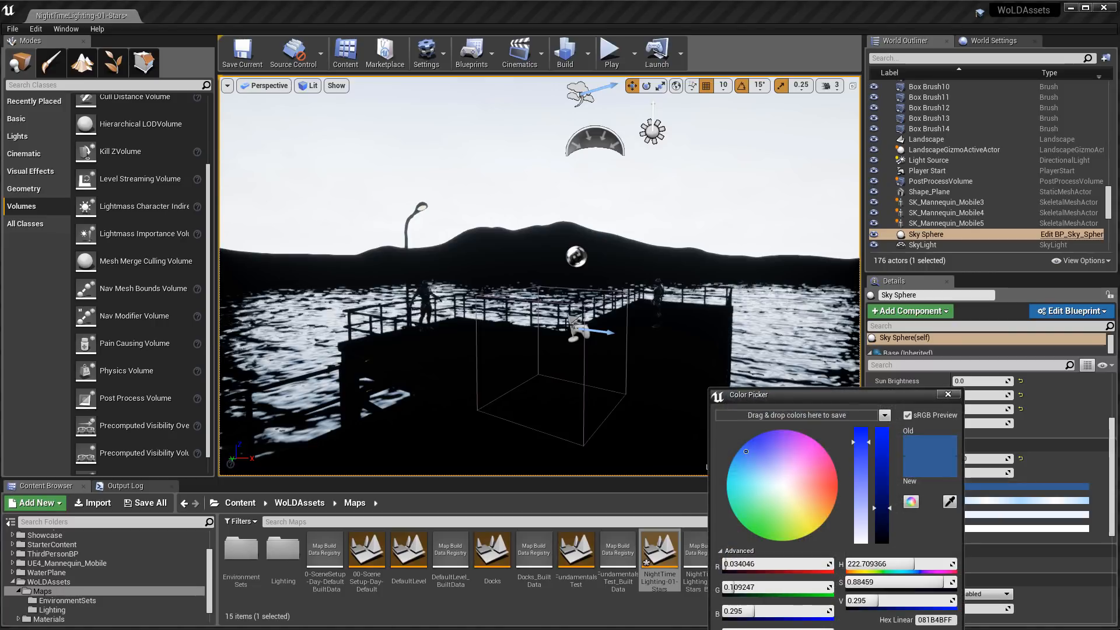
{"action": "right_click_drag", "start_coordinate": [563, 322], "coordinate": [632, 348]}
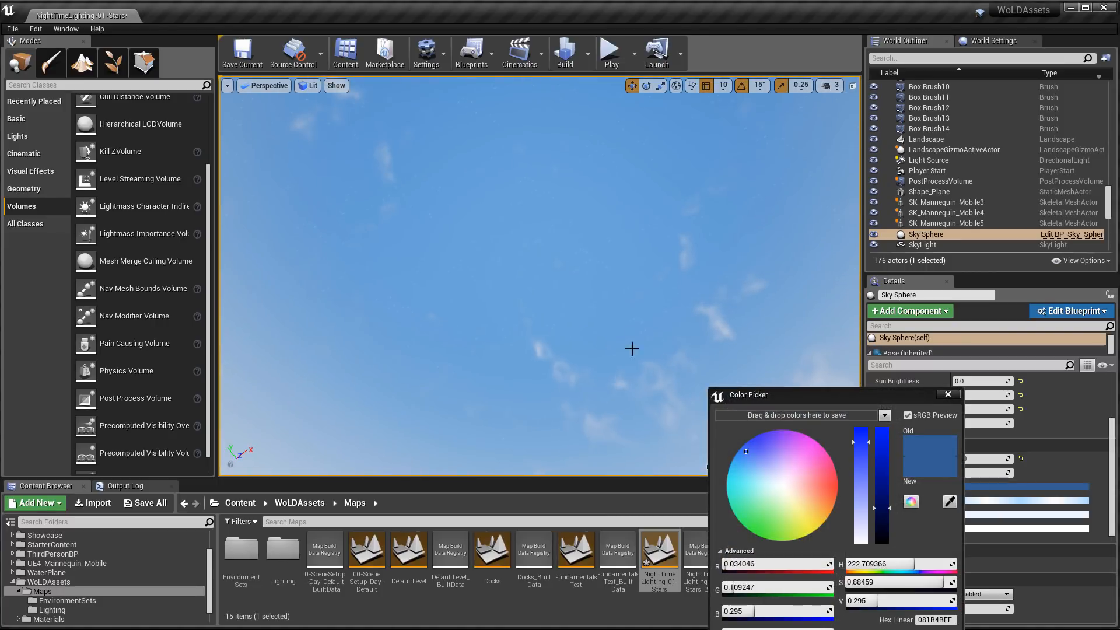
{"action": "left_click_drag", "start_coordinate": [882, 464], "coordinate": [881, 532]}
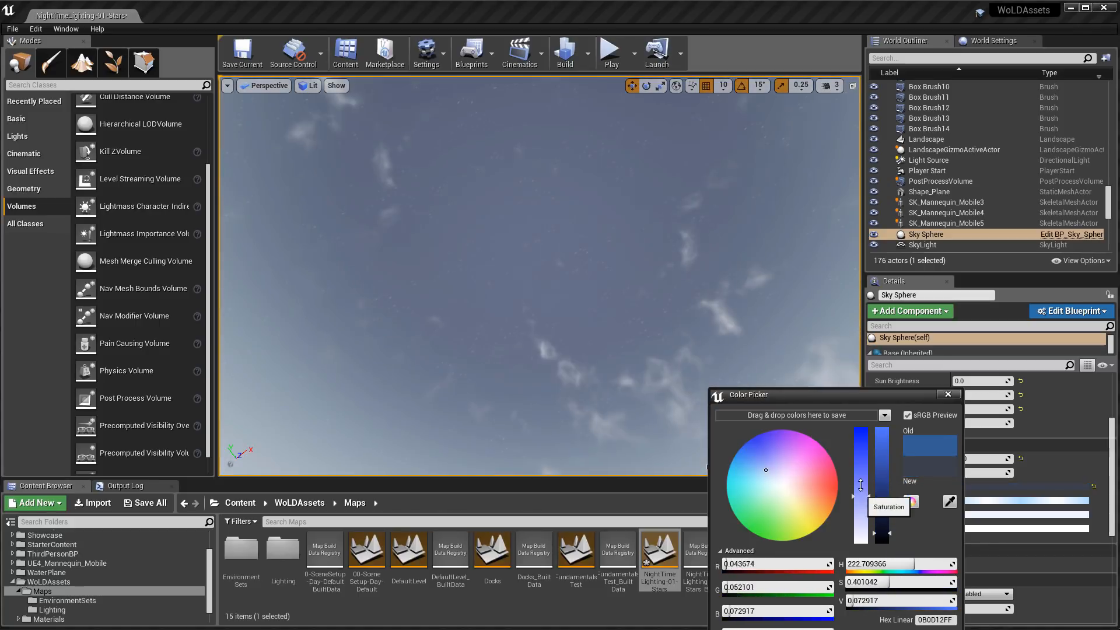
{"action": "left_click_drag", "start_coordinate": [861, 496], "coordinate": [862, 437]}
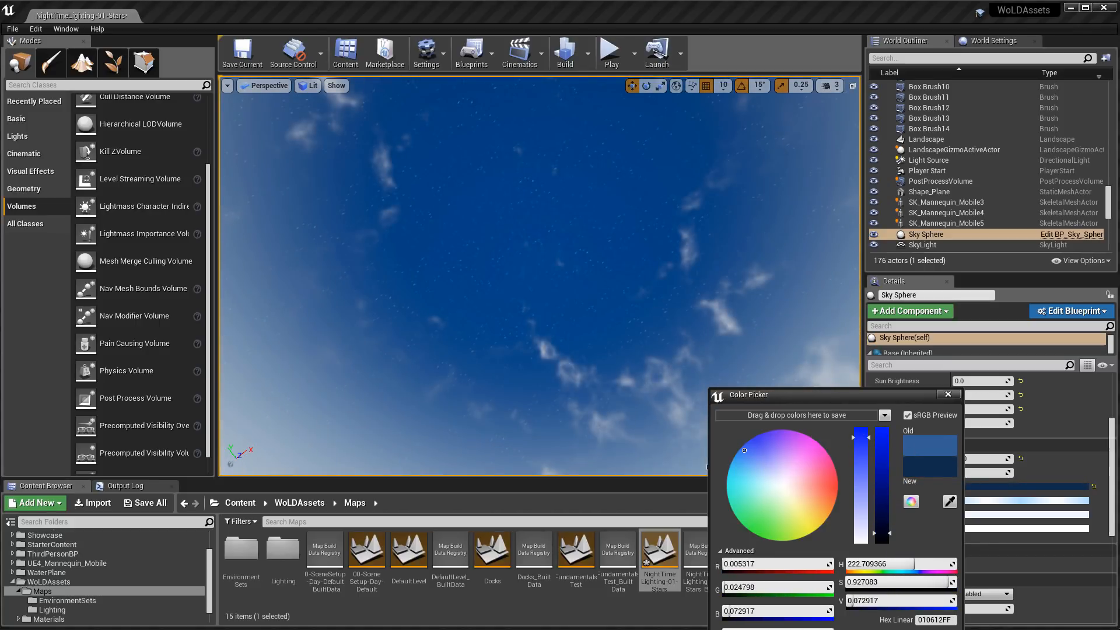
{"action": "key", "text": "Escape"}
{"action": "right_click_drag", "start_coordinate": [640, 375], "coordinate": [640, 543]}
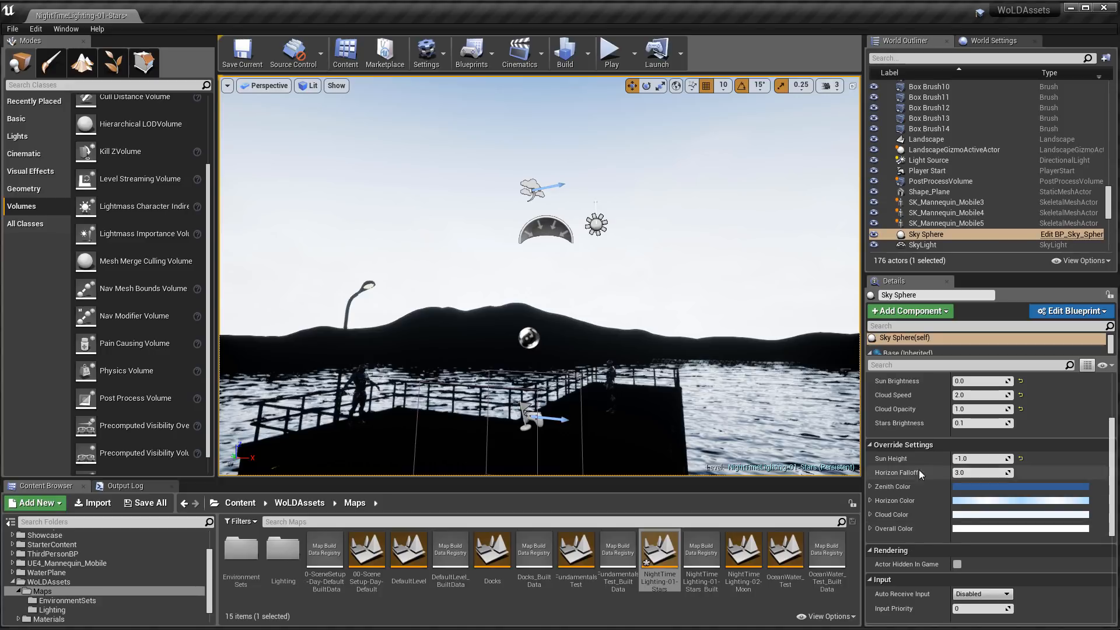
Copy the Zenith hex sRGB value 00050FFF from the Notepad notes and apply it as the Sky Sphere's Zenith Color.
{"action": "right_click_drag", "start_coordinate": [749, 404], "coordinate": [732, 390]}
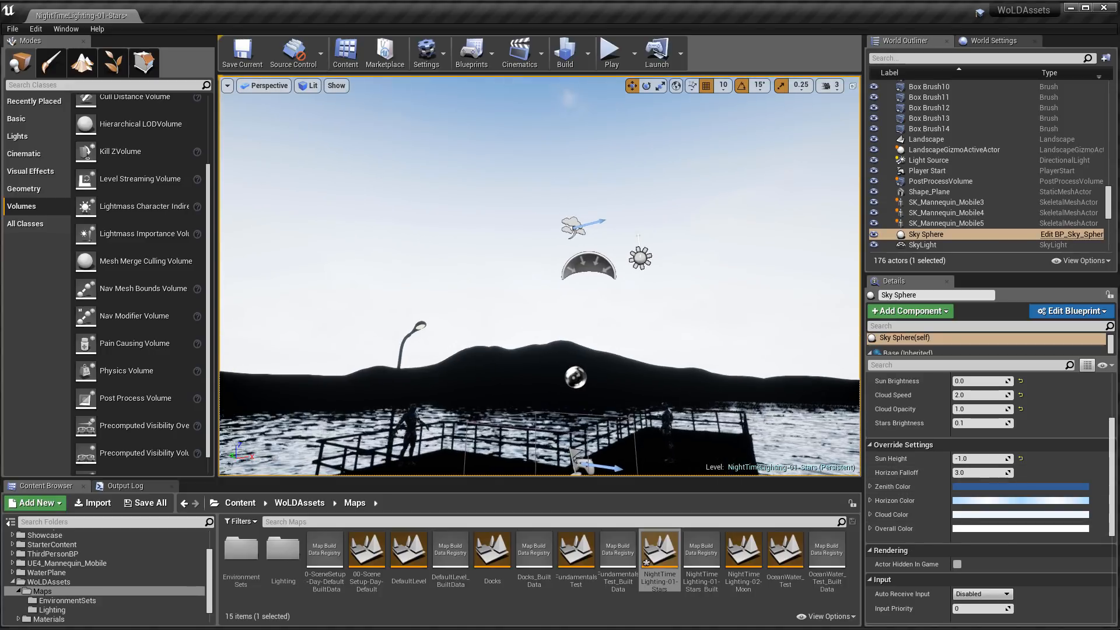
{"action": "key", "text": "alt+Tab"}
{"action": "left_click_drag", "start_coordinate": [697, 115], "coordinate": [161, 168]}
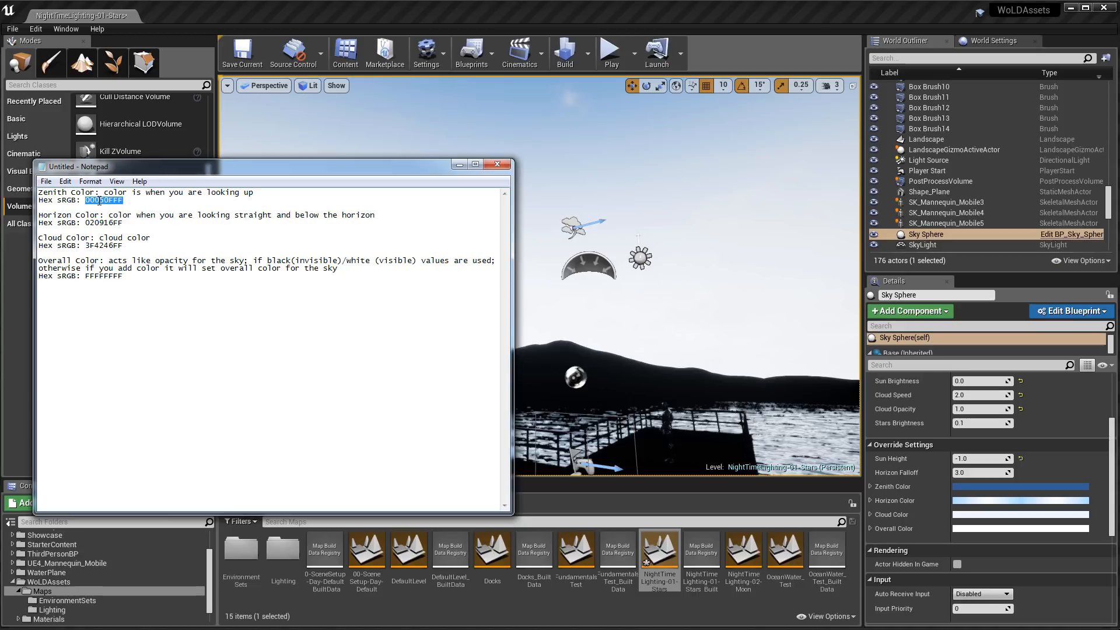
{"action": "left_click", "coordinate": [982, 485]}
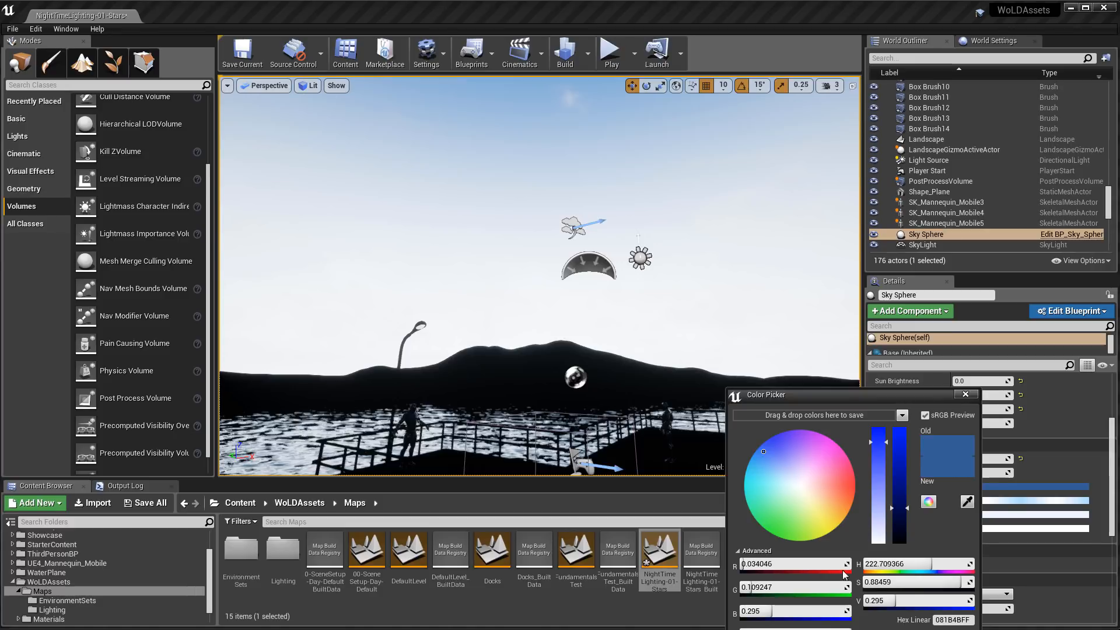
{"action": "right_click_drag", "start_coordinate": [528, 415], "coordinate": [527, 233]}
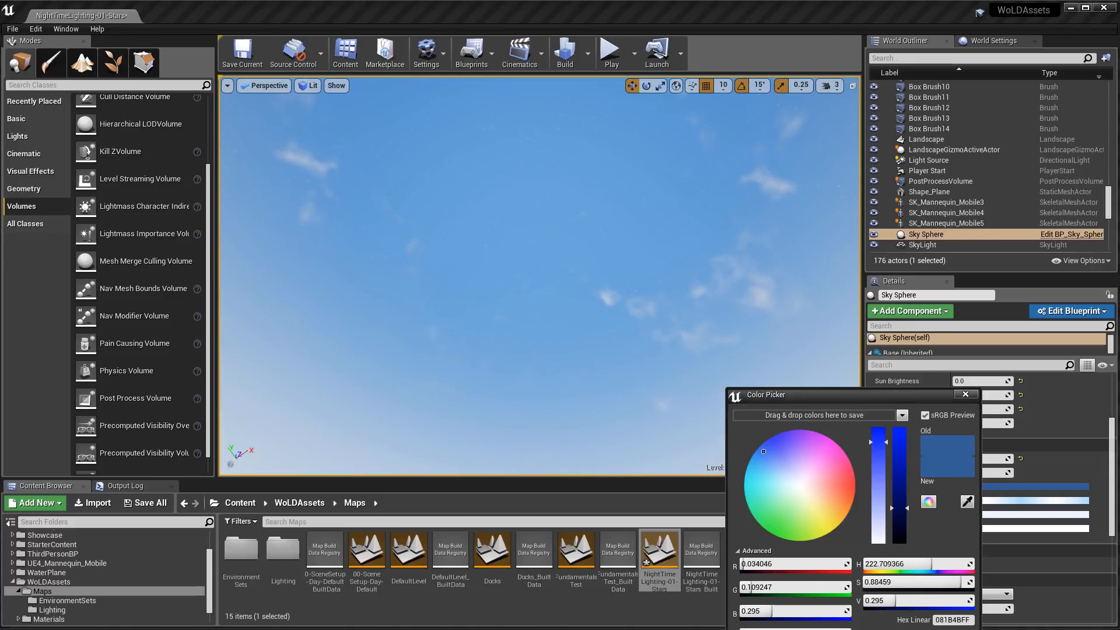
{"action": "left_click", "coordinate": [899, 542]}
{"action": "left_click", "coordinate": [965, 395]}
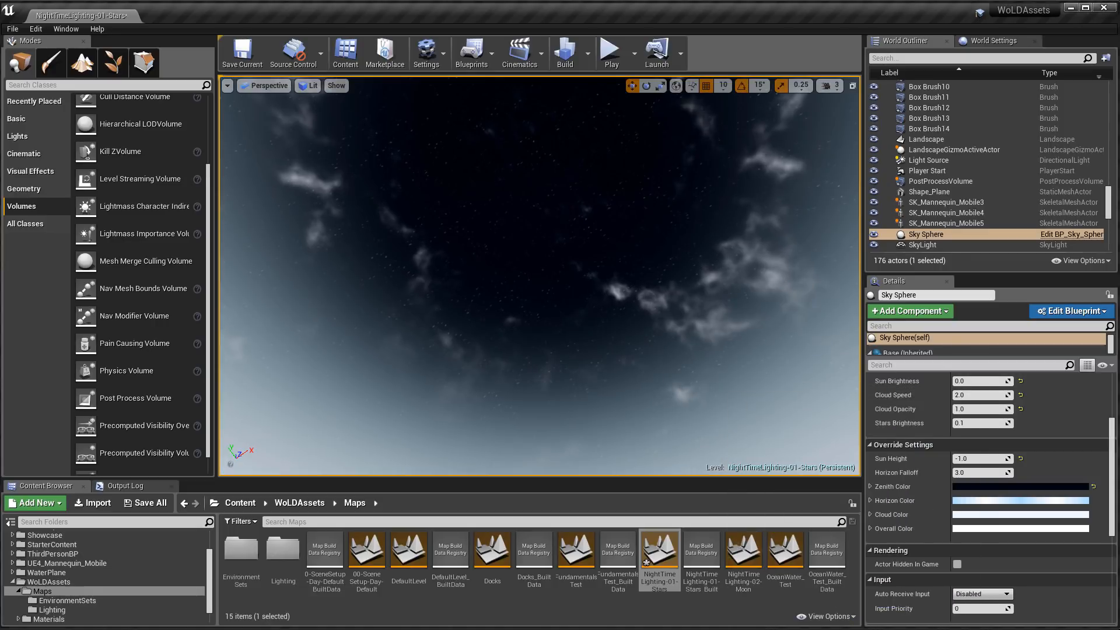
Override the Sky Sphere's Horizon Color with the hex sRGB value 020916FF from the Notepad notes.
{"action": "key", "text": "alt+Tab"}
{"action": "right_click_drag", "start_coordinate": [583, 233], "coordinate": [584, 385]}
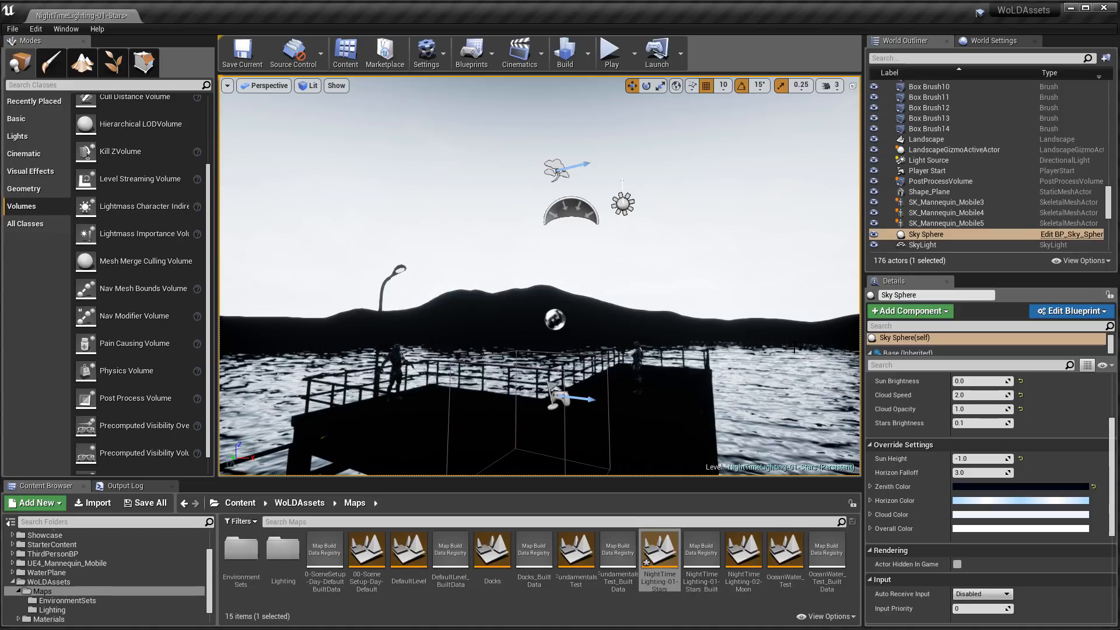
{"action": "left_click", "coordinate": [966, 501]}
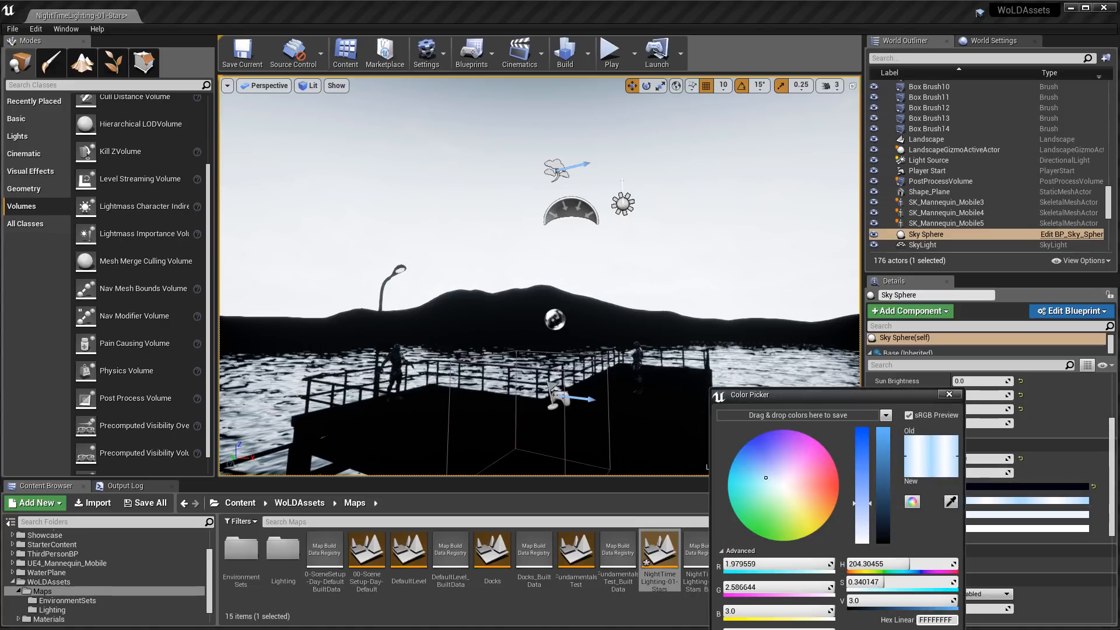
{"action": "left_click_drag", "start_coordinate": [894, 395], "coordinate": [884, 291]}
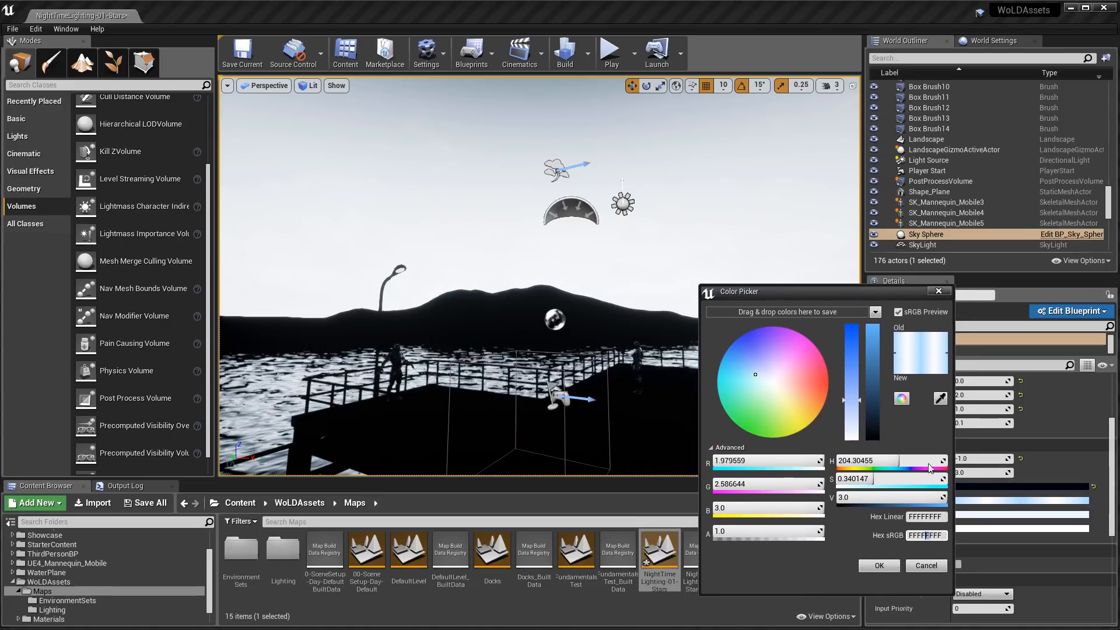
{"action": "type", "text": "020916FF"}
{"action": "left_click", "coordinate": [879, 566]}
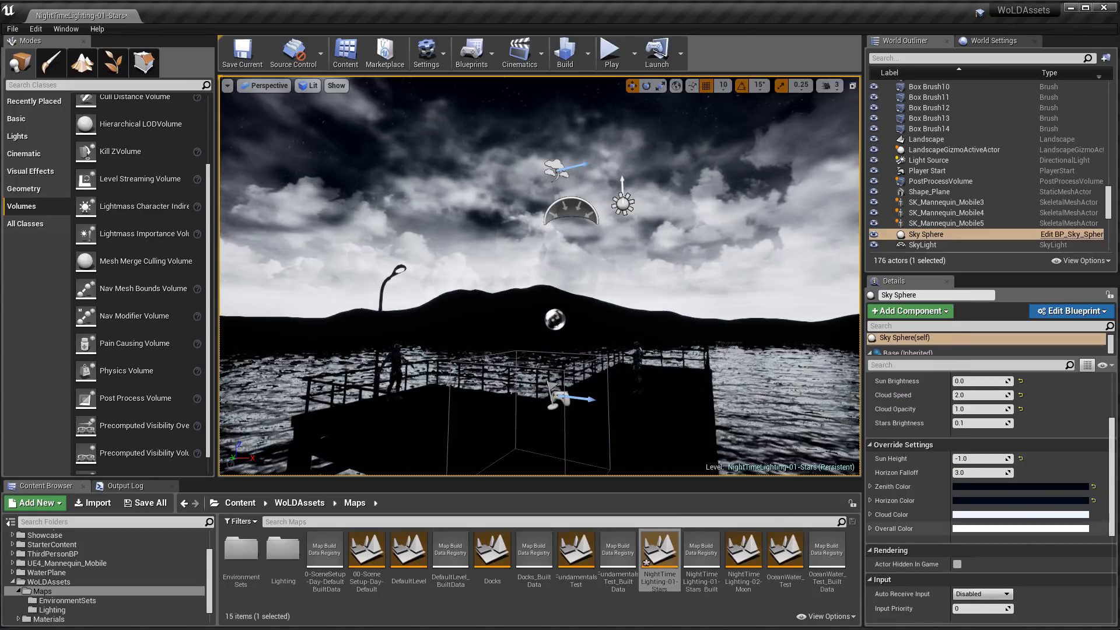
Copy the cloud hex sRGB value 3F4246FF from the Notepad notes and apply it as the Sky Sphere's Cloud Color.
{"action": "key", "text": "alt+Tab"}
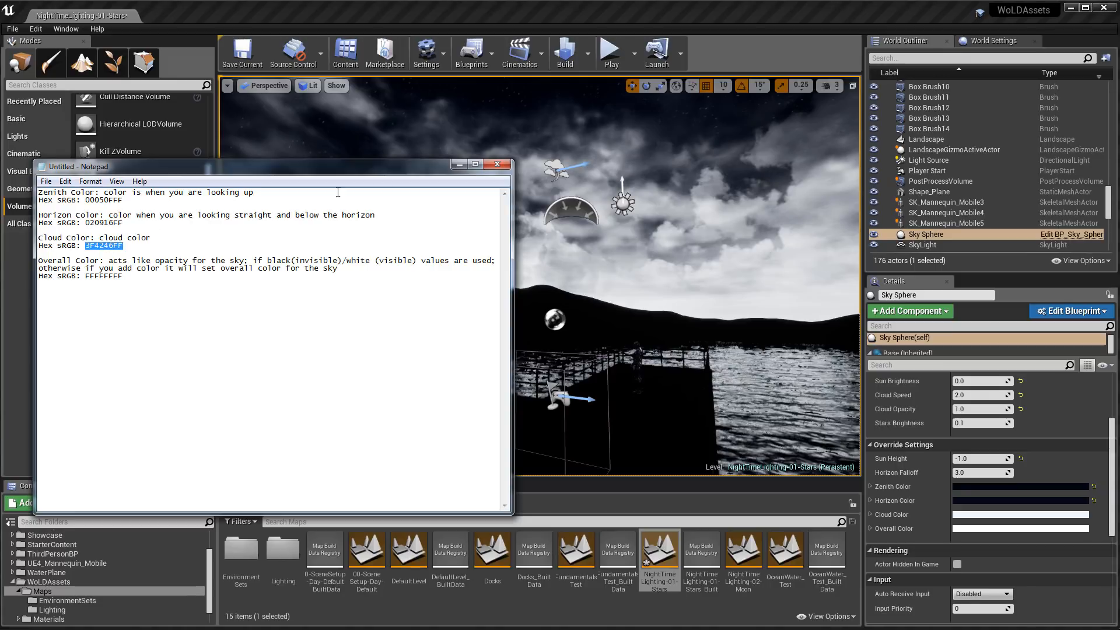
{"action": "left_click", "coordinate": [459, 164]}
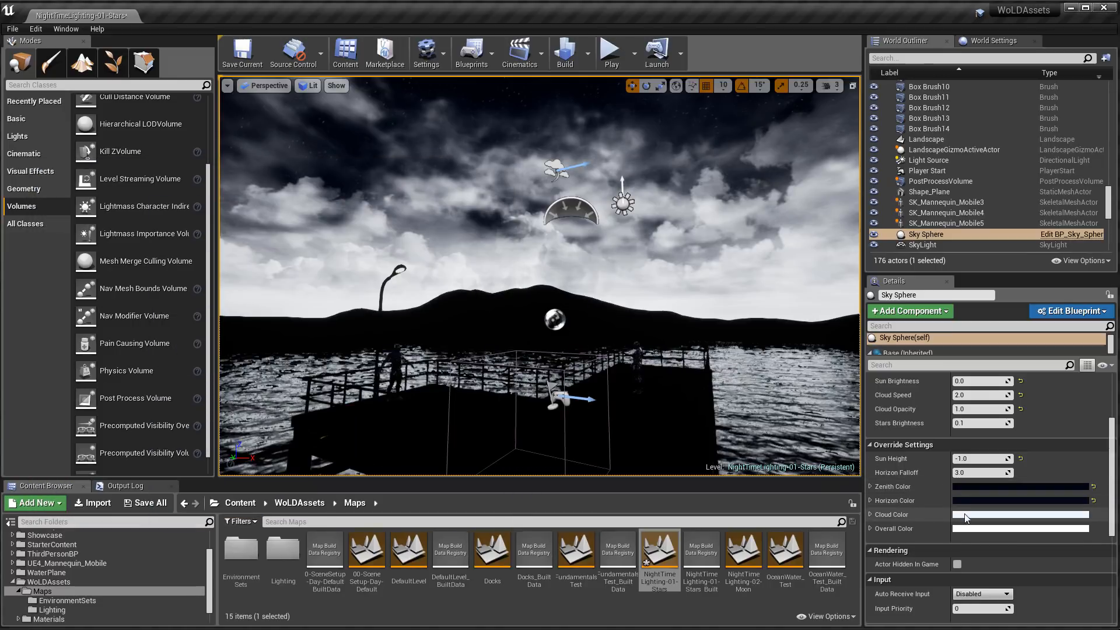
{"action": "left_click", "coordinate": [966, 516]}
{"action": "left_click_drag", "start_coordinate": [856, 392], "coordinate": [801, 244]}
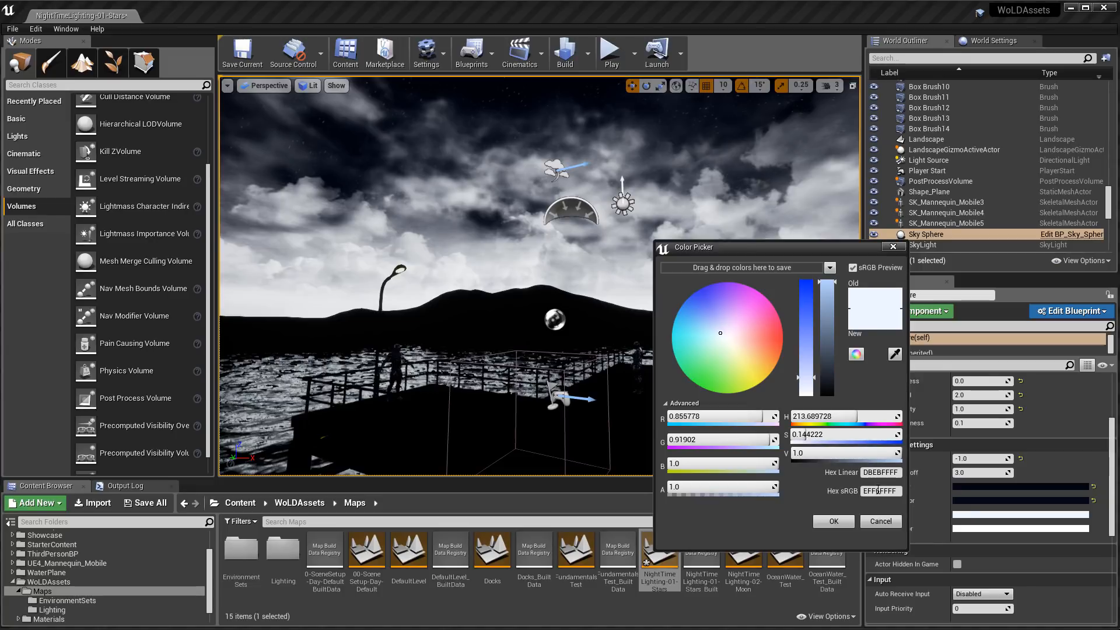
{"action": "left_click", "coordinate": [834, 521]}
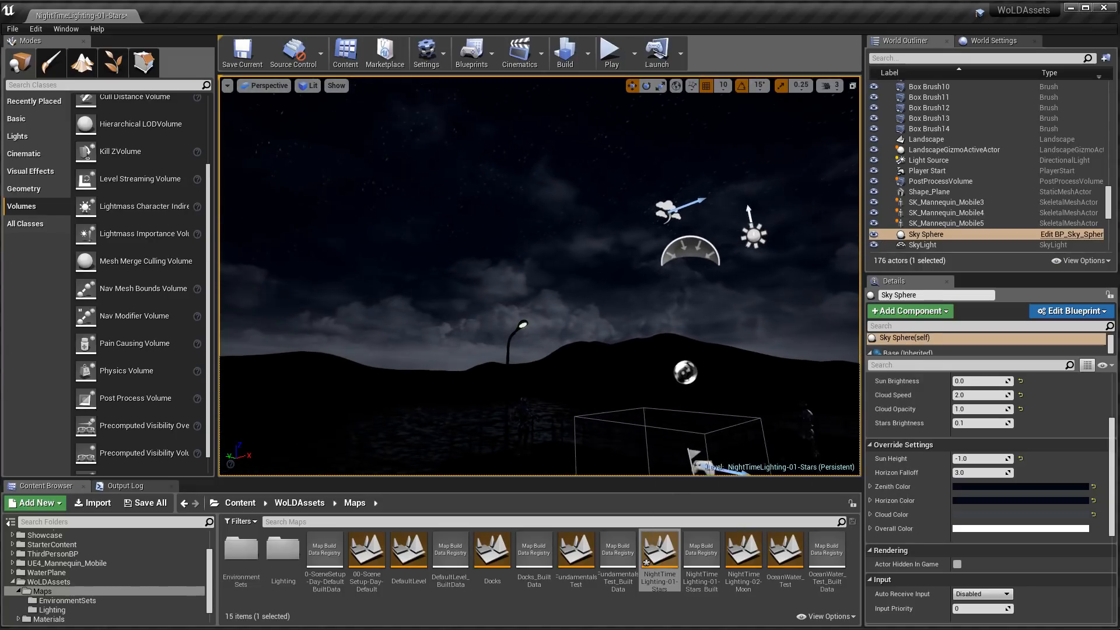
{"action": "right_click_drag", "start_coordinate": [540, 276], "coordinate": [619, 276]}
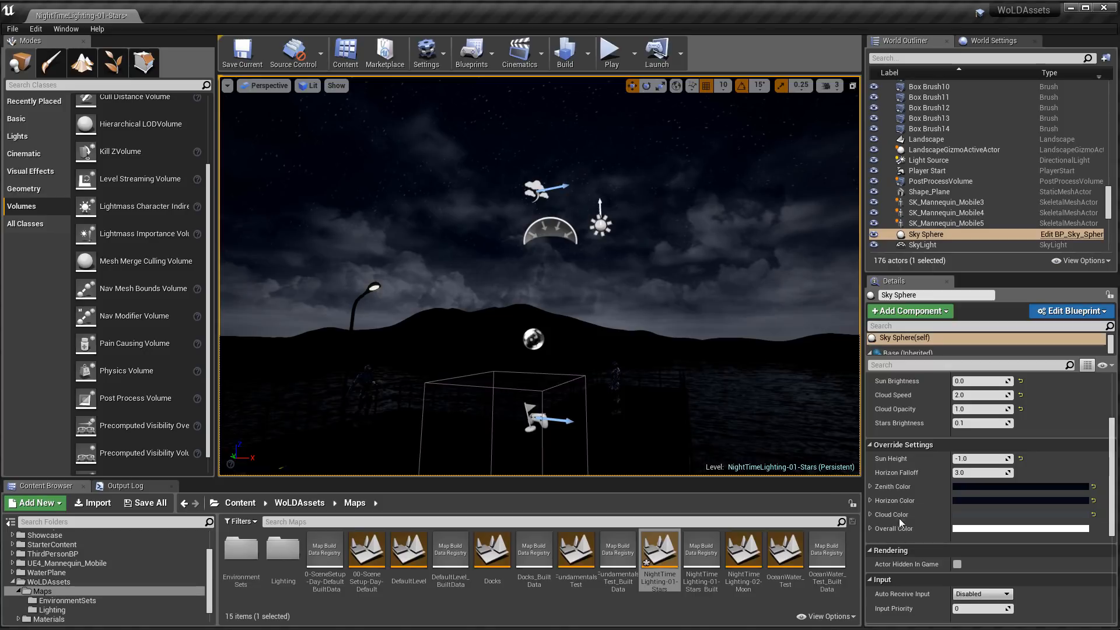
Try a teal tint as the Sky Sphere's Overall Color, and restore it to white, FFFFFFFF.
{"action": "left_click", "coordinate": [968, 528]}
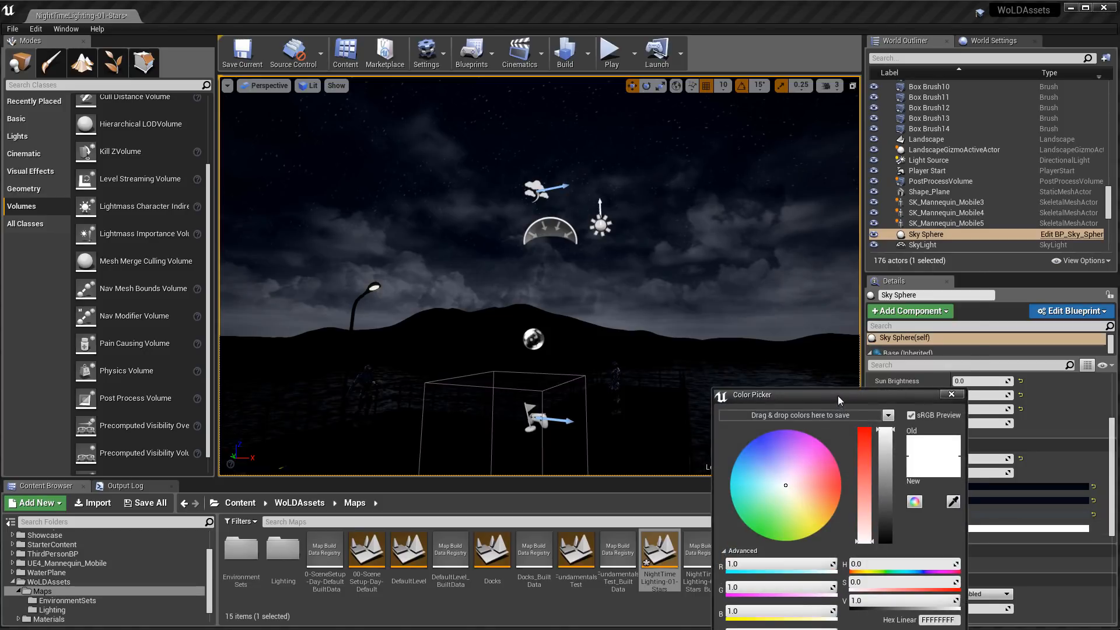
{"action": "left_click_drag", "start_coordinate": [838, 395], "coordinate": [852, 188]}
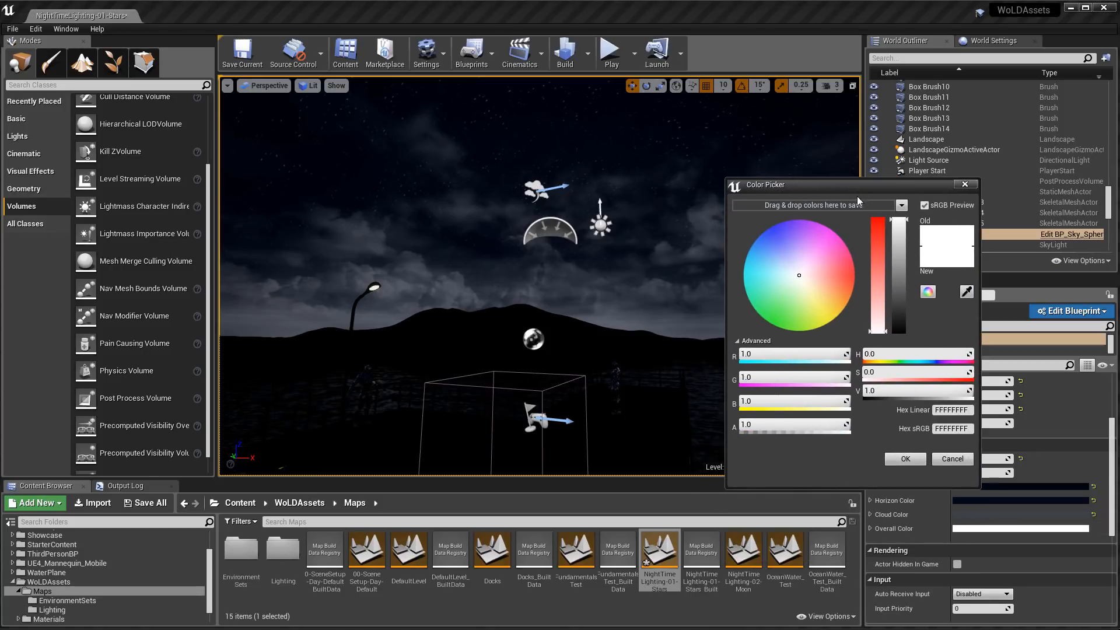
{"action": "right_click_drag", "start_coordinate": [707, 211], "coordinate": [620, 111]}
{"action": "mouse_move", "coordinate": [902, 221]}
{"action": "left_mouse_down"}
{"action": "mouse_move", "coordinate": [905, 291]}
{"action": "mouse_move", "coordinate": [906, 214]}
{"action": "left_mouse_up"}
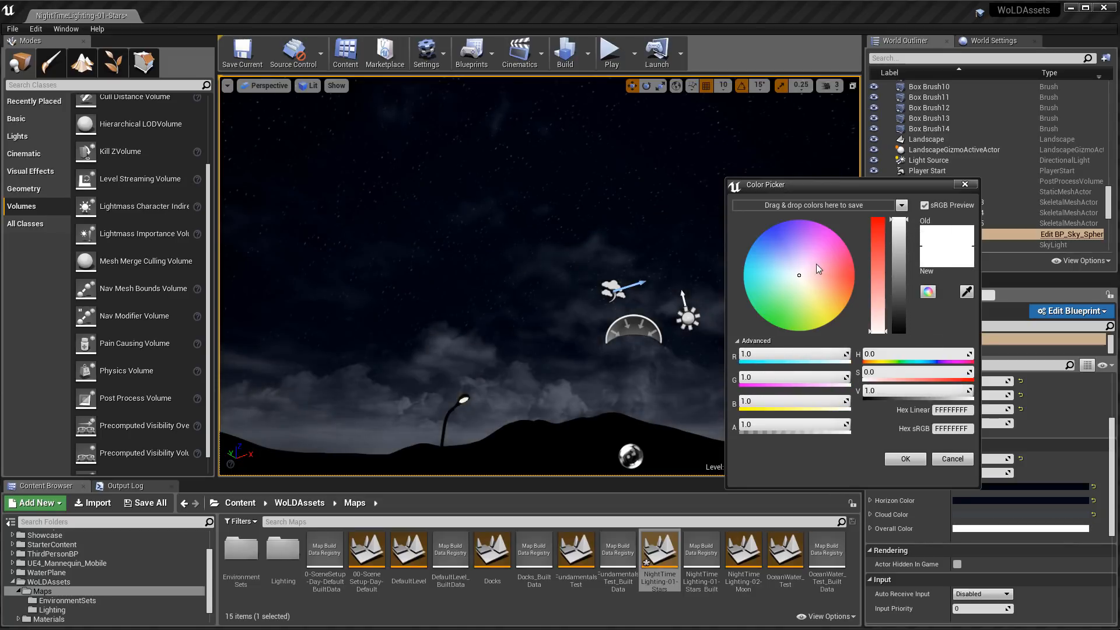
{"action": "mouse_move", "coordinate": [817, 264]}
{"action": "left_mouse_down"}
{"action": "mouse_move", "coordinate": [813, 275]}
{"action": "mouse_move", "coordinate": [828, 271]}
{"action": "mouse_move", "coordinate": [800, 236]}
{"action": "mouse_move", "coordinate": [762, 282]}
{"action": "mouse_move", "coordinate": [750, 269]}
{"action": "mouse_move", "coordinate": [770, 246]}
{"action": "mouse_move", "coordinate": [765, 290]}
{"action": "left_mouse_up"}
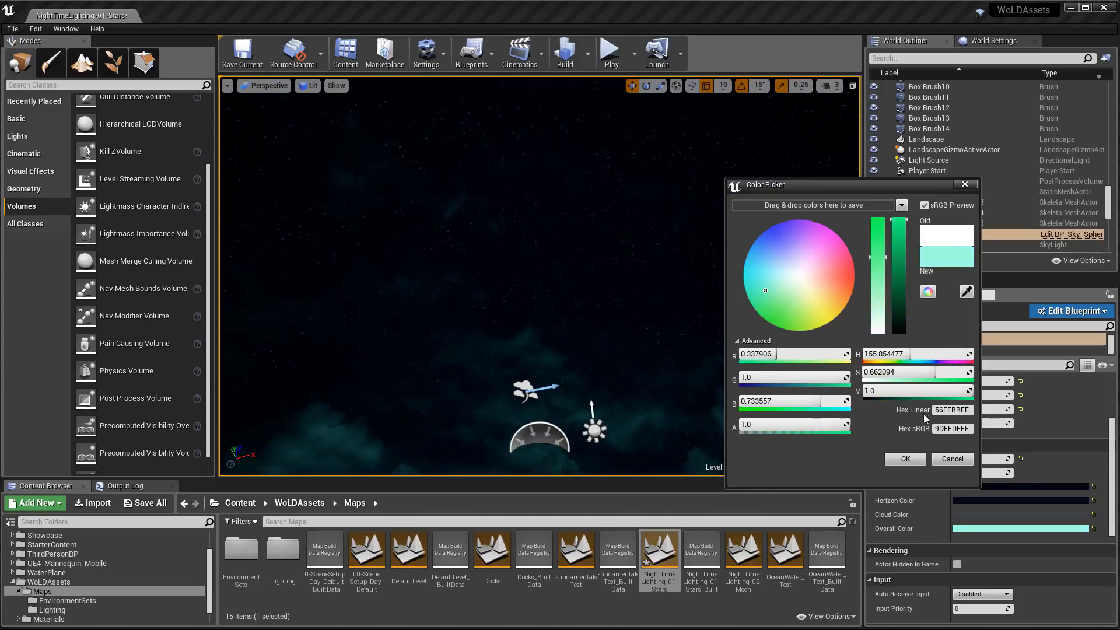
{"action": "left_click_drag", "start_coordinate": [887, 272], "coordinate": [887, 345]}
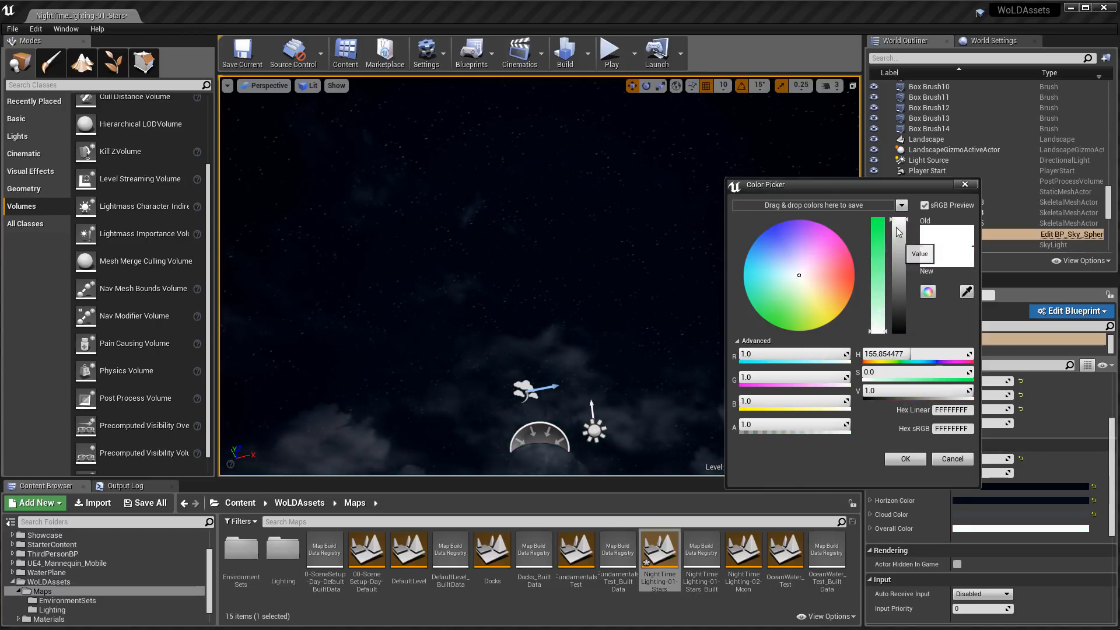
{"action": "left_click", "coordinate": [912, 460]}
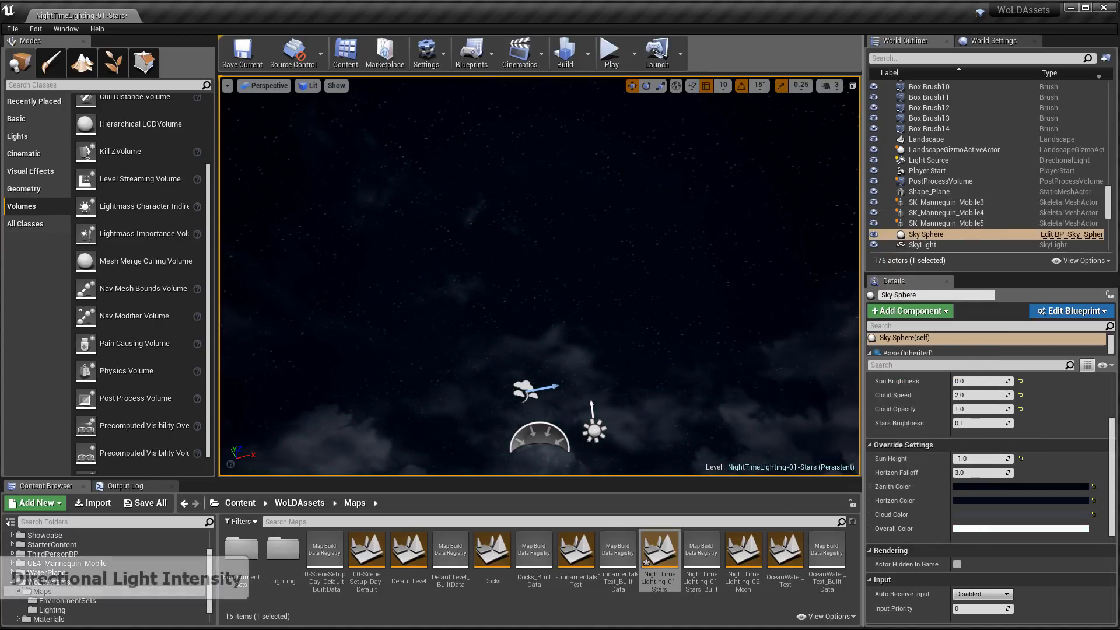
Select the directional Light Source and examine how it lights the underside of the dock.
{"action": "left_click", "coordinate": [596, 341]}
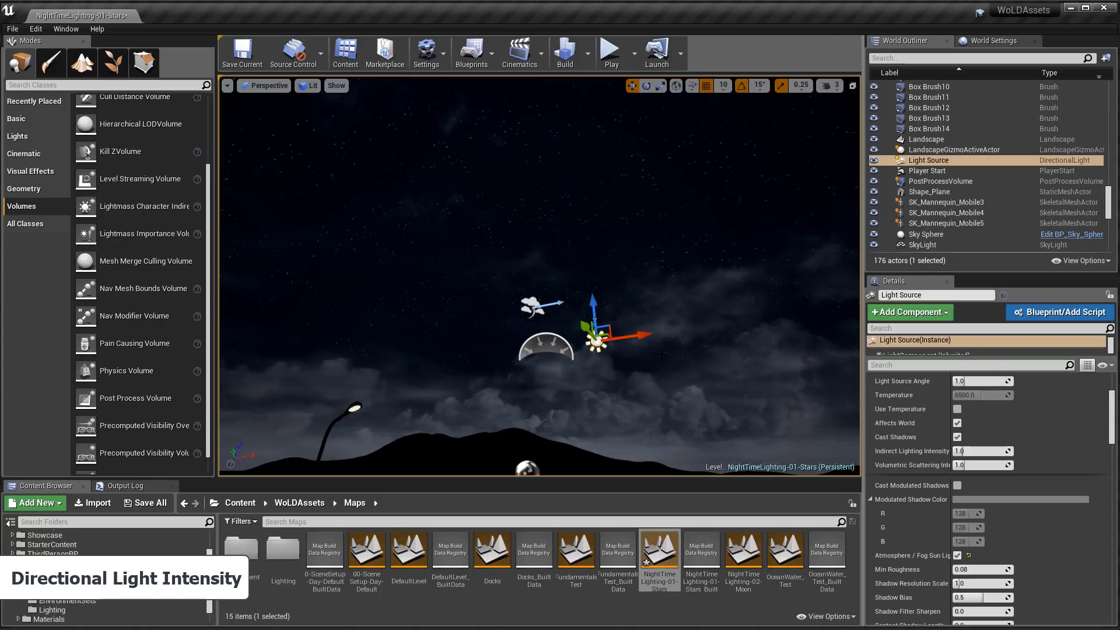
{"action": "right_click_drag", "start_coordinate": [596, 340], "coordinate": [595, 413]}
{"action": "right_click_drag", "start_coordinate": [635, 305], "coordinate": [477, 211]}
{"action": "key", "text": "s"}
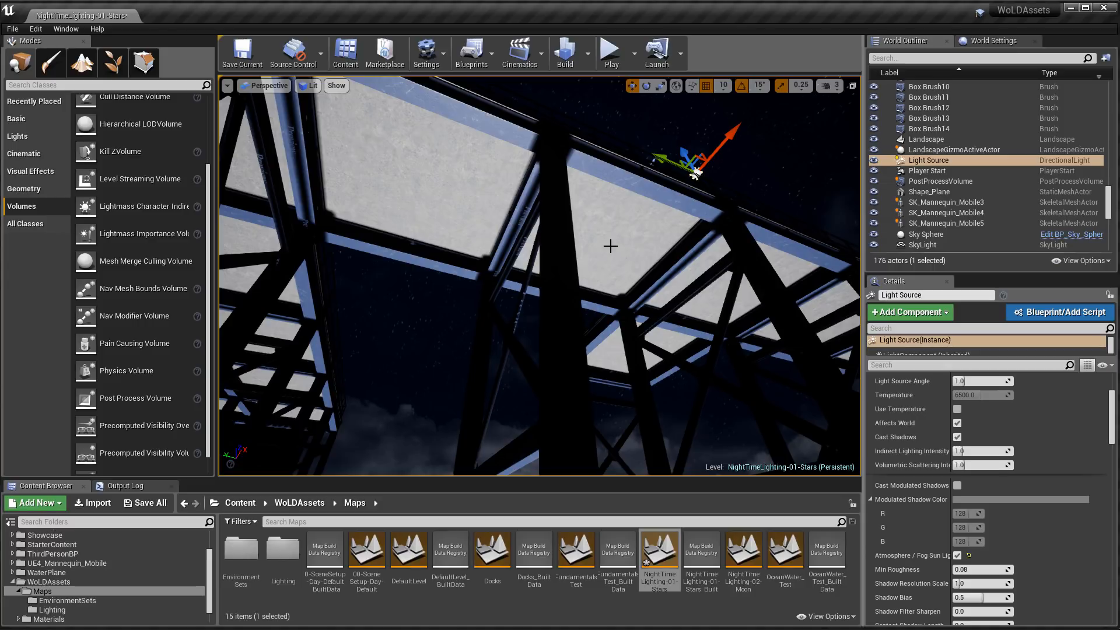
{"action": "key", "text": "w"}
{"action": "right_click_drag", "start_coordinate": [641, 270], "coordinate": [705, 324]}
{"action": "key", "text": "s"}
Try an Intensity of 0.0 on the Light Source, and set it to 0.0001 instead.
{"action": "scroll", "coordinate": [976, 405], "scroll_direction": "up", "scroll_amount": 5}
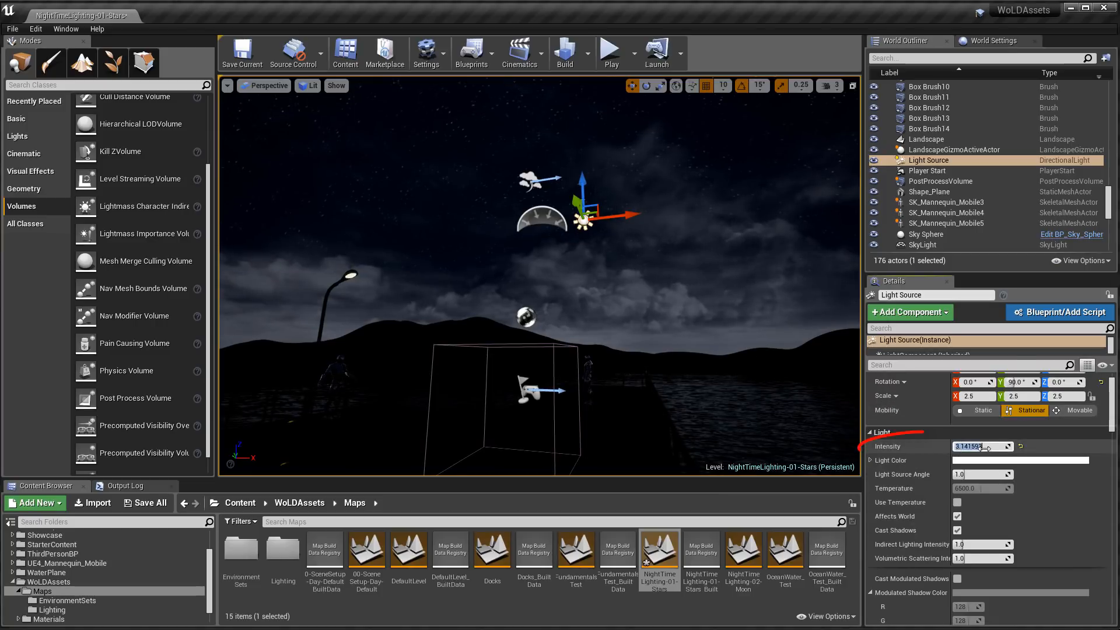
{"action": "left_click", "coordinate": [983, 447]}
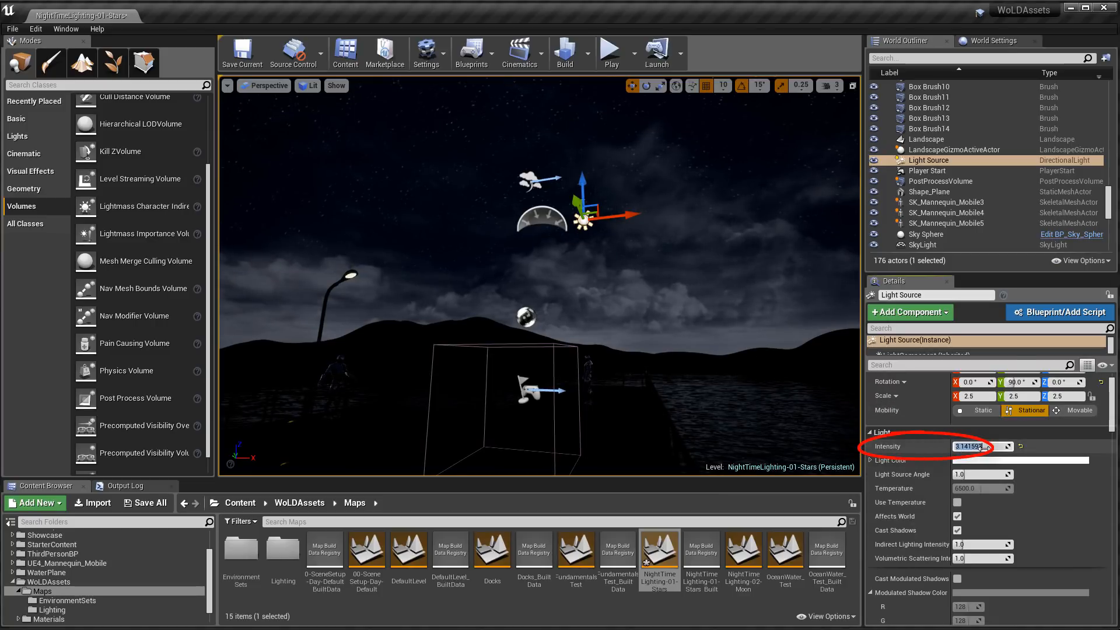
{"action": "key", "text": "Return"}
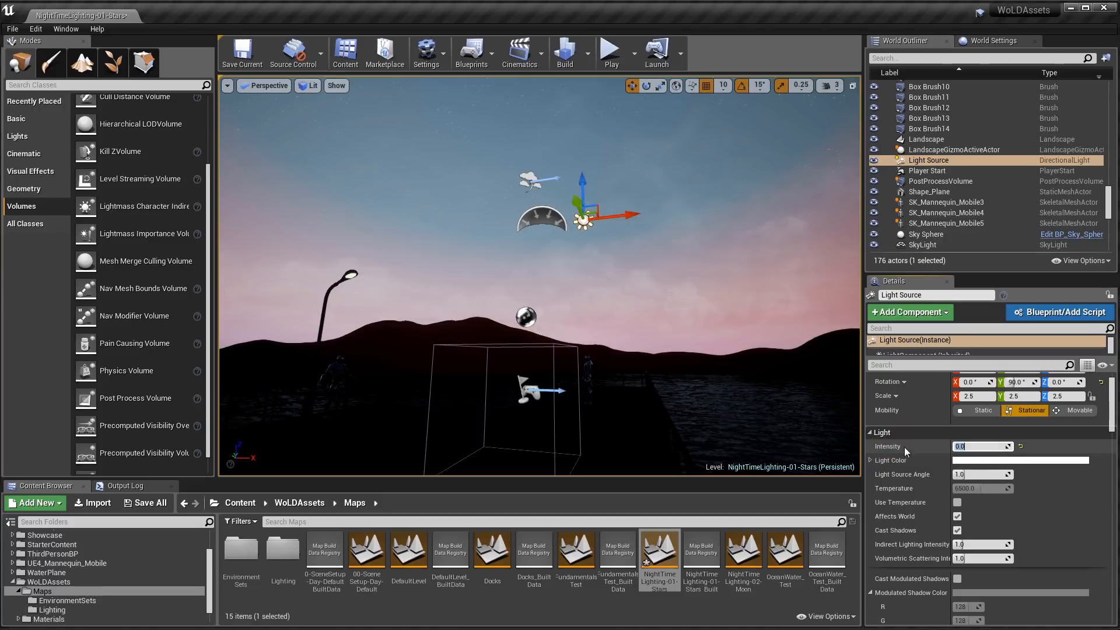
{"action": "right_click_drag", "start_coordinate": [758, 361], "coordinate": [682, 342]}
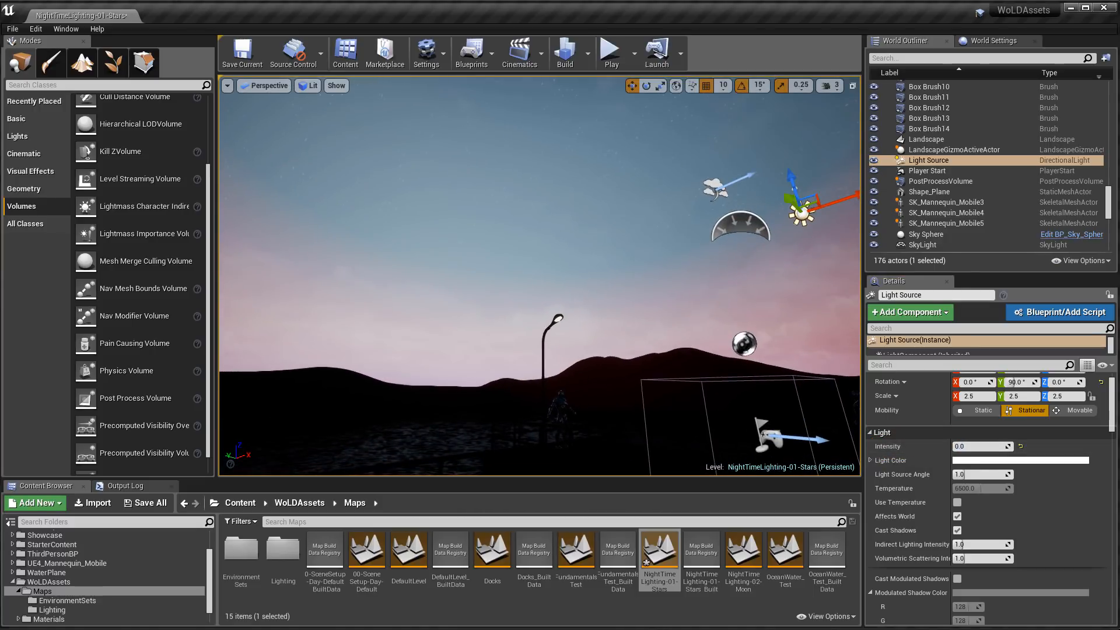
{"action": "left_click", "coordinate": [967, 446]}
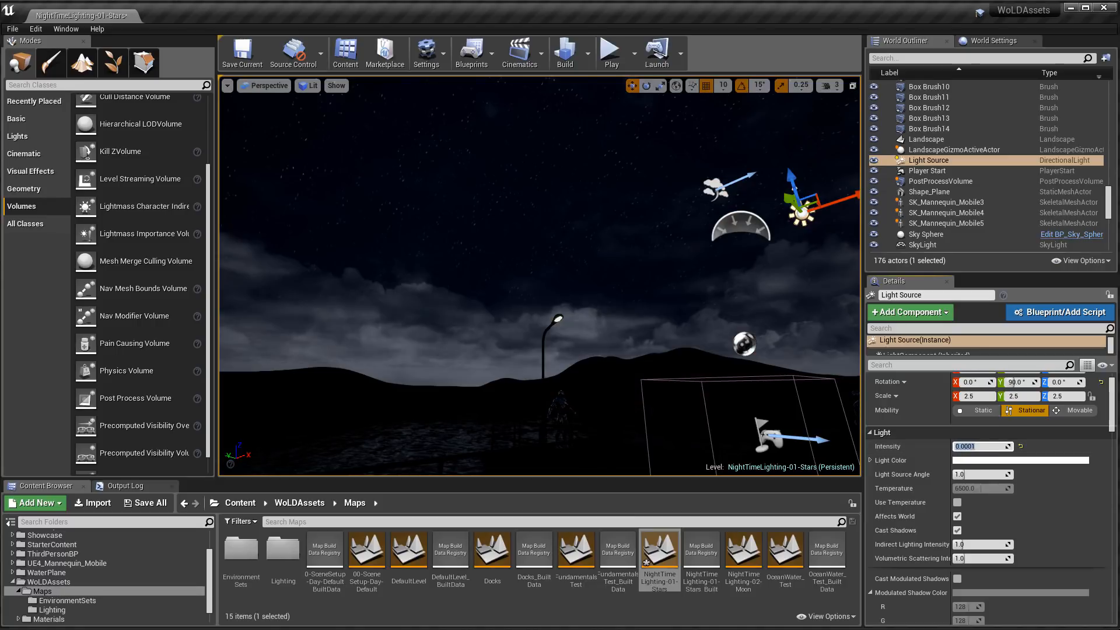
{"action": "right_click_drag", "start_coordinate": [808, 417], "coordinate": [846, 444]}
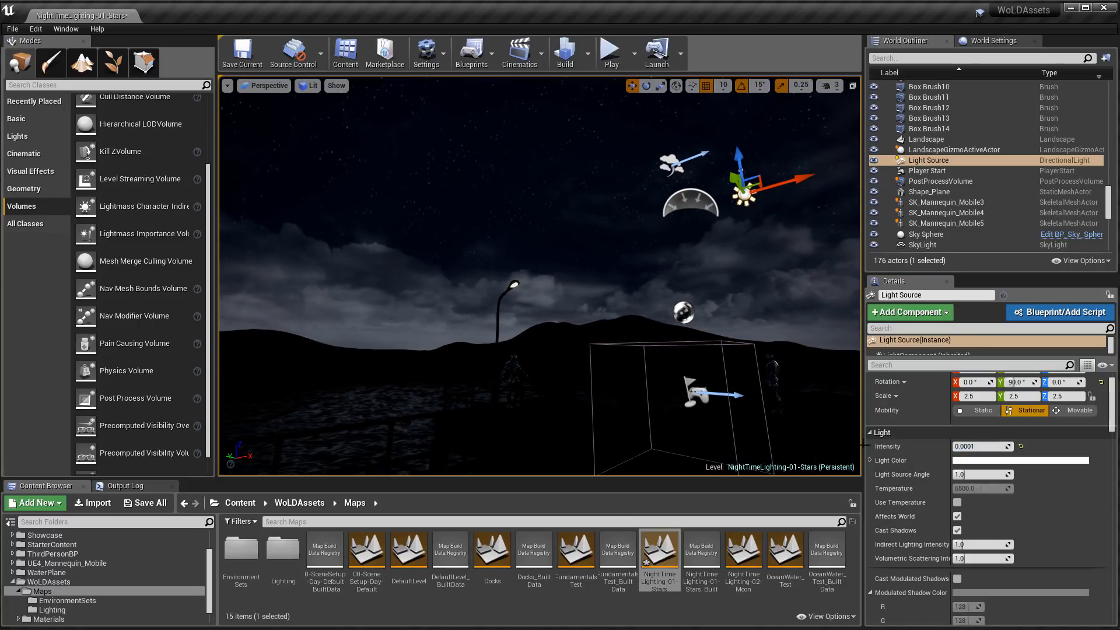
Try turning off Affects World on the Light Source, and undo that change.
{"action": "left_click", "coordinate": [957, 516]}
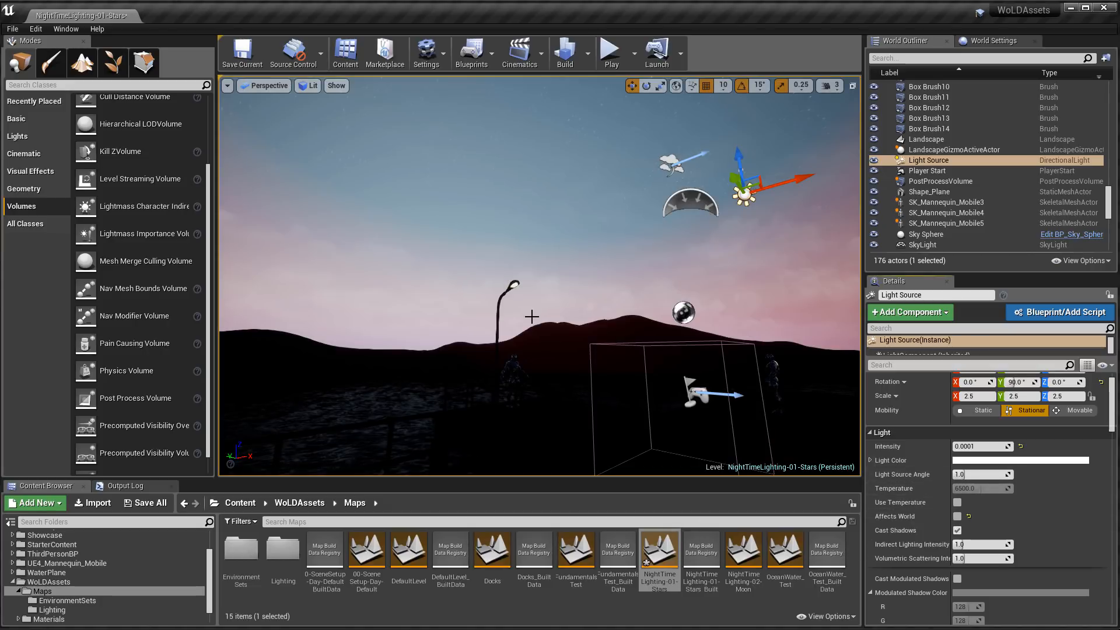
{"action": "key", "text": "ctrl+z"}
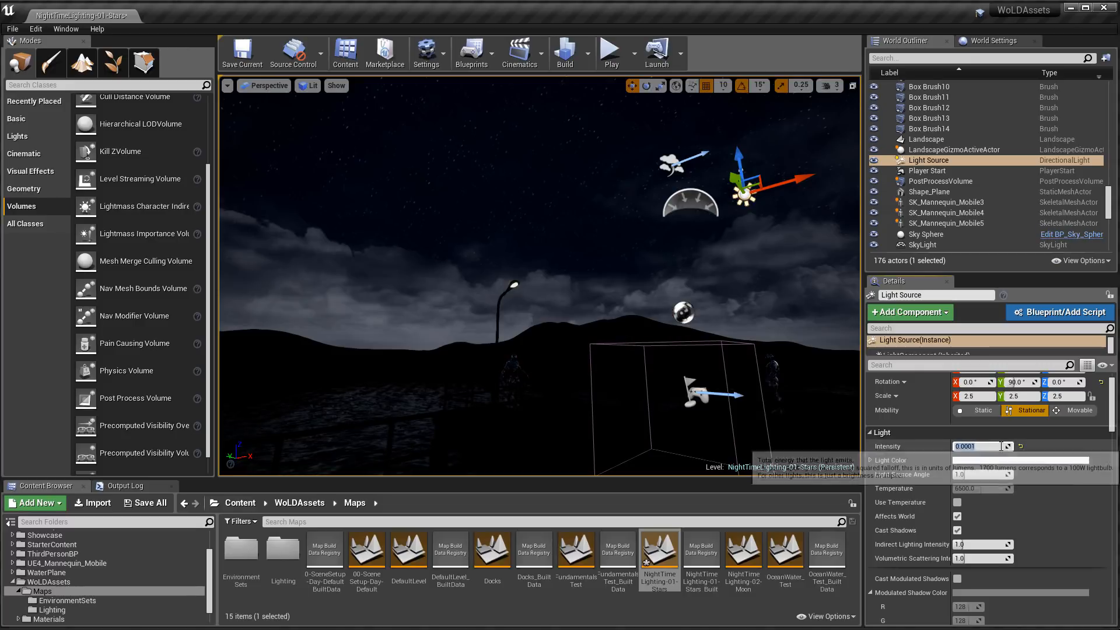
Set the viewport camera speed to 4 and select the Sky Sphere while examining the clouds and stars above the water.
{"action": "left_click", "coordinate": [974, 446]}
{"action": "left_click", "coordinate": [828, 86]}
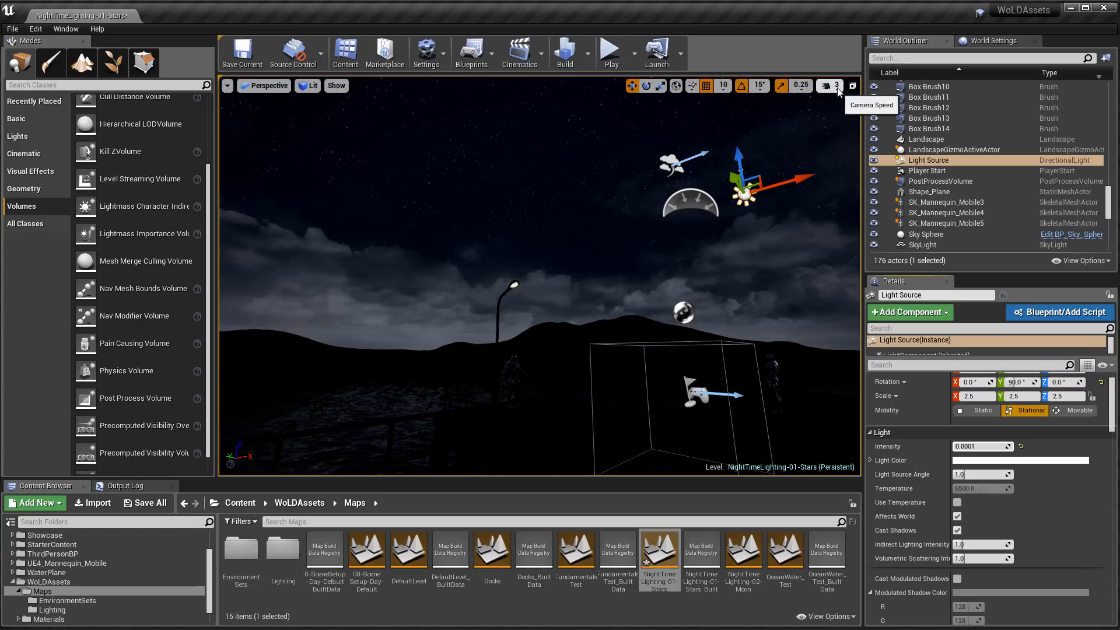
{"action": "key", "text": "w"}
{"action": "right_click_drag", "start_coordinate": [659, 233], "coordinate": [560, 309]}
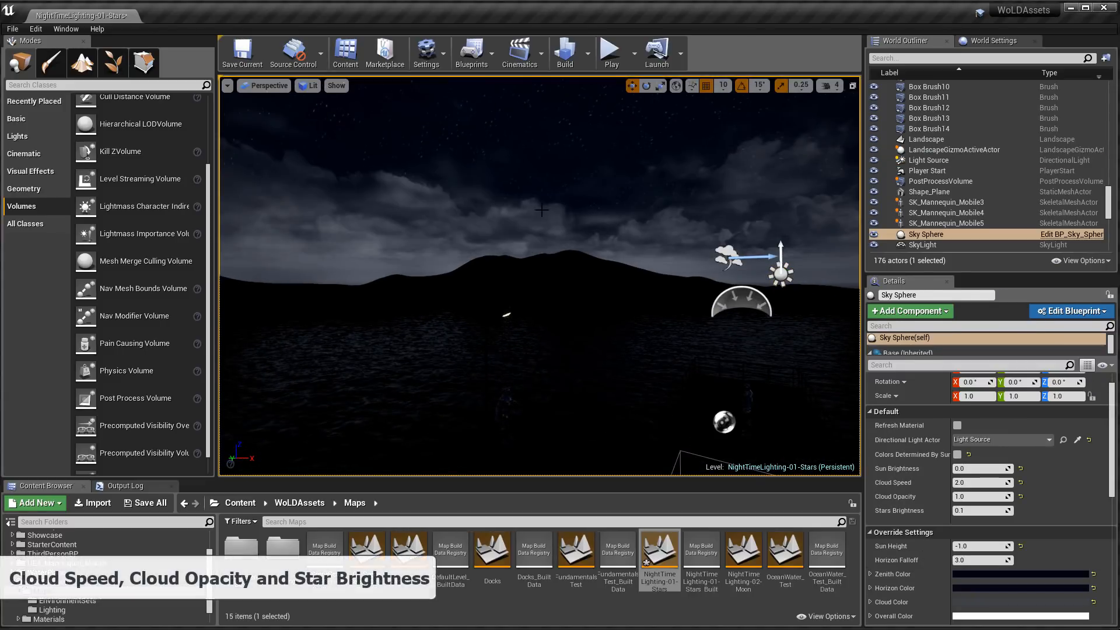
{"action": "right_click_drag", "start_coordinate": [540, 275], "coordinate": [522, 259]}
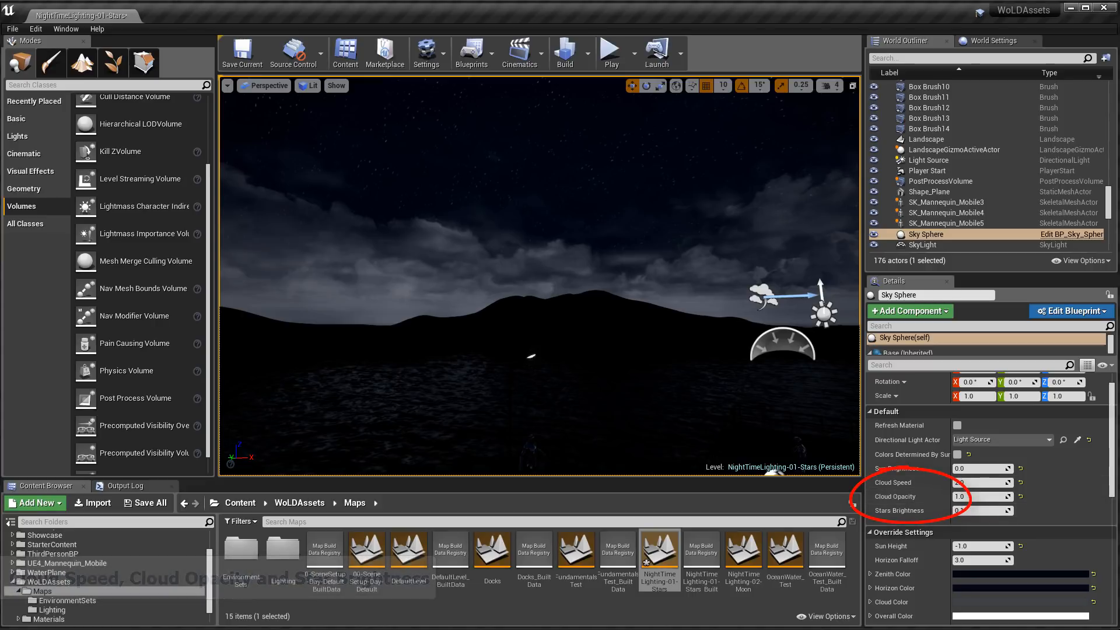
{"action": "right_click_drag", "start_coordinate": [540, 292], "coordinate": [507, 275]}
{"action": "key", "text": "d"}
{"action": "key", "text": "a"}
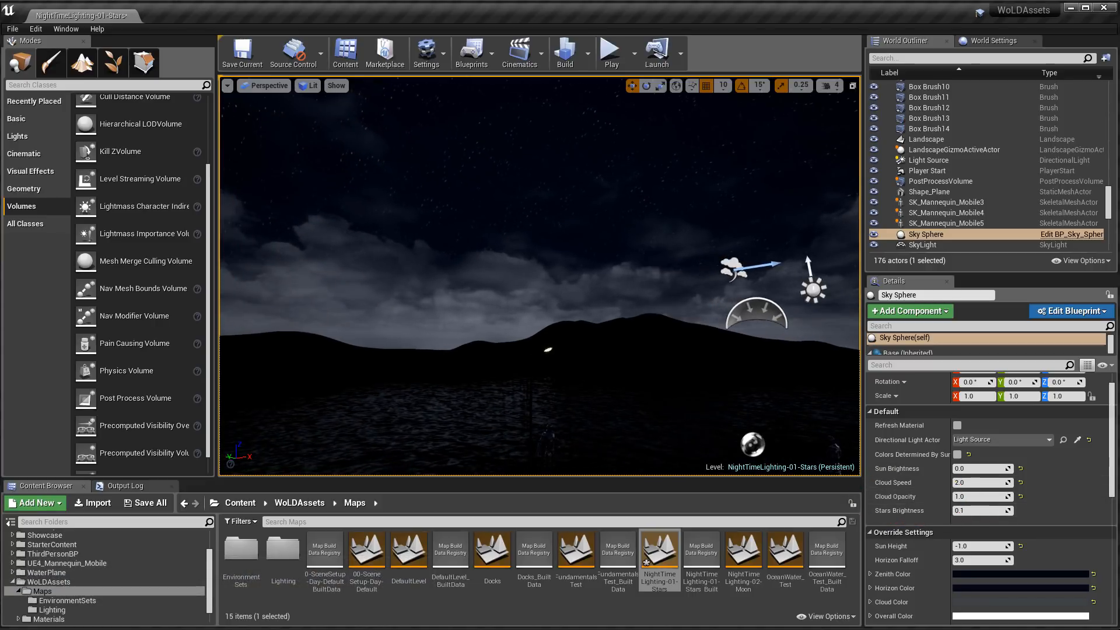
Toggle the viewport's Realtime rendering to check how it affects the cloud movement.
{"action": "left_click", "coordinate": [228, 85]}
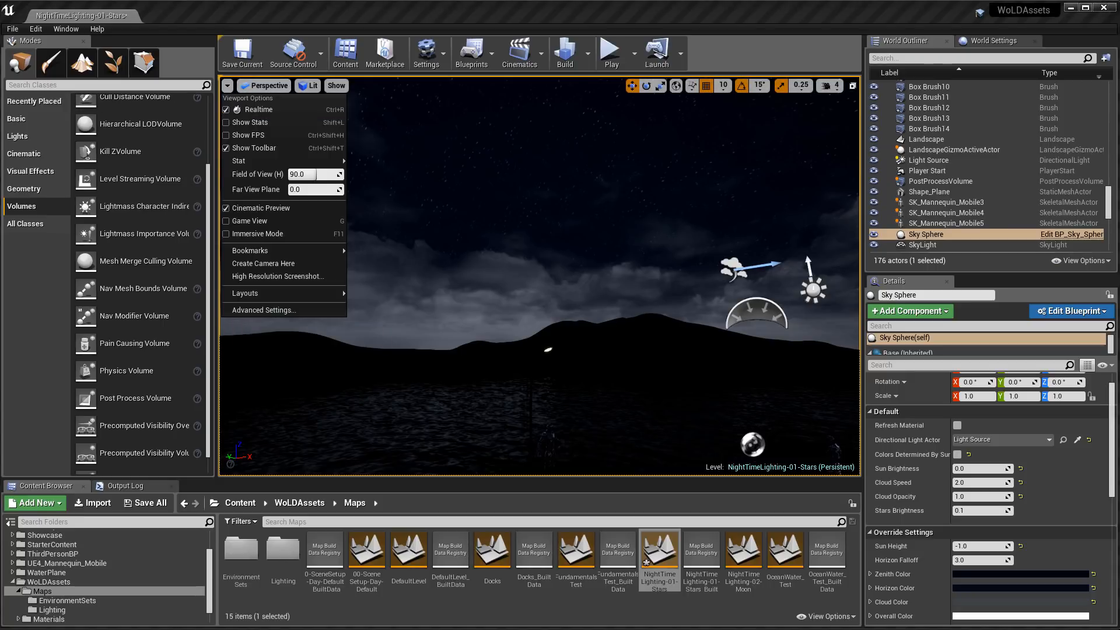
{"action": "left_click", "coordinate": [226, 111]}
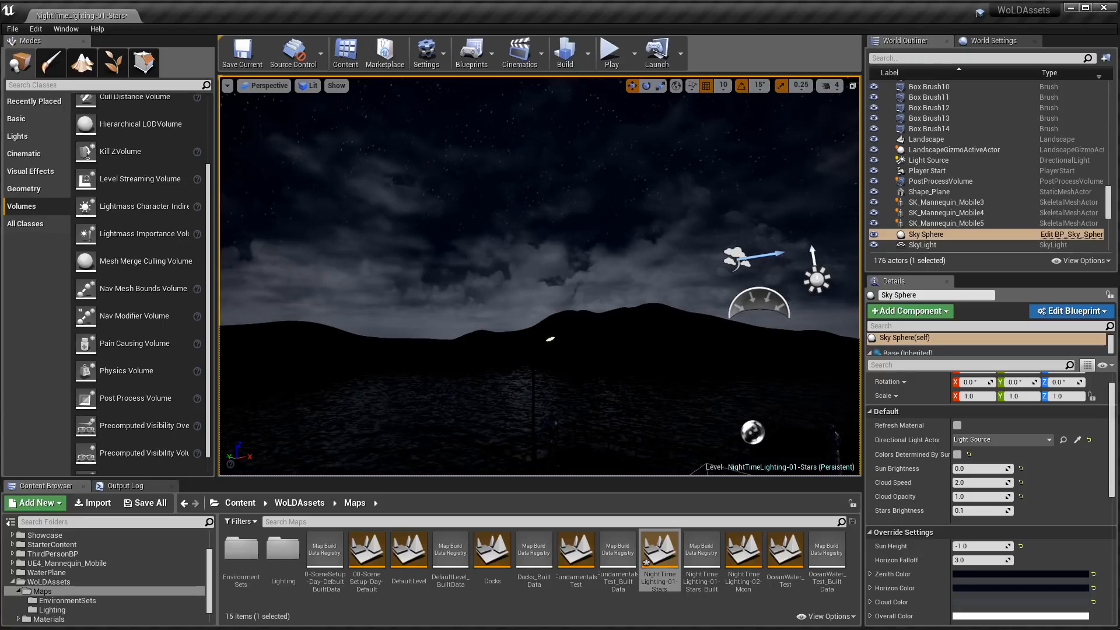
{"action": "left_click", "coordinate": [228, 86]}
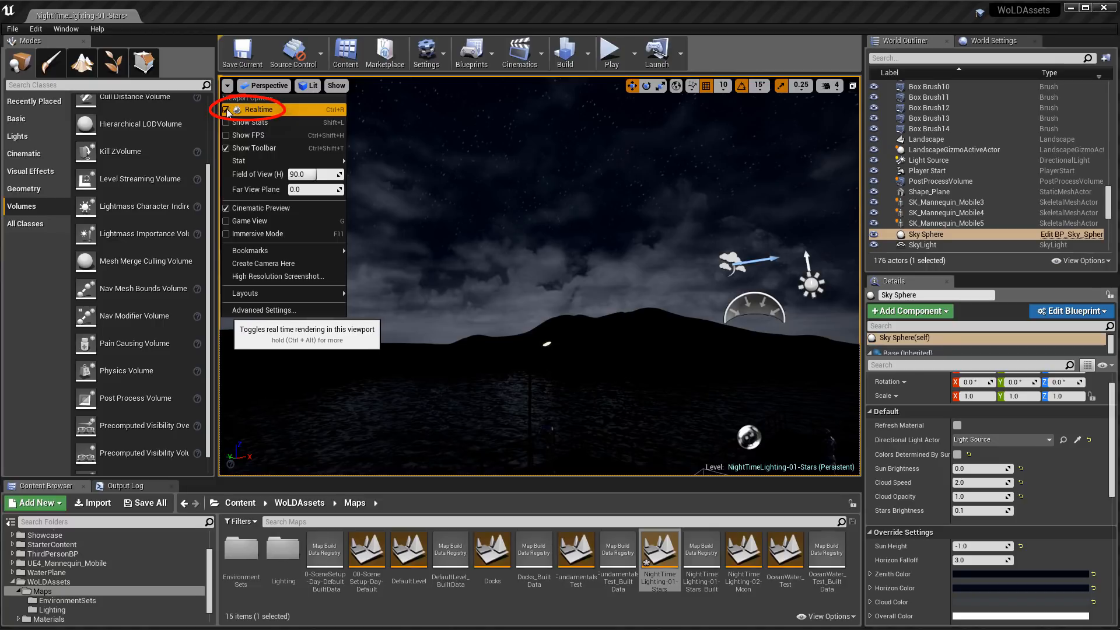
{"action": "left_click", "coordinate": [226, 111]}
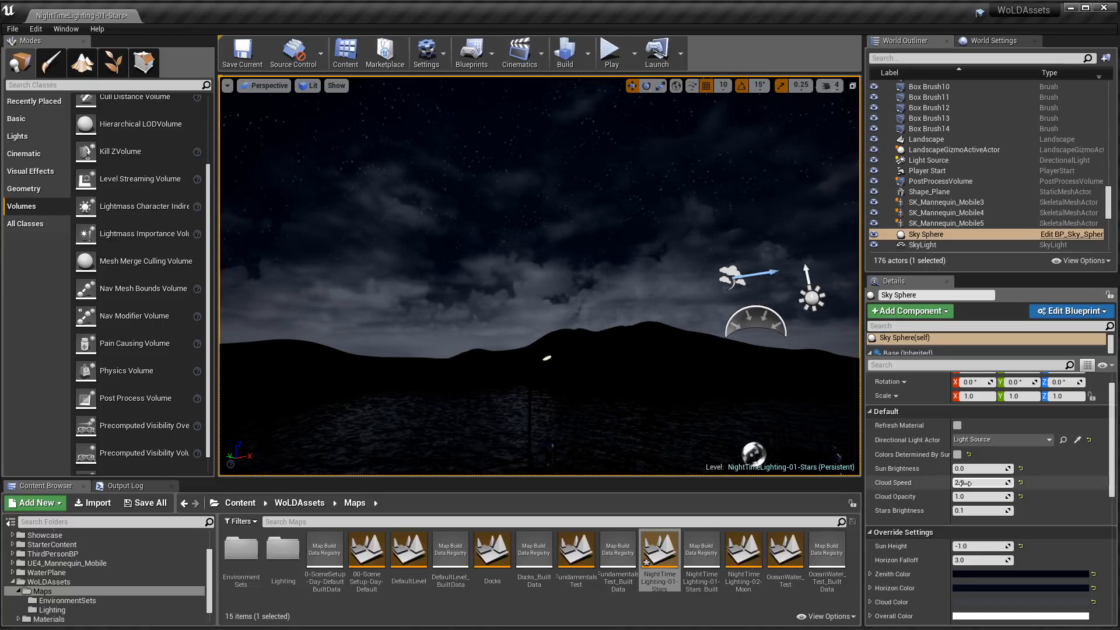
{"action": "left_click", "coordinate": [227, 86]}
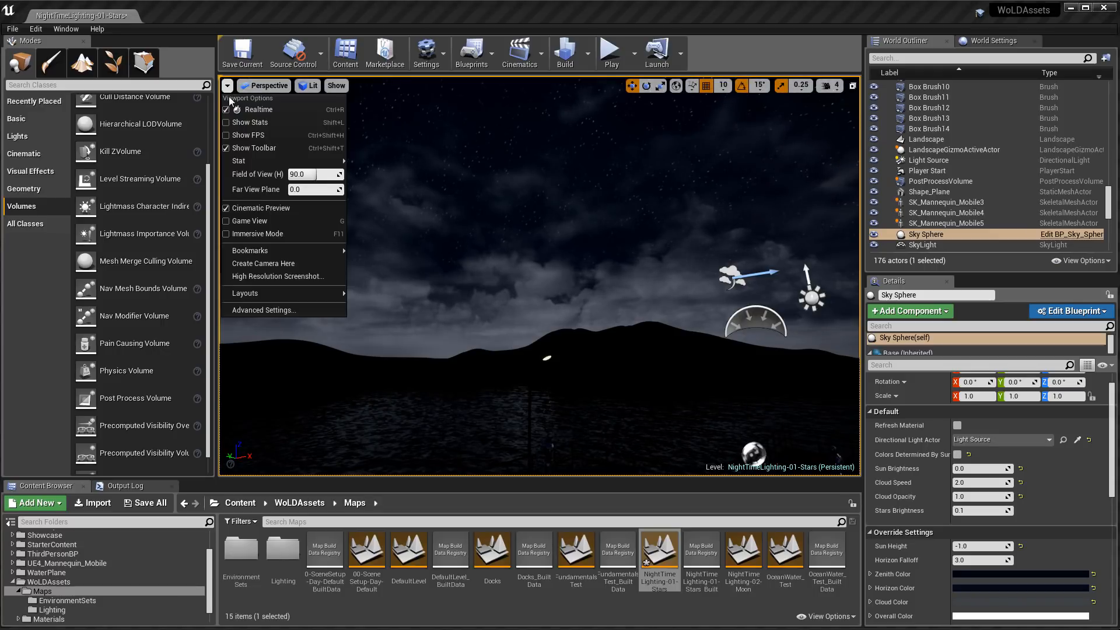
{"action": "left_click", "coordinate": [227, 111]}
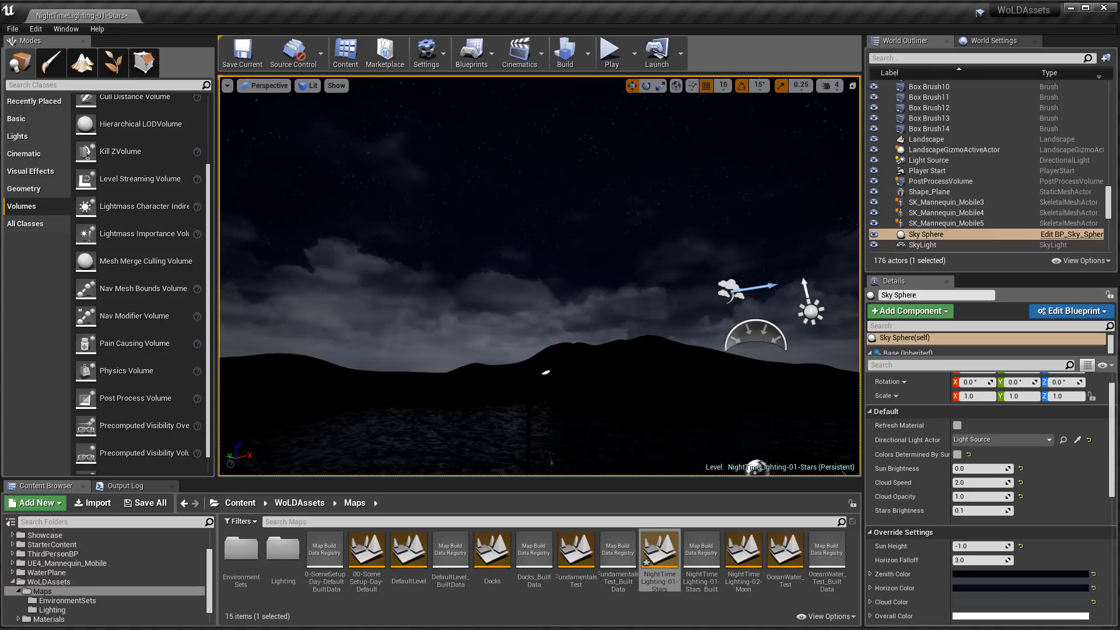
Set the Sky Sphere's Cloud Opacity to 0.35 and Stars Brightness to 0.25.
{"action": "left_click", "coordinate": [982, 496]}
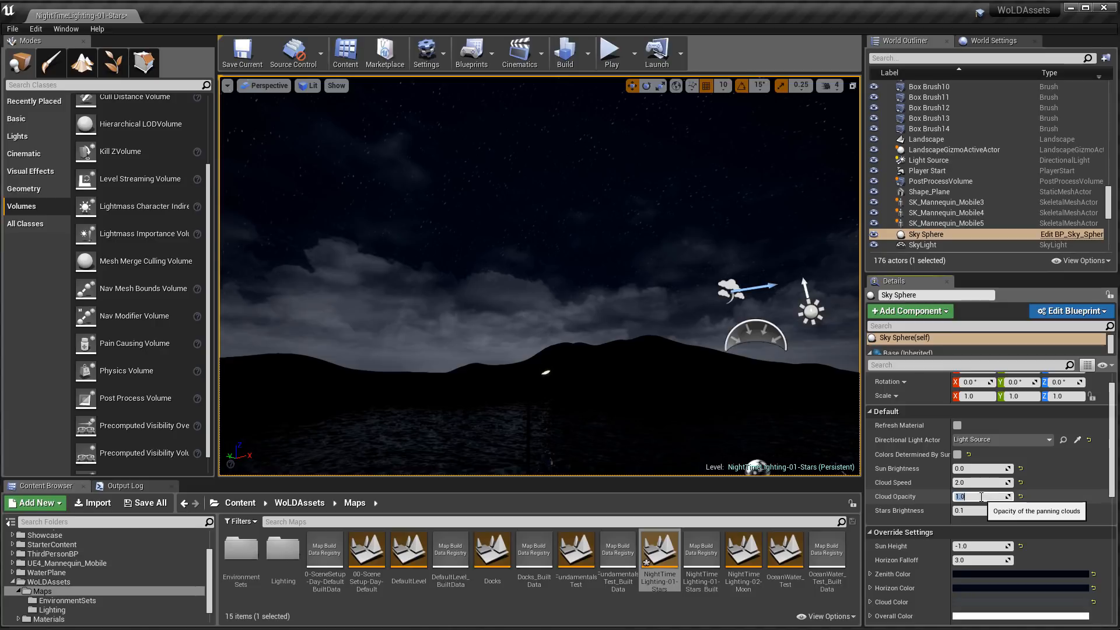
{"action": "type", "text": ".35"}
{"action": "key", "text": "Return"}
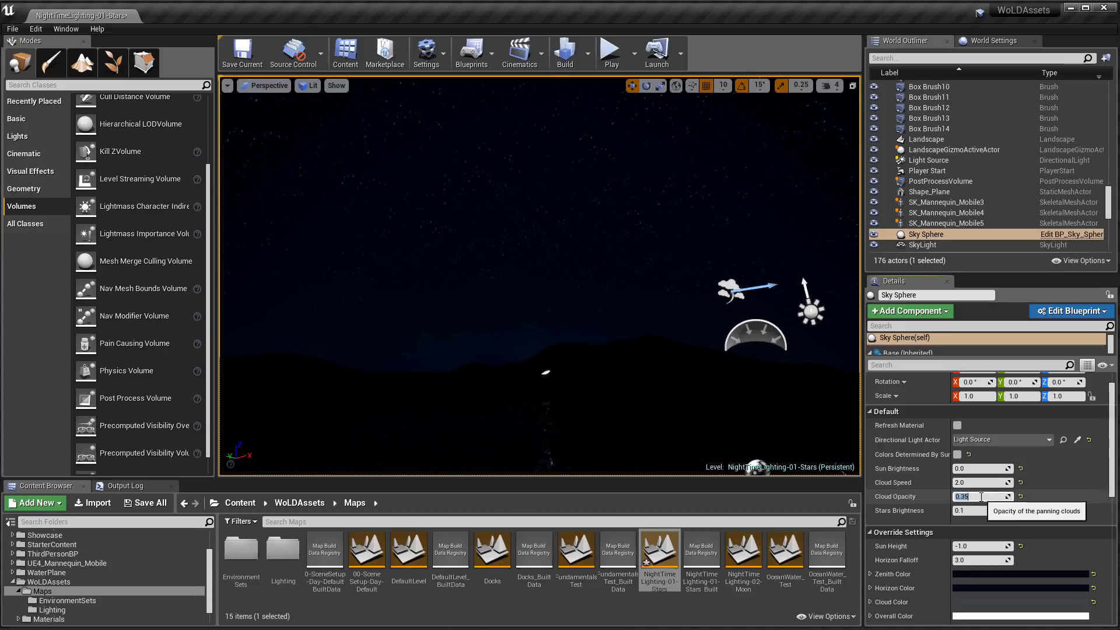
{"action": "mouse_move", "coordinate": [630, 280]}
{"action": "right_mouse_down"}
{"action": "mouse_move", "coordinate": [585, 265]}
{"action": "mouse_move", "coordinate": [542, 310]}
{"action": "mouse_move", "coordinate": [659, 310]}
{"action": "mouse_move", "coordinate": [585, 295]}
{"action": "mouse_move", "coordinate": [697, 340]}
{"action": "mouse_move", "coordinate": [622, 301]}
{"action": "right_mouse_up"}
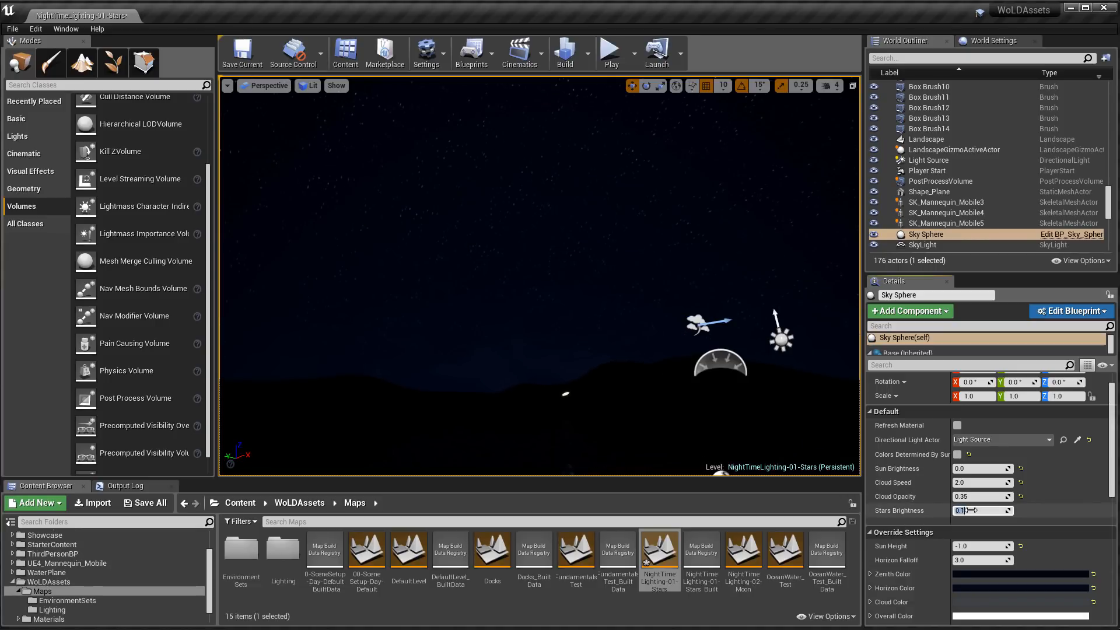
{"action": "key", "text": "Return"}
{"action": "right_click_drag", "start_coordinate": [621, 301], "coordinate": [671, 309]}
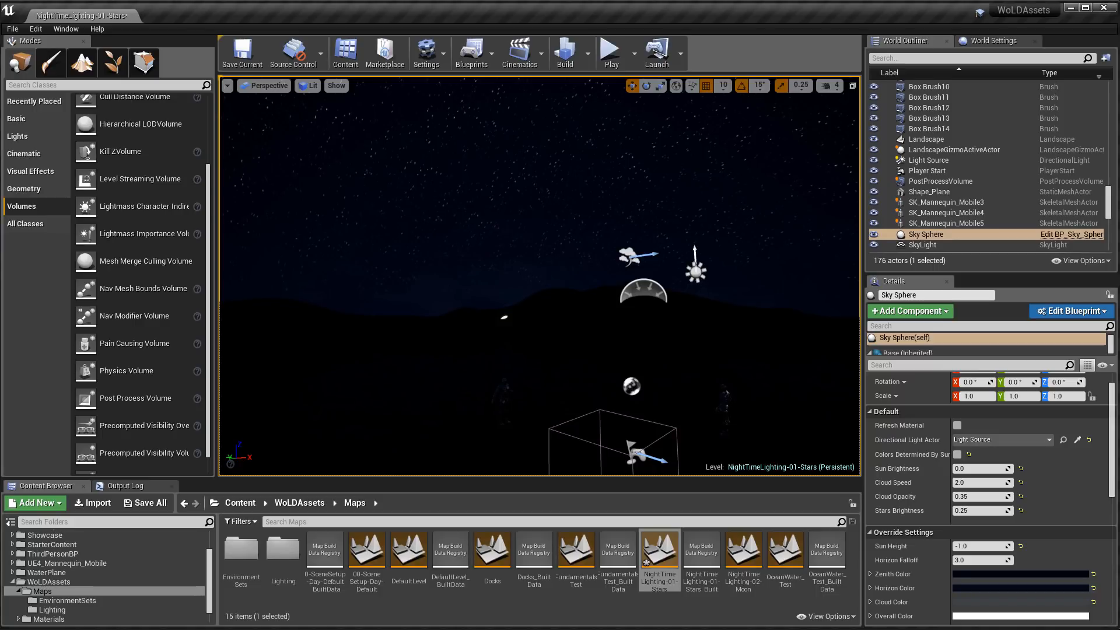
Check the SkyLight's settings, and place a Lightmass Importance Volume on the dock beside the Player Start.
{"action": "left_click", "coordinate": [652, 286]}
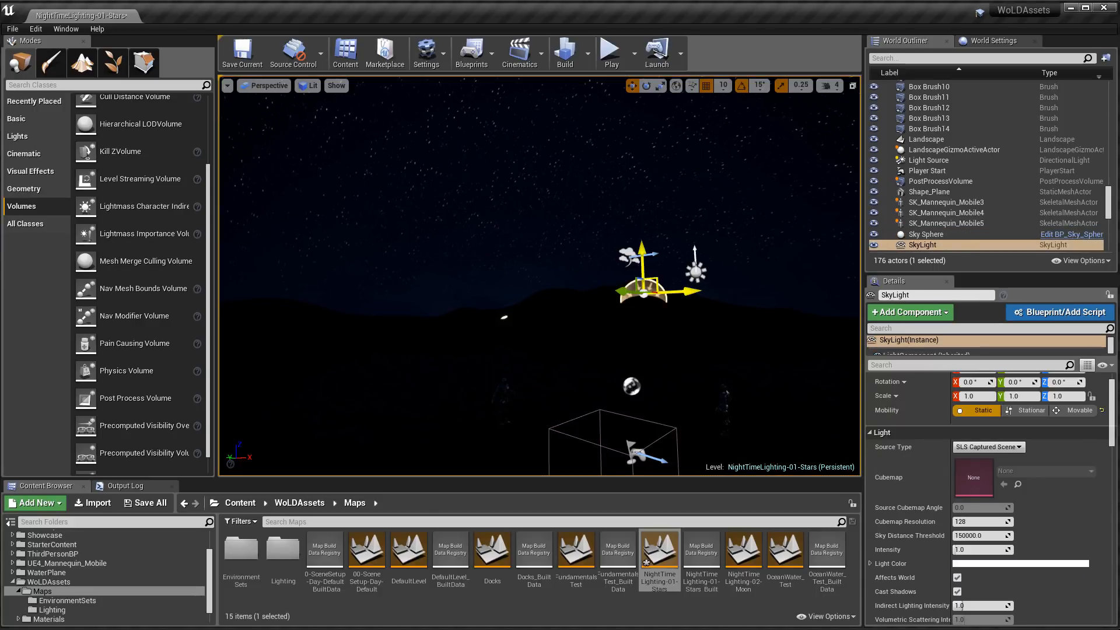
{"action": "right_click_drag", "start_coordinate": [671, 303], "coordinate": [690, 315]}
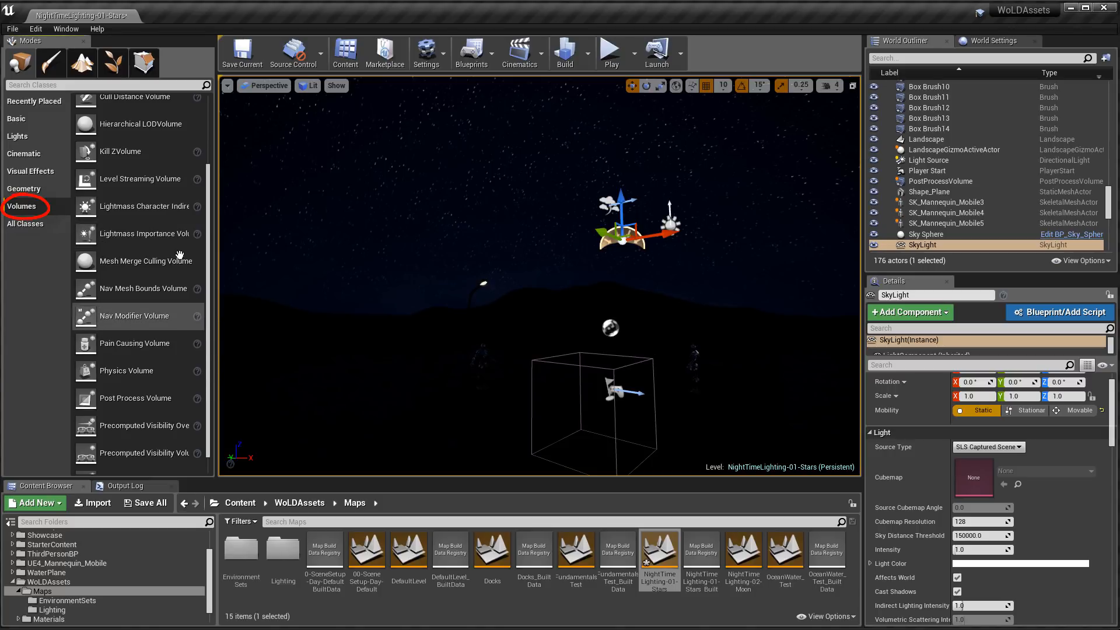
{"action": "scroll", "coordinate": [132, 233], "scroll_direction": "up", "scroll_amount": 1}
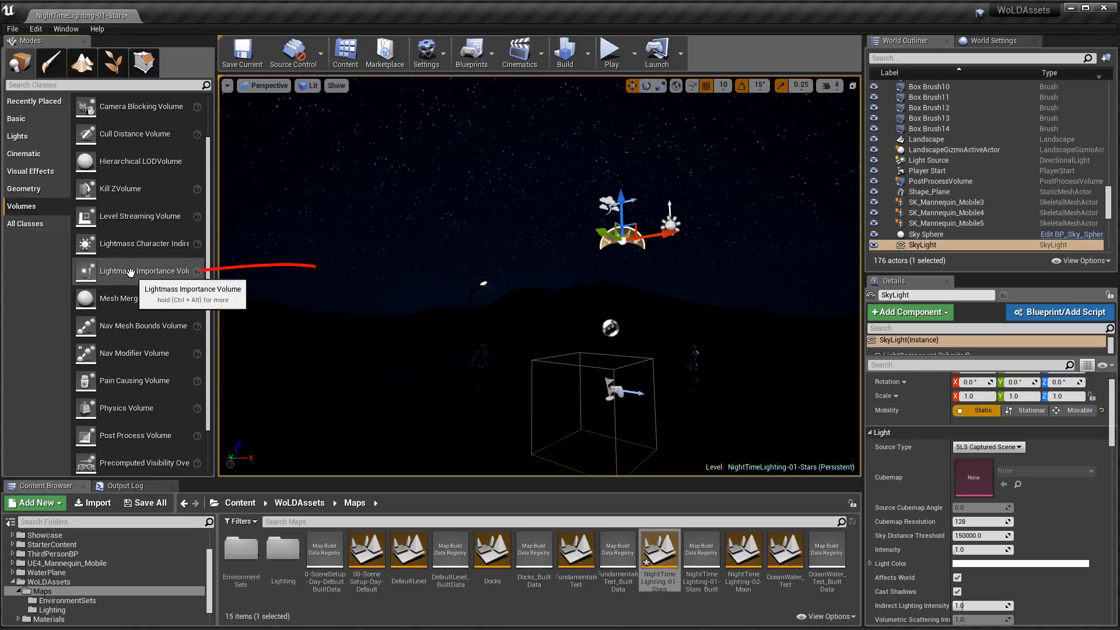
{"action": "left_click_drag", "start_coordinate": [129, 272], "coordinate": [607, 394]}
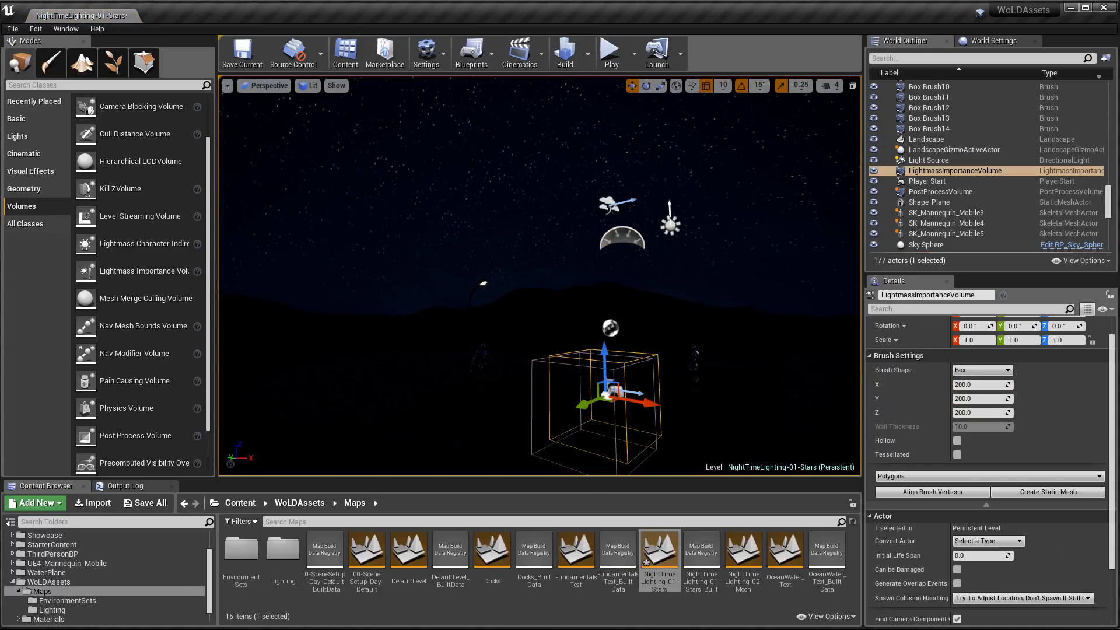
Switch to Unlit view and stretch the Lightmass Importance Volume along the walkway to a Y scale of 7.75.
{"action": "key", "text": "alt+3"}
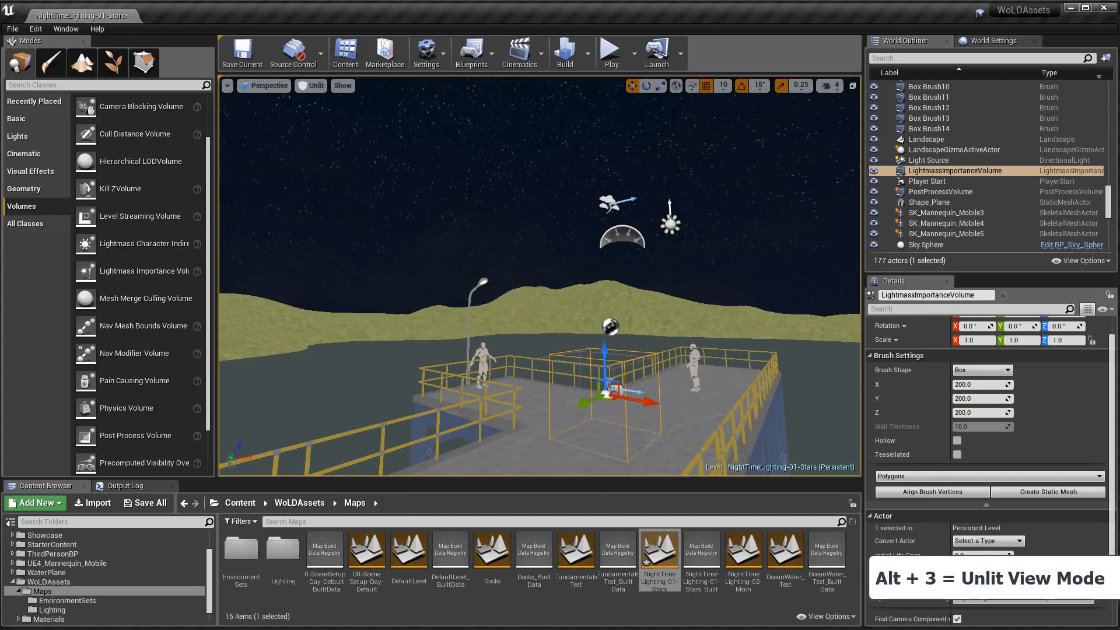
{"action": "key", "text": "d"}
{"action": "right_click_drag", "start_coordinate": [583, 263], "coordinate": [385, 290]}
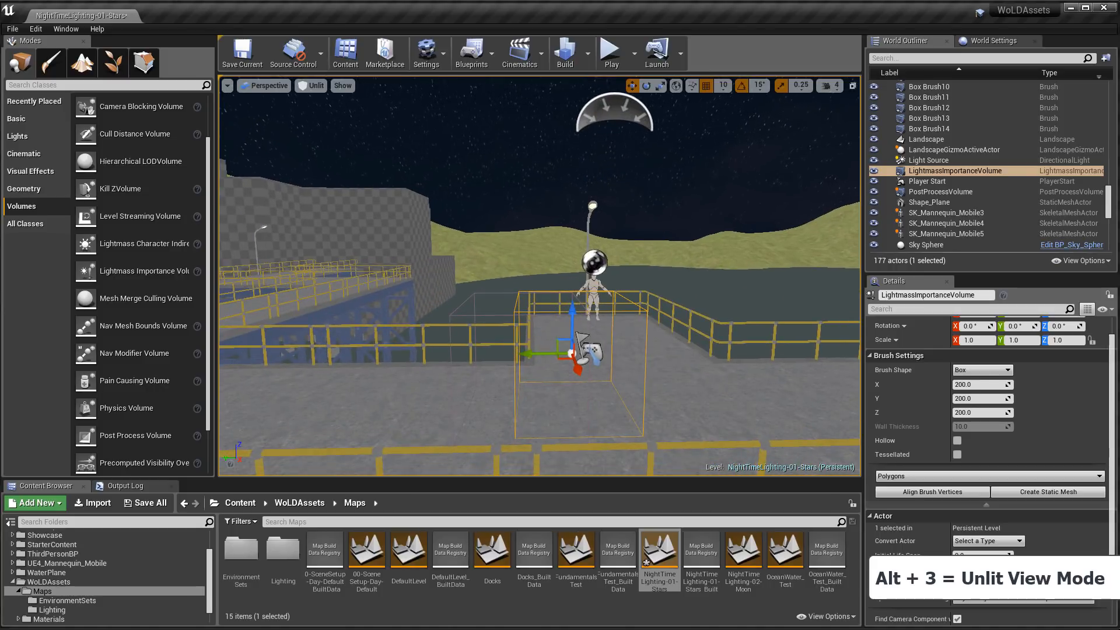
{"action": "key", "text": "space"}
{"action": "key", "text": "space"}
{"action": "left_click_drag", "start_coordinate": [530, 354], "coordinate": [432, 354]}
Scale the Lightmass Importance Volume to 19.75 in X and 8.75 in Z around the dock.
{"action": "right_click_drag", "start_coordinate": [431, 354], "coordinate": [291, 391]}
{"action": "key", "text": "d"}
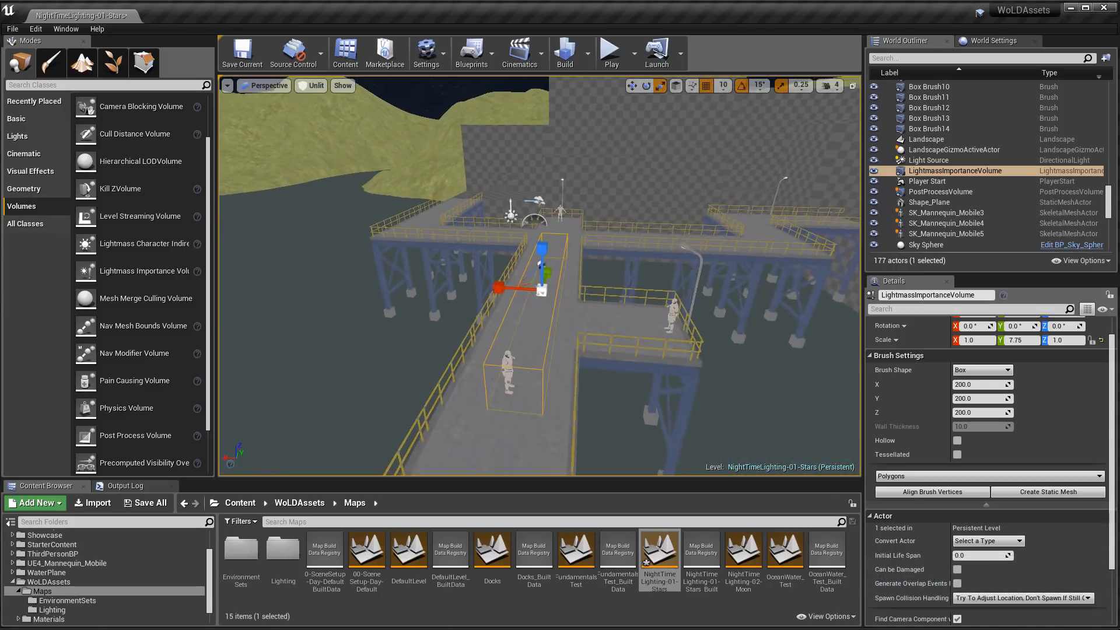
{"action": "key", "text": "s"}
{"action": "right_click_drag", "start_coordinate": [743, 315], "coordinate": [730, 306]}
{"action": "left_click_drag", "start_coordinate": [505, 271], "coordinate": [347, 271]}
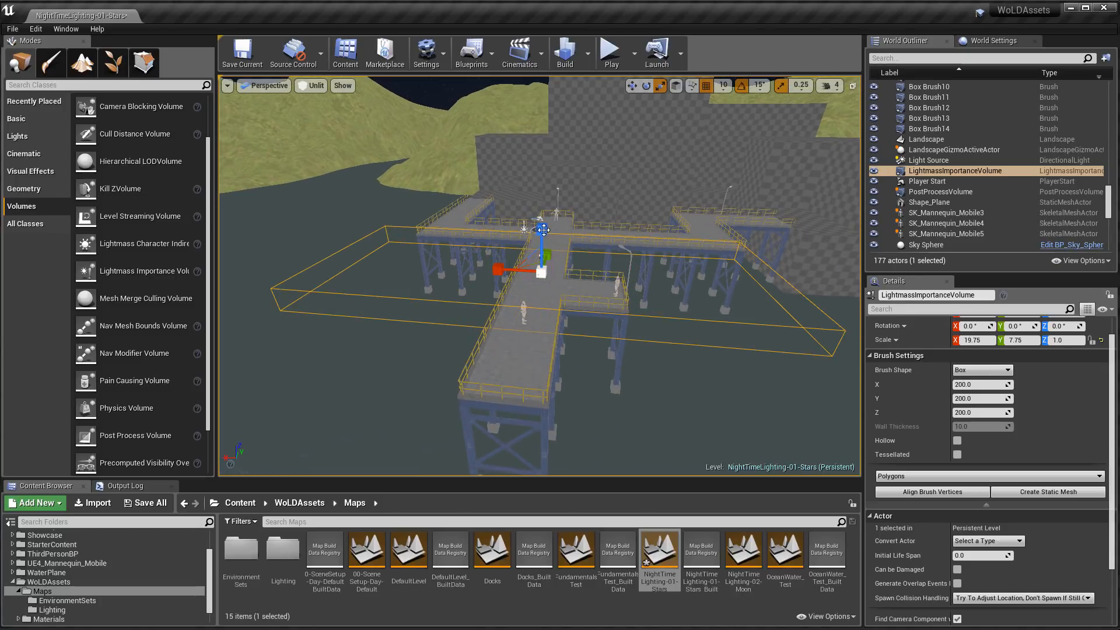
{"action": "left_click_drag", "start_coordinate": [543, 230], "coordinate": [590, 298]}
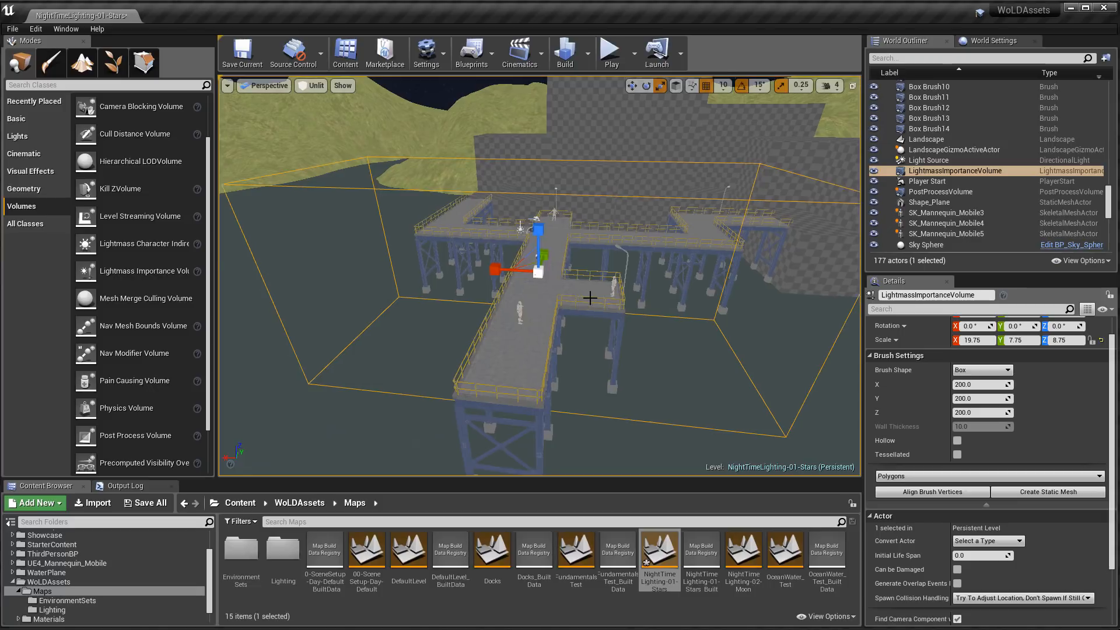
Scale the Lightmass Importance Volume to 31.5 in Y and move it along Y toward the dock's main junction.
{"action": "key", "text": "d"}
{"action": "right_click_drag", "start_coordinate": [589, 298], "coordinate": [397, 322]}
{"action": "key", "text": "s"}
{"action": "left_click_drag", "start_coordinate": [569, 242], "coordinate": [773, 231]}
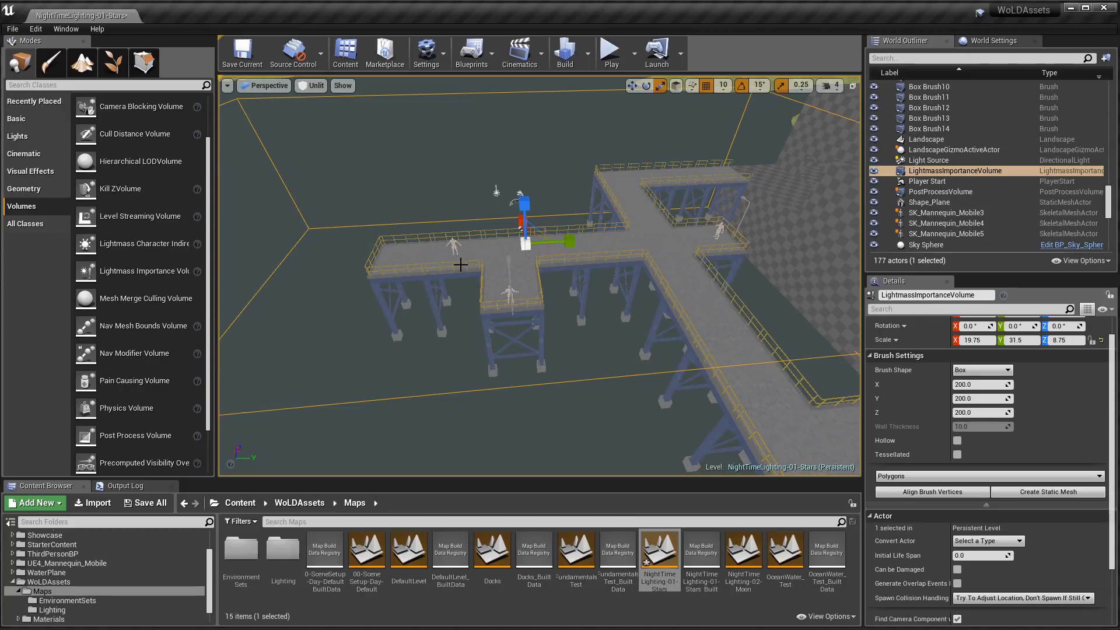
{"action": "key", "text": "w"}
{"action": "left_click_drag", "start_coordinate": [566, 241], "coordinate": [672, 237]}
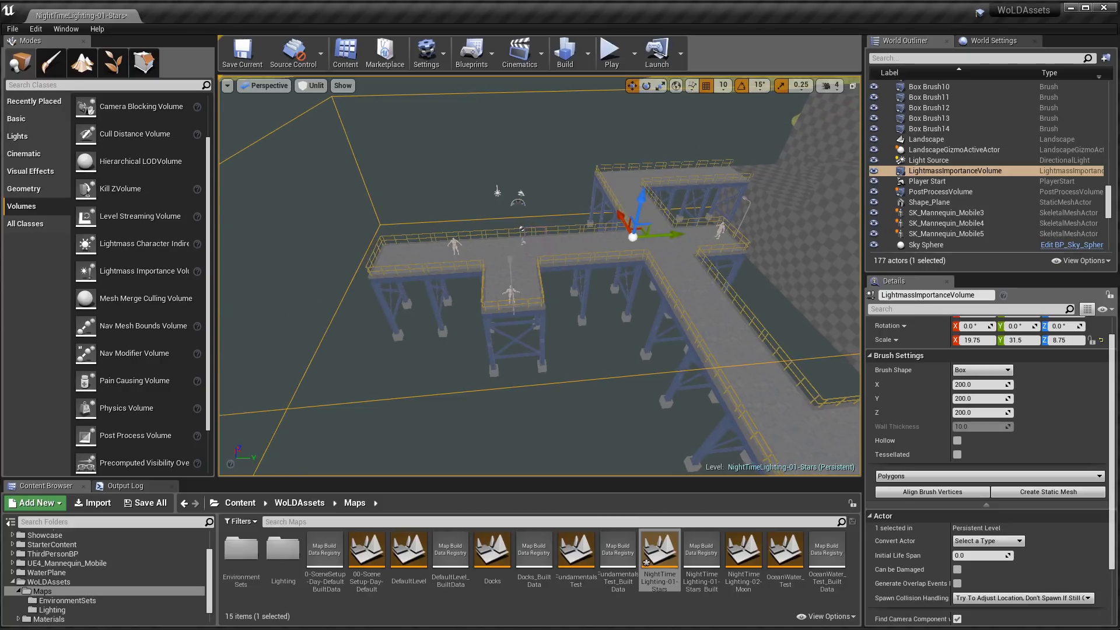
Enlarge the Lightmass Importance Volume to a scale of 35.75 in X and 15.75 in Z.
{"action": "right_click_drag", "start_coordinate": [672, 237], "coordinate": [811, 231]}
{"action": "key", "text": "r"}
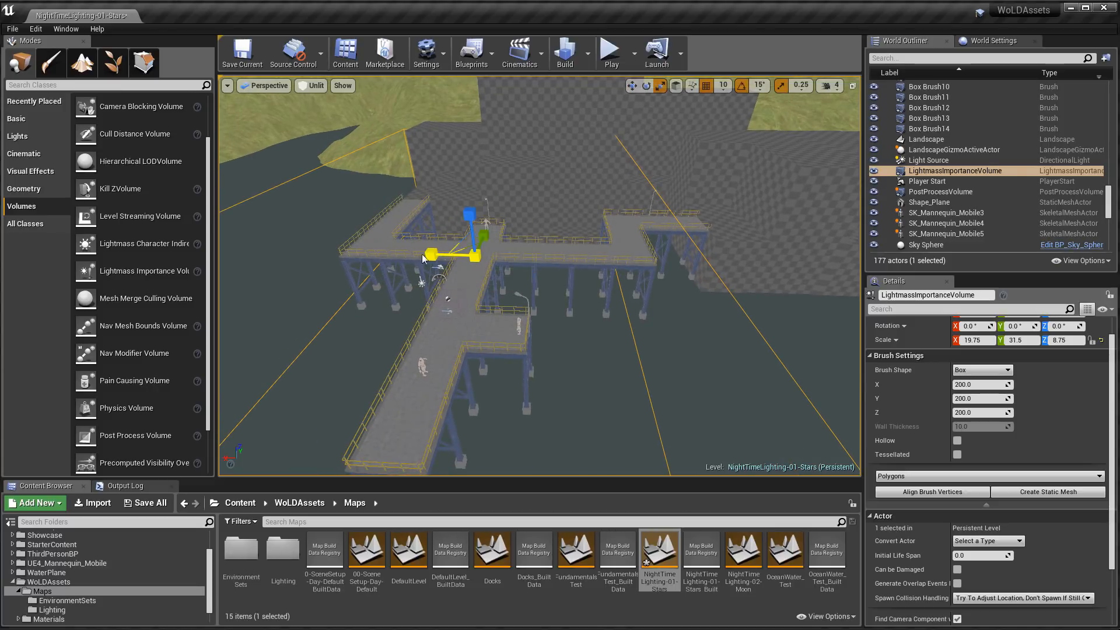
{"action": "left_click_drag", "start_coordinate": [432, 254], "coordinate": [548, 232]}
{"action": "right_click_drag", "start_coordinate": [548, 232], "coordinate": [577, 192]}
{"action": "mouse_move", "coordinate": [497, 247]}
{"action": "right_mouse_down"}
{"action": "mouse_move", "coordinate": [560, 252]}
{"action": "mouse_move", "coordinate": [497, 248]}
{"action": "right_mouse_up"}
{"action": "key", "text": "e"}
{"action": "key", "text": "f"}
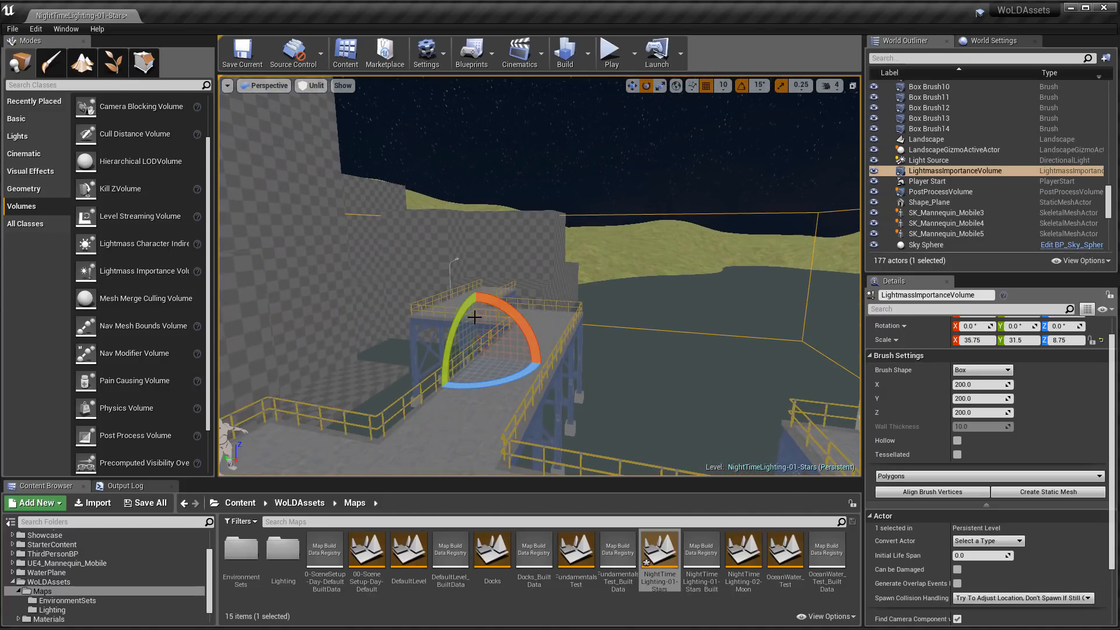
{"action": "key", "text": "r"}
{"action": "left_click_drag", "start_coordinate": [473, 315], "coordinate": [474, 267]}
{"action": "right_click_drag", "start_coordinate": [499, 315], "coordinate": [654, 297]}
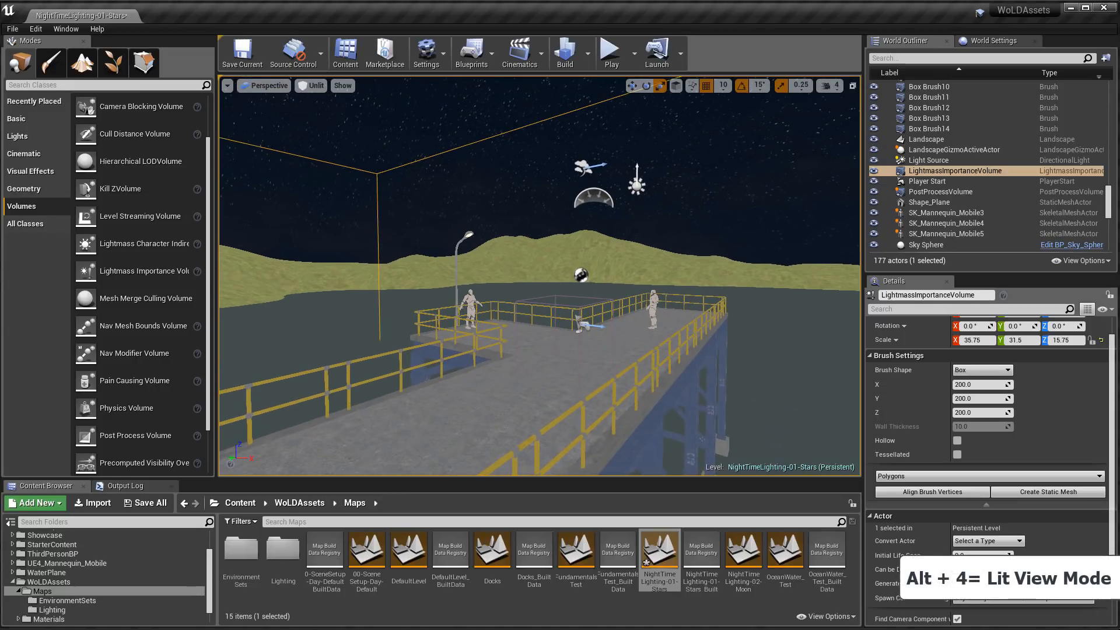
Return to Lit view and build the level with Preview lighting quality, closing the Message Log.
{"action": "key", "text": "alt+4"}
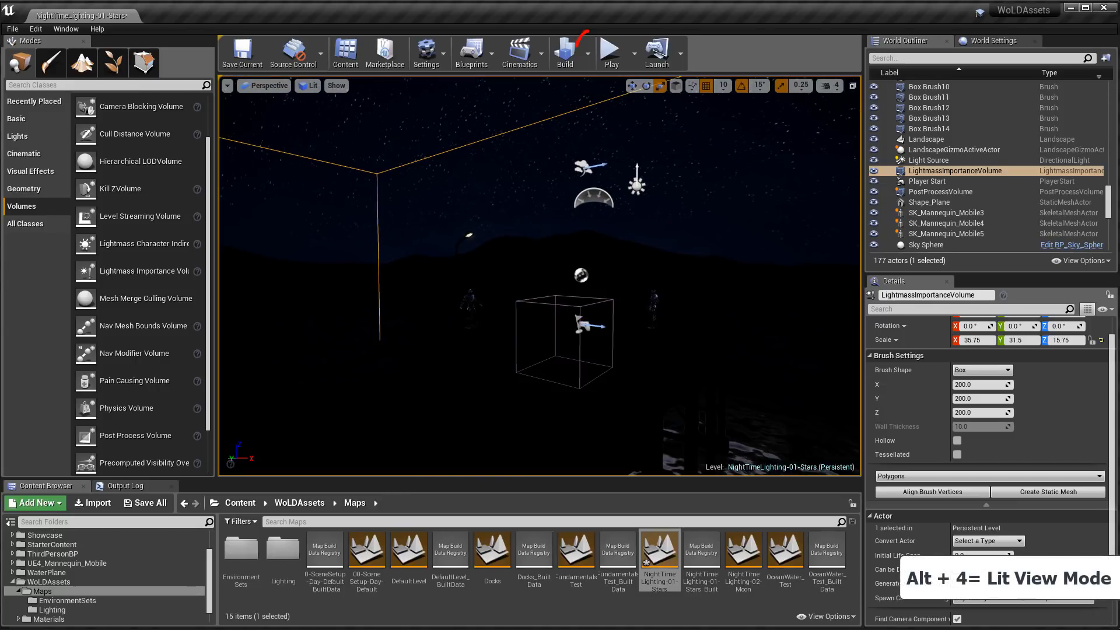
{"action": "left_click", "coordinate": [588, 58]}
{"action": "mouse_move", "coordinate": [620, 99]}
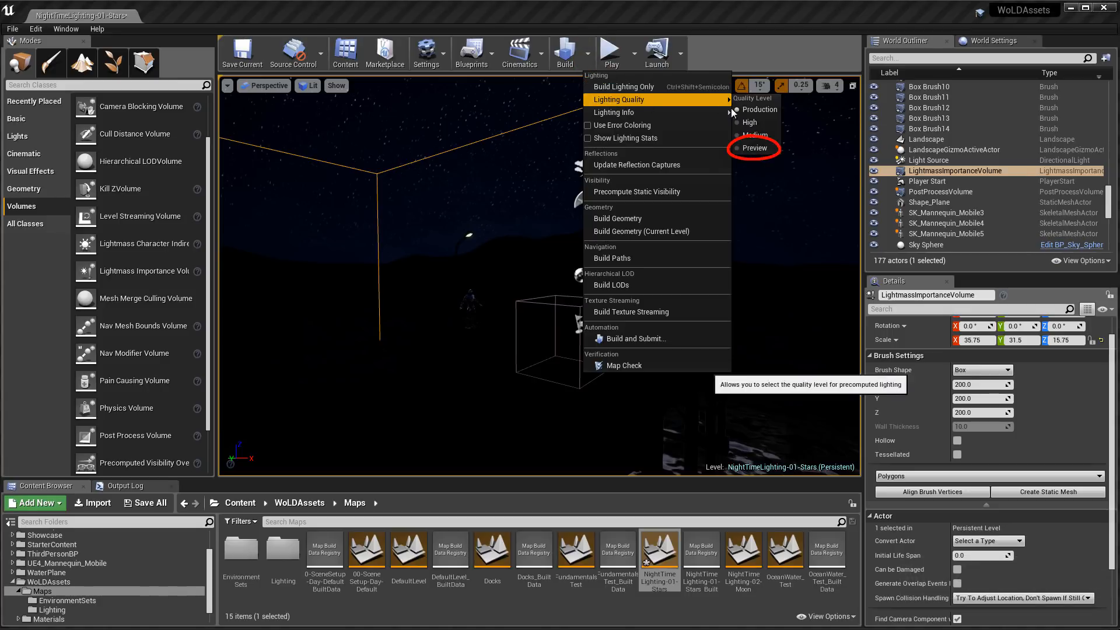
{"action": "left_click", "coordinate": [758, 149]}
{"action": "left_click", "coordinate": [569, 55]}
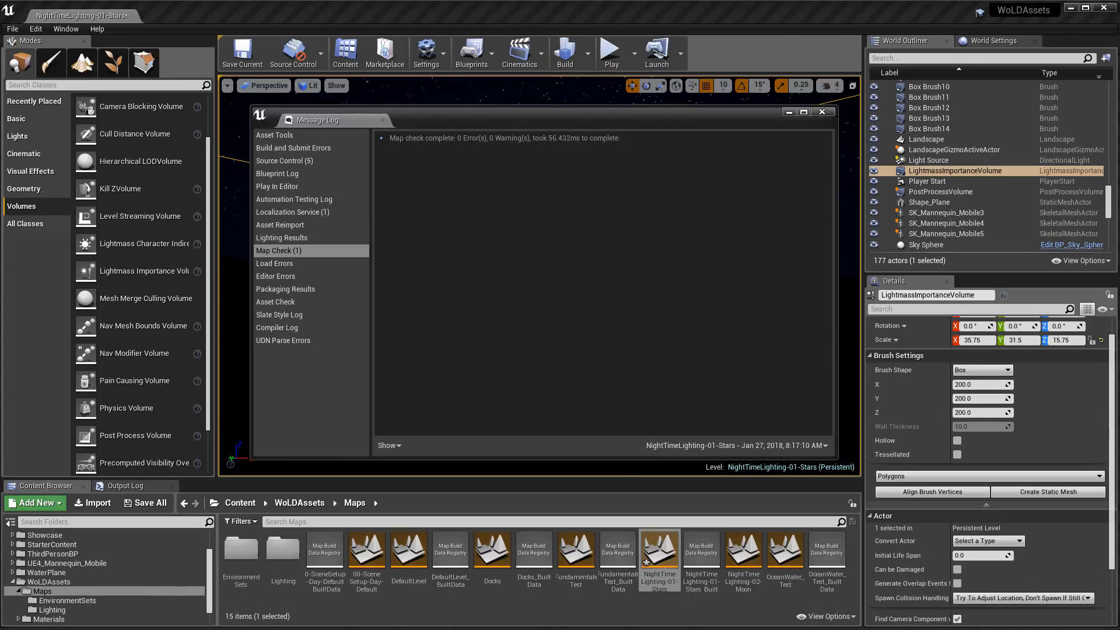
{"action": "left_click", "coordinate": [822, 112]}
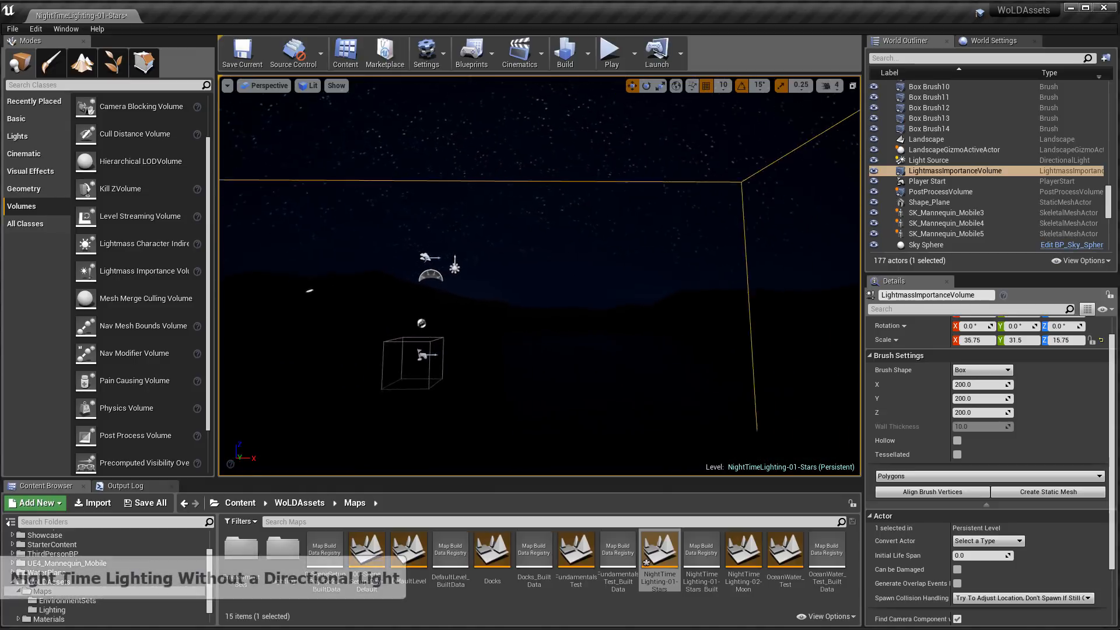
Select the directional Light Source and the SkyLight in turn to review their light settings.
{"action": "right_click_drag", "start_coordinate": [539, 276], "coordinate": [493, 265]}
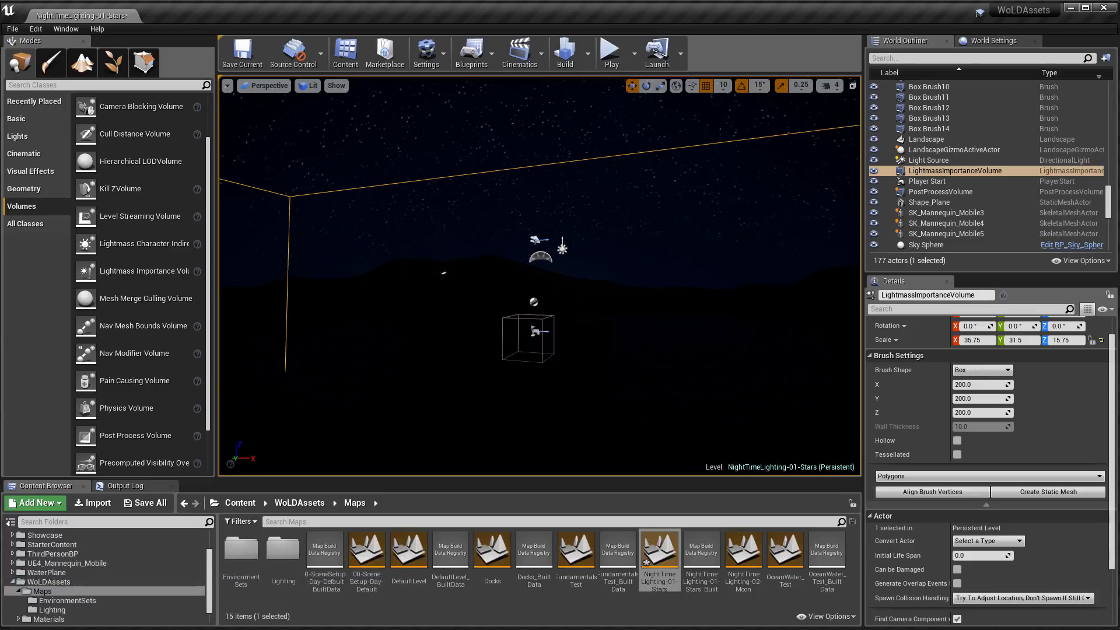
{"action": "left_click", "coordinate": [562, 246]}
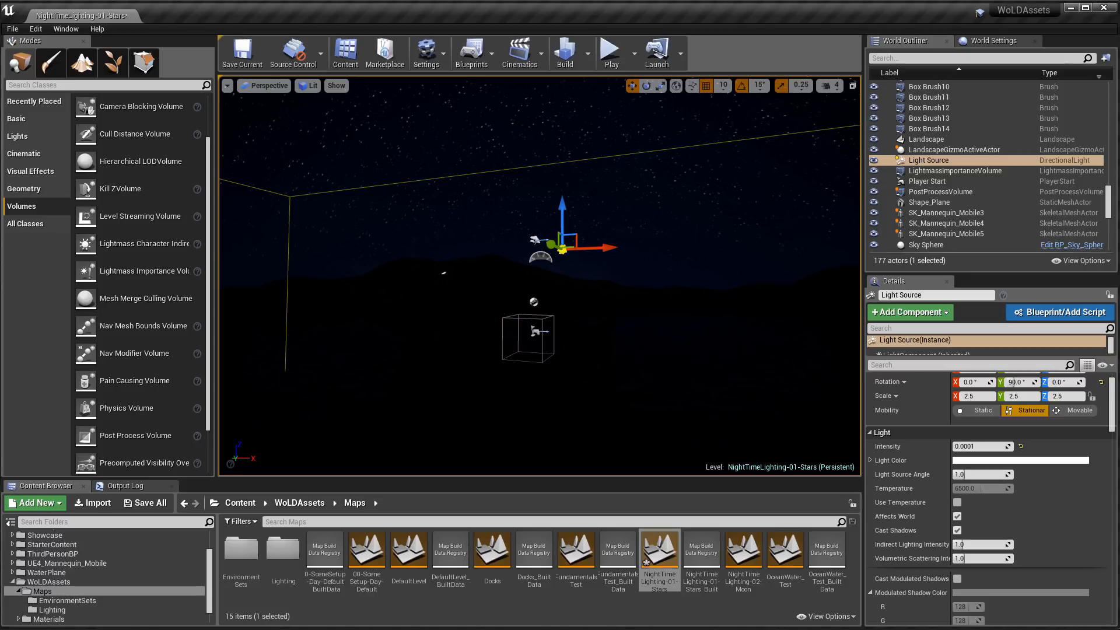
{"action": "left_click", "coordinate": [536, 241]}
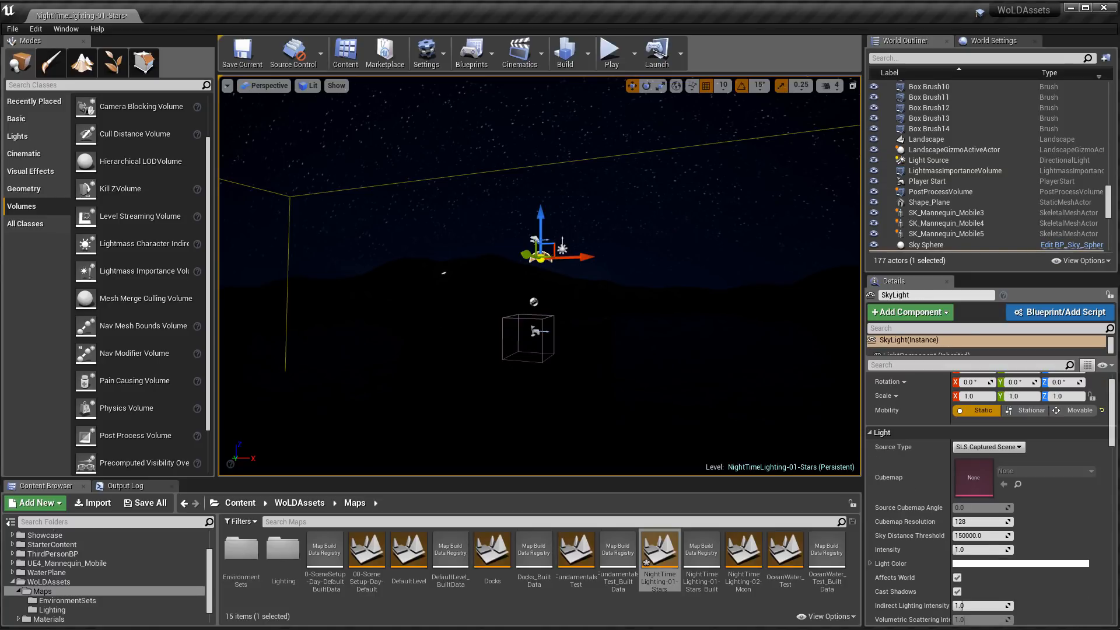
Bring up the world's Lightmass settings and switch the SkyLight's mobility to Stationary.
{"action": "left_click", "coordinate": [982, 42]}
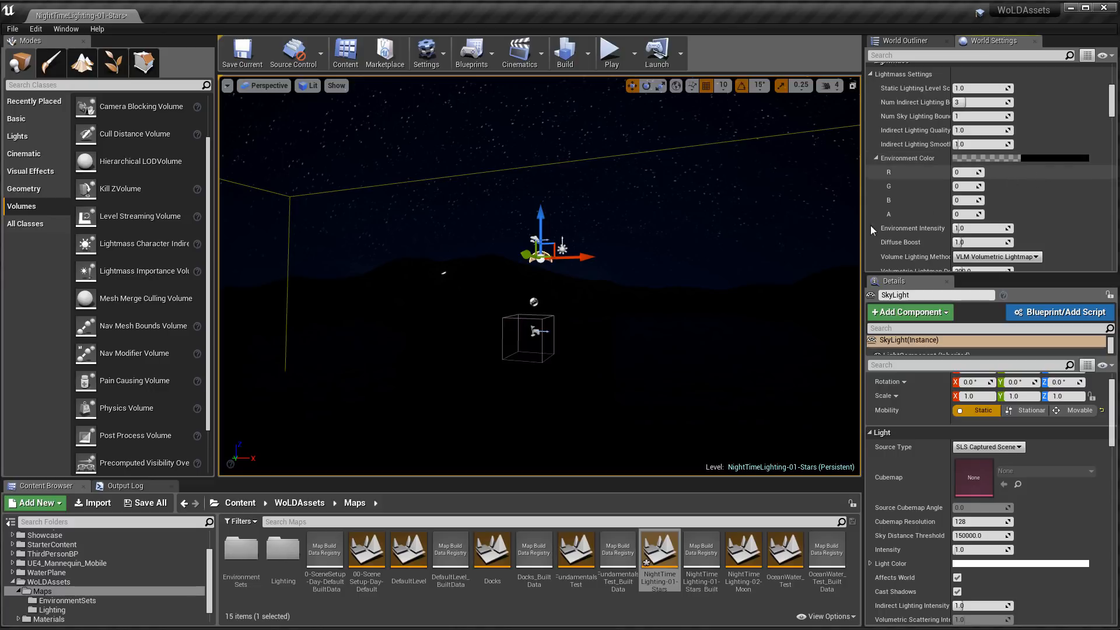
{"action": "left_click", "coordinate": [553, 321]}
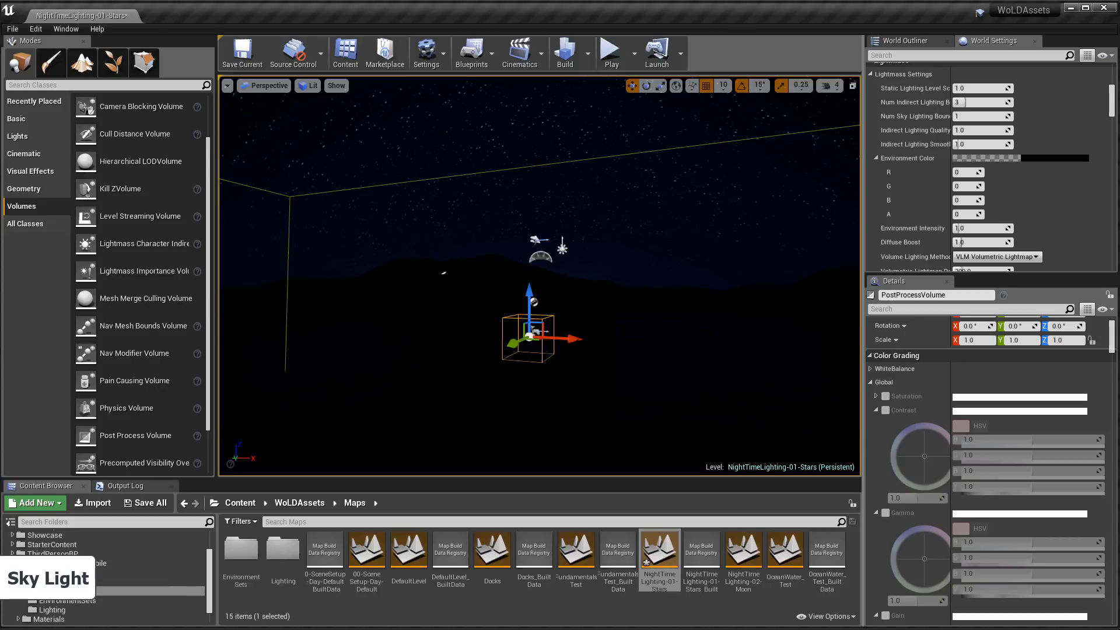
{"action": "left_click", "coordinate": [544, 257]}
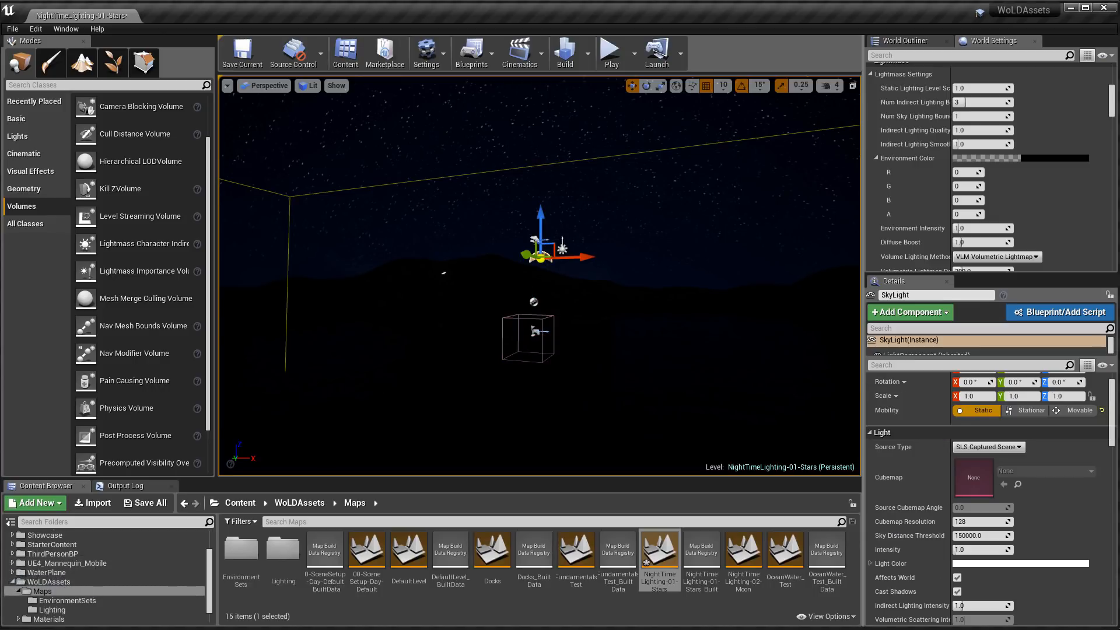
{"action": "left_click", "coordinate": [1022, 410]}
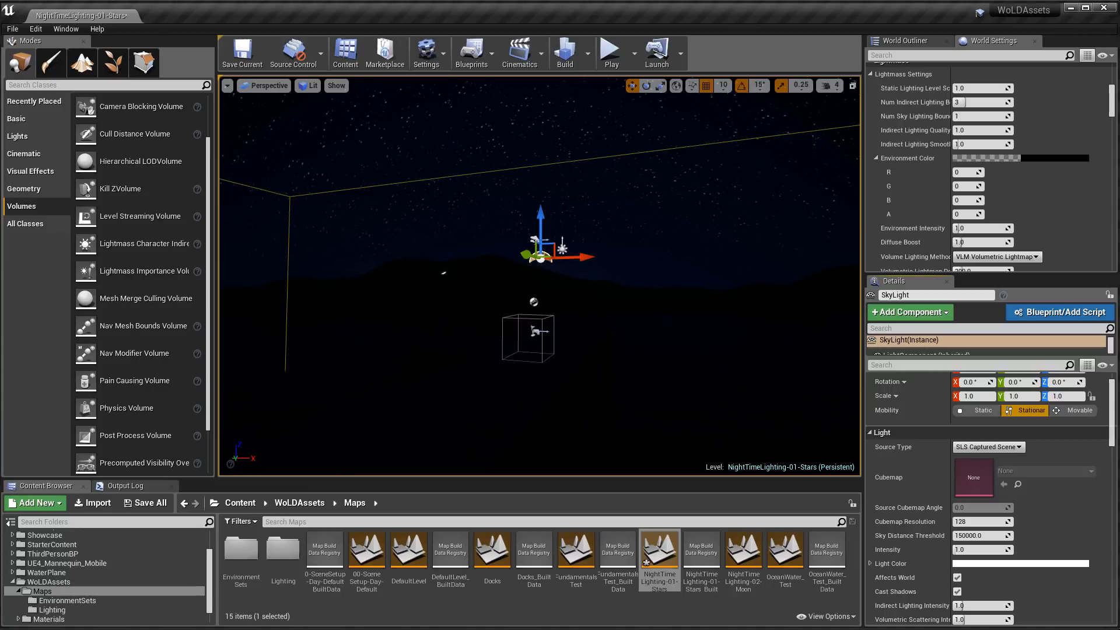
Change the SkyLight's source type to SLS Specified Cubemap and assign the TX_HDRI_Night1 cubemap.
{"action": "left_click", "coordinate": [988, 447]}
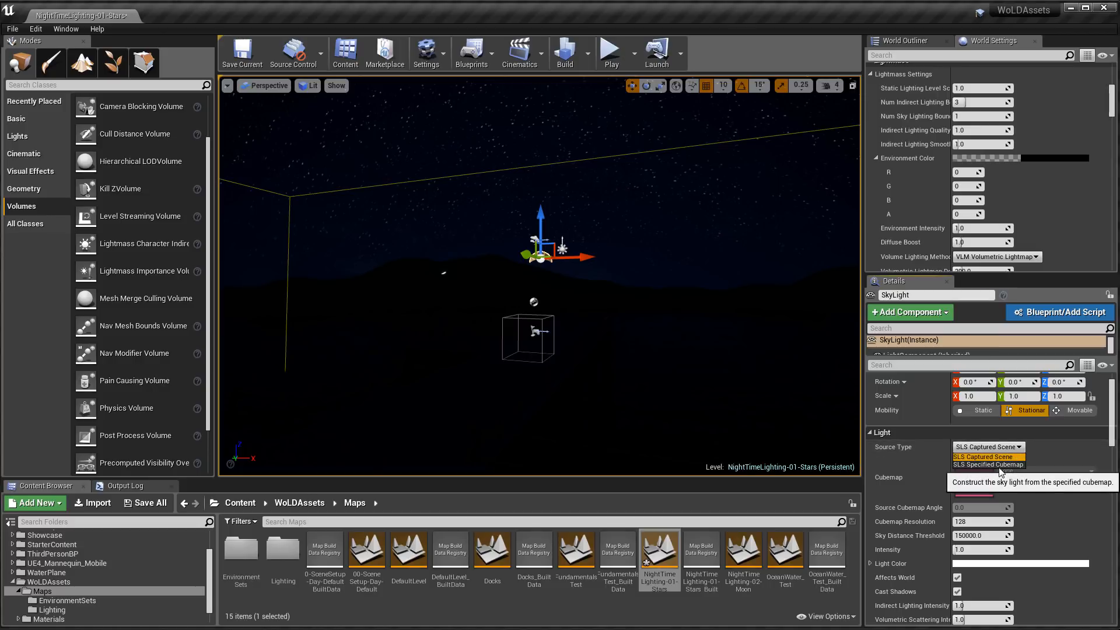
{"action": "left_click", "coordinate": [1000, 466]}
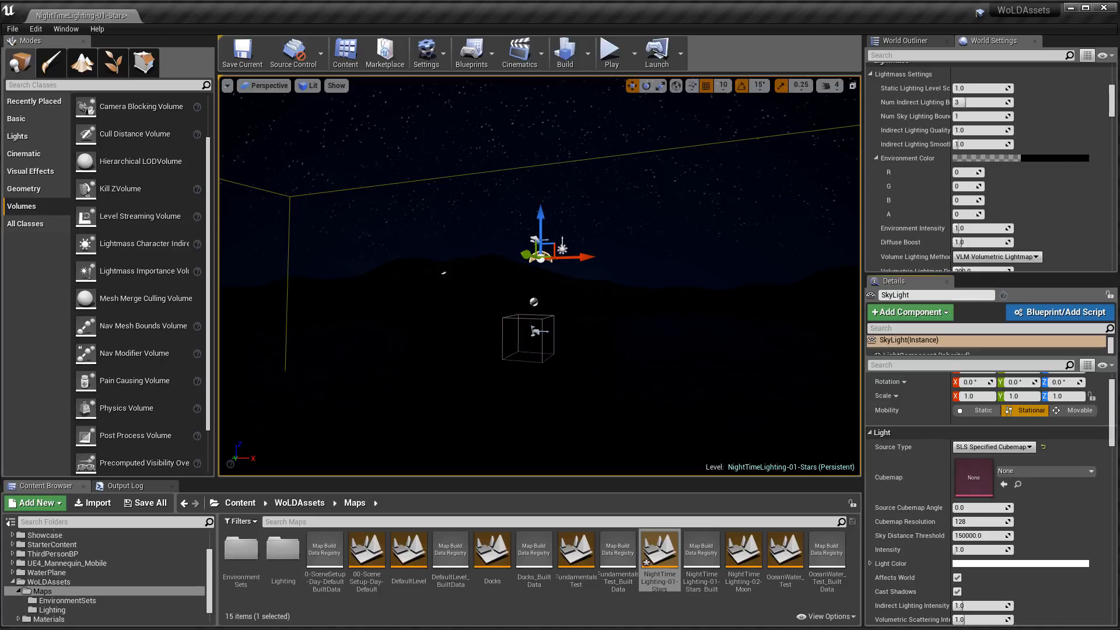
{"action": "left_click", "coordinate": [1012, 474]}
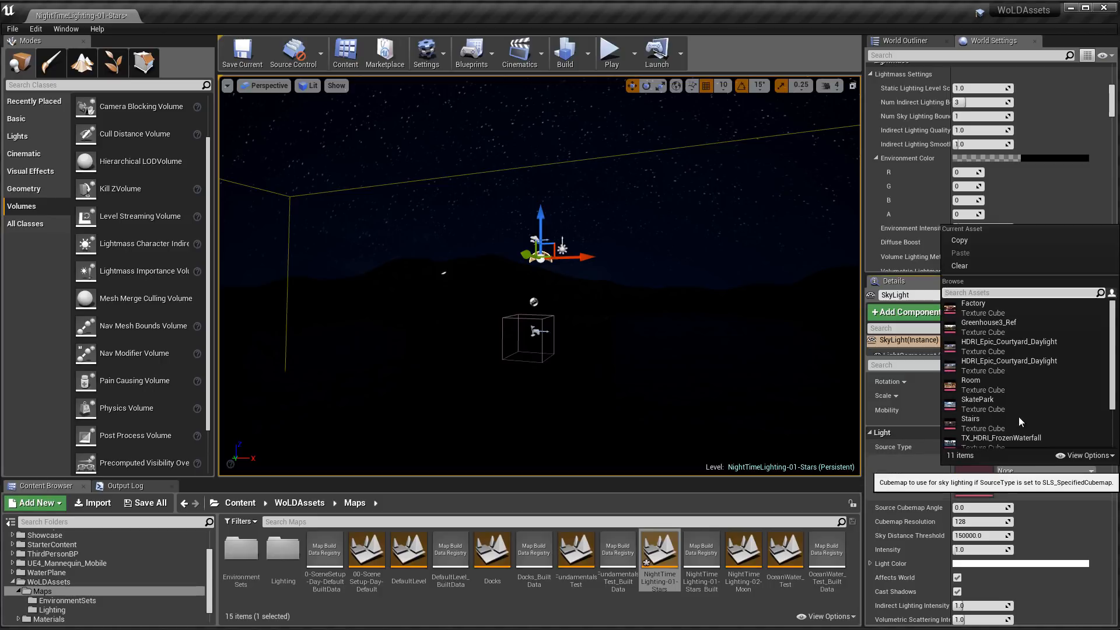
{"action": "scroll", "coordinate": [1037, 407], "scroll_direction": "down", "scroll_amount": 3}
{"action": "left_click", "coordinate": [1114, 407]}
{"action": "left_click_drag", "start_coordinate": [1114, 407], "coordinate": [1115, 414]}
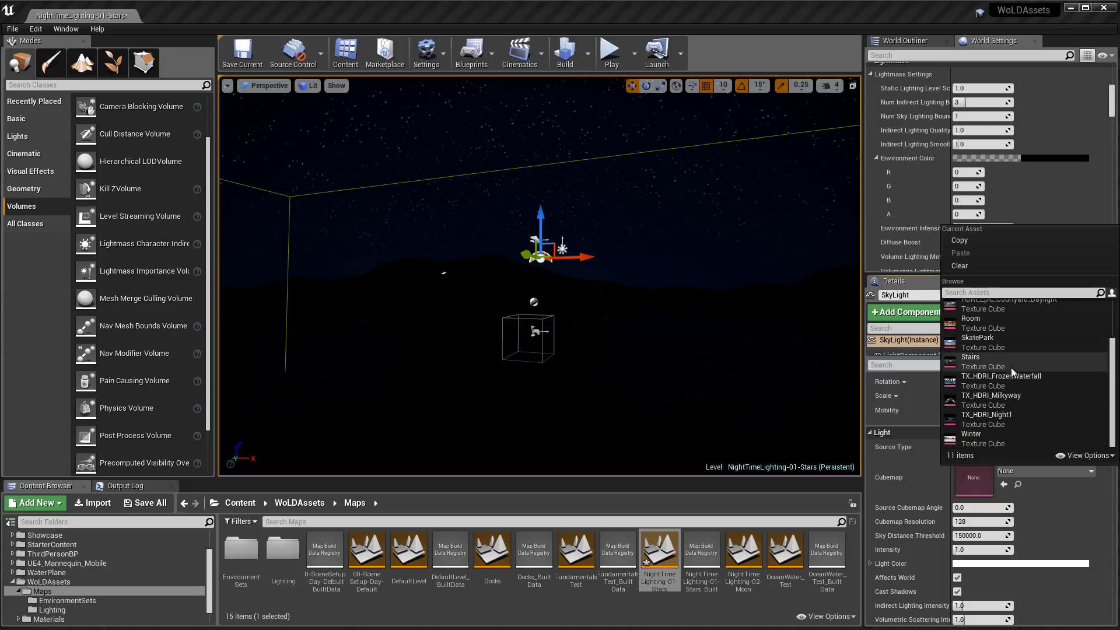
{"action": "left_click", "coordinate": [1012, 418]}
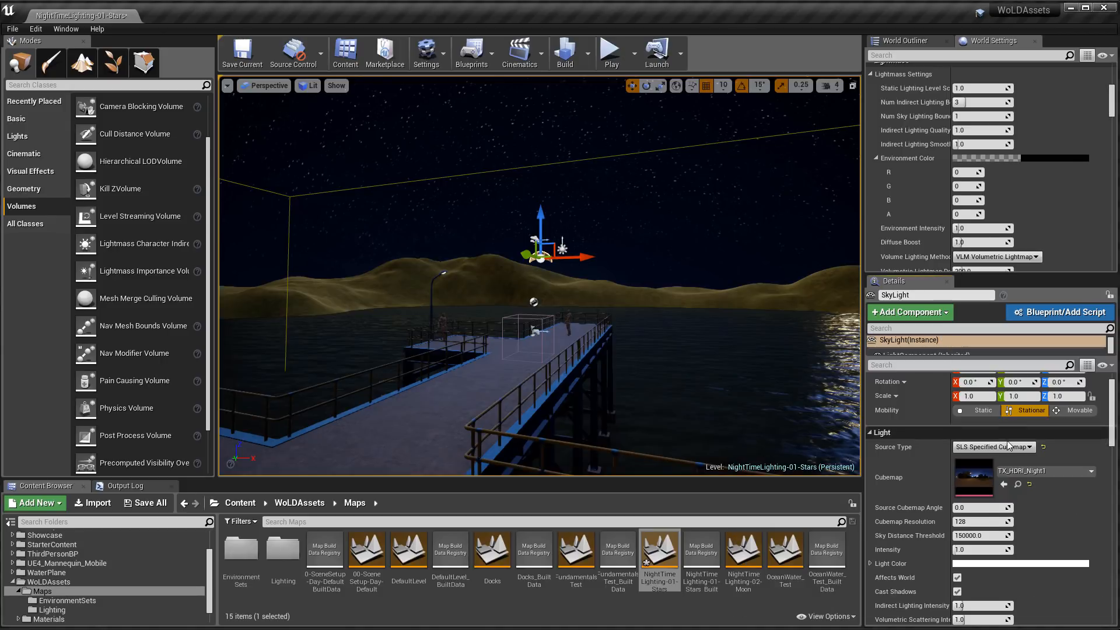
Lower the SkyLight's Intensity to 0.5 and inspect the dock's lighting from other viewpoints.
{"action": "left_click", "coordinate": [971, 550]}
{"action": "type", "text": "0.5"}
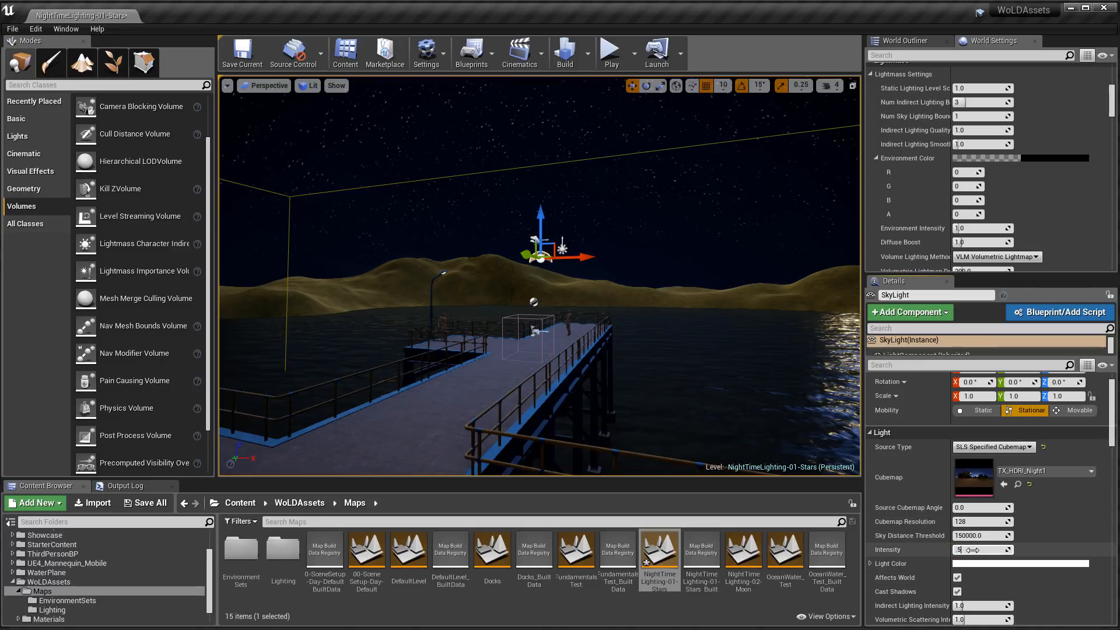
{"action": "key", "text": "Return"}
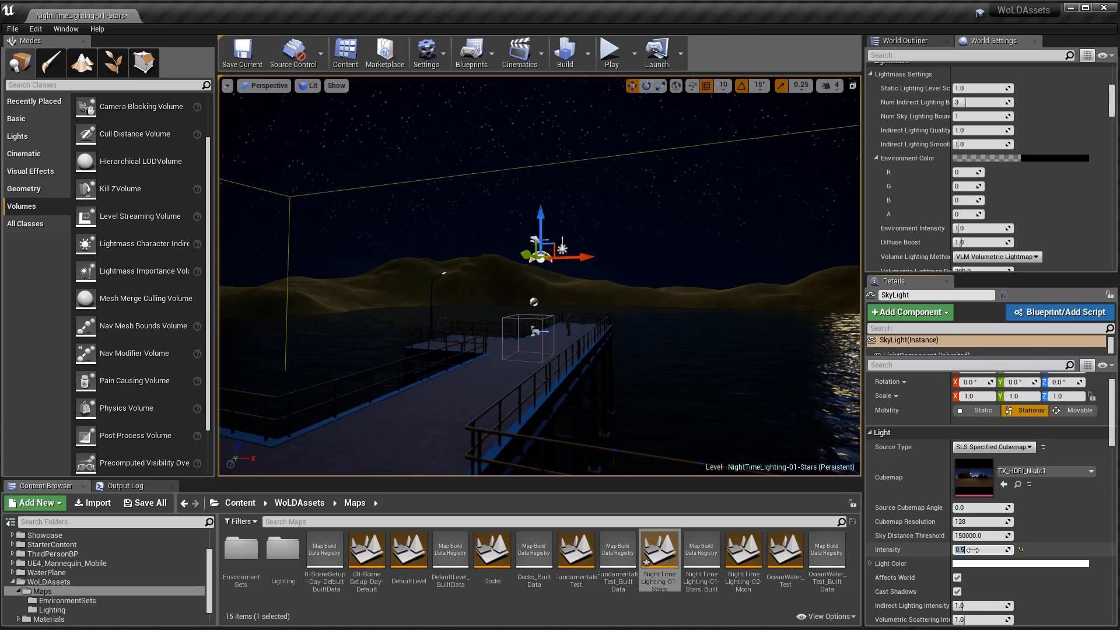
{"action": "right_click_drag", "start_coordinate": [689, 373], "coordinate": [601, 345]}
{"action": "key", "text": "w"}
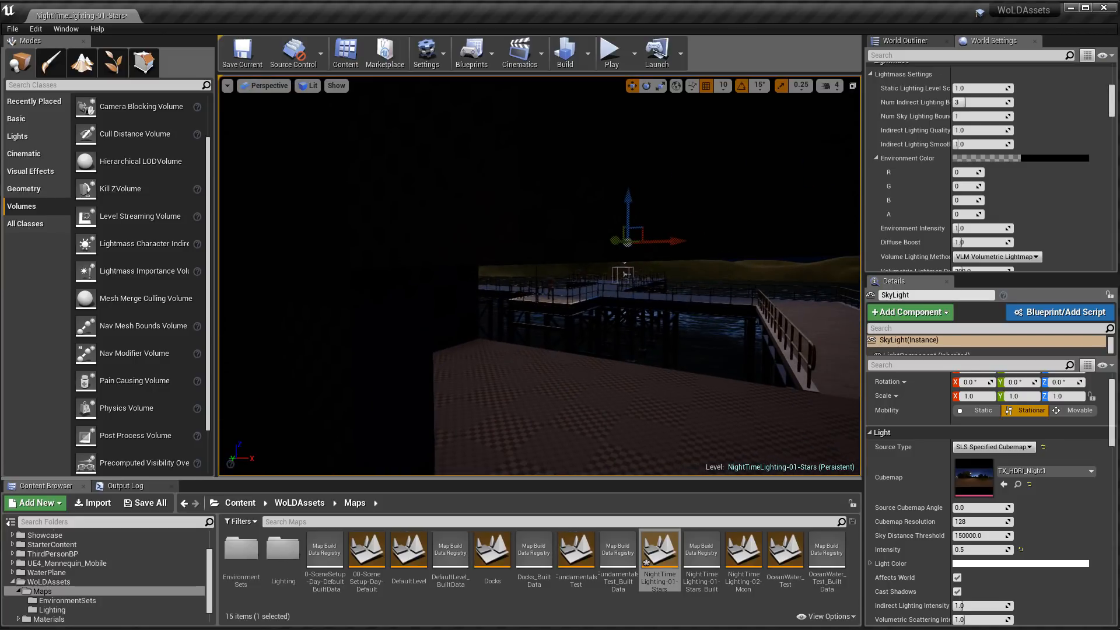
{"action": "key", "text": "w"}
{"action": "right_click_drag", "start_coordinate": [540, 327], "coordinate": [556, 304]}
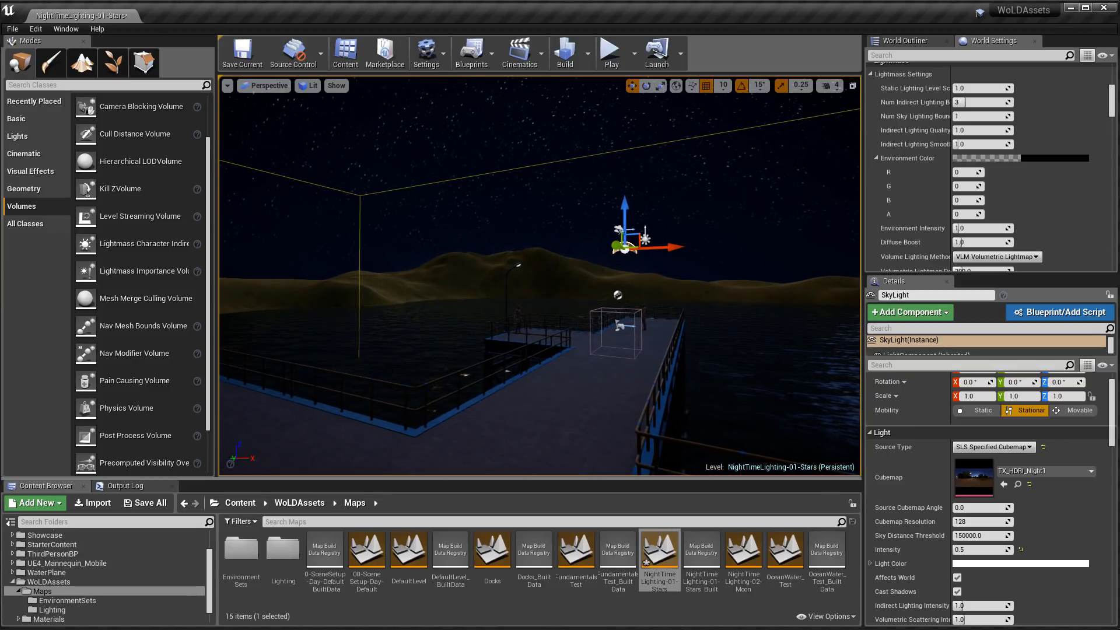
Switch the SkyLight's source type to SLS Captured Scene and back to SLS Specified Cubemap to compare the lighting.
{"action": "left_click", "coordinate": [990, 448]}
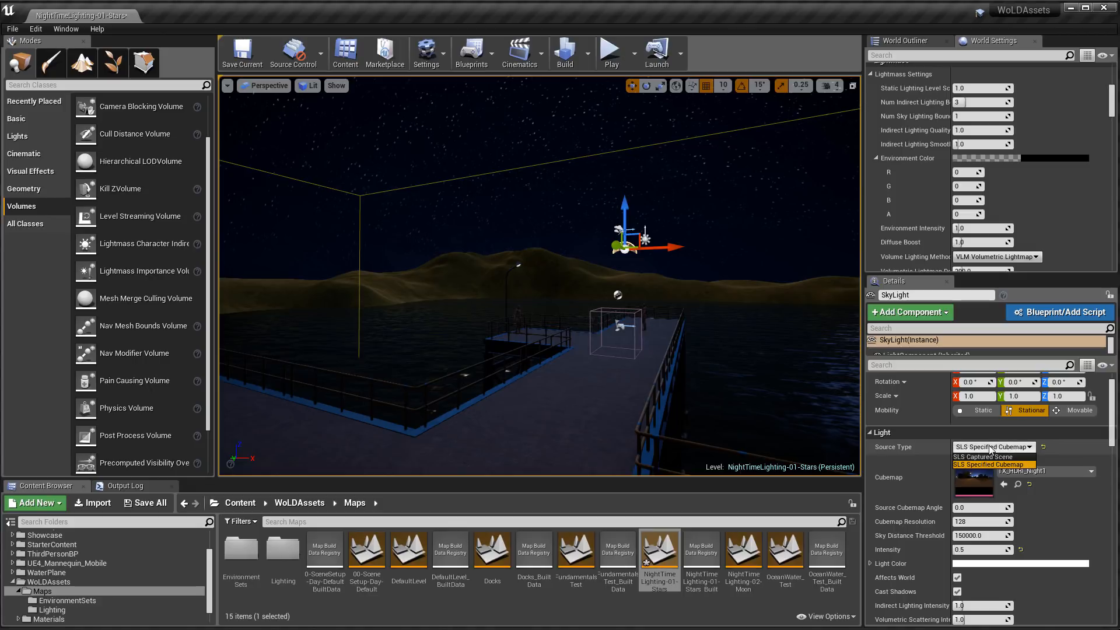
{"action": "left_click", "coordinate": [979, 459]}
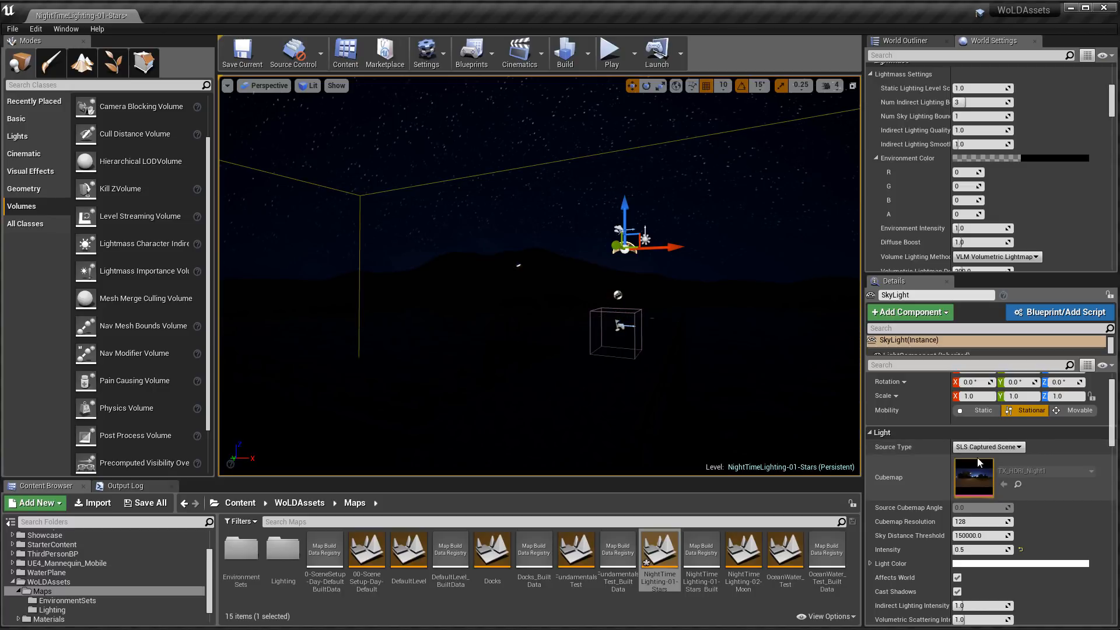
{"action": "left_click", "coordinate": [981, 448]}
{"action": "left_click", "coordinate": [985, 467]}
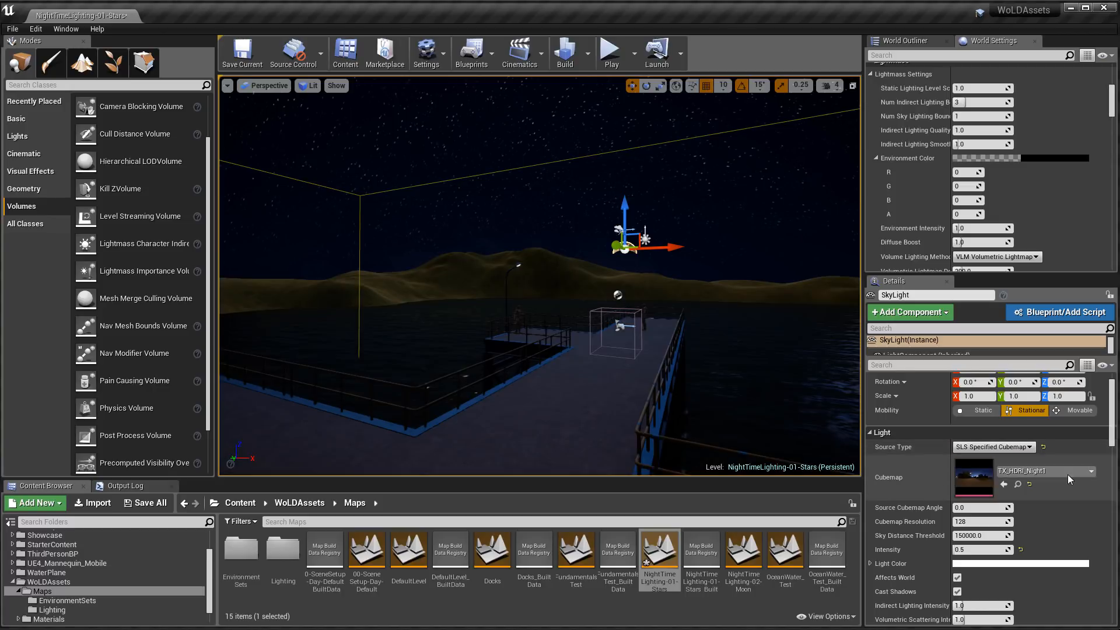
Reset the SkyLight's cubemap and Intensity to their defaults and return the source type to SLS Captured Scene.
{"action": "left_click", "coordinate": [1029, 484]}
{"action": "left_click", "coordinate": [1022, 550]}
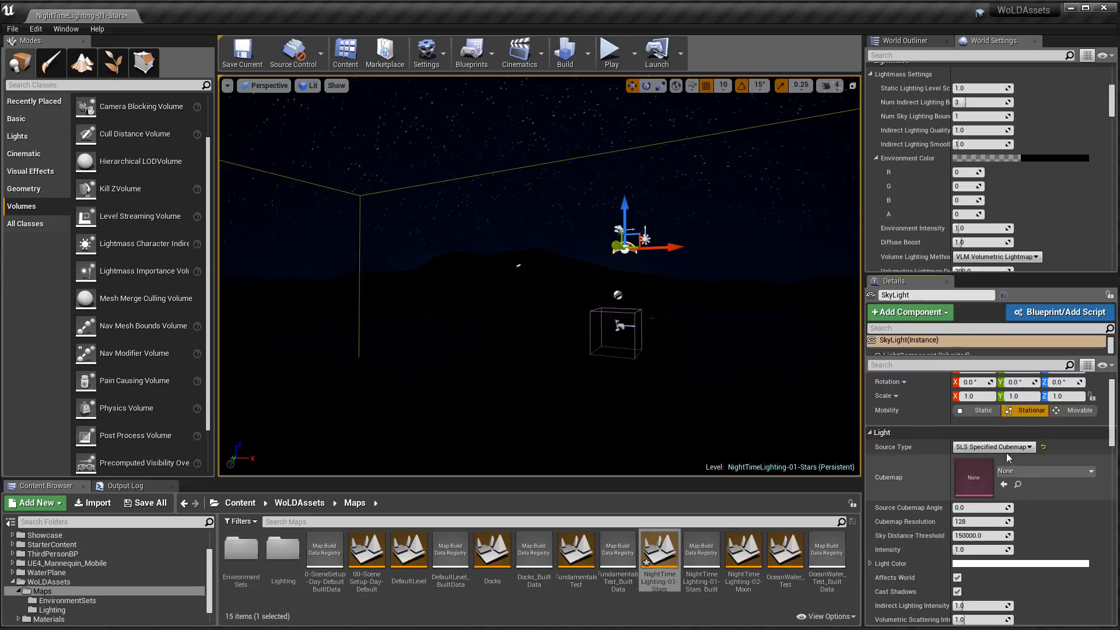
{"action": "left_click", "coordinate": [993, 447]}
{"action": "left_click", "coordinate": [986, 457]}
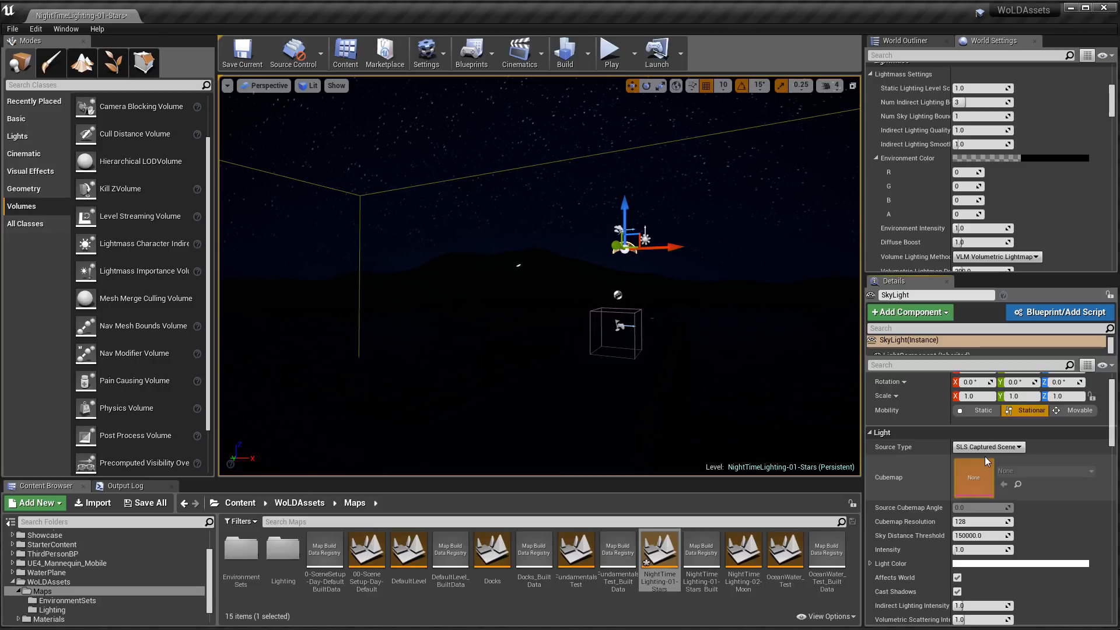
Set the SkyLight's Intensity to 2 and Indirect Lighting Intensity to 15, and build the level to check the dock.
{"action": "scroll", "coordinate": [995, 517], "scroll_direction": "down", "scroll_amount": 1}
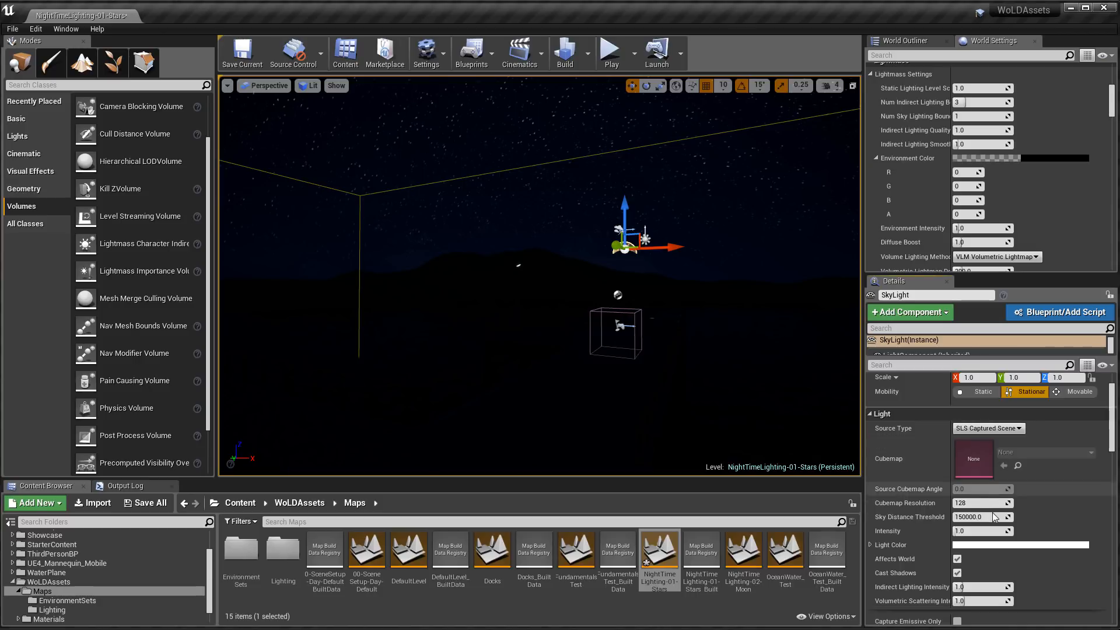
{"action": "scroll", "coordinate": [995, 516], "scroll_direction": "down", "scroll_amount": 1}
{"action": "mouse_move", "coordinate": [903, 516]}
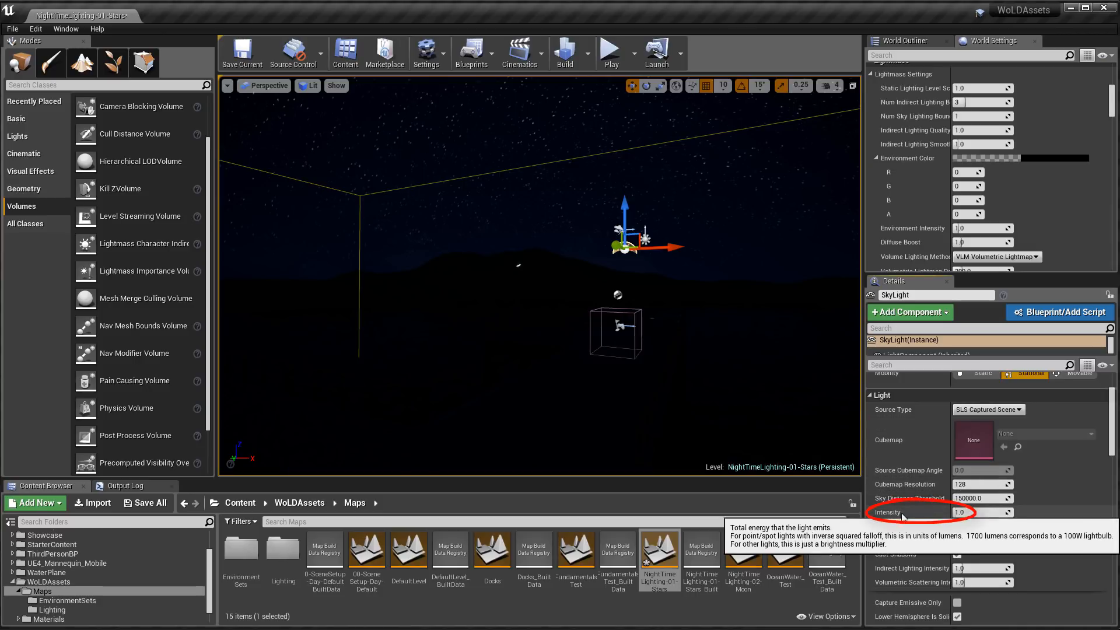
{"action": "left_click", "coordinate": [973, 513]}
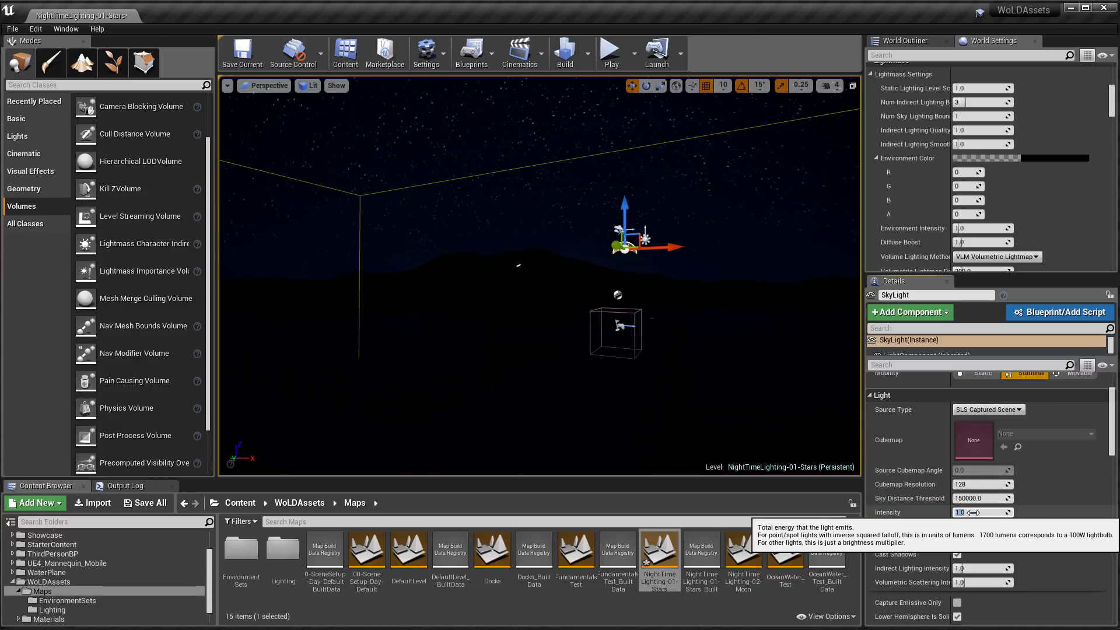
{"action": "type", "text": "2"}
{"action": "key", "text": "Return"}
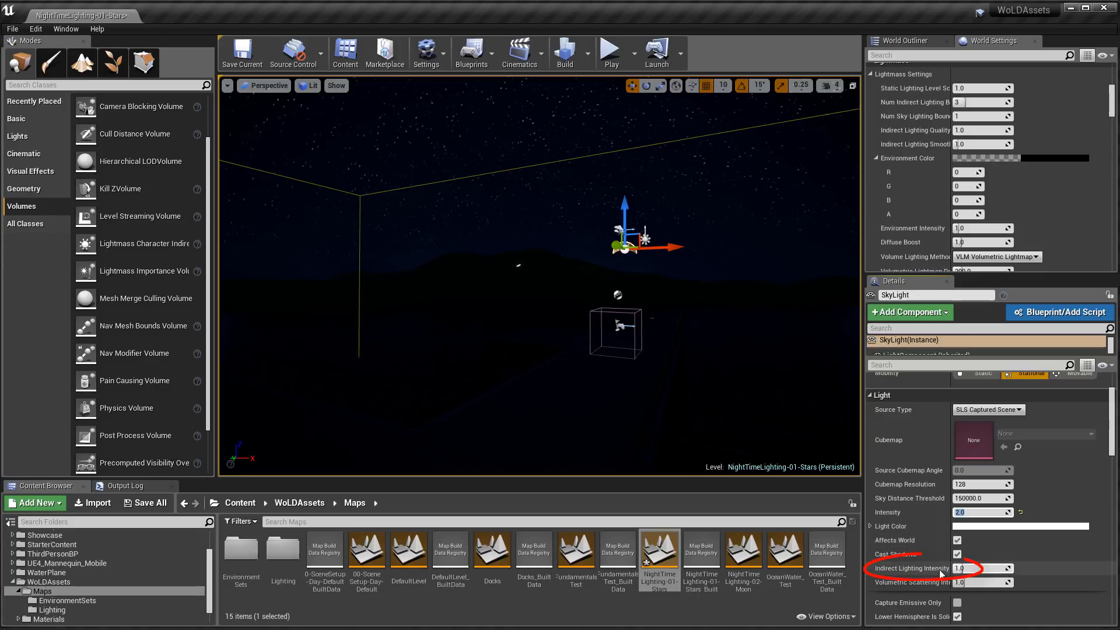
{"action": "left_click", "coordinate": [966, 569]}
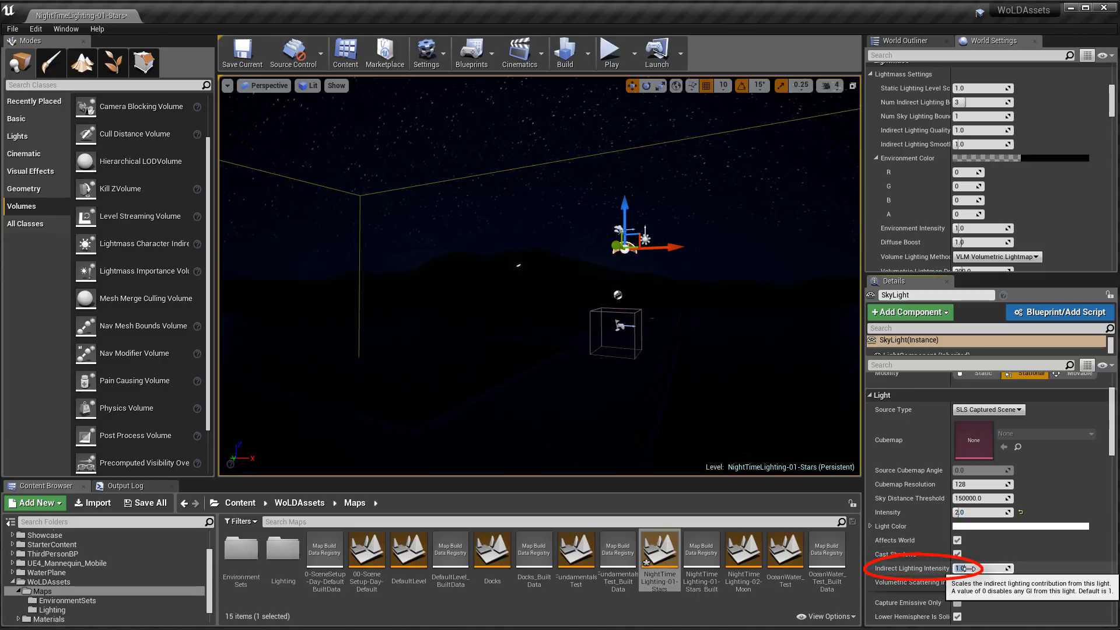
{"action": "type", "text": "15"}
{"action": "key", "text": "Return"}
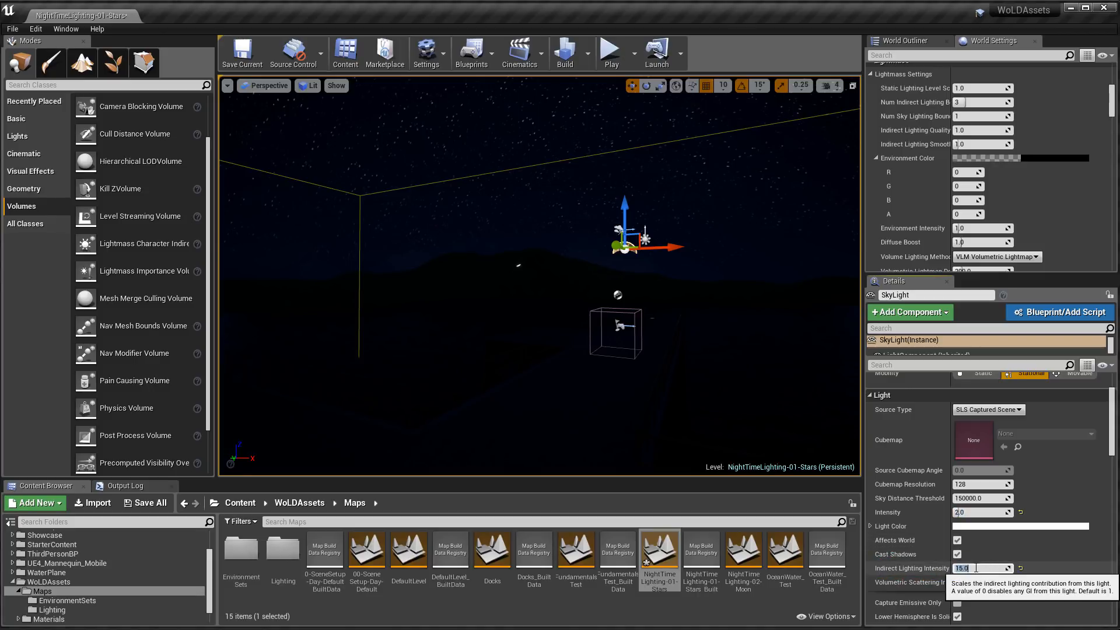
{"action": "left_click", "coordinate": [566, 55]}
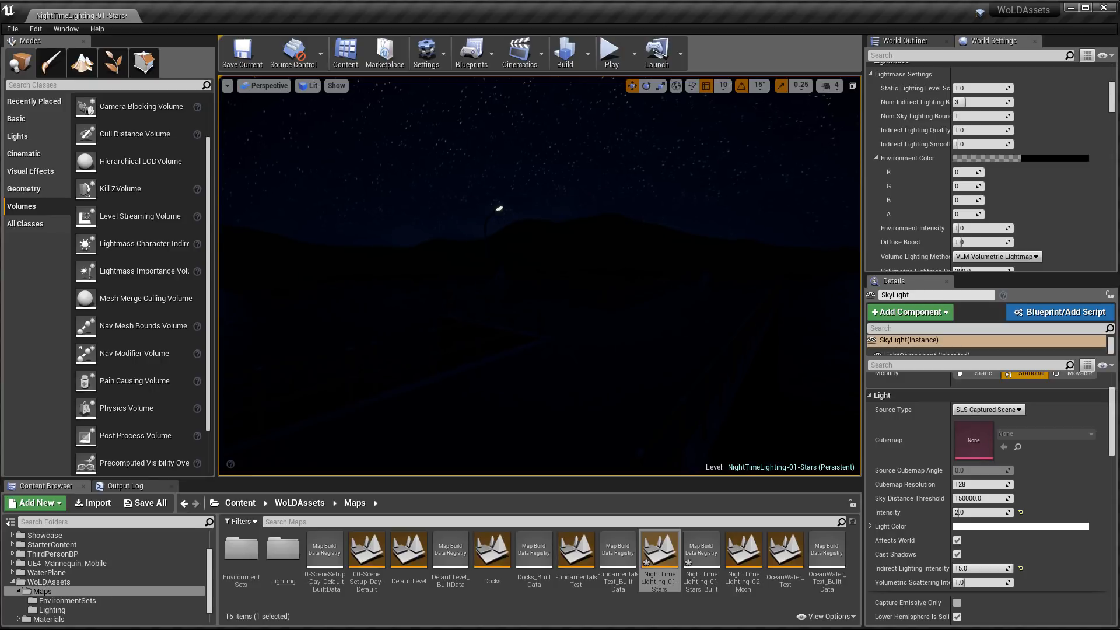
{"action": "mouse_move", "coordinate": [540, 276]}
{"action": "right_mouse_down"}
{"action": "mouse_move", "coordinate": [567, 257]}
{"action": "mouse_move", "coordinate": [547, 285]}
{"action": "right_mouse_up"}
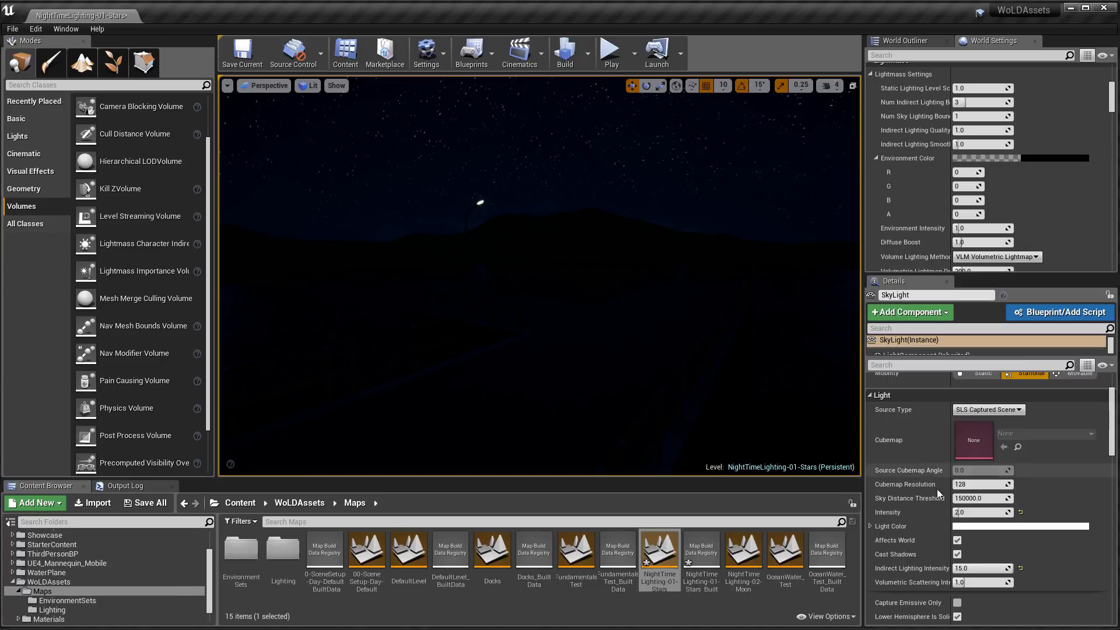
Raise the SkyLight's Intensity to 4 and Indirect Lighting Intensity to 40, and rebuild the level.
{"action": "scroll", "coordinate": [1059, 509], "scroll_direction": "down", "scroll_amount": 1}
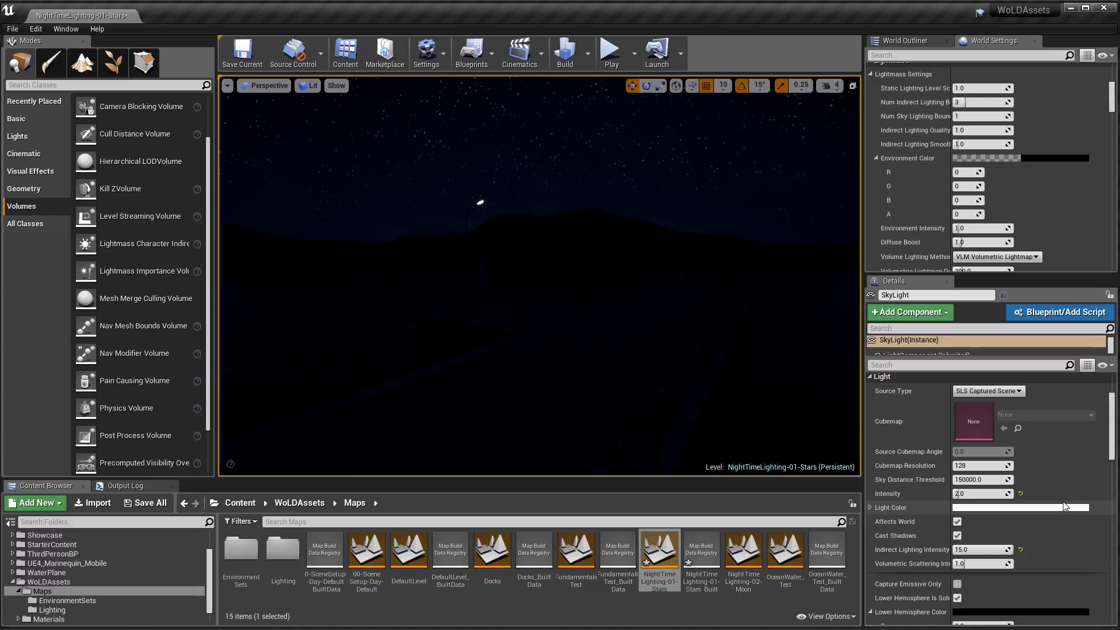
{"action": "left_click", "coordinate": [981, 493]}
{"action": "type", "text": "4"}
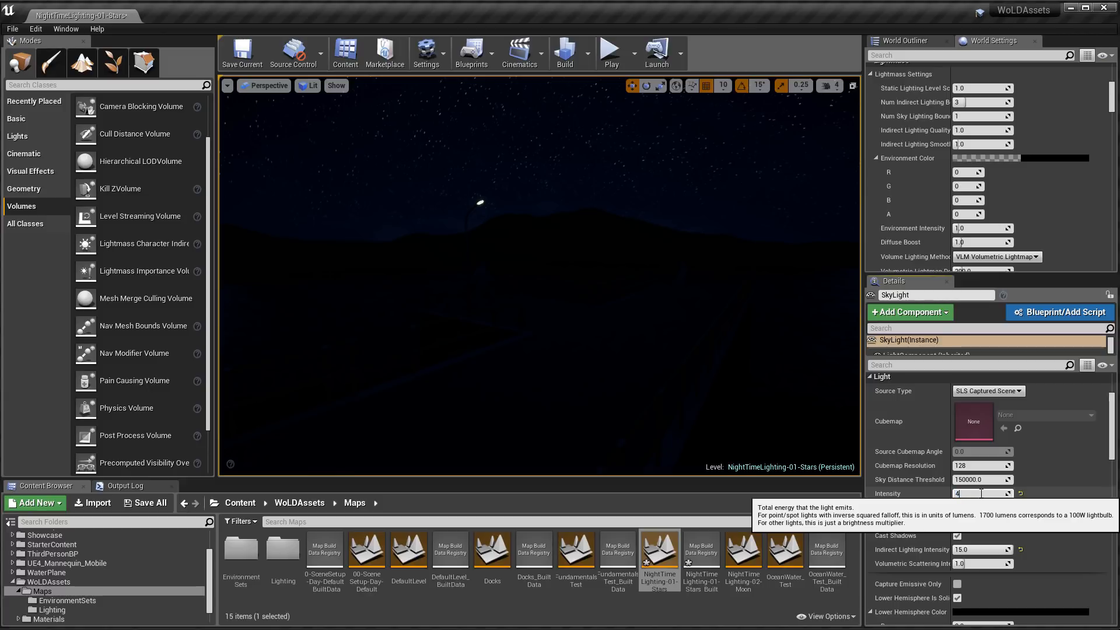
{"action": "key", "text": "Return"}
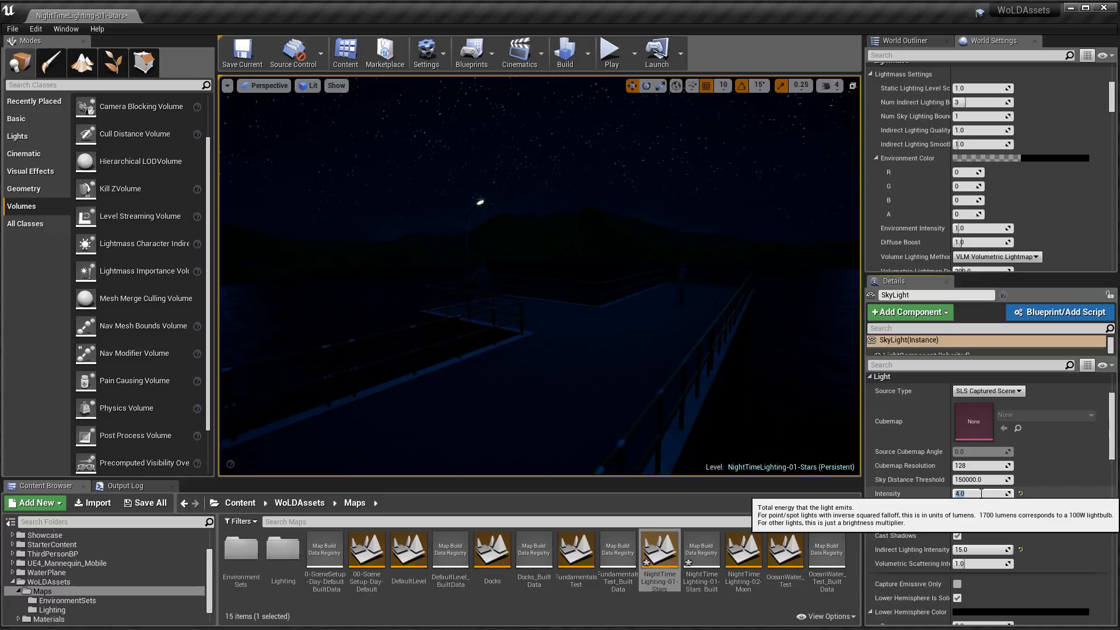
{"action": "left_click", "coordinate": [986, 550]}
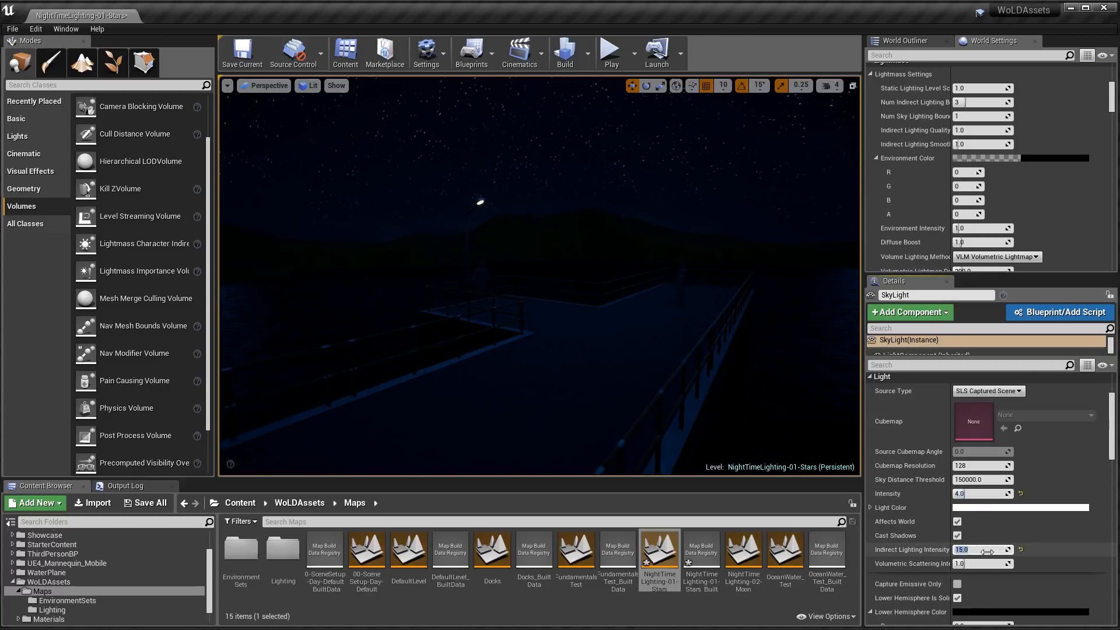
{"action": "type", "text": "40"}
{"action": "key", "text": "Return"}
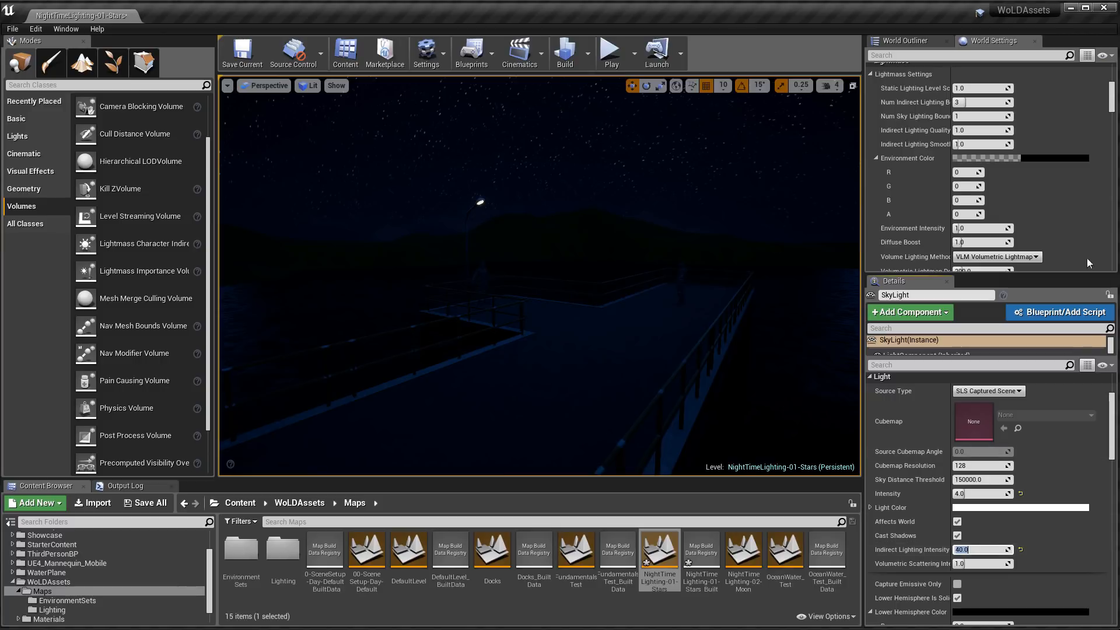
{"action": "left_click", "coordinate": [565, 53]}
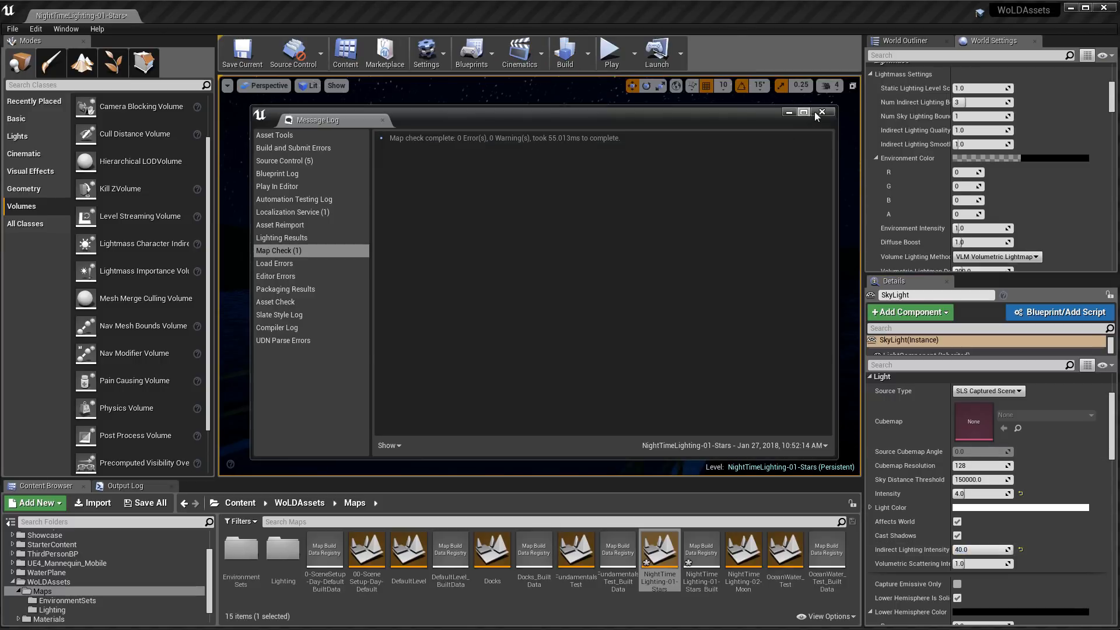
{"action": "right_click_drag", "start_coordinate": [539, 274], "coordinate": [551, 278]}
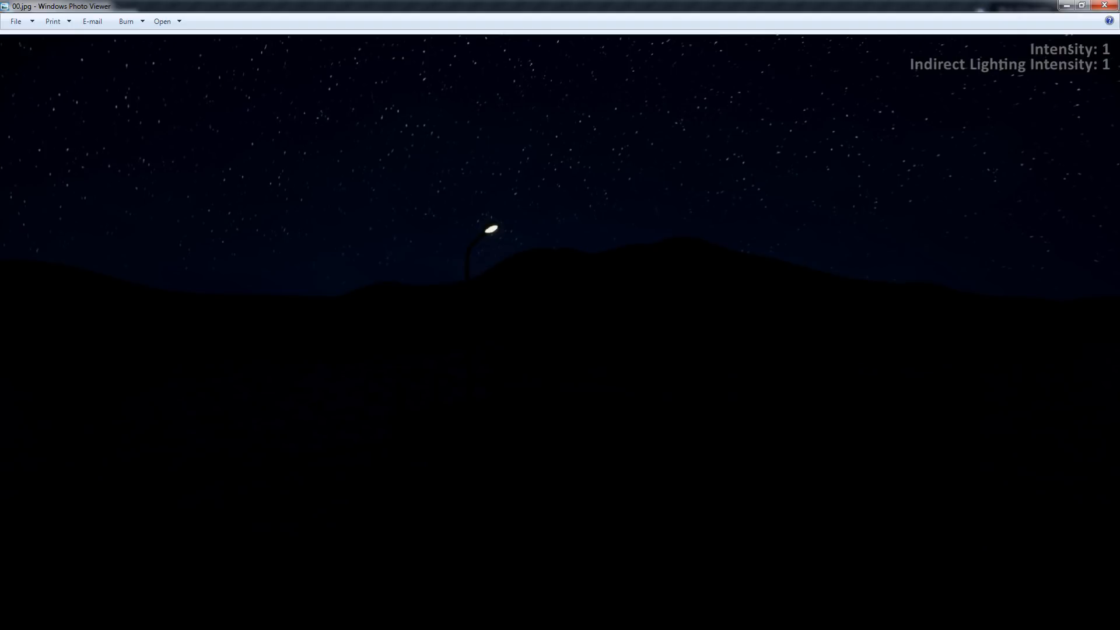
In Windows Photo Viewer, page through the saved dock images to compare the SkyLight intensity settings.
{"action": "key", "text": "Right"}
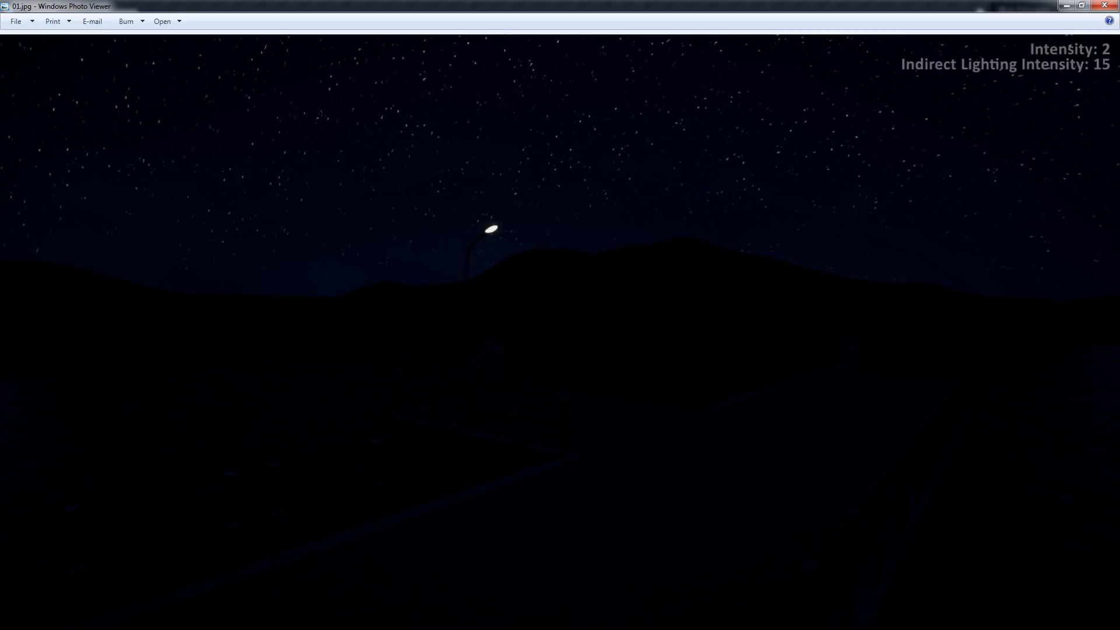
{"action": "key", "text": "Right"}
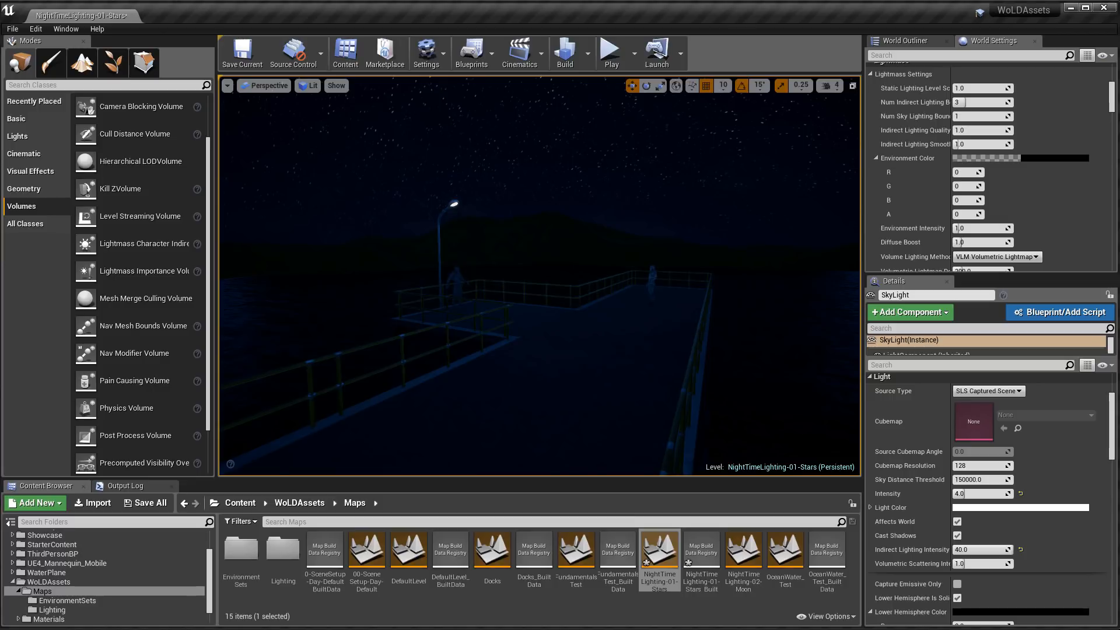
Set the Lightmass Environment Color in World Settings to hex sRGB 1A2D50FF.
{"action": "right_click_drag", "start_coordinate": [539, 275], "coordinate": [518, 268]}
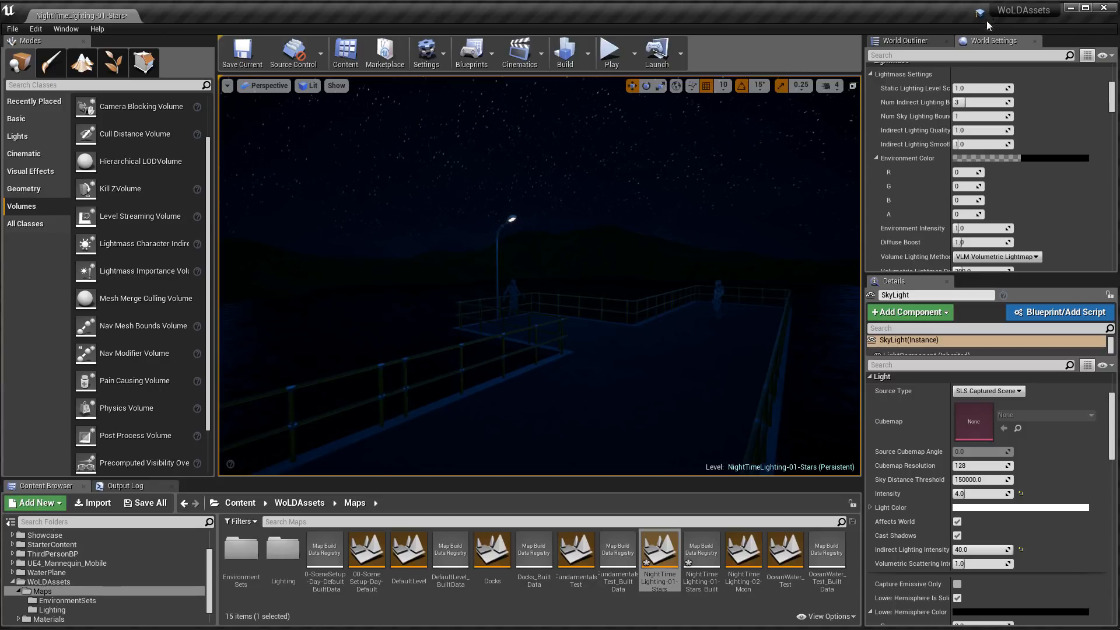
{"action": "left_click", "coordinate": [65, 28]}
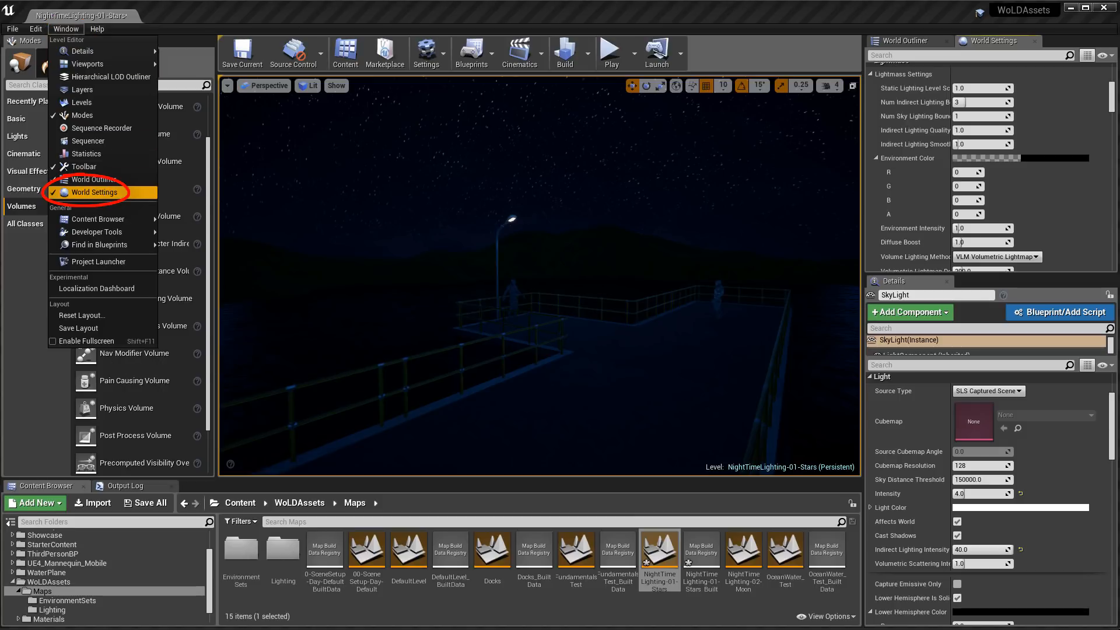
{"action": "left_click", "coordinate": [978, 40]}
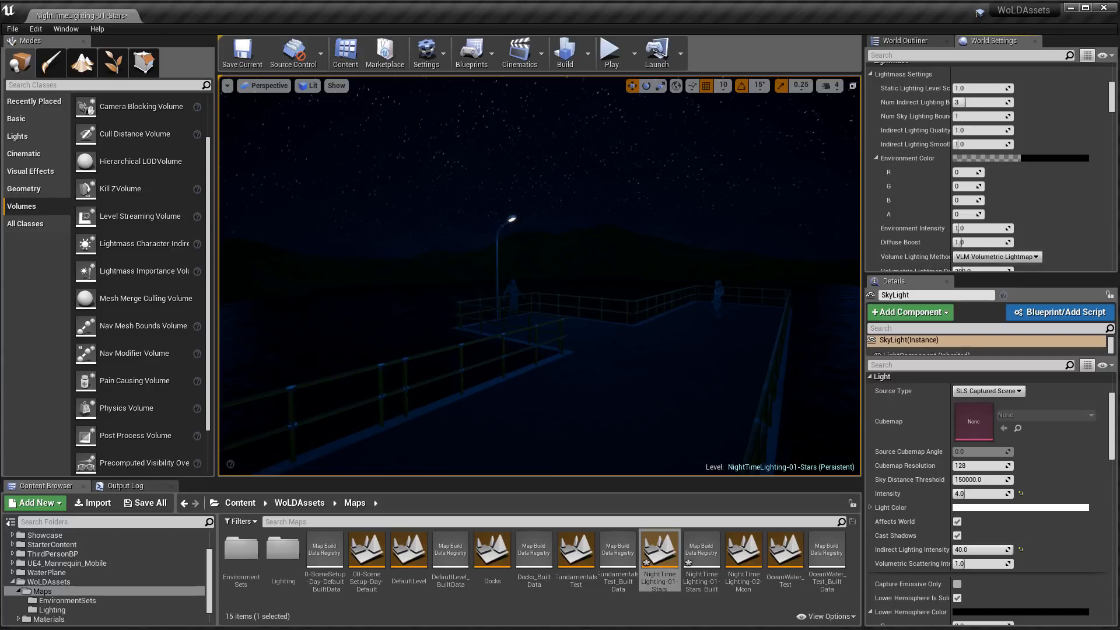
{"action": "left_click", "coordinate": [1057, 159]}
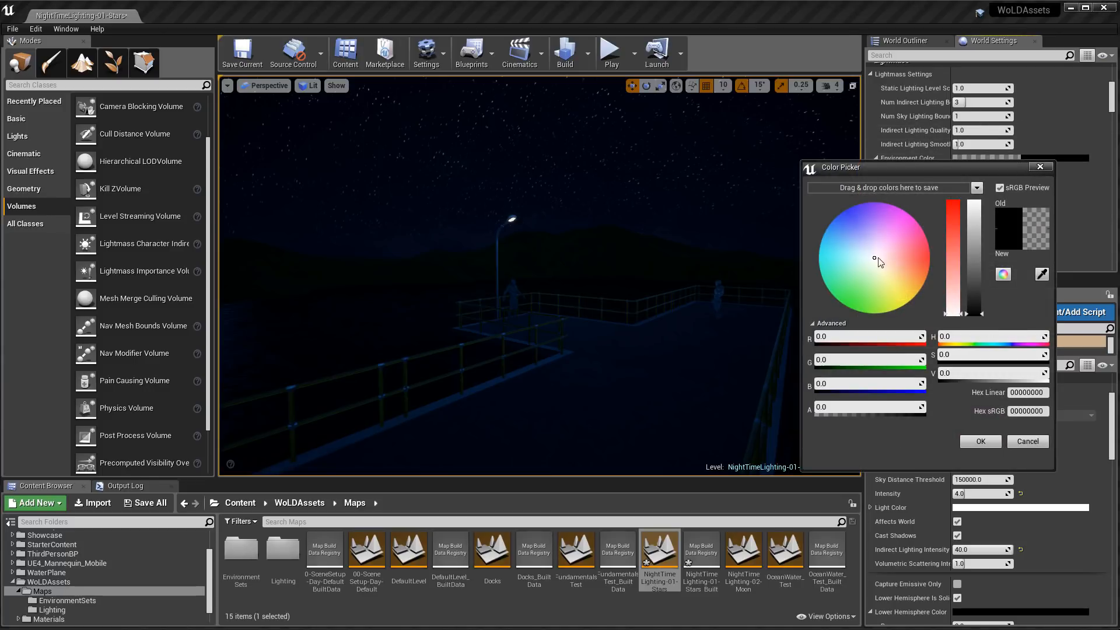
{"action": "left_click_drag", "start_coordinate": [878, 257], "coordinate": [859, 246]}
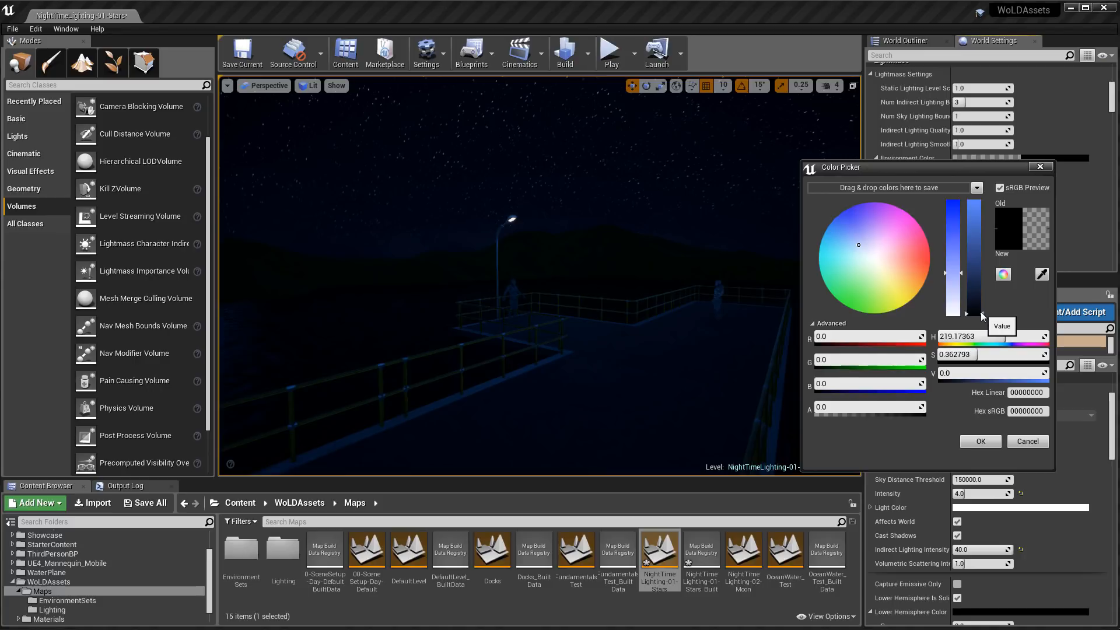
{"action": "left_click_drag", "start_coordinate": [983, 314], "coordinate": [983, 311]}
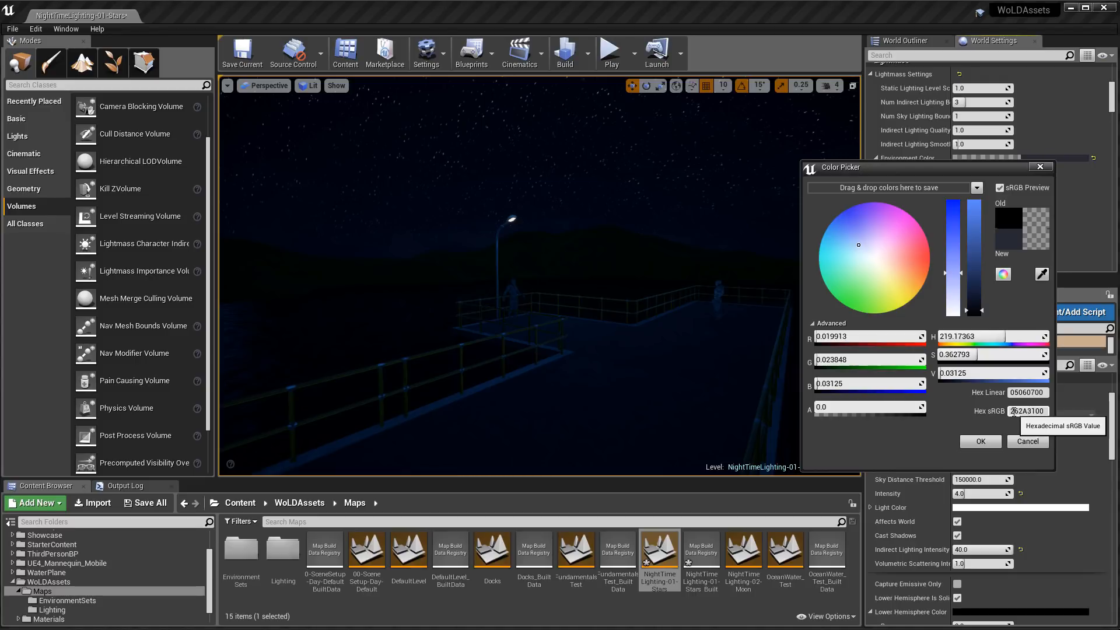
{"action": "left_click", "coordinate": [1015, 411]}
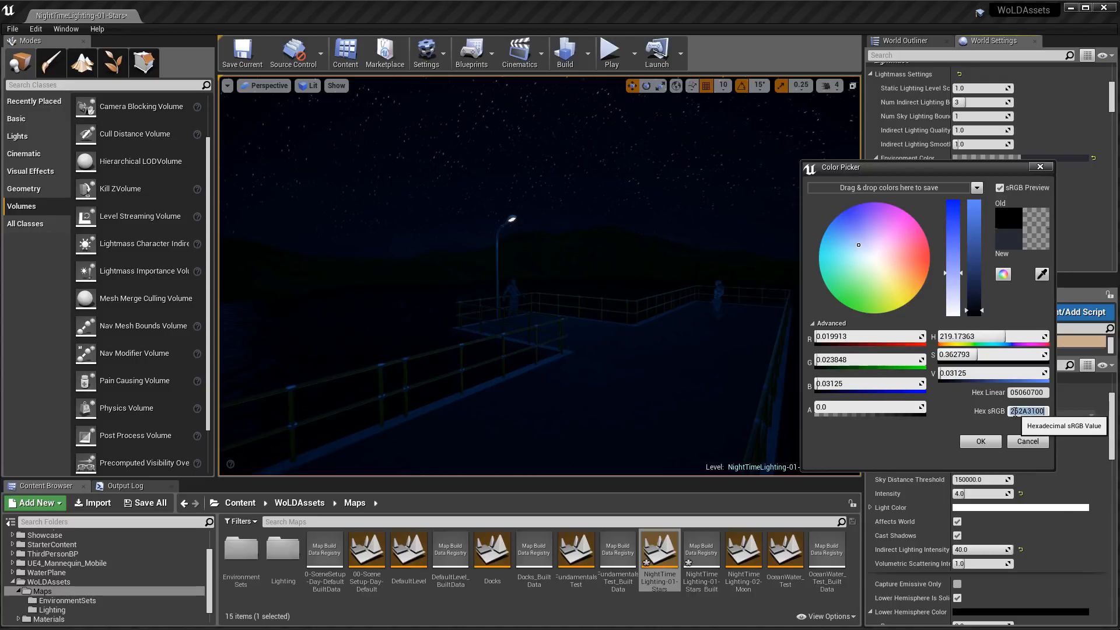
{"action": "type", "text": "1A2D50FF"}
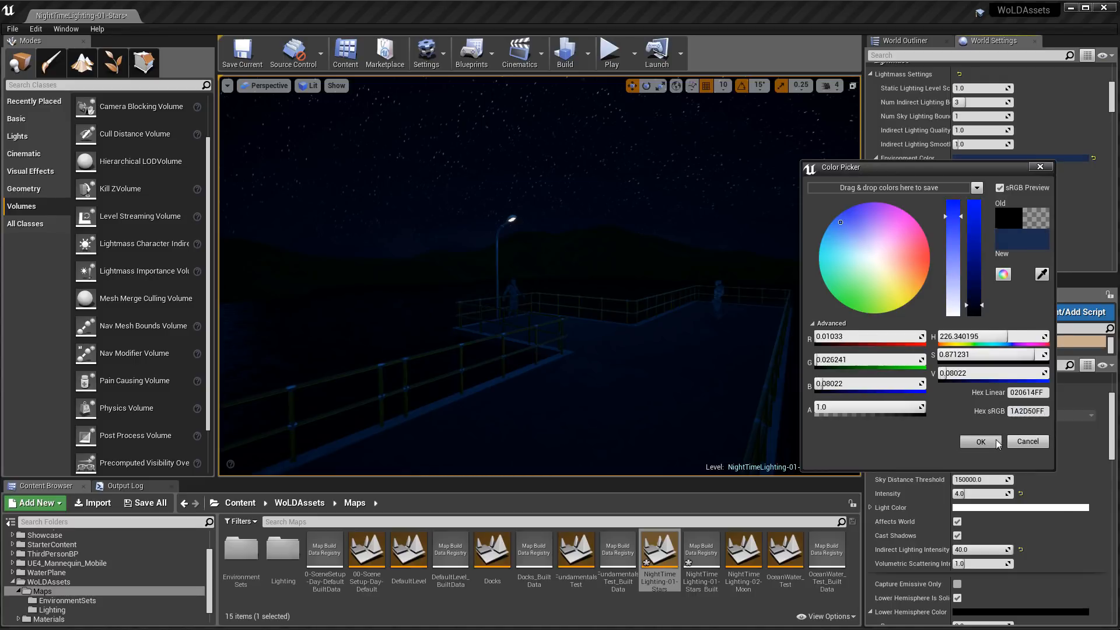
{"action": "left_click", "coordinate": [981, 441]}
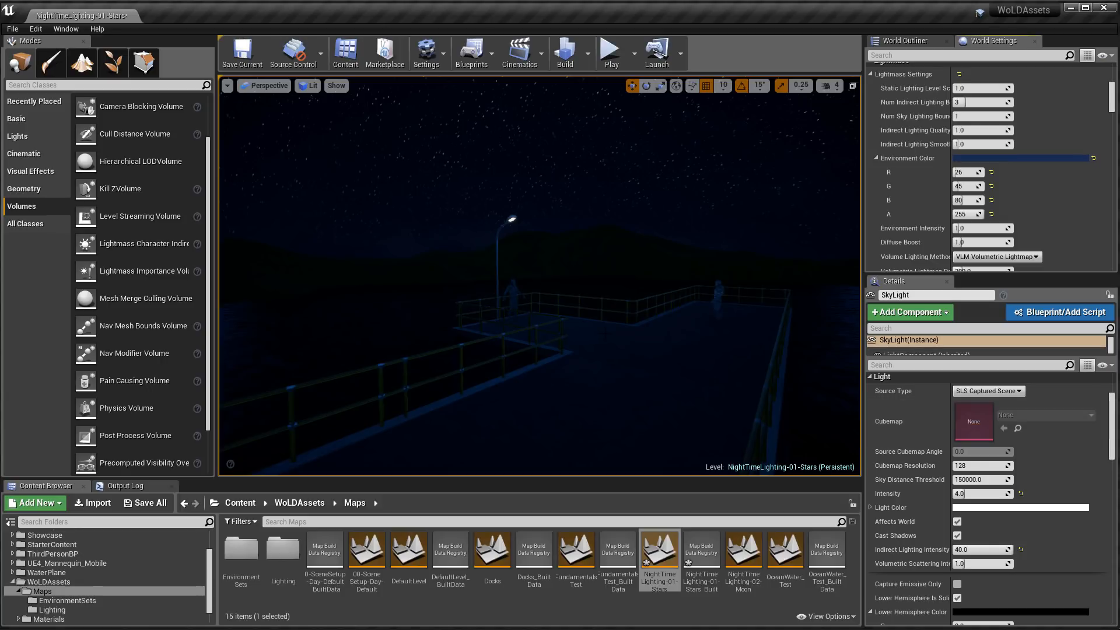
Build the level with the new environment color and compare the saved dock images in Windows Photo Viewer.
{"action": "left_click", "coordinate": [564, 52]}
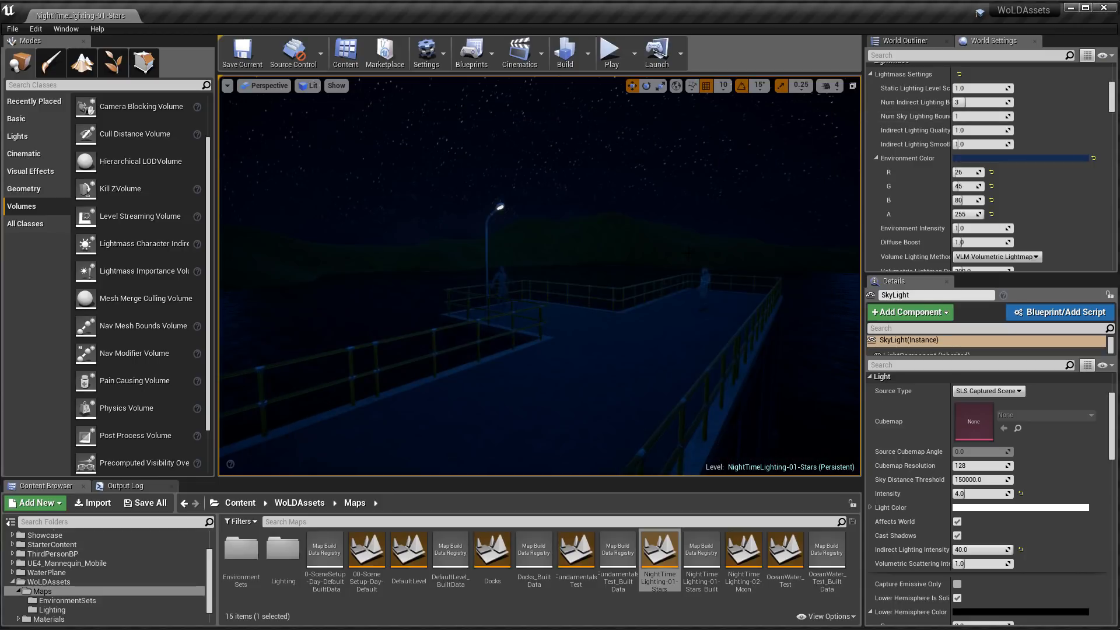
{"action": "right_click_drag", "start_coordinate": [584, 262], "coordinate": [607, 258]}
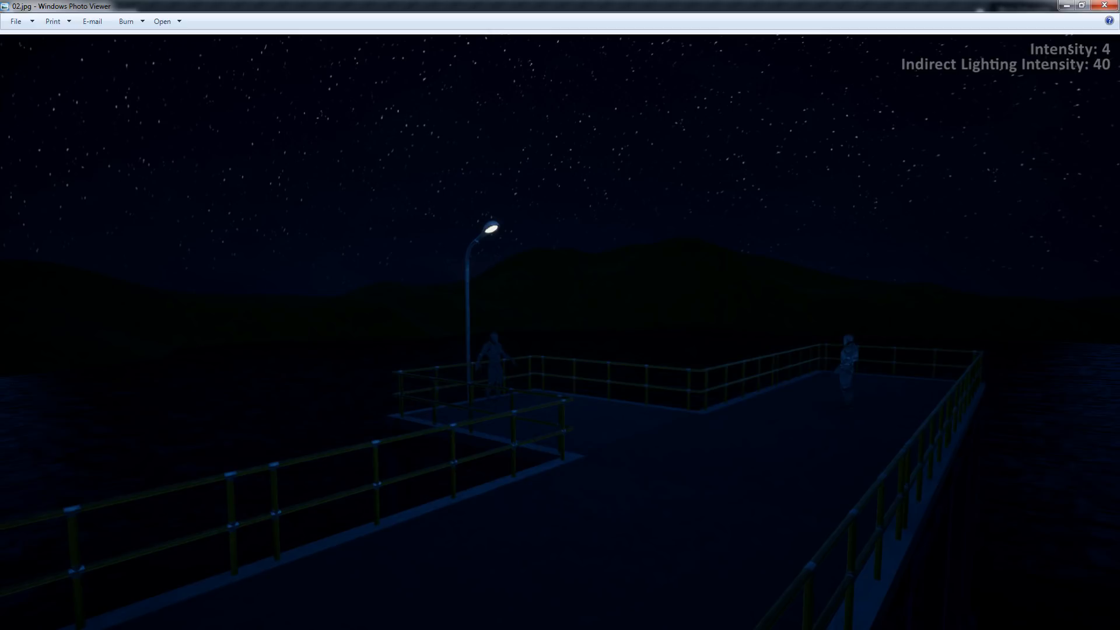
{"action": "key", "text": "Right"}
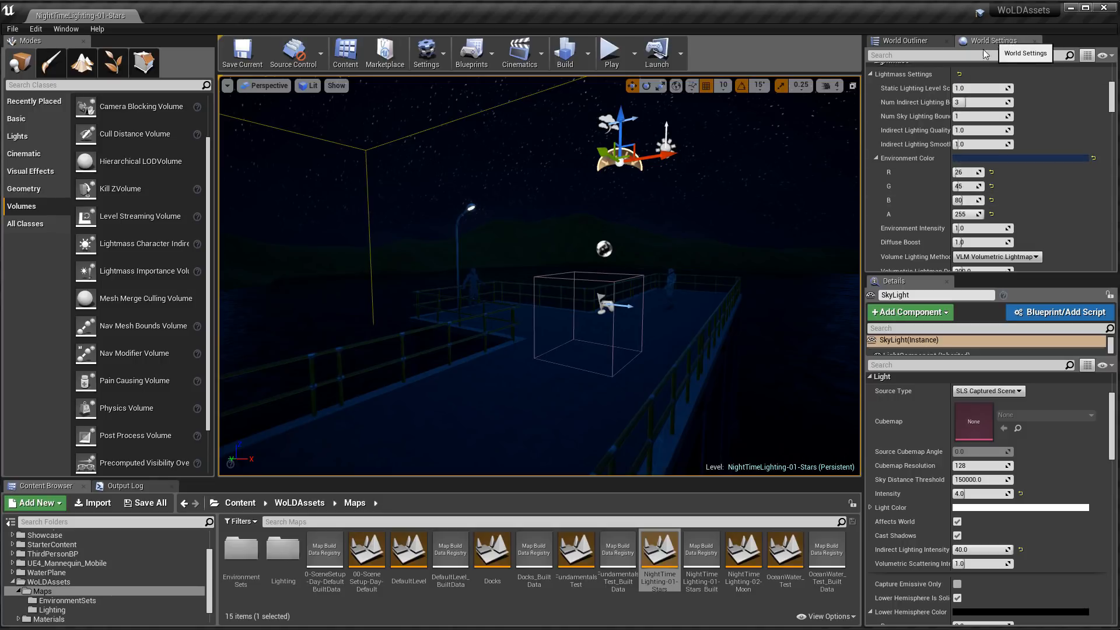
Darken the Lightmass Environment Color to hex sRGB 0D1A30FF.
{"action": "left_click", "coordinate": [1009, 157]}
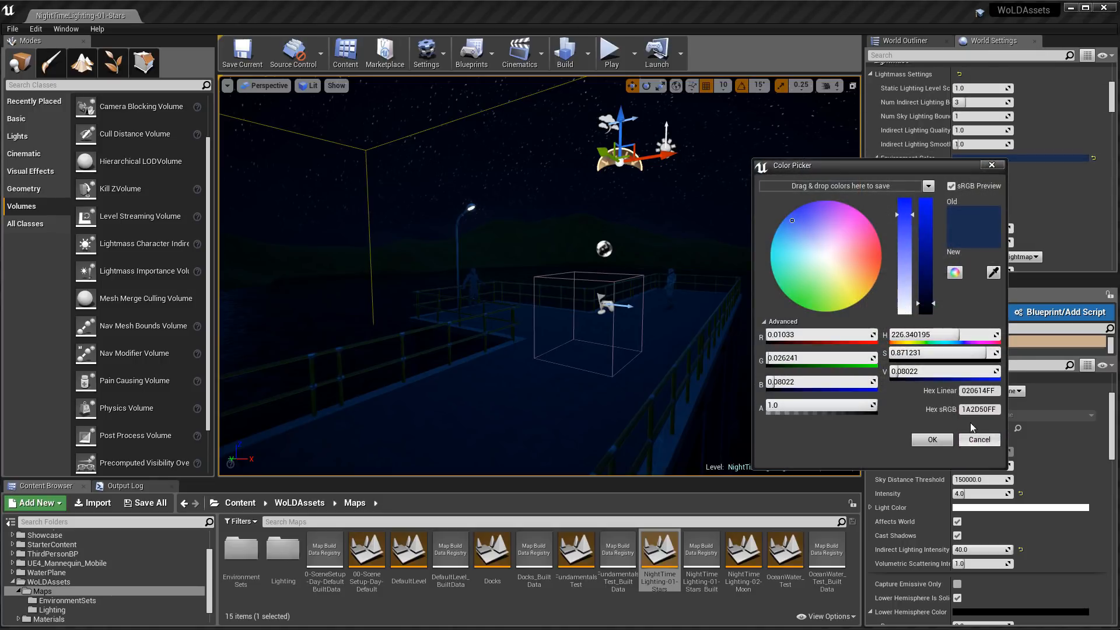
{"action": "left_click", "coordinate": [972, 409]}
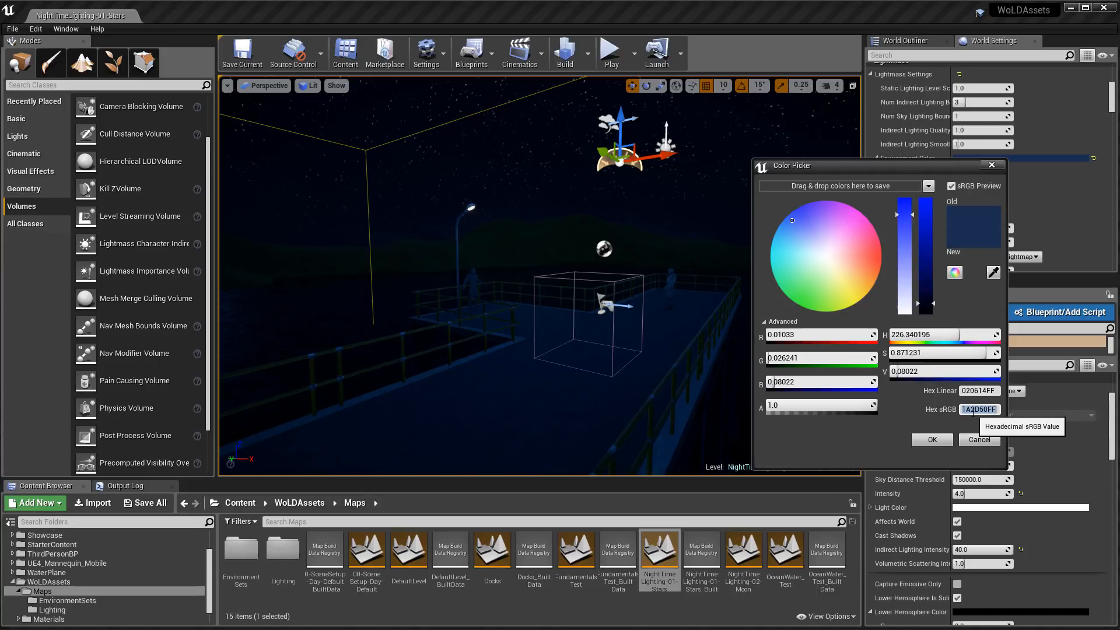
{"action": "type", "text": "0D1A30FF"}
{"action": "key", "text": "Return"}
{"action": "left_click", "coordinate": [933, 439]}
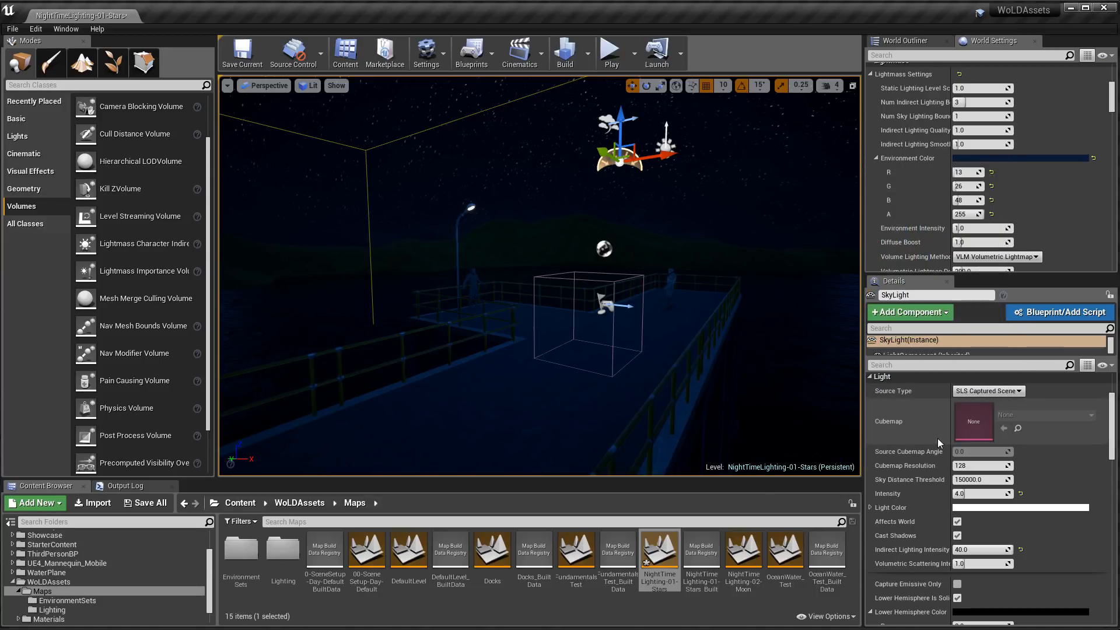
Lower the SkyLight's Intensity to 2 and its Indirect Lighting Intensity to 15.
{"action": "scroll", "coordinate": [969, 408], "scroll_direction": "down", "scroll_amount": 1}
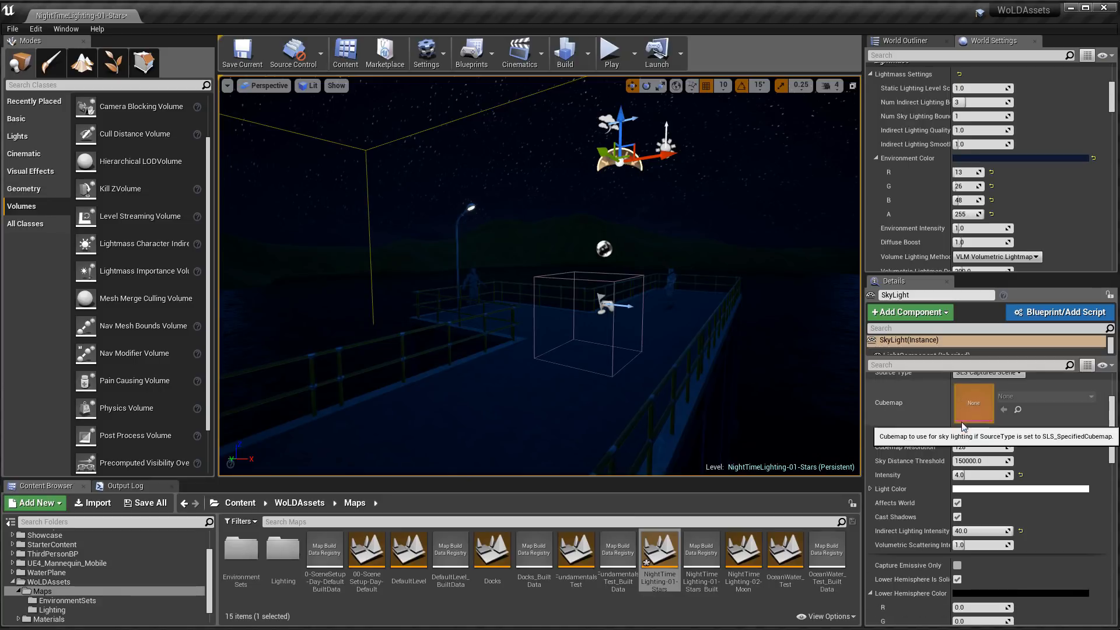
{"action": "left_click", "coordinate": [980, 476]}
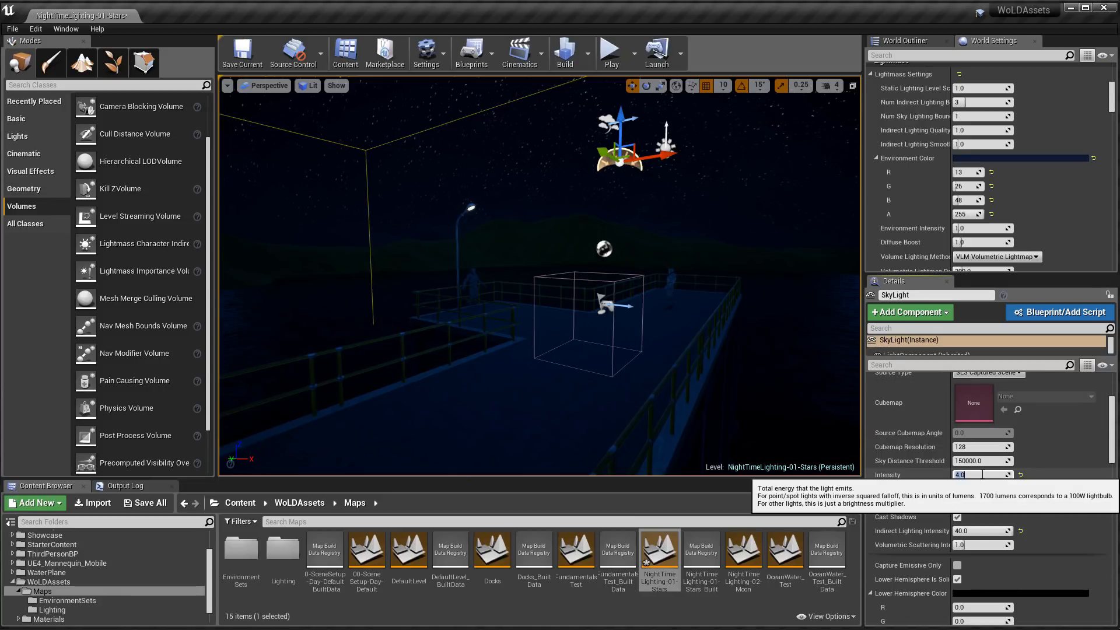
{"action": "type", "text": "2"}
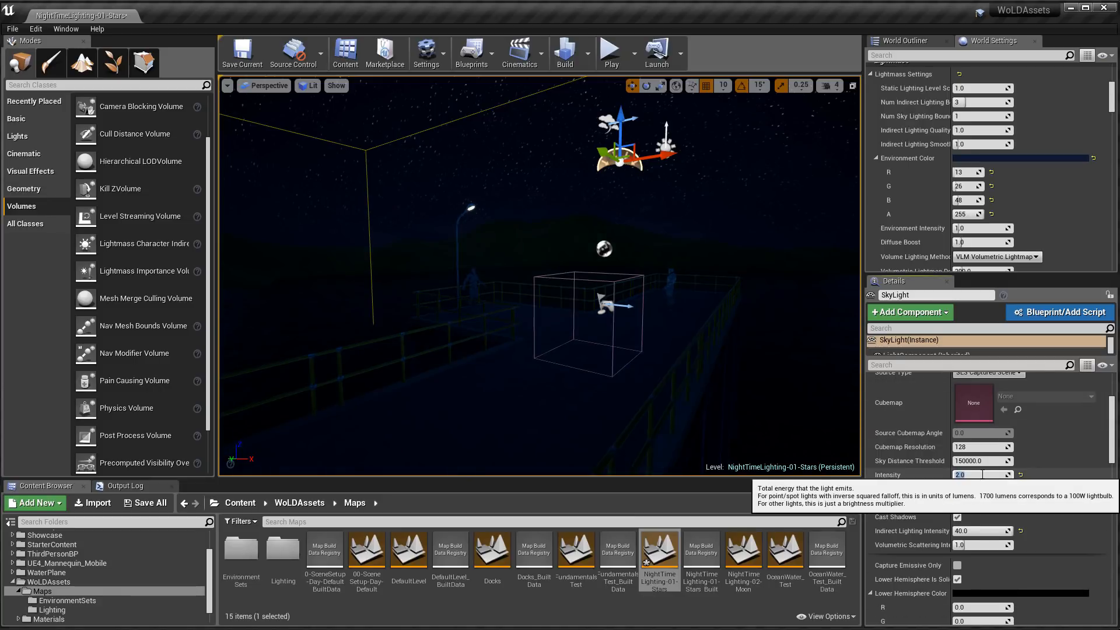
{"action": "left_click", "coordinate": [985, 531]}
{"action": "type", "text": "15"}
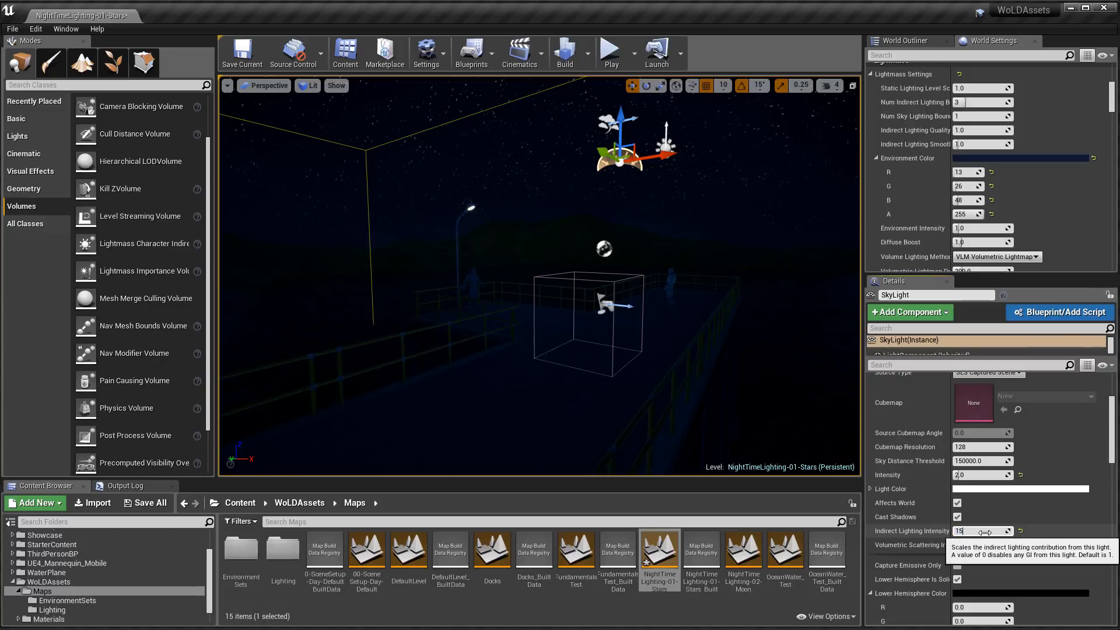
{"action": "key", "text": "Return"}
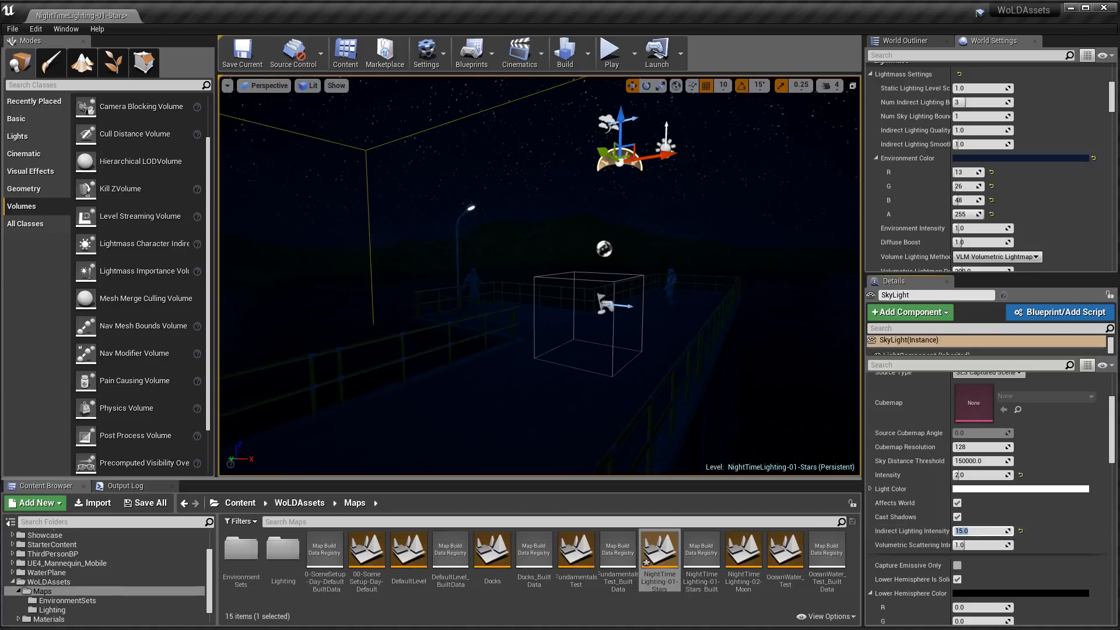
Select the PostProcessVolume and set its Auto Exposure Min Brightness to 0.2 and Max Brightness to 0.3.
{"action": "right_click_drag", "start_coordinate": [689, 291], "coordinate": [645, 288]}
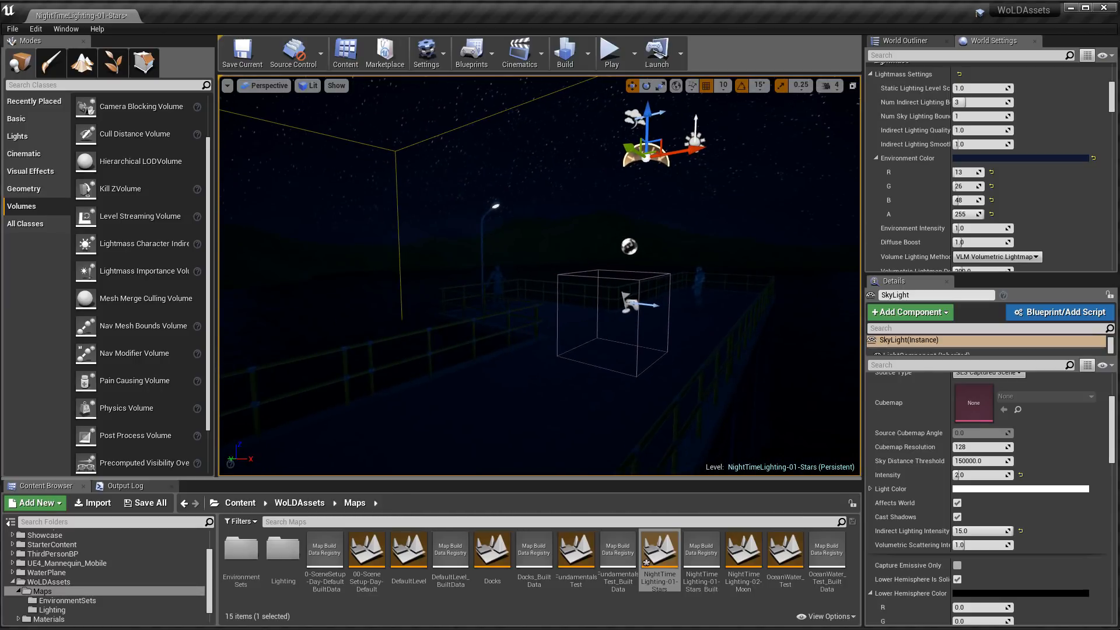
{"action": "left_click", "coordinate": [626, 298]}
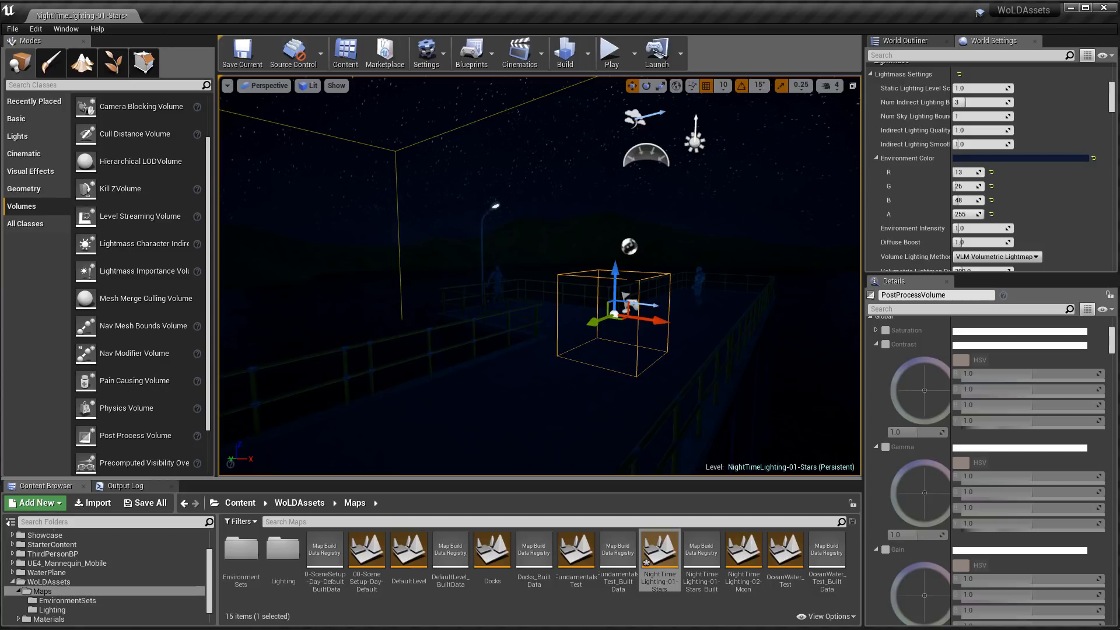
{"action": "right_click_drag", "start_coordinate": [617, 272], "coordinate": [613, 259]}
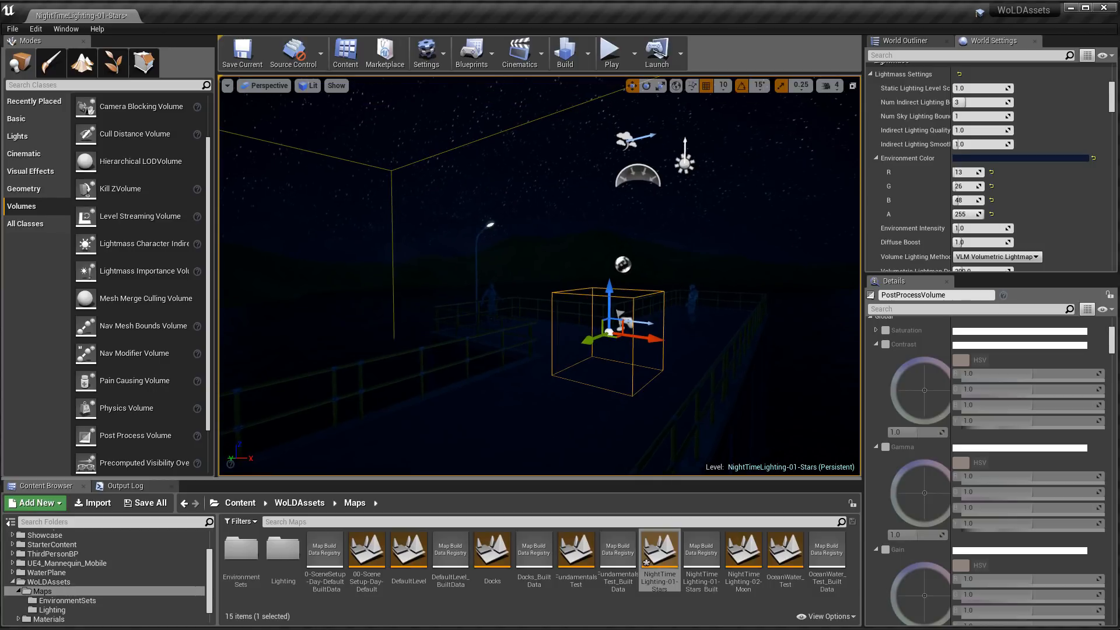
{"action": "left_click_drag", "start_coordinate": [1113, 340], "coordinate": [1113, 479]}
{"action": "left_click", "coordinate": [975, 397]}
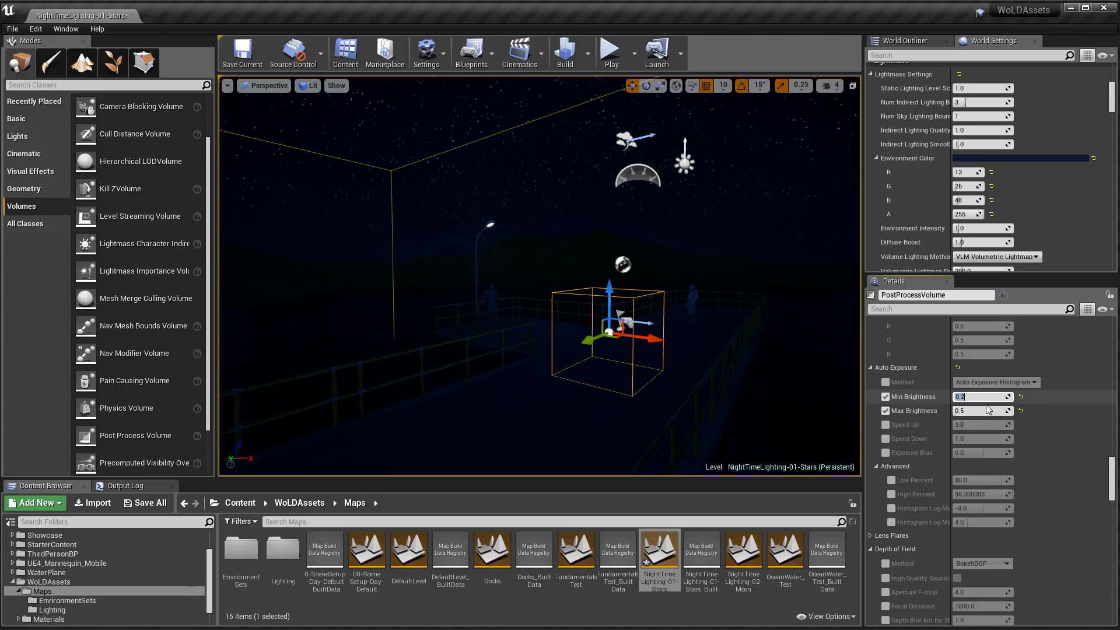
{"action": "left_click", "coordinate": [983, 410]}
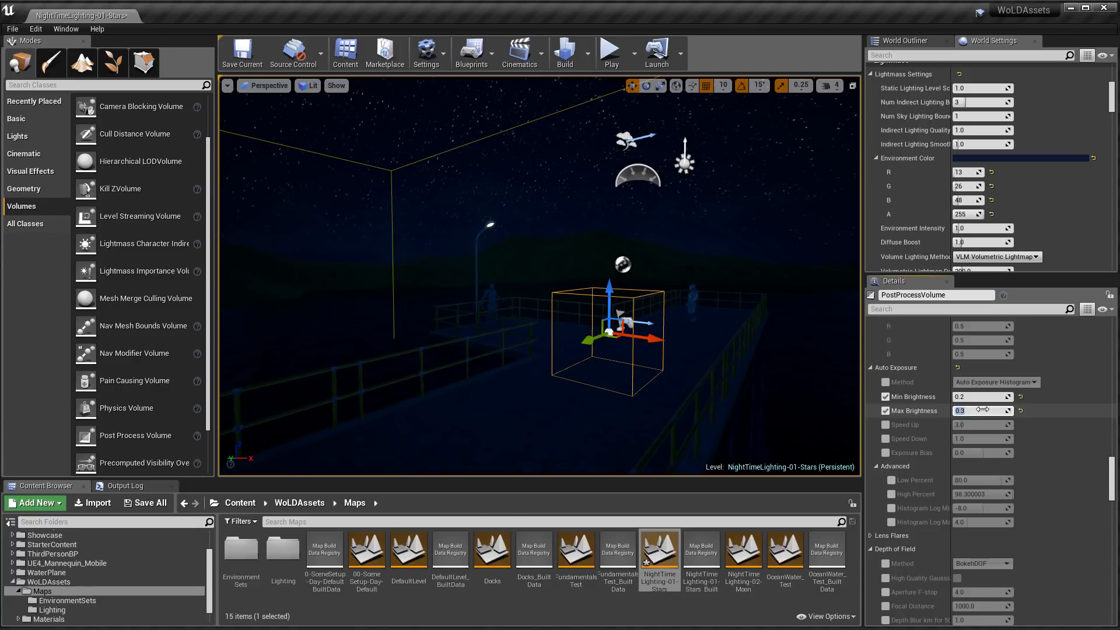
Set the PostProcessVolume's Auto Exposure Min Brightness to 0.4 and Max Brightness to 0.5.
{"action": "left_click", "coordinate": [967, 397]}
{"action": "left_click", "coordinate": [968, 411]}
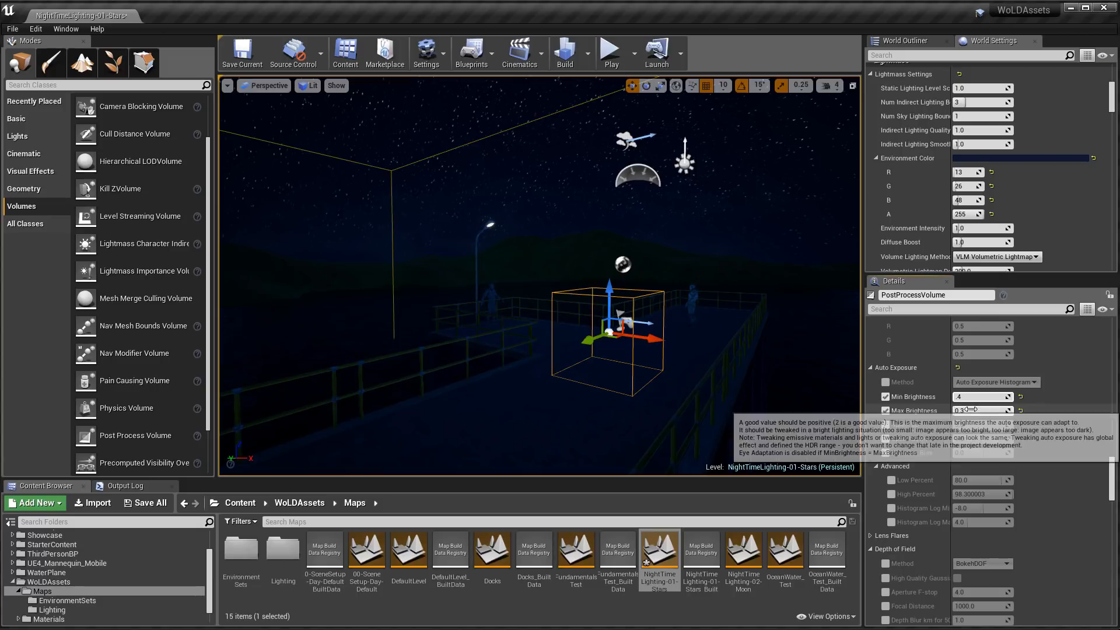
{"action": "type", "text": "0.5"}
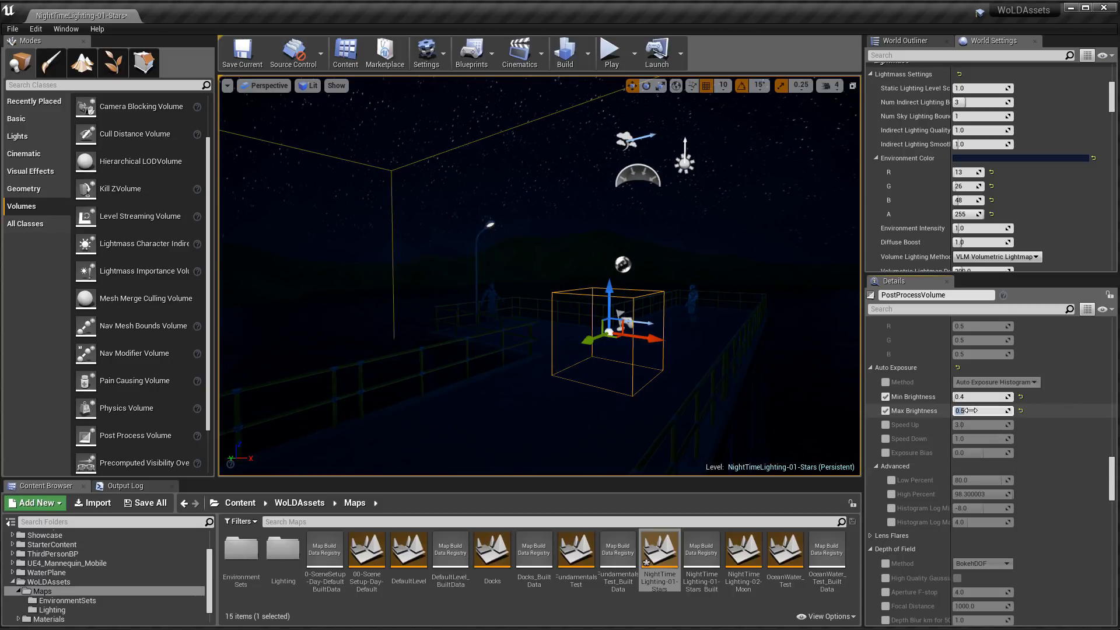
{"action": "key", "text": "Return"}
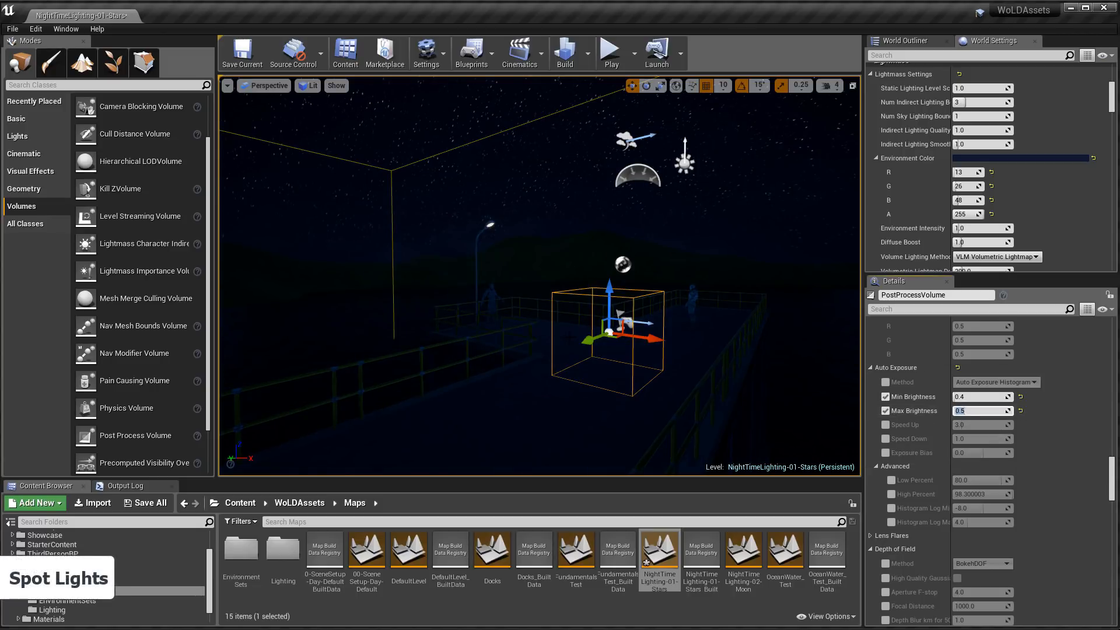
Switch the viewport to Unlit mode and select the light post at the dock's corner.
{"action": "right_click_drag", "start_coordinate": [540, 274], "coordinate": [589, 257]}
{"action": "key", "text": "w"}
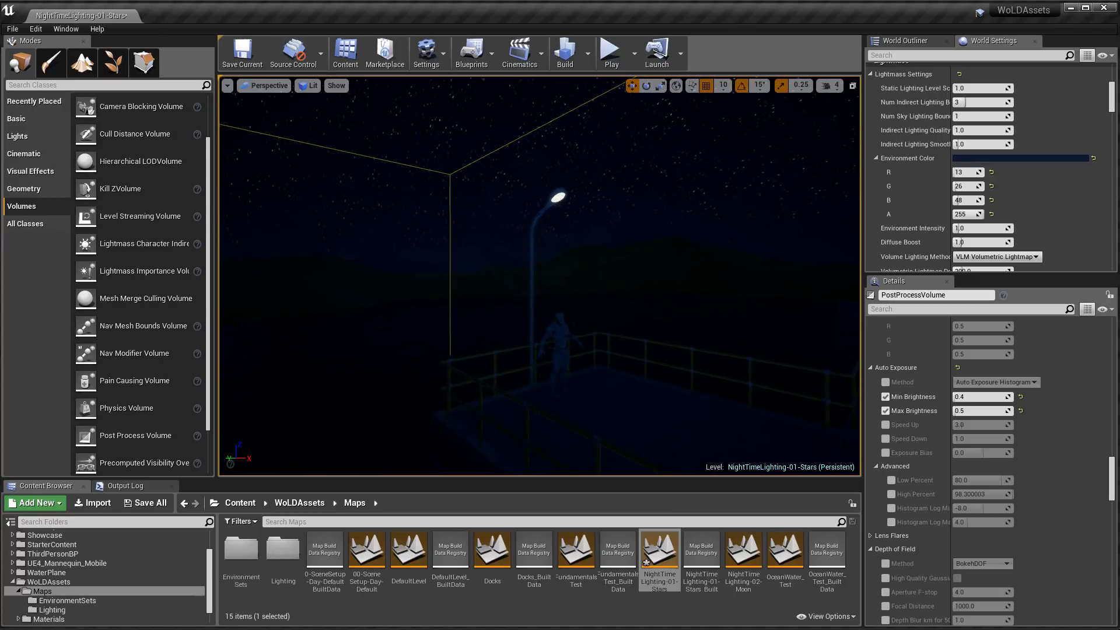
{"action": "key", "text": "alt+3"}
{"action": "left_click", "coordinate": [558, 198]}
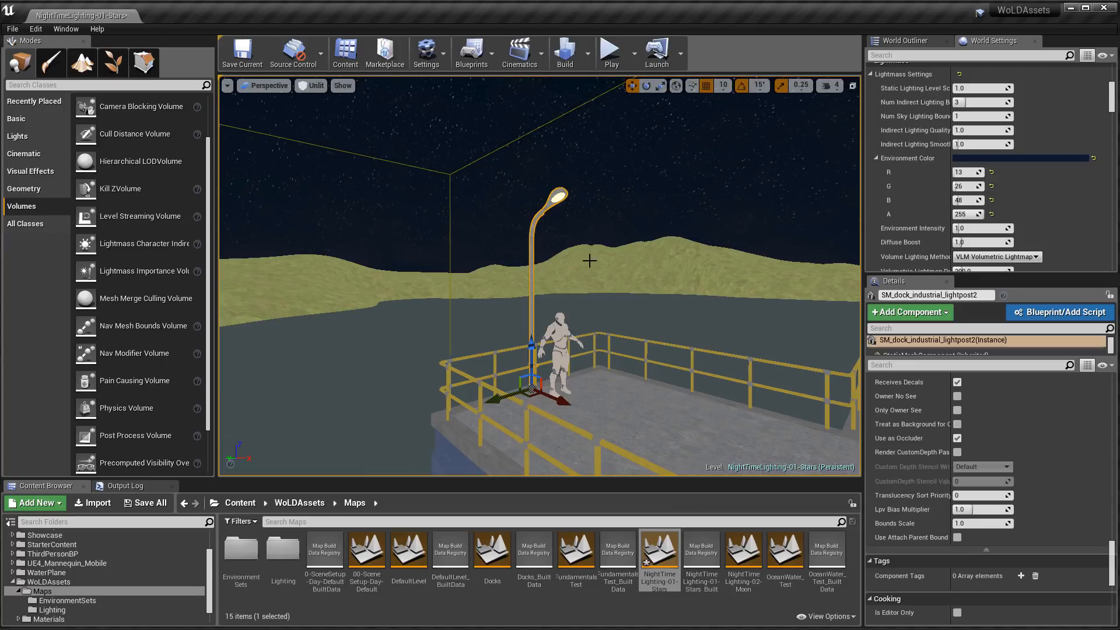
{"action": "key", "text": "d"}
{"action": "right_click_drag", "start_coordinate": [610, 285], "coordinate": [420, 225]}
{"action": "key", "text": "f"}
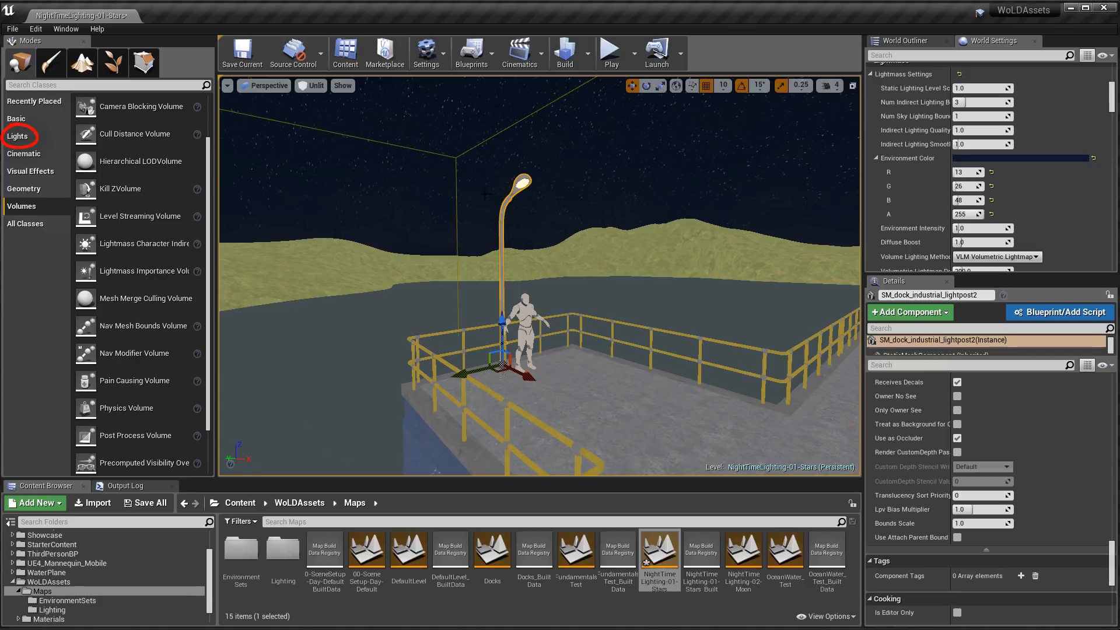
Place a Spot Light near the lamp head of the selected light post and raise it to lamp height.
{"action": "left_click", "coordinate": [47, 136]}
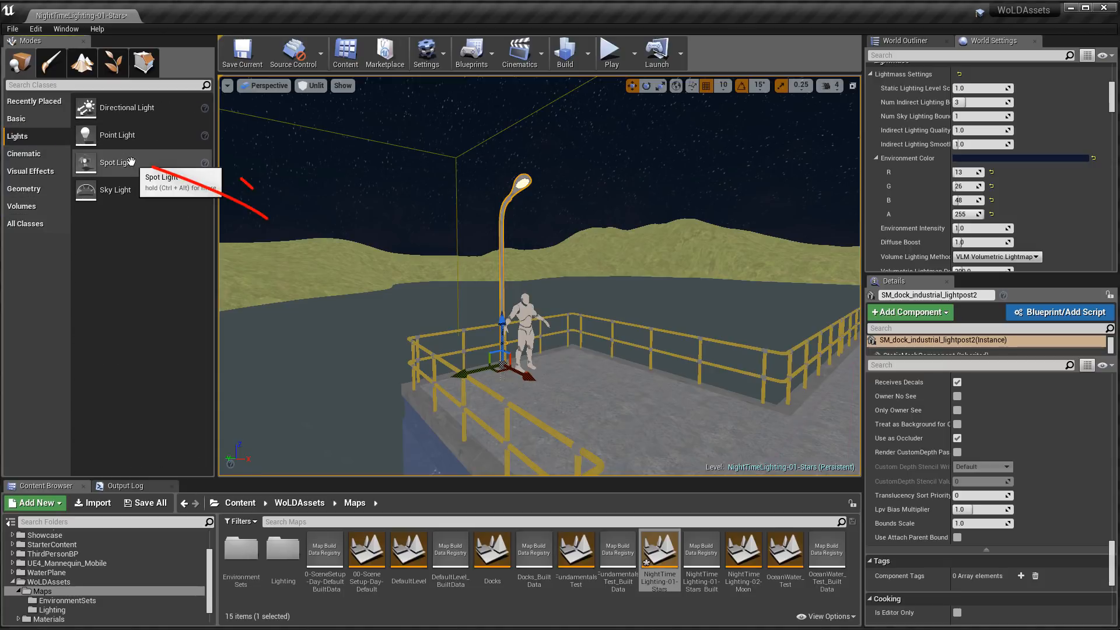
{"action": "mouse_move", "coordinate": [131, 161]}
{"action": "left_mouse_down"}
{"action": "mouse_move", "coordinate": [338, 213]}
{"action": "mouse_move", "coordinate": [521, 362]}
{"action": "mouse_move", "coordinate": [521, 174]}
{"action": "left_mouse_up"}
{"action": "mouse_move", "coordinate": [521, 173]}
{"action": "right_mouse_down"}
{"action": "mouse_move", "coordinate": [504, 140]}
{"action": "mouse_move", "coordinate": [607, 175]}
{"action": "mouse_move", "coordinate": [608, 204]}
{"action": "right_mouse_up"}
{"action": "left_click_drag", "start_coordinate": [626, 344], "coordinate": [504, 275]}
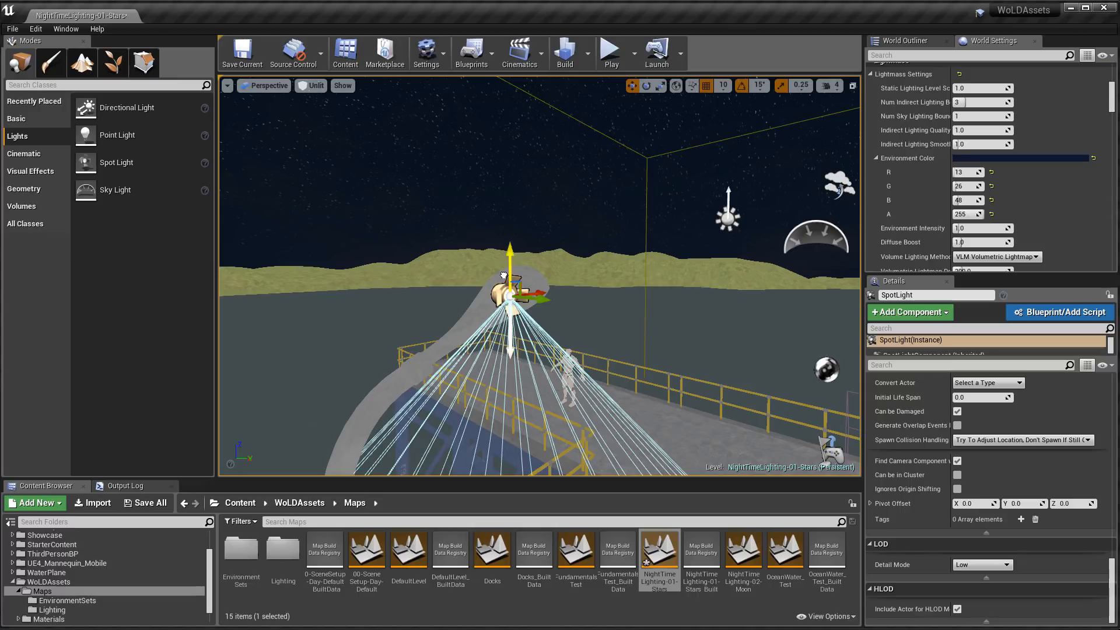
{"action": "right_click_drag", "start_coordinate": [533, 355], "coordinate": [648, 361]}
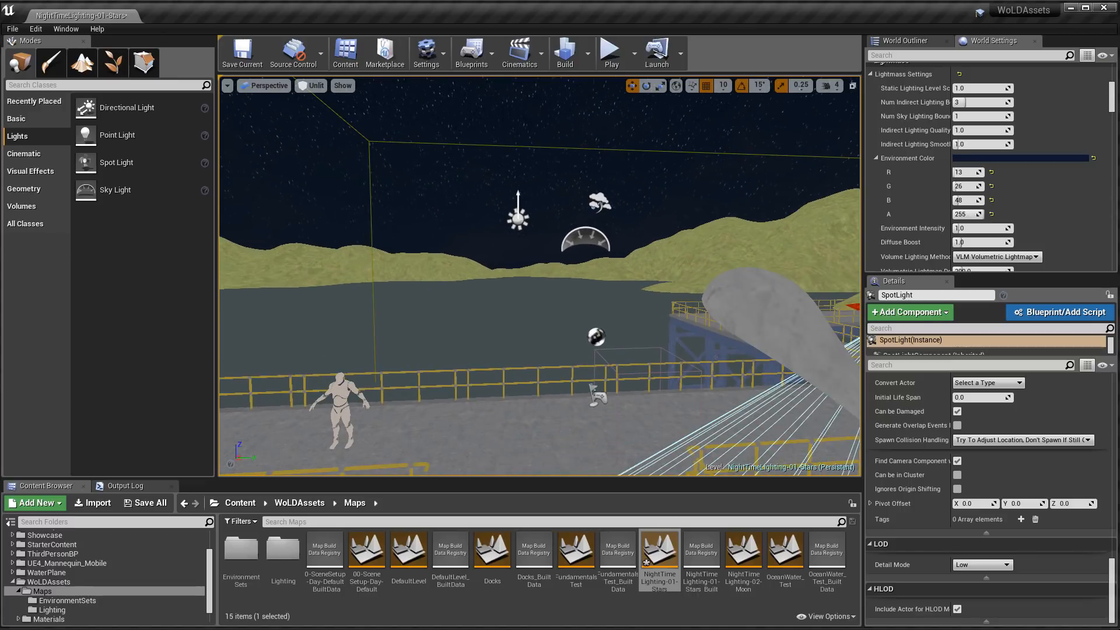
{"action": "key", "text": "f"}
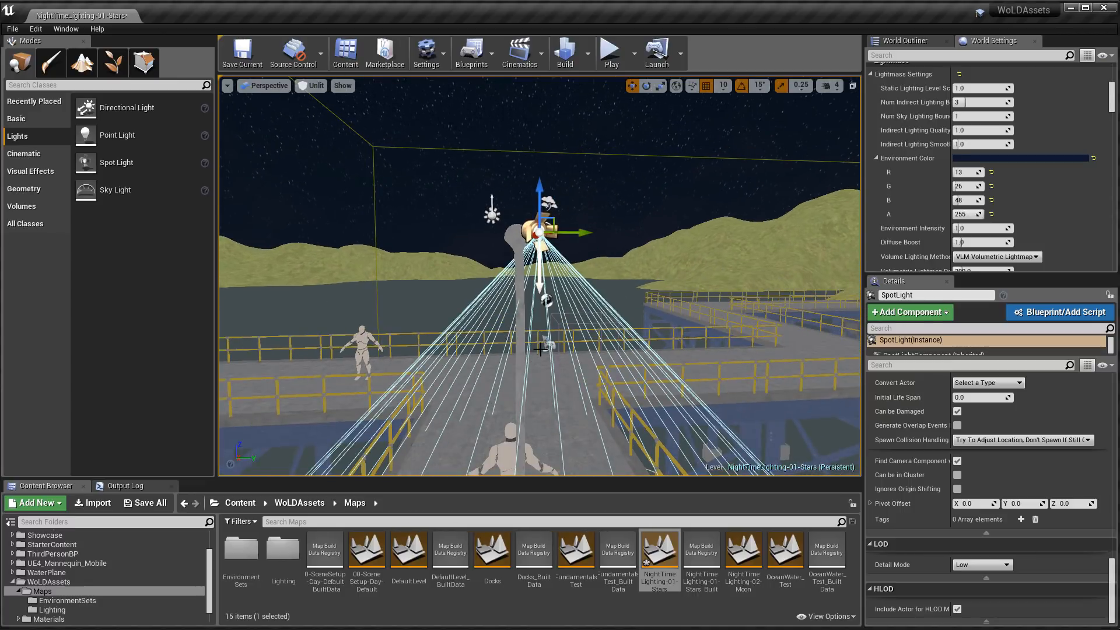
Lower the viewport camera speed to 3 and move the spot light beneath the lamp's glowing panel.
{"action": "left_click", "coordinate": [836, 89]}
{"action": "left_click", "coordinate": [844, 110]}
{"action": "key", "text": "w"}
{"action": "right_click_drag", "start_coordinate": [653, 251], "coordinate": [519, 341]}
{"action": "key", "text": "d"}
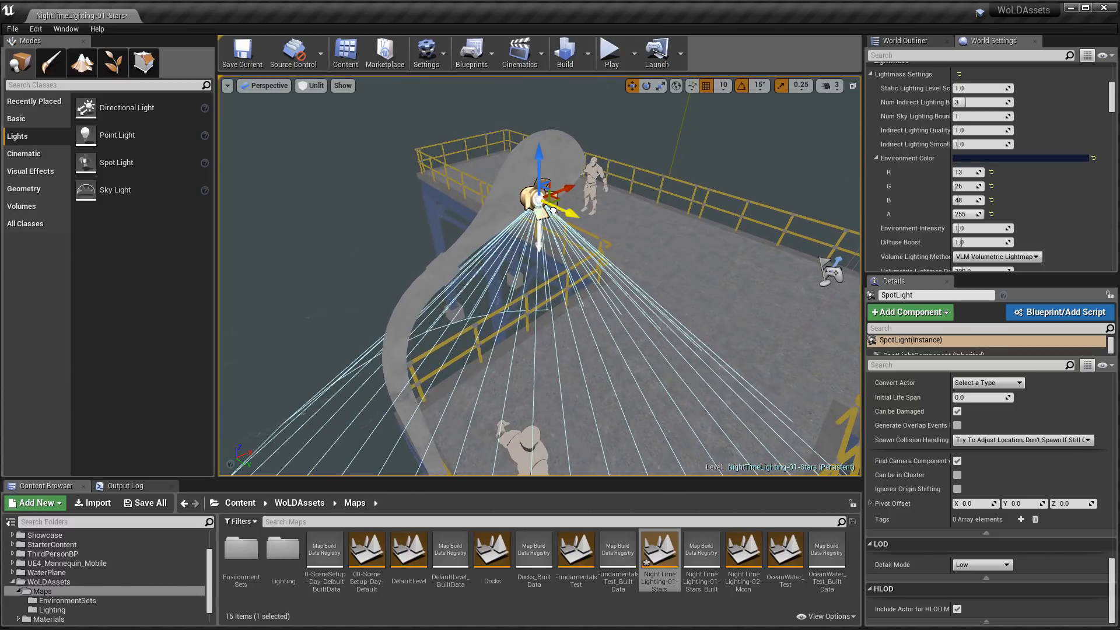
{"action": "left_click_drag", "start_coordinate": [552, 210], "coordinate": [558, 153]}
{"action": "scroll", "coordinate": [559, 154], "scroll_direction": "down", "scroll_amount": 4}
{"action": "mouse_move", "coordinate": [555, 245]}
{"action": "right_mouse_down"}
{"action": "mouse_move", "coordinate": [495, 205]}
{"action": "mouse_move", "coordinate": [396, 175]}
{"action": "mouse_move", "coordinate": [548, 242]}
{"action": "right_mouse_up"}
{"action": "key", "text": "w"}
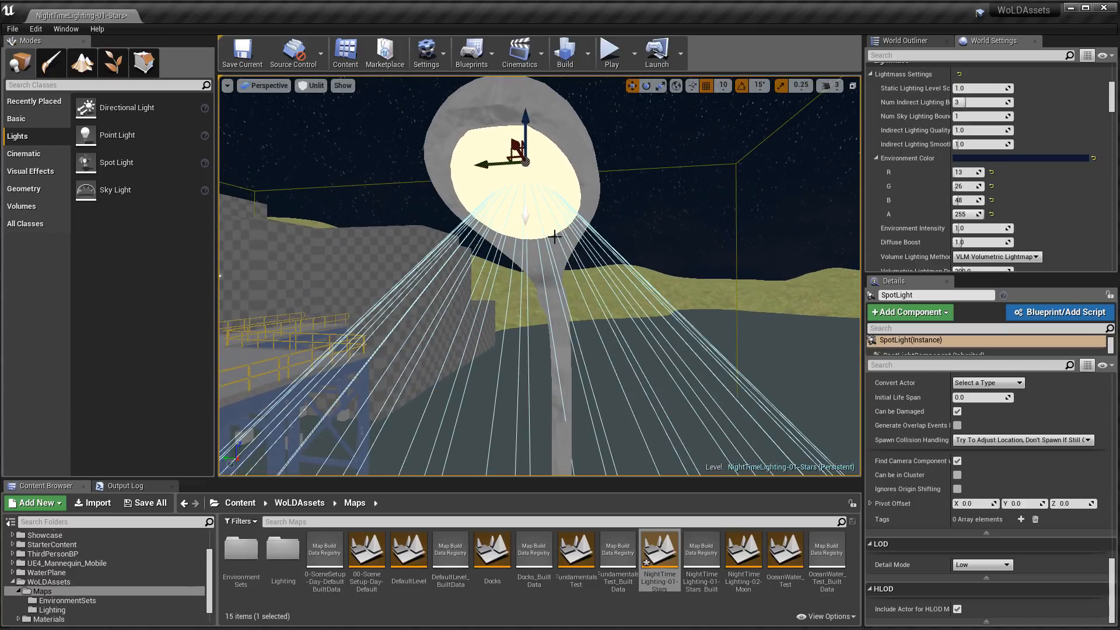
{"action": "left_click_drag", "start_coordinate": [526, 137], "coordinate": [526, 165]}
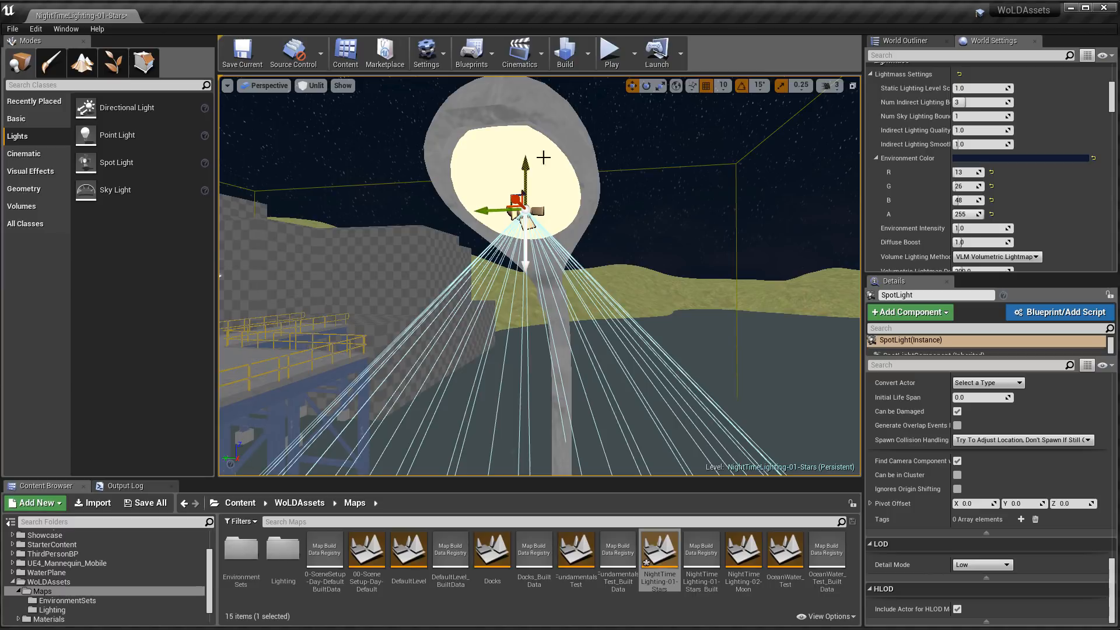
Refine the spot light's position inside the lamp head, reducing the grid snap size to 5 and finally to 1.
{"action": "left_click", "coordinate": [723, 85]}
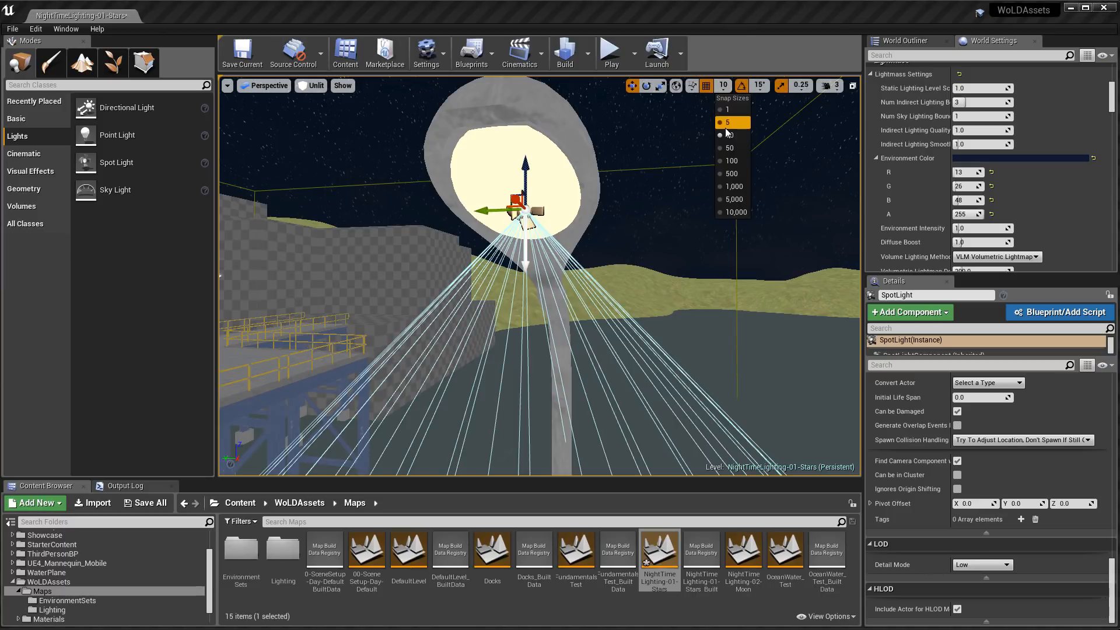
{"action": "left_click", "coordinate": [718, 125]}
{"action": "left_click_drag", "start_coordinate": [492, 211], "coordinate": [469, 211]}
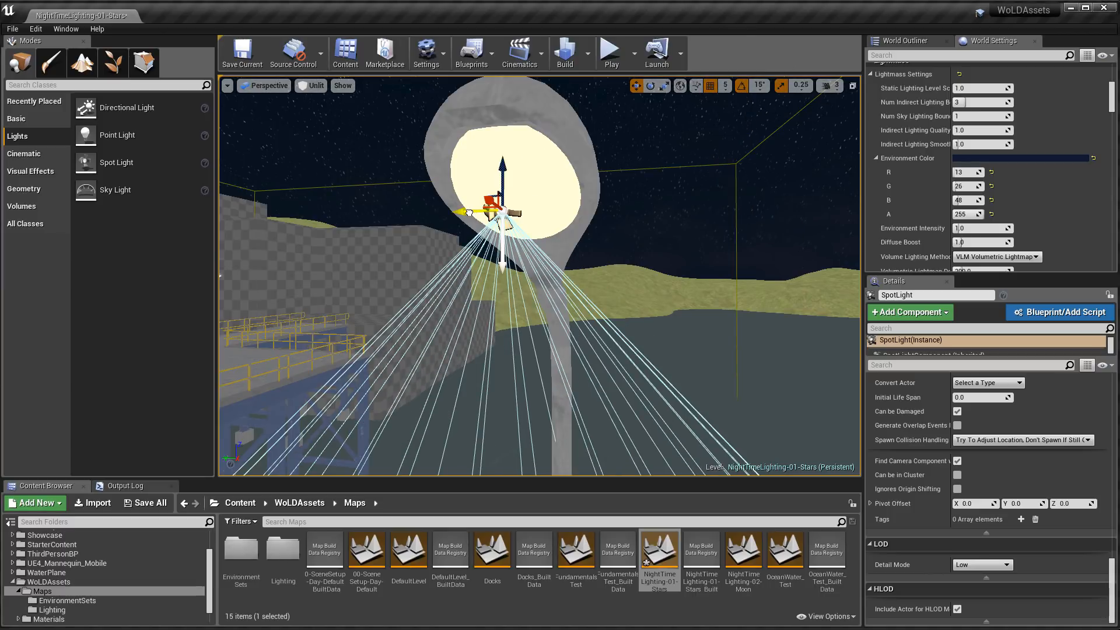
{"action": "right_click_drag", "start_coordinate": [572, 212], "coordinate": [431, 219]}
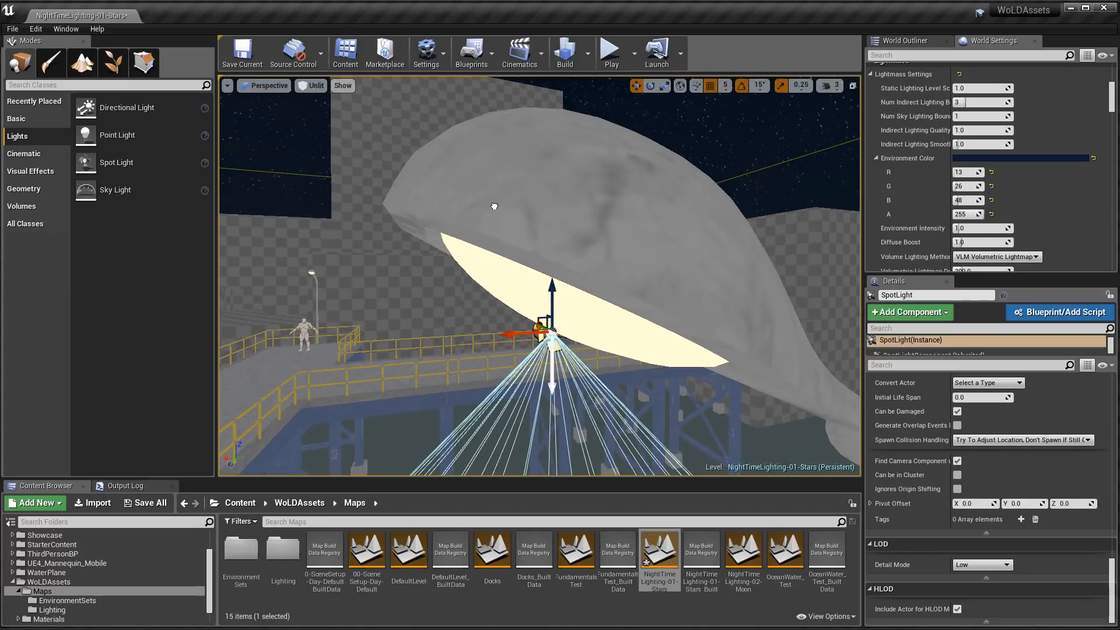
{"action": "key", "text": "ctrl+z"}
{"action": "right_click_drag", "start_coordinate": [509, 257], "coordinate": [625, 251]}
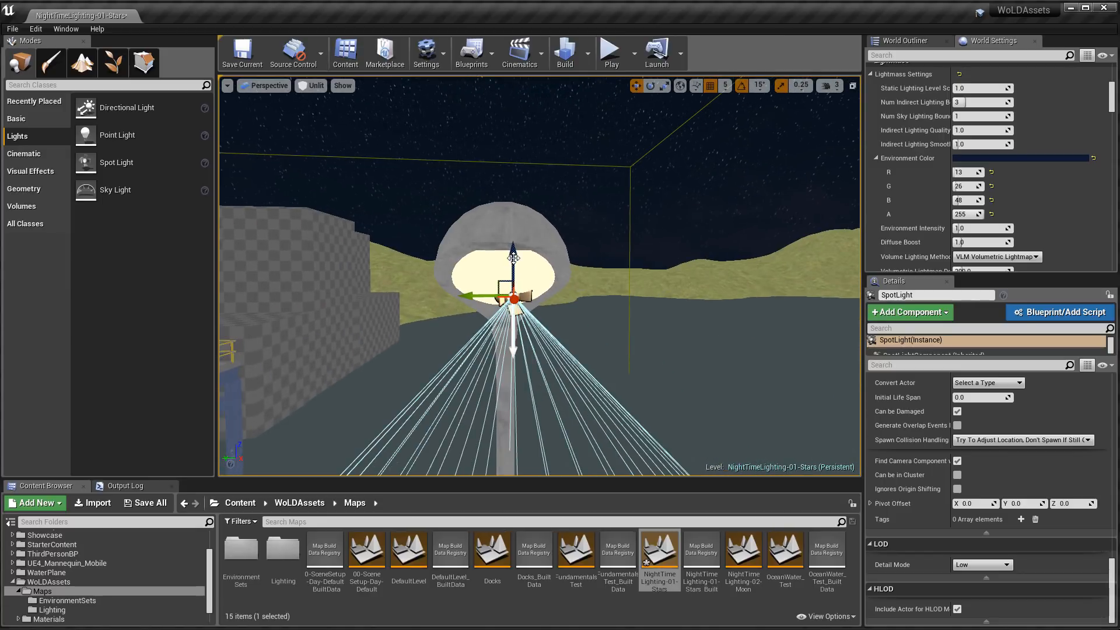
{"action": "left_click_drag", "start_coordinate": [509, 250], "coordinate": [472, 257]}
{"action": "key", "text": "["}
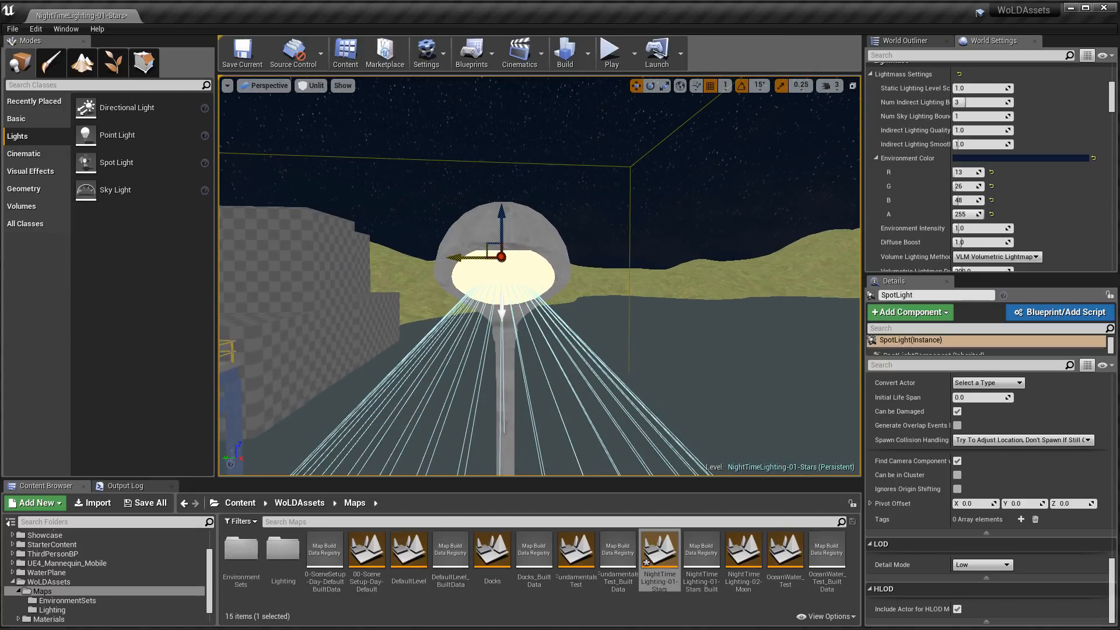
Rotate the spot light to a Y rotation of about -60° so it aims across the dock platform.
{"action": "right_click_drag", "start_coordinate": [525, 243], "coordinate": [630, 243]}
{"action": "key", "text": "e"}
{"action": "left_click_drag", "start_coordinate": [547, 229], "coordinate": [533, 210]}
{"action": "right_click_drag", "start_coordinate": [546, 261], "coordinate": [431, 253]}
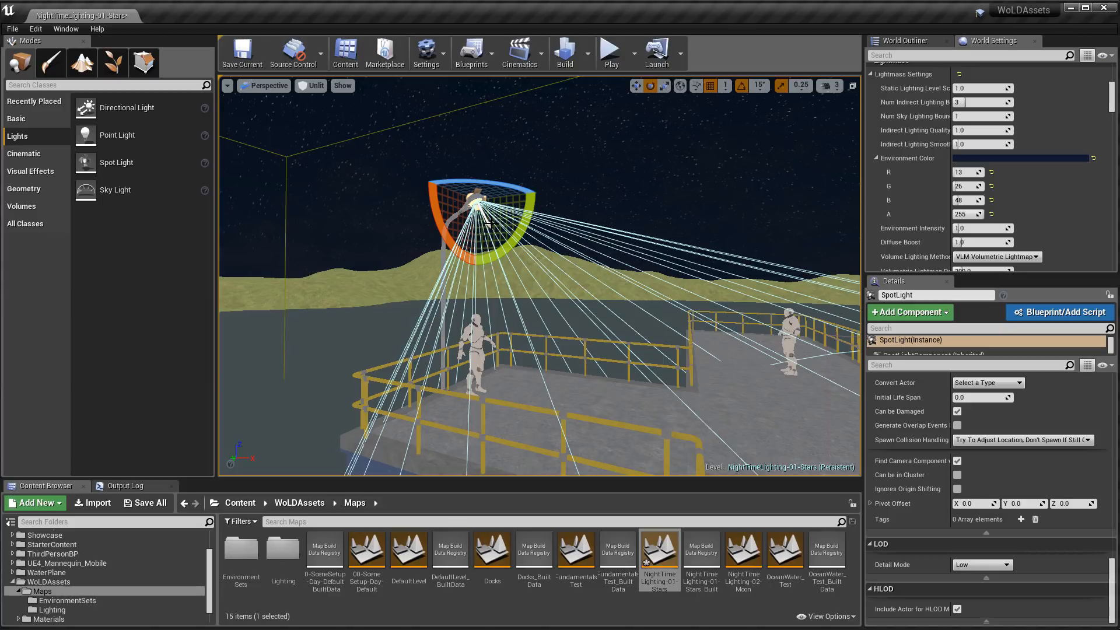
Switch the viewport to Lit mode and set the spot light's Intensity to 14000.
{"action": "scroll", "coordinate": [971, 393], "scroll_direction": "up", "scroll_amount": 5}
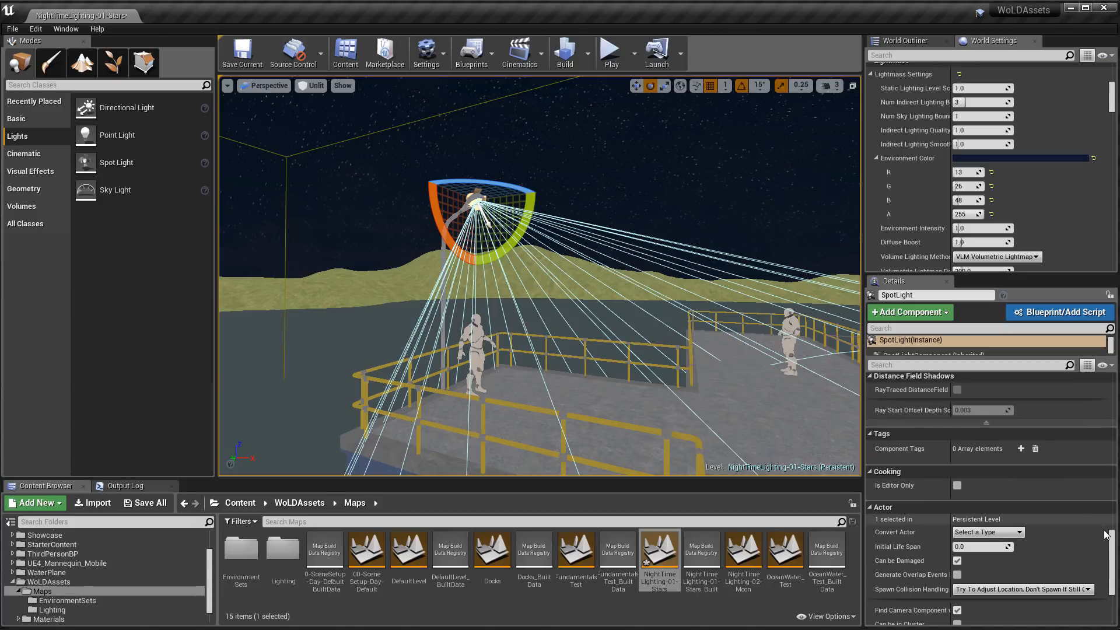
{"action": "left_click_drag", "start_coordinate": [1113, 542], "coordinate": [1111, 382]}
{"action": "right_click_drag", "start_coordinate": [820, 407], "coordinate": [834, 421]}
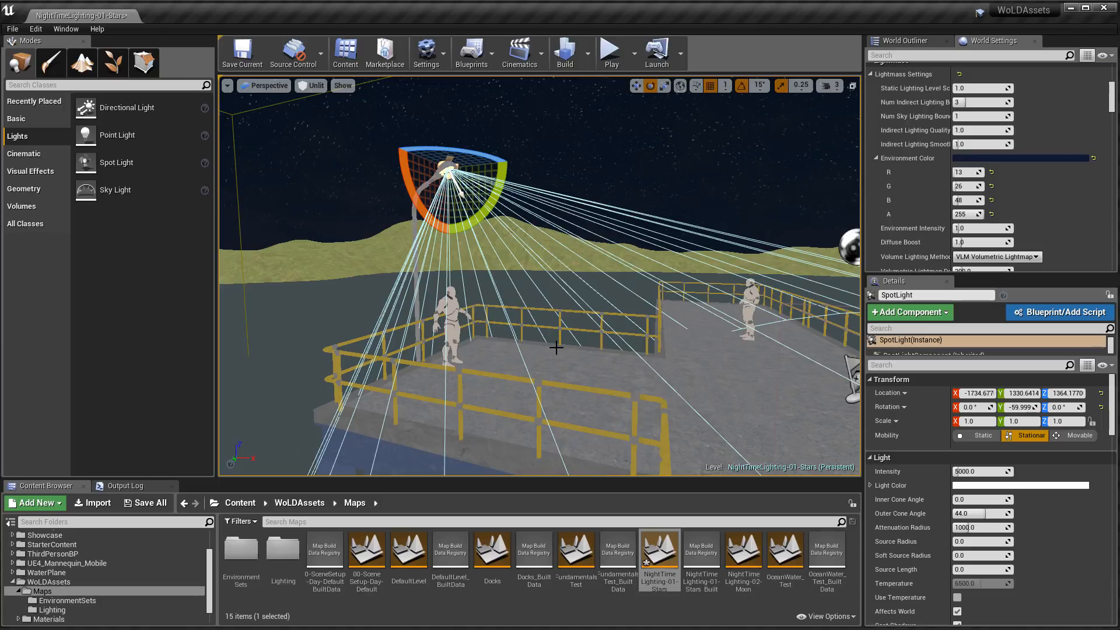
{"action": "key", "text": "alt+4"}
{"action": "key", "text": "d"}
{"action": "right_click_drag", "start_coordinate": [557, 347], "coordinate": [513, 356]}
{"action": "left_click", "coordinate": [985, 471]}
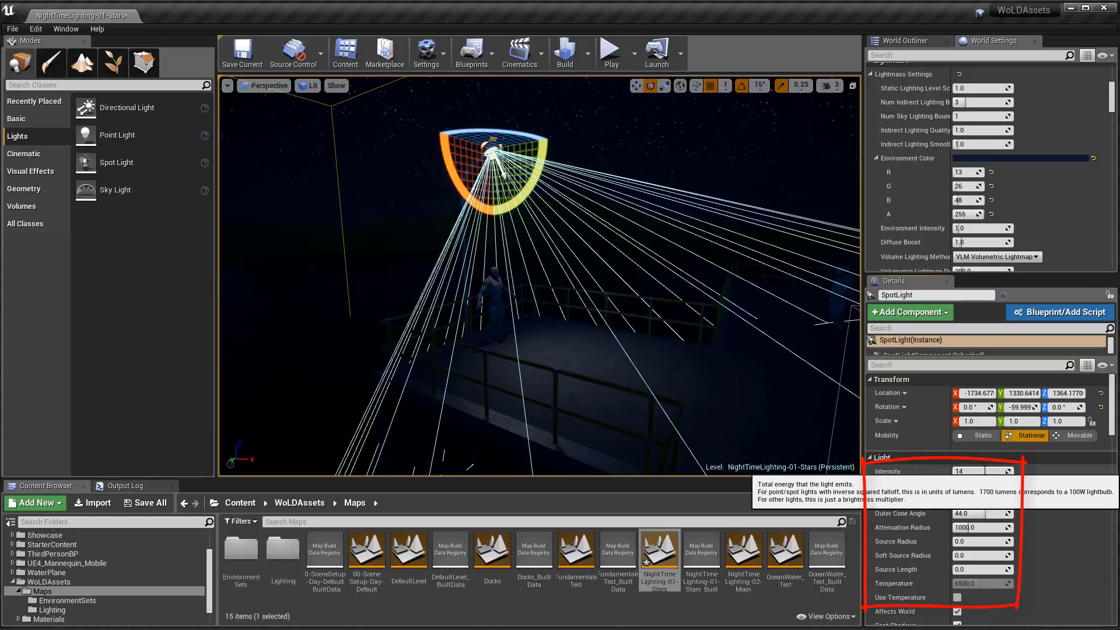
{"action": "type", "text": "14000"}
{"action": "key", "text": "Return"}
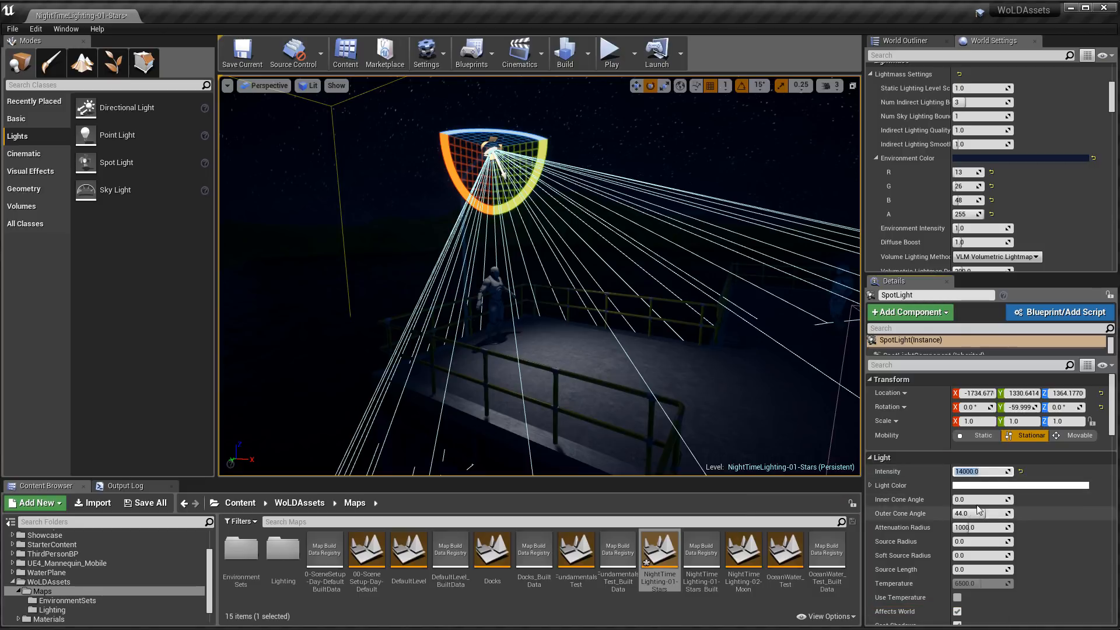
Set the spot light's Light Color to the pale yellow with Hex sRGB F9F3BBFF.
{"action": "left_click", "coordinate": [983, 472]}
{"action": "double_click", "coordinate": [974, 472]}
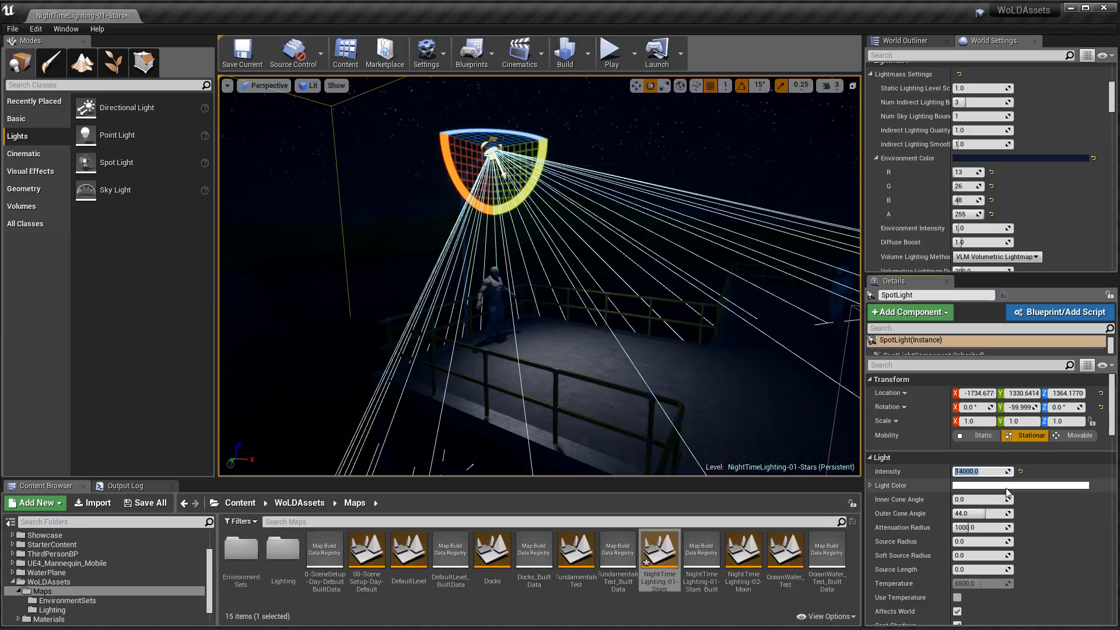
{"action": "left_click", "coordinate": [1009, 488]}
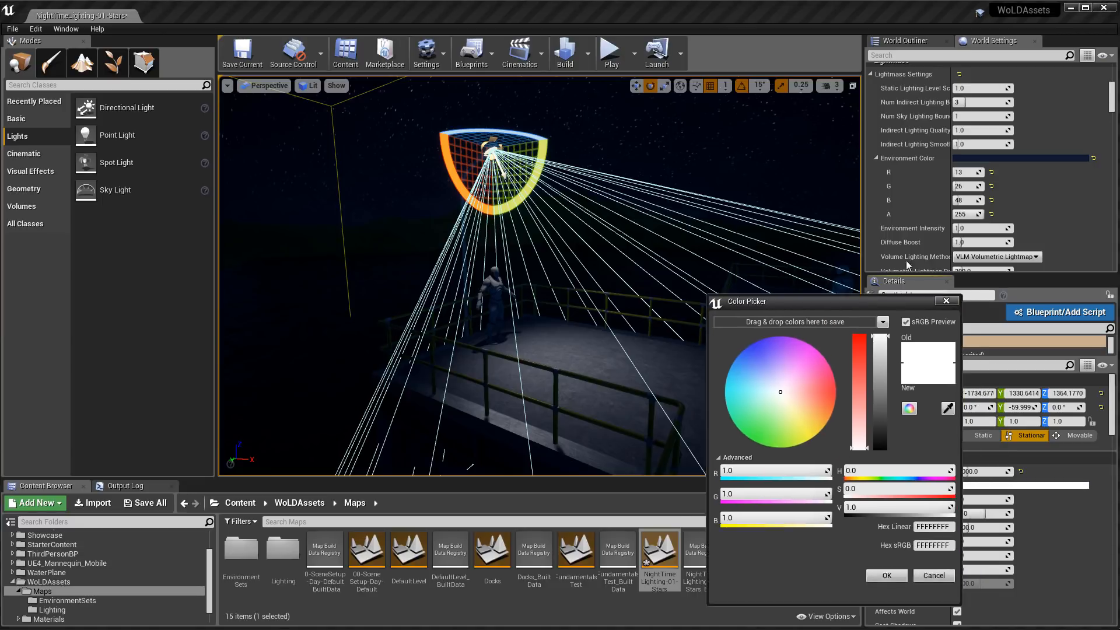
{"action": "left_click_drag", "start_coordinate": [806, 319], "coordinate": [767, 336]}
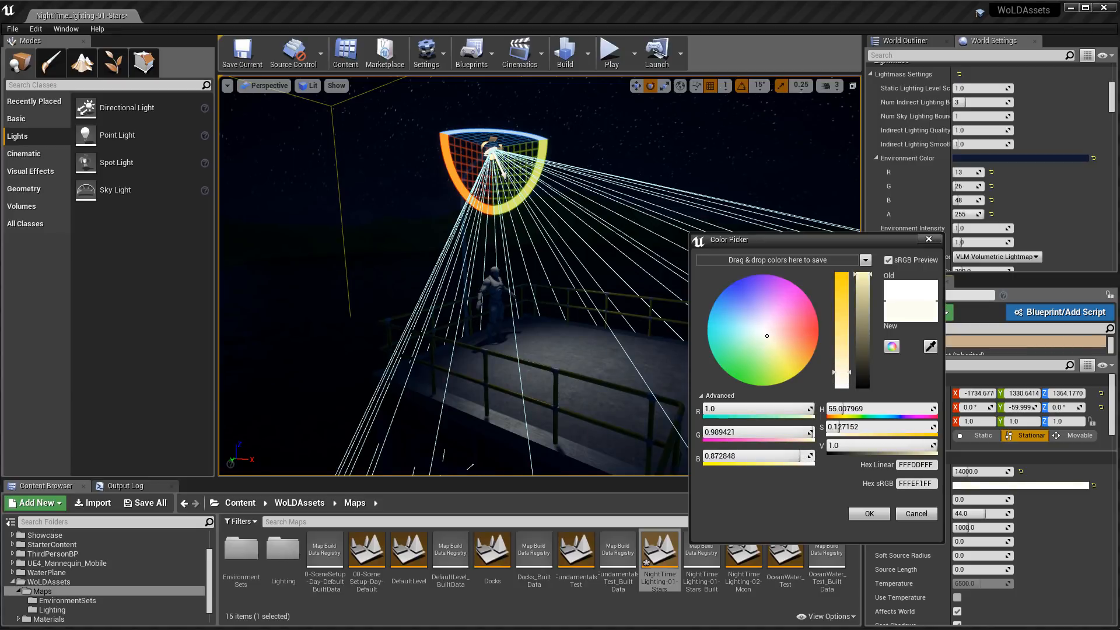
{"action": "left_click", "coordinate": [919, 483]}
{"action": "type", "text": "F9F3BBFF"}
{"action": "left_click", "coordinate": [875, 514]}
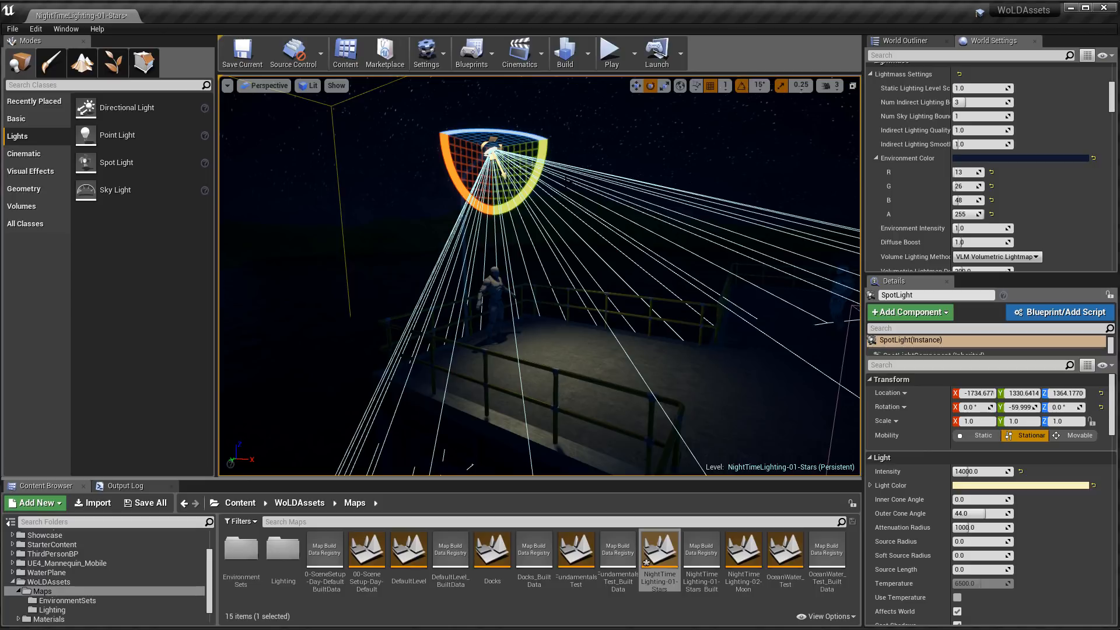
Set the spot light's Inner Cone Angle to 50 and Outer Cone Angle to 75.
{"action": "left_click", "coordinate": [990, 500]}
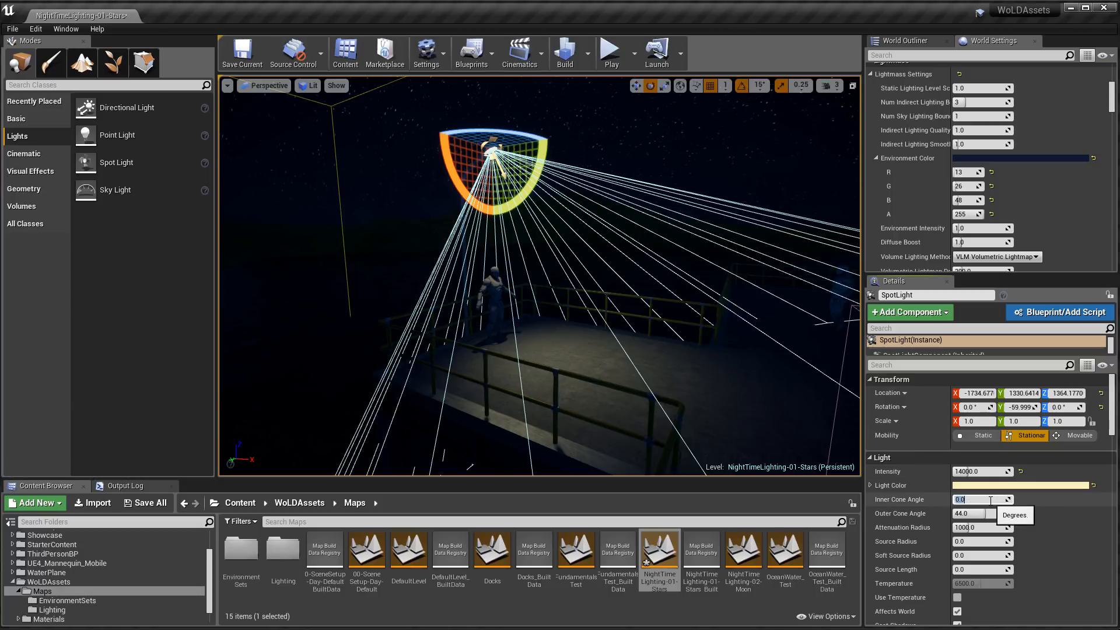
{"action": "type", "text": "50"}
{"action": "key", "text": "Return"}
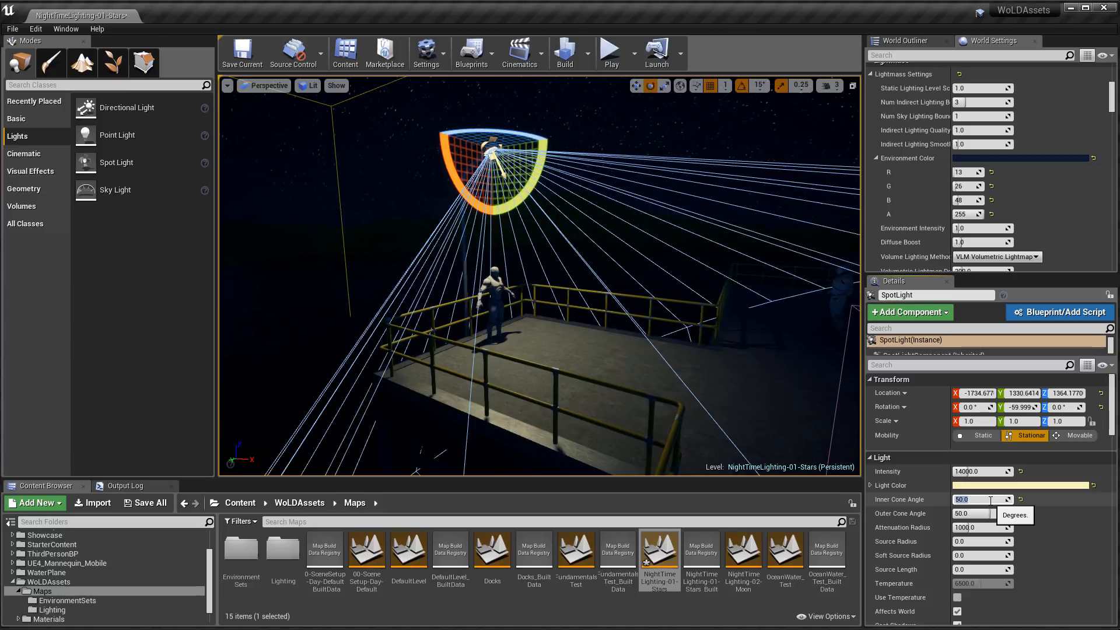
{"action": "right_click_drag", "start_coordinate": [671, 326], "coordinate": [677, 291]}
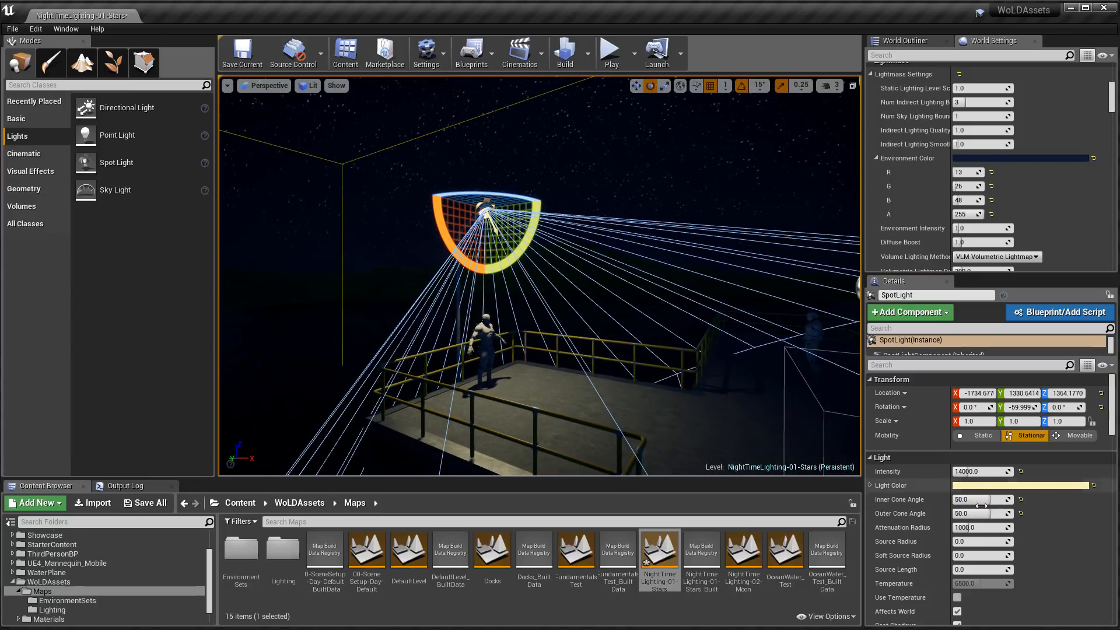
{"action": "left_click_drag", "start_coordinate": [977, 514], "coordinate": [998, 514]}
{"action": "left_click", "coordinate": [987, 513]}
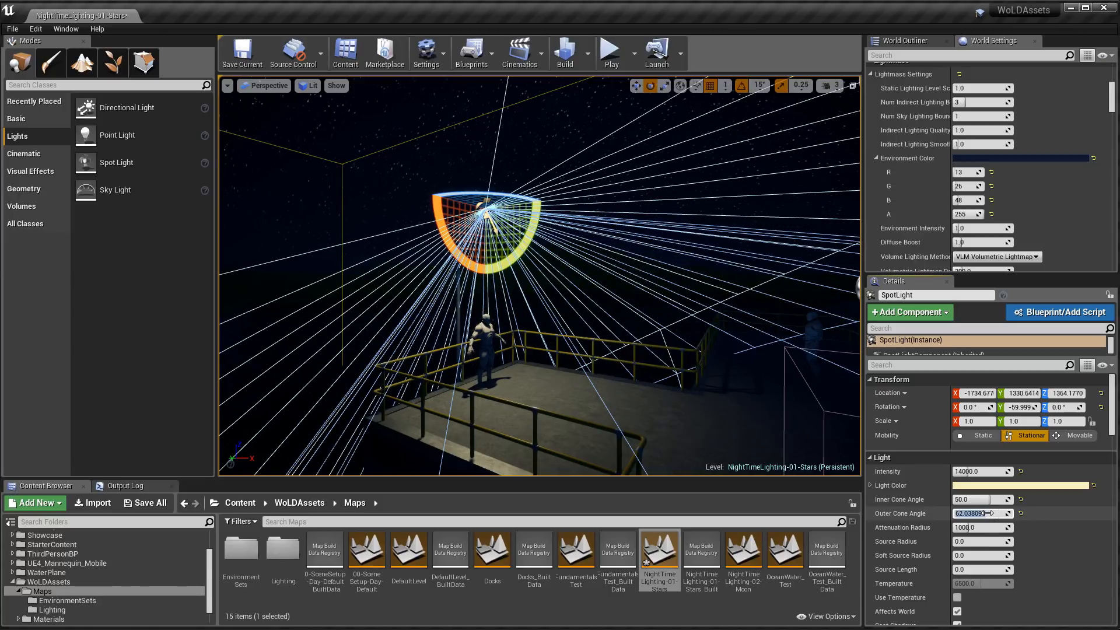
{"action": "type", "text": "75"}
{"action": "key", "text": "Return"}
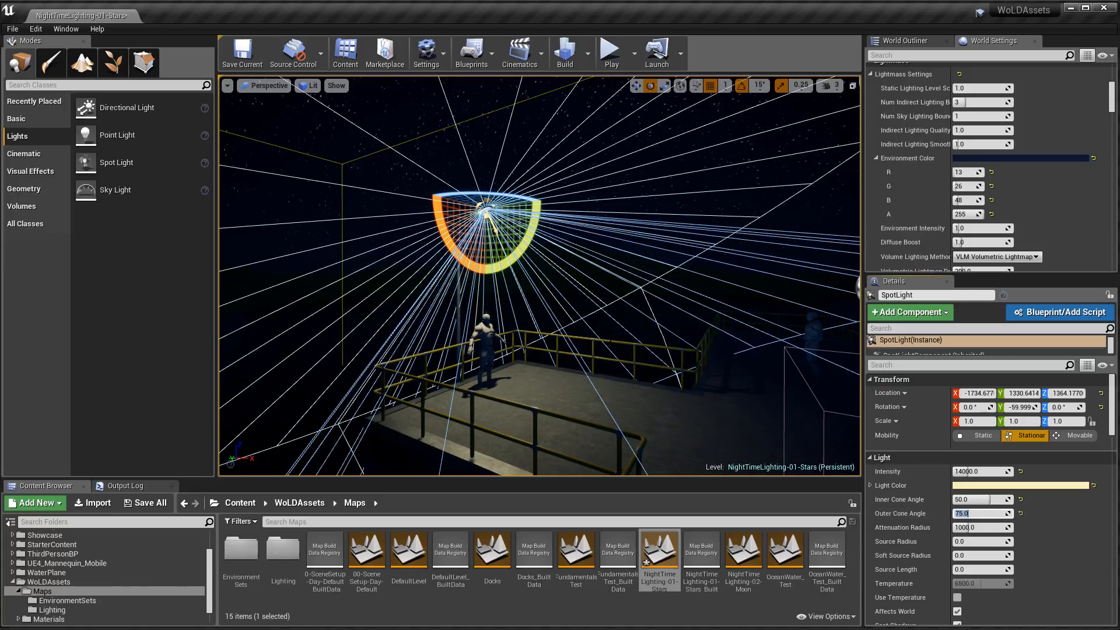
Enable Use Temperature on the spot light and set its Temperature to 5500.
{"action": "scroll", "coordinate": [1030, 509], "scroll_direction": "down", "scroll_amount": 2}
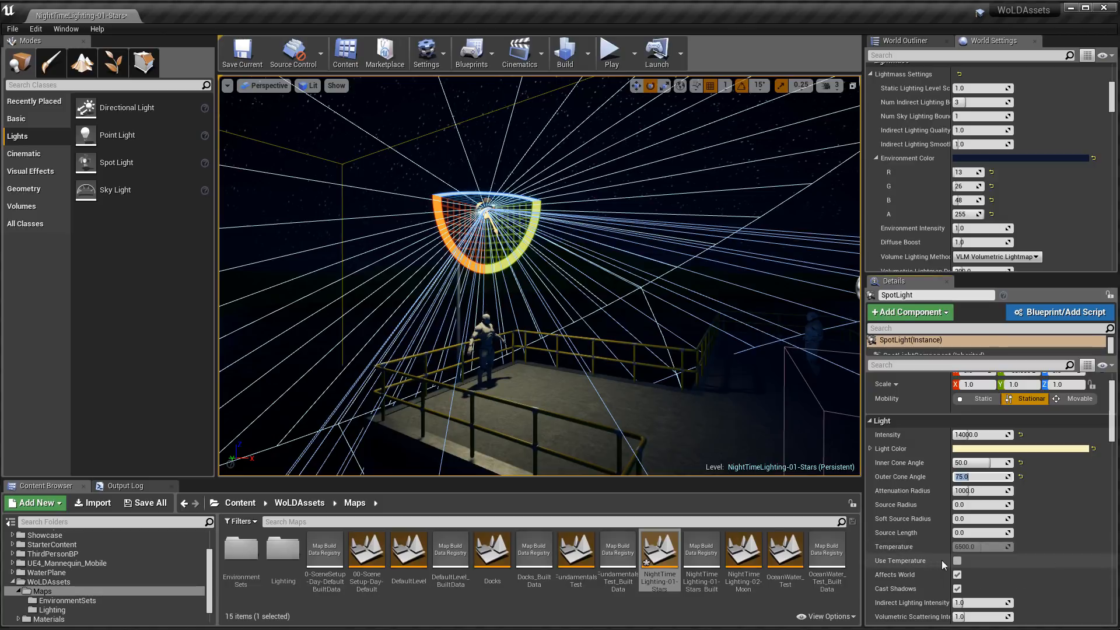
{"action": "left_click", "coordinate": [957, 560]}
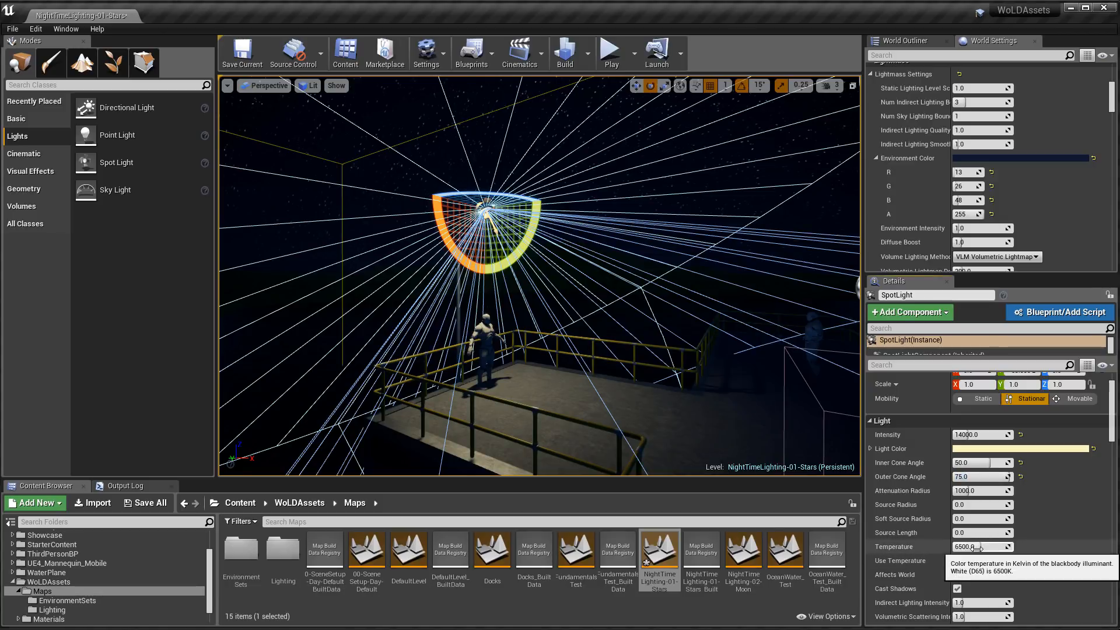
{"action": "left_click", "coordinate": [978, 548]}
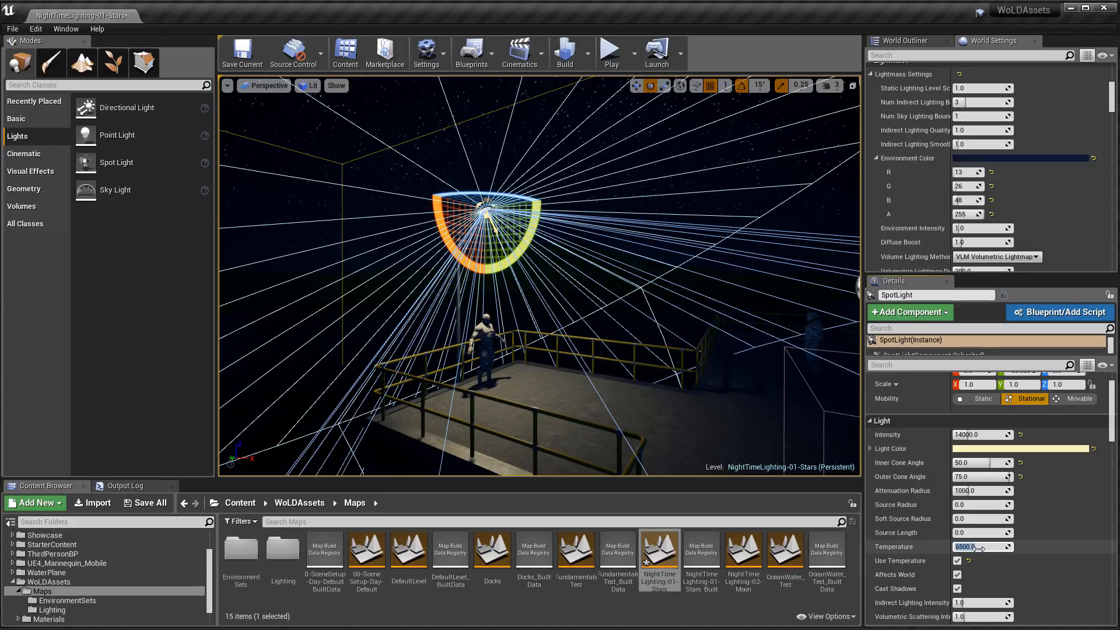
{"action": "type", "text": "5500"}
{"action": "key", "text": "Return"}
Duplicate the spot light from the corner lamp and move the copy toward the next light post.
{"action": "right_click_drag", "start_coordinate": [718, 408], "coordinate": [520, 379]}
{"action": "key", "text": "g"}
{"action": "key", "text": "d"}
{"action": "key", "text": "g"}
{"action": "key", "text": "w"}
{"action": "key", "text": "d"}
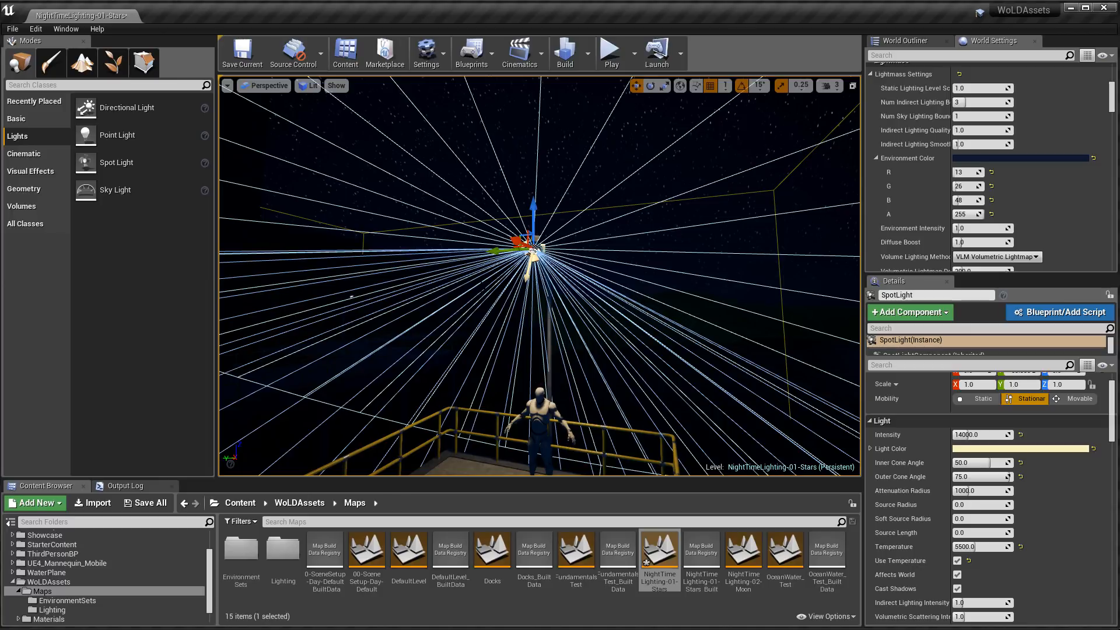
{"action": "left_click_drag", "start_coordinate": [495, 251], "coordinate": [560, 250], "text": "alt+shift"}
{"action": "key", "text": "d"}
{"action": "right_click_drag", "start_coordinate": [560, 249], "coordinate": [466, 263]}
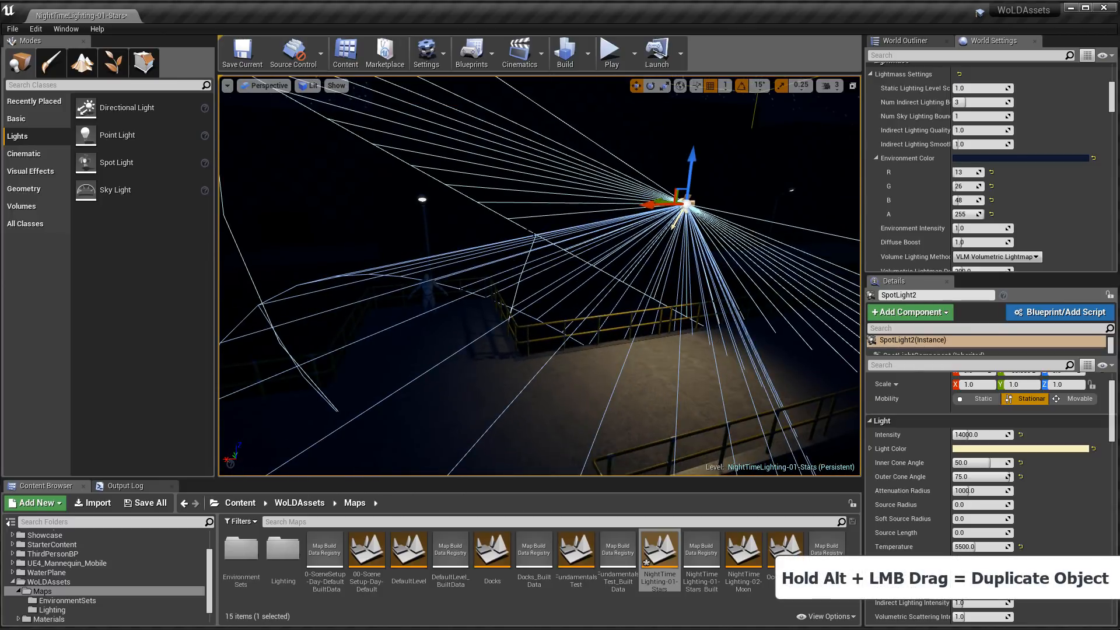
{"action": "left_click_drag", "start_coordinate": [655, 205], "coordinate": [413, 199]}
In Unlit mode, align the duplicated spot light with the second light post's lamp head.
{"action": "right_click_drag", "start_coordinate": [413, 198], "coordinate": [548, 195]}
{"action": "key", "text": "w"}
{"action": "key", "text": "a"}
{"action": "key", "text": "alt+3"}
{"action": "key", "text": "space"}
{"action": "key", "text": "space"}
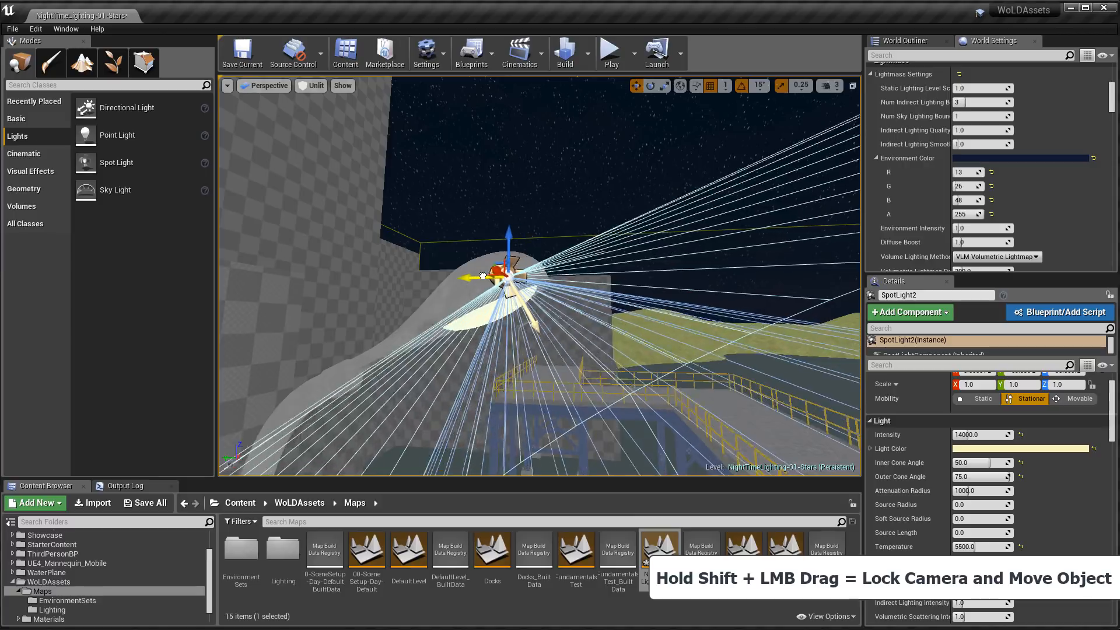
{"action": "left_click_drag", "start_coordinate": [482, 276], "coordinate": [452, 276]}
Duplicate the second spot light and position the copy in the lamp head of the third light post.
{"action": "left_click_drag", "start_coordinate": [453, 275], "coordinate": [659, 282], "text": "alt"}
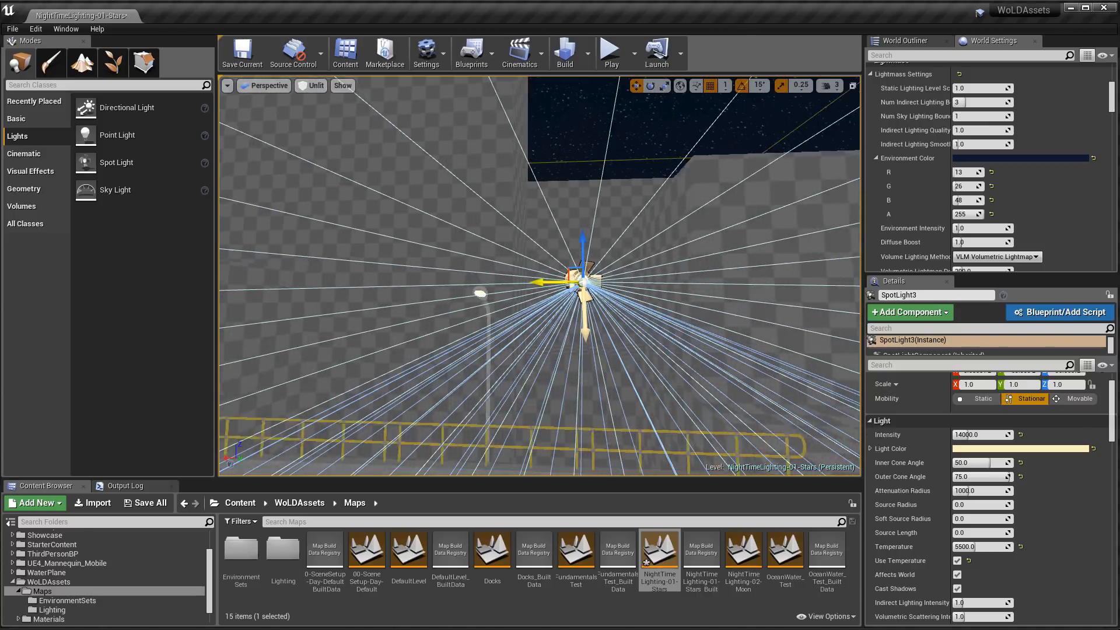
{"action": "left_click_drag", "start_coordinate": [546, 283], "coordinate": [589, 266], "text": "alt+shift"}
{"action": "left_click_drag", "start_coordinate": [431, 267], "coordinate": [552, 266]}
{"action": "left_click_drag", "start_coordinate": [582, 230], "coordinate": [581, 231]}
{"action": "left_click_drag", "start_coordinate": [582, 231], "coordinate": [463, 230], "text": "alt"}
Return the viewport to Lit mode and turn on Game View to inspect the dock lighting without editor overlays.
{"action": "key", "text": "alt+4"}
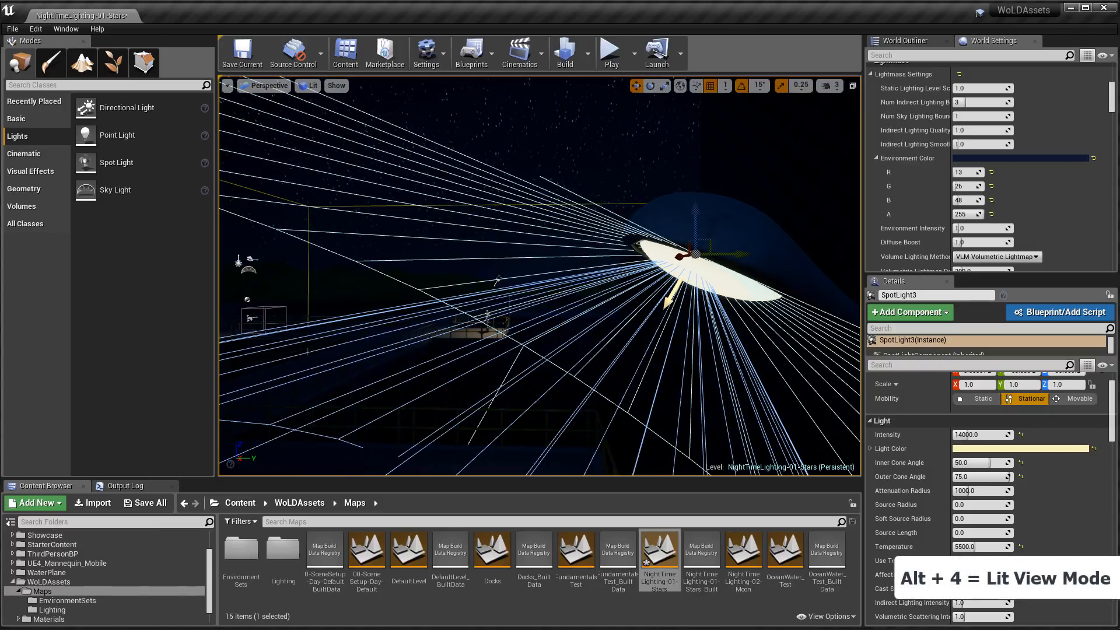
{"action": "right_click_drag", "start_coordinate": [540, 276], "coordinate": [630, 275]}
{"action": "key", "text": "g"}
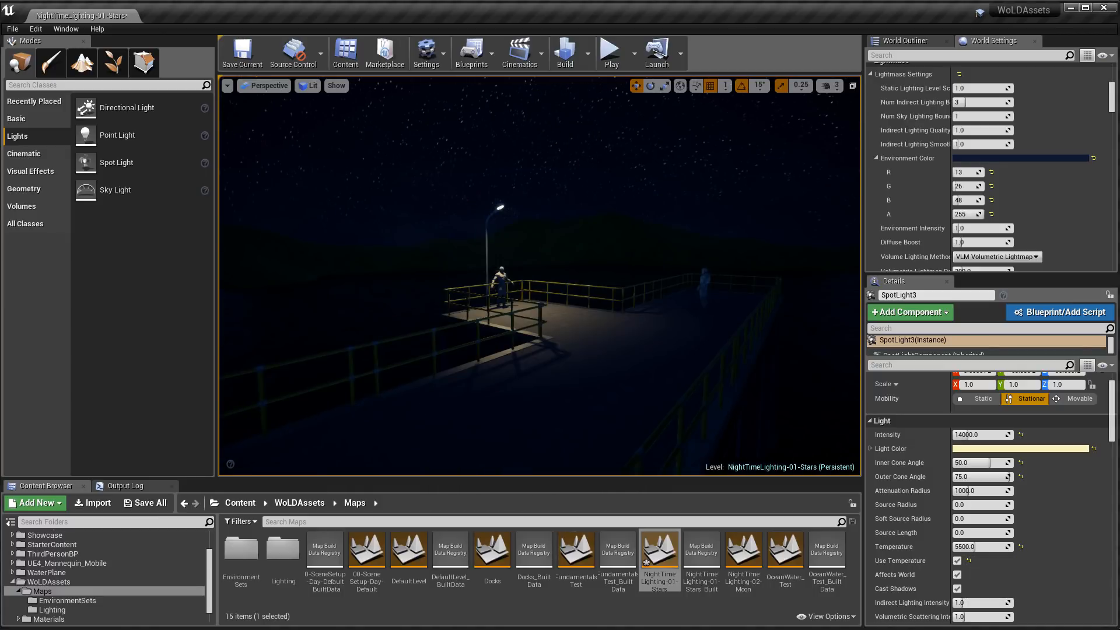
Build the level's lighting and turn off Game View to show the editor overlays again.
{"action": "left_click", "coordinate": [565, 52]}
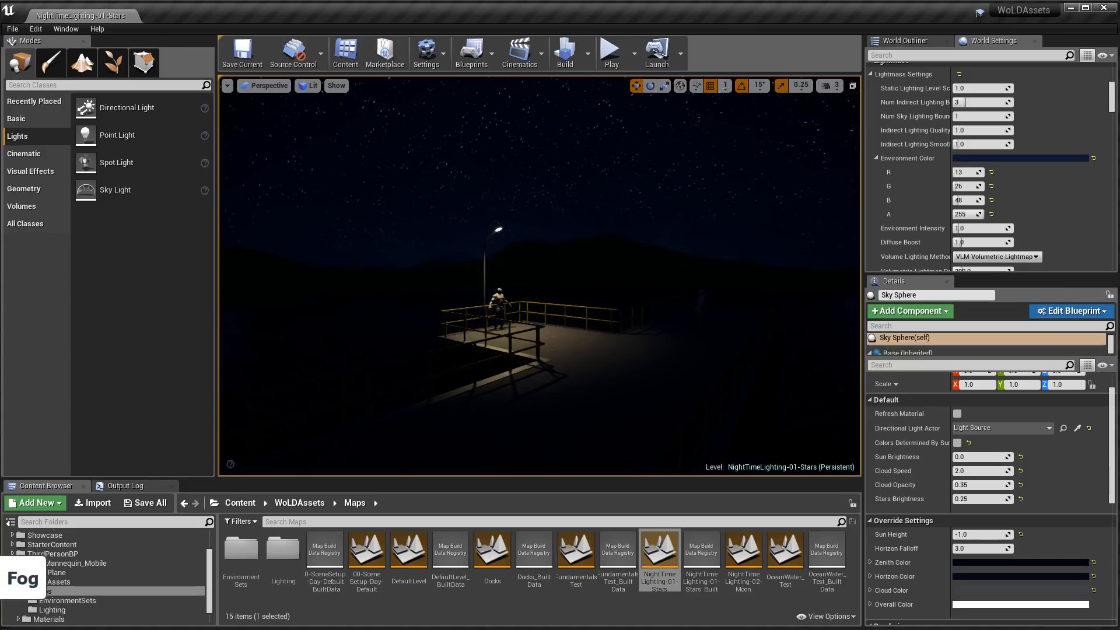
{"action": "key", "text": "g"}
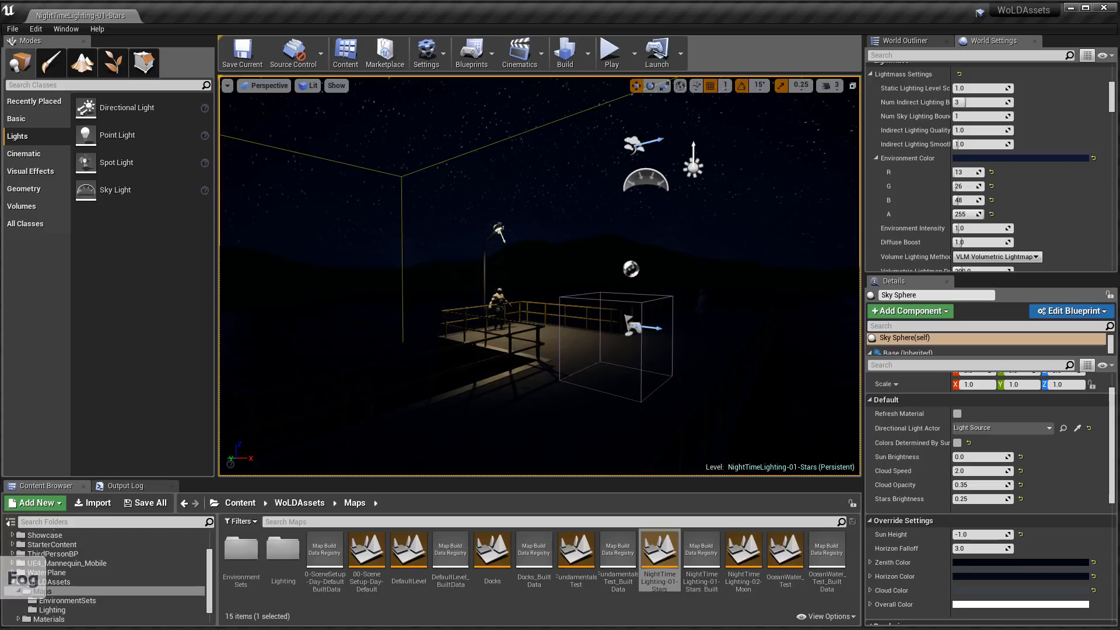
Select the Atmospheric Fog actor and make sure its Visible rendering option is off.
{"action": "left_click", "coordinate": [633, 143]}
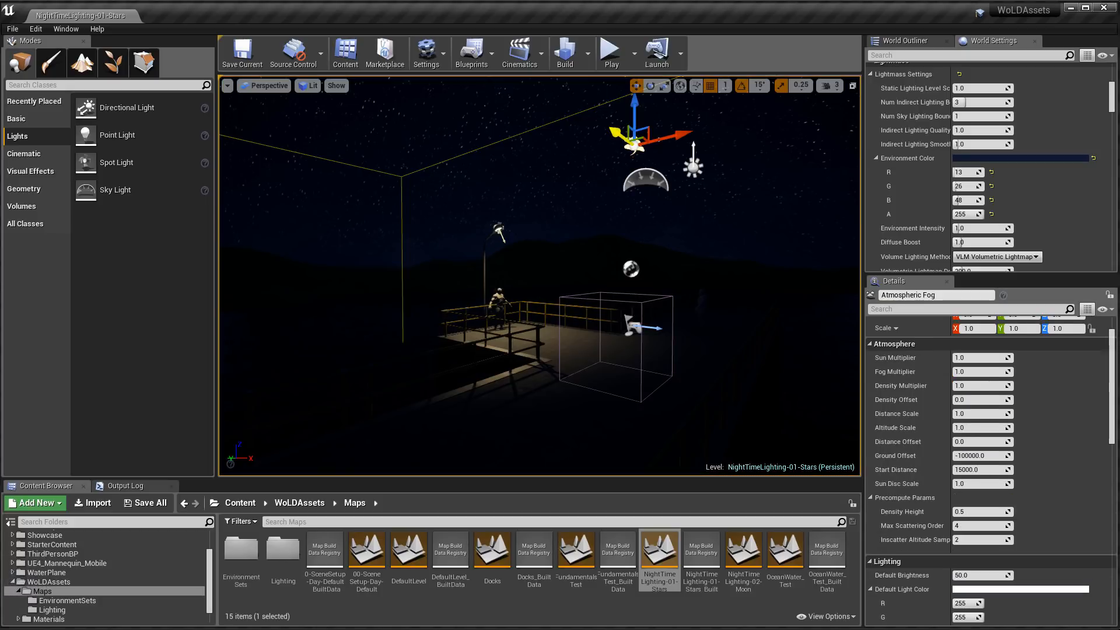
{"action": "left_click", "coordinate": [693, 167]}
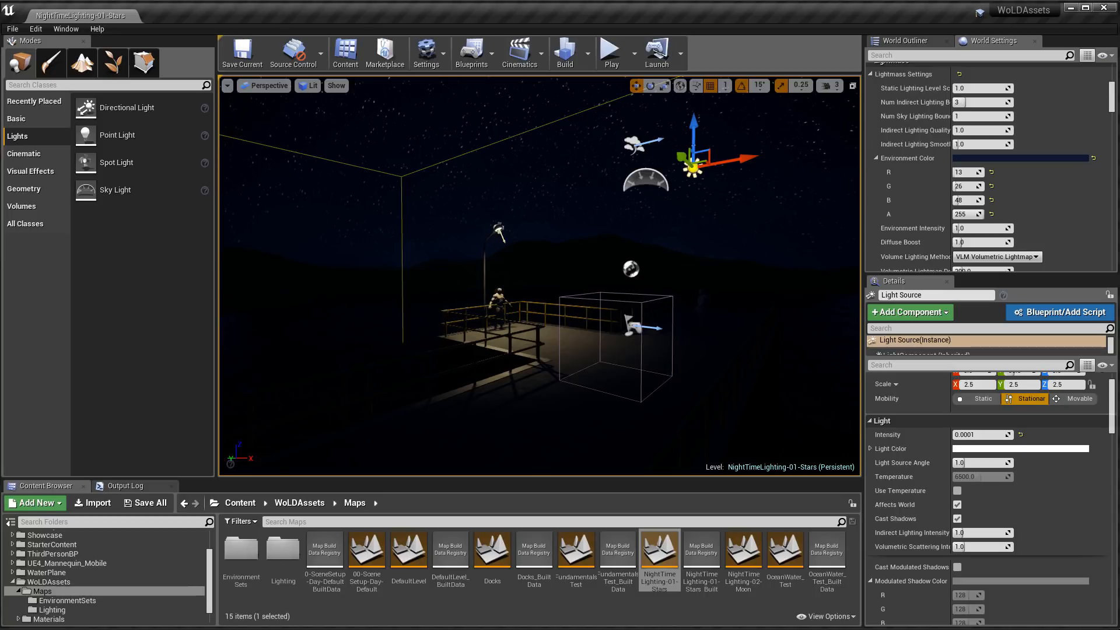
{"action": "left_click", "coordinate": [633, 143]}
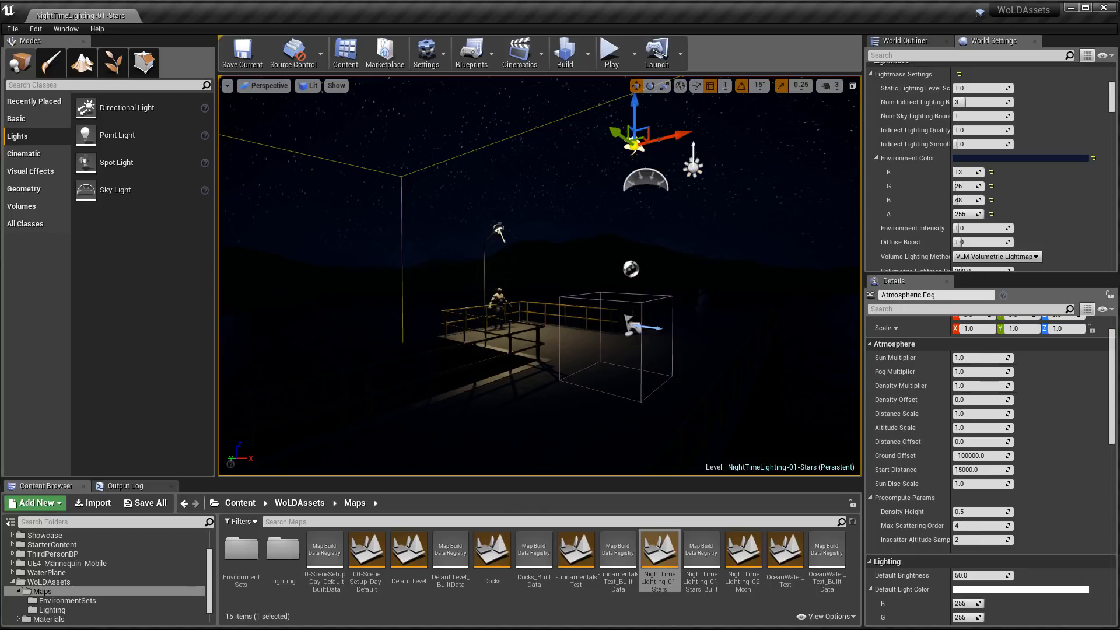
{"action": "scroll", "coordinate": [1022, 442], "scroll_direction": "down", "scroll_amount": 8}
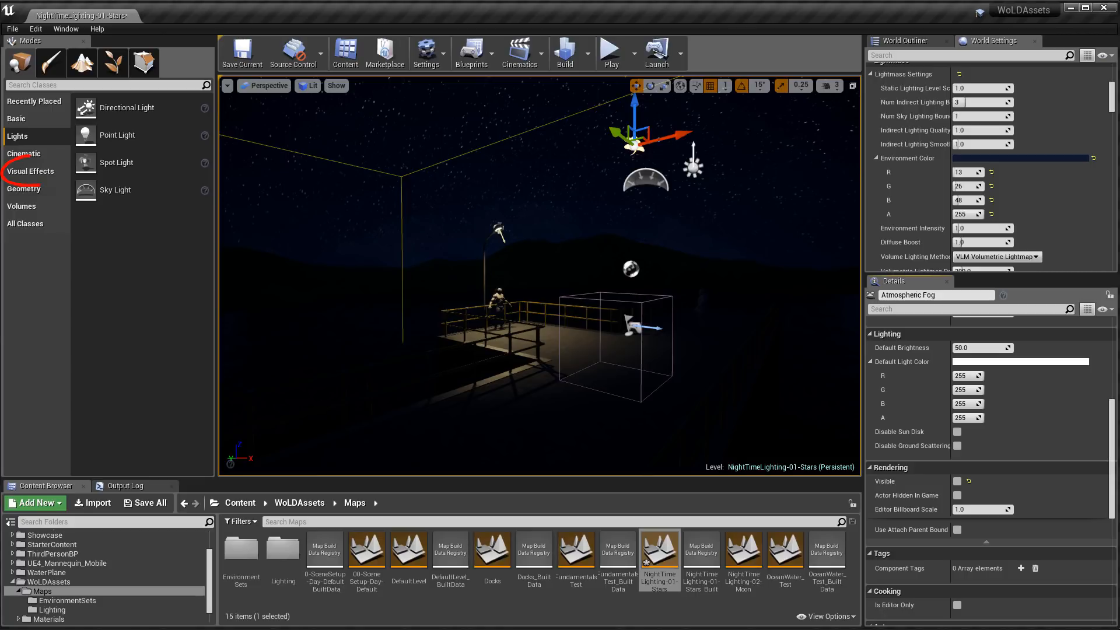
Add an Exponential Height Fog actor to the level and set its Fog Density to 0.35.
{"action": "left_click", "coordinate": [30, 171]}
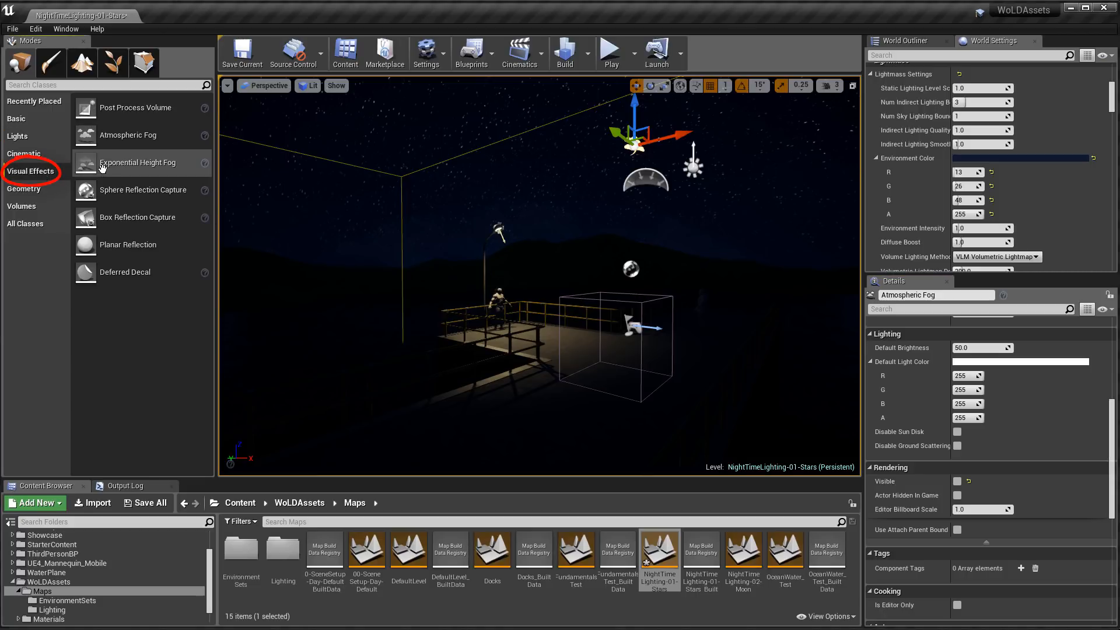
{"action": "mouse_move", "coordinate": [151, 163]}
{"action": "left_mouse_down"}
{"action": "mouse_move", "coordinate": [505, 316]}
{"action": "mouse_move", "coordinate": [562, 419]}
{"action": "mouse_move", "coordinate": [560, 186]}
{"action": "left_mouse_up"}
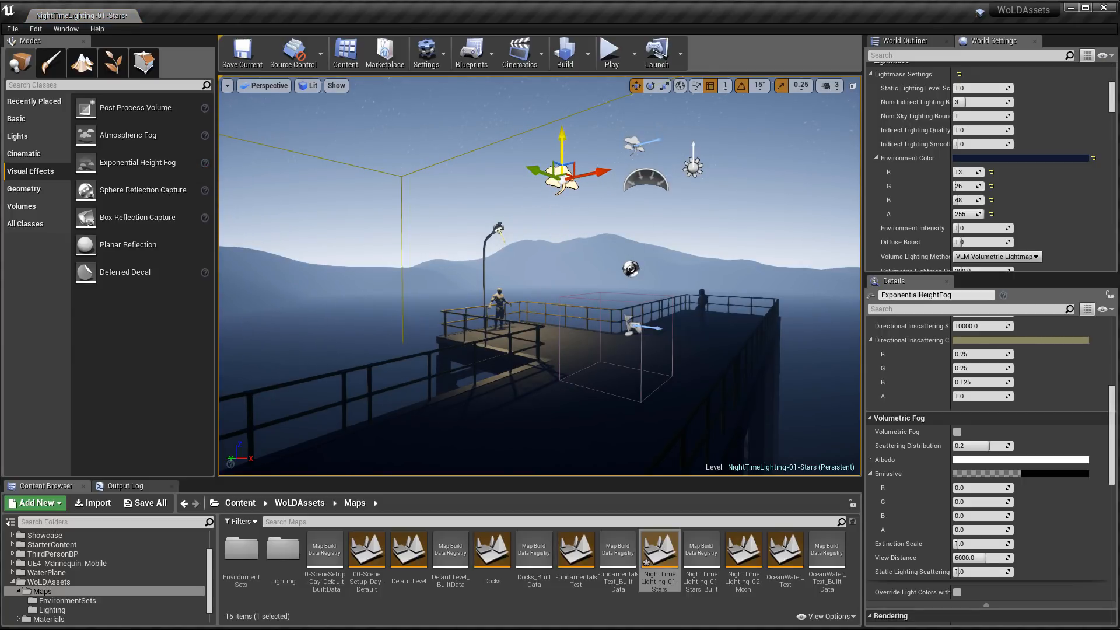
{"action": "scroll", "coordinate": [961, 438], "scroll_direction": "up", "scroll_amount": 8}
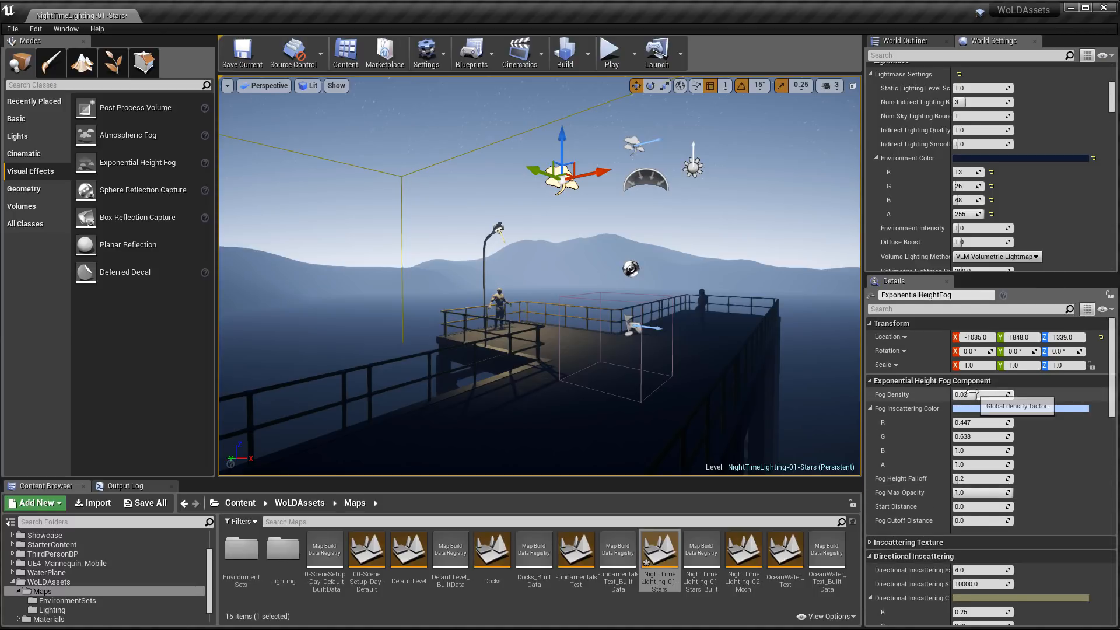
{"action": "left_click", "coordinate": [976, 395]}
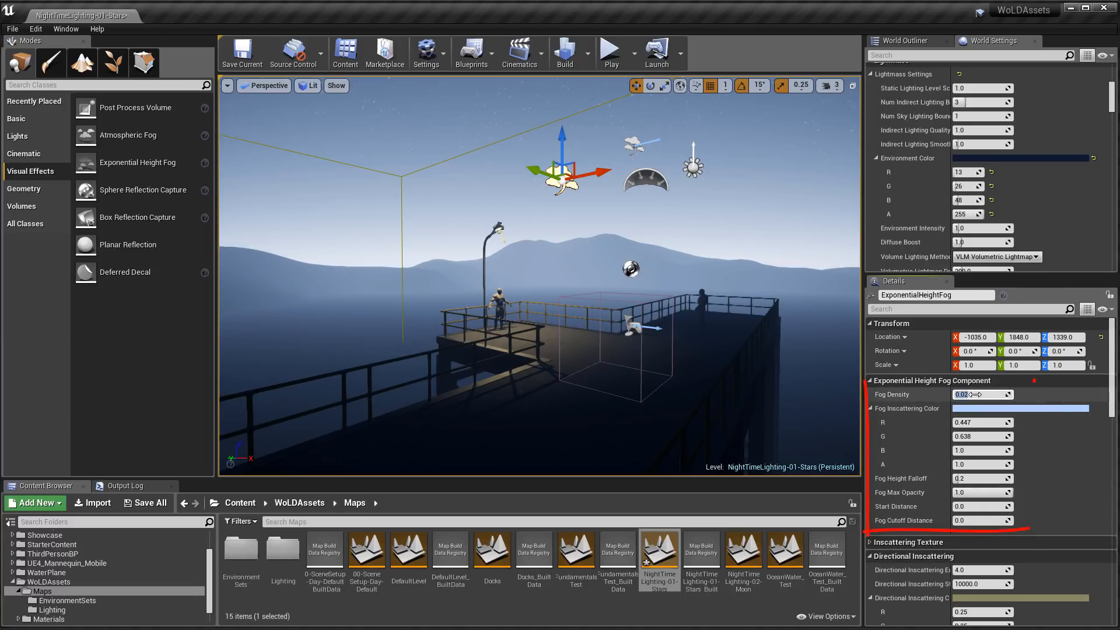
{"action": "key", "text": "BackSpace"}
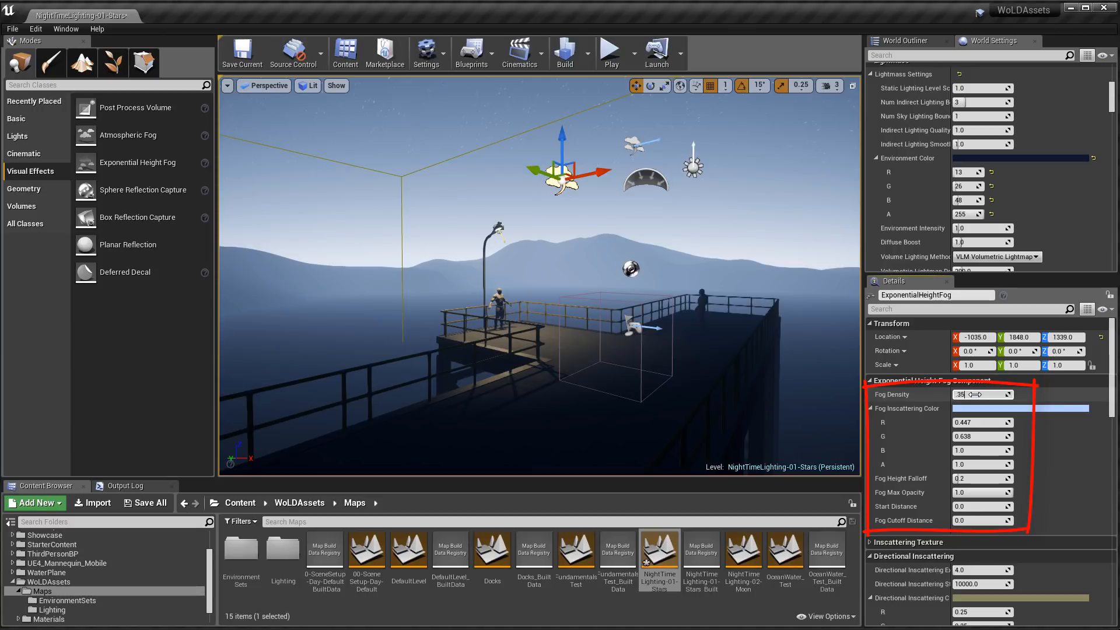
{"action": "type", "text": ".35"}
{"action": "key", "text": "Return"}
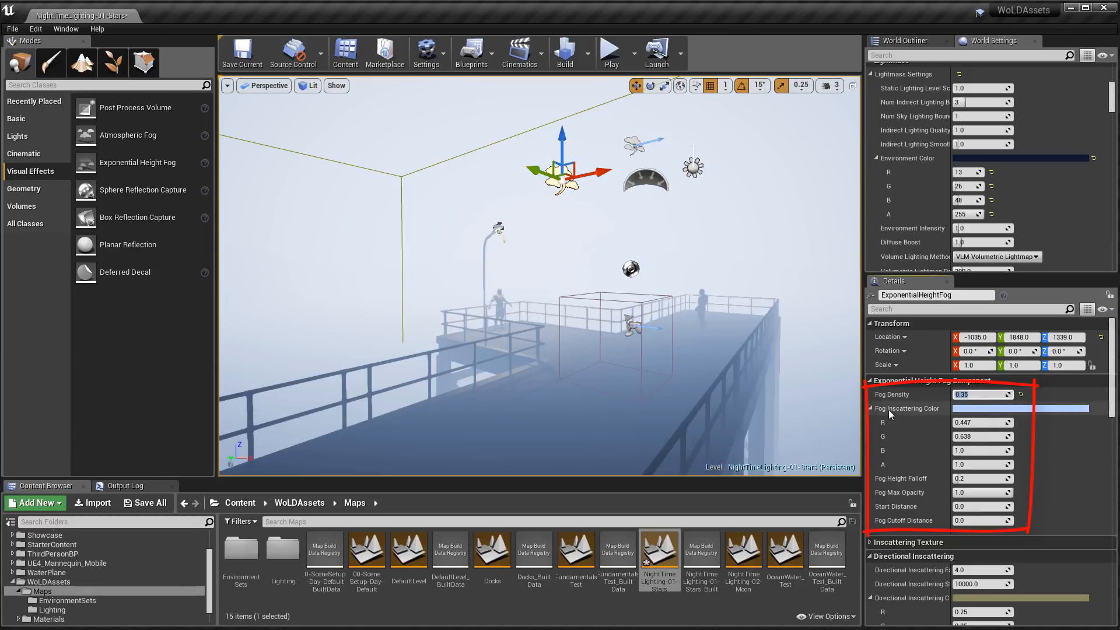
Set the height fog's Fog Inscattering Color to the dark blue Hex sRGB value 0F1320FF.
{"action": "left_click", "coordinate": [962, 412]}
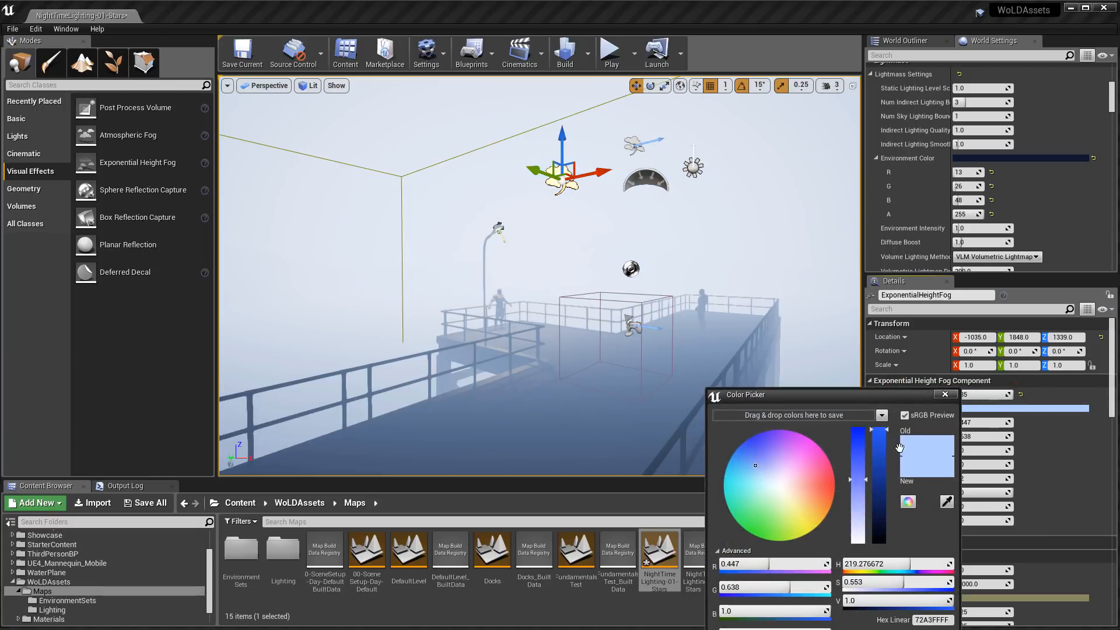
{"action": "left_click_drag", "start_coordinate": [883, 483], "coordinate": [884, 531]}
{"action": "left_click_drag", "start_coordinate": [873, 395], "coordinate": [821, 250]}
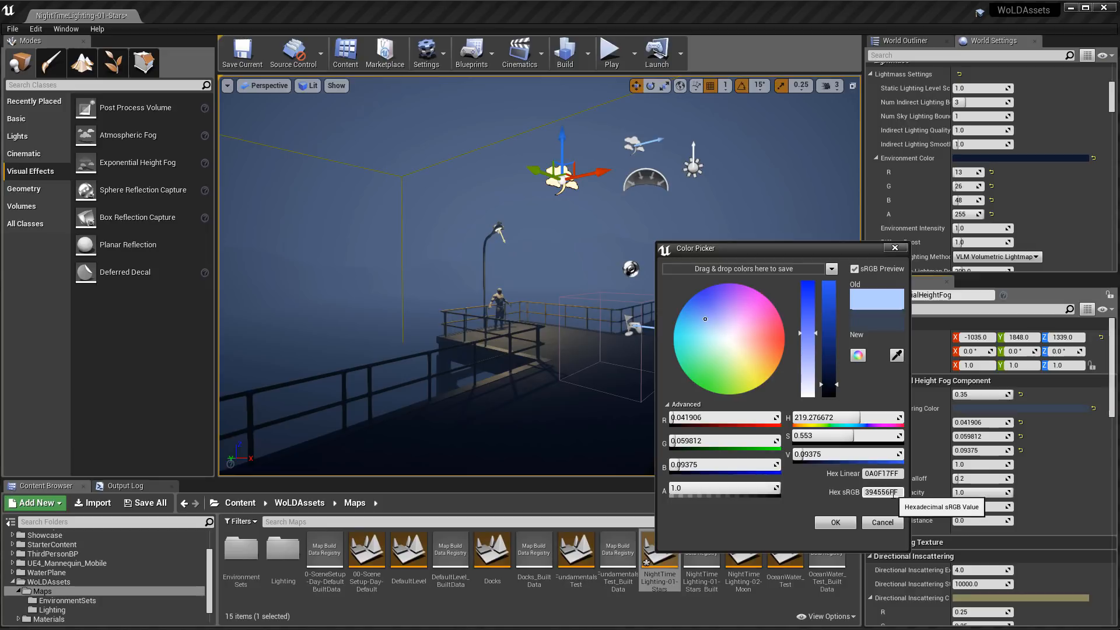
{"action": "left_click", "coordinate": [866, 492]}
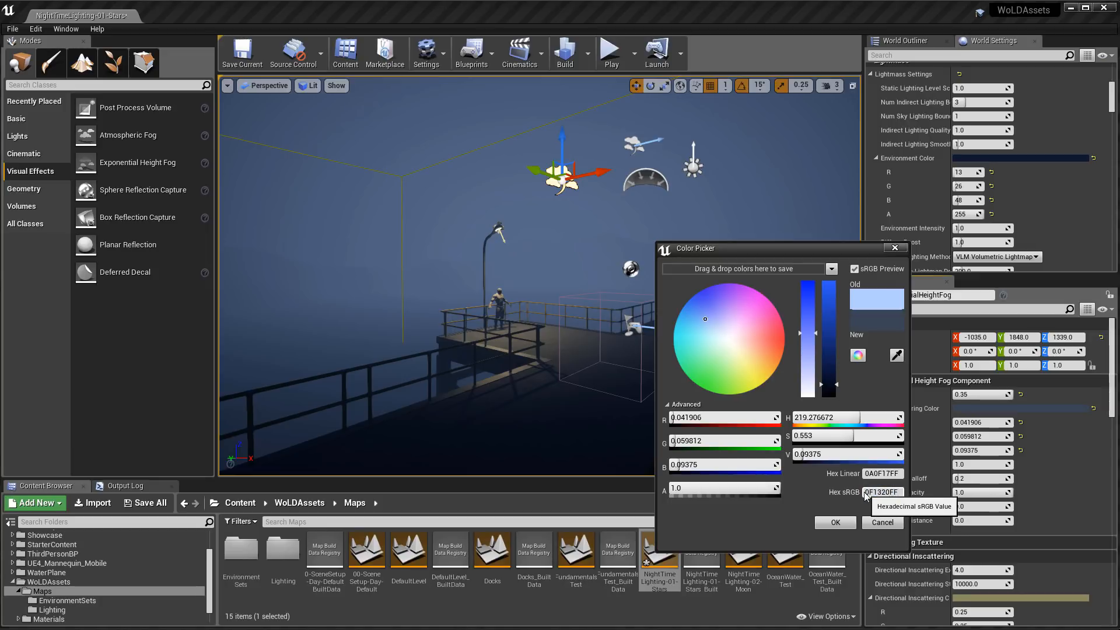
{"action": "type", "text": "0F1320FF"}
{"action": "key", "text": "Return"}
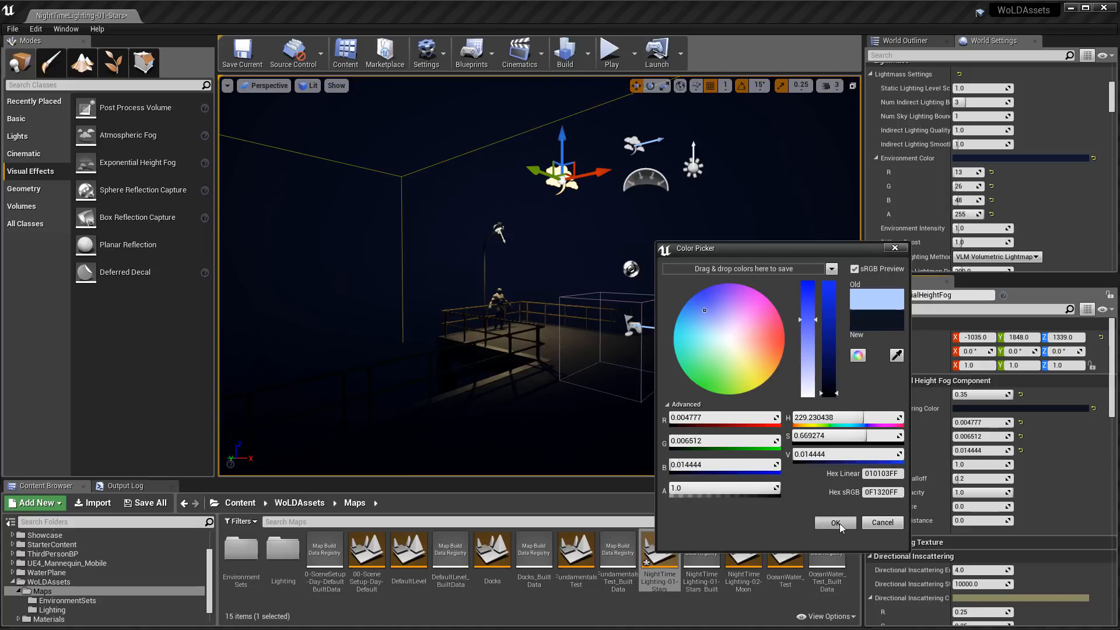
{"action": "left_click", "coordinate": [835, 522]}
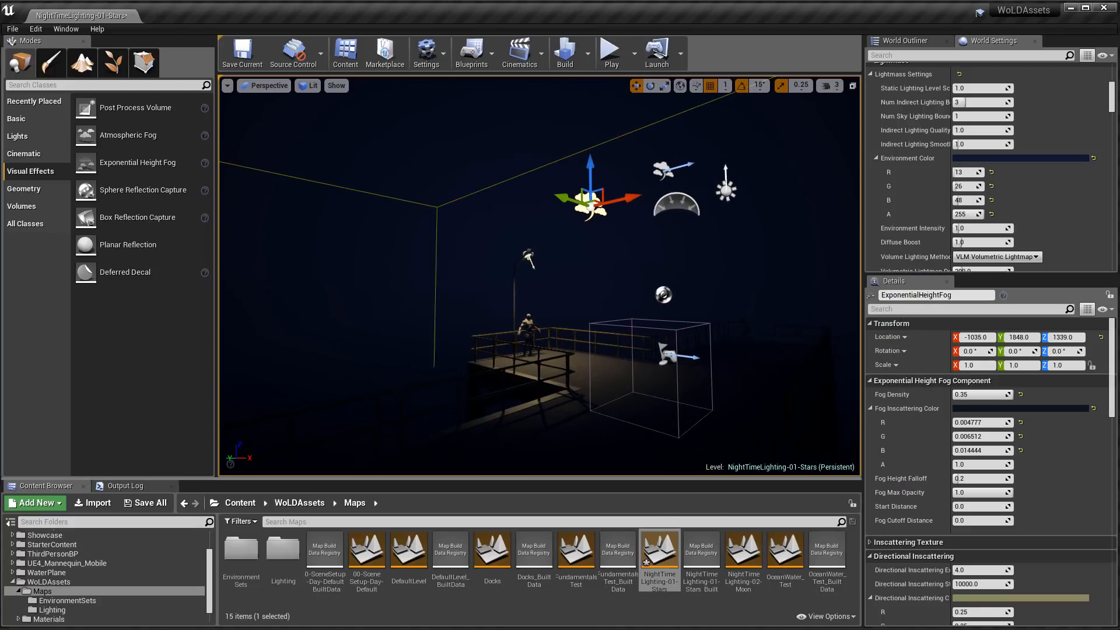
Set the height fog's Fog Max Opacity to 0.5 and its Start Distance to 250.
{"action": "right_click_drag", "start_coordinate": [540, 276], "coordinate": [544, 267]}
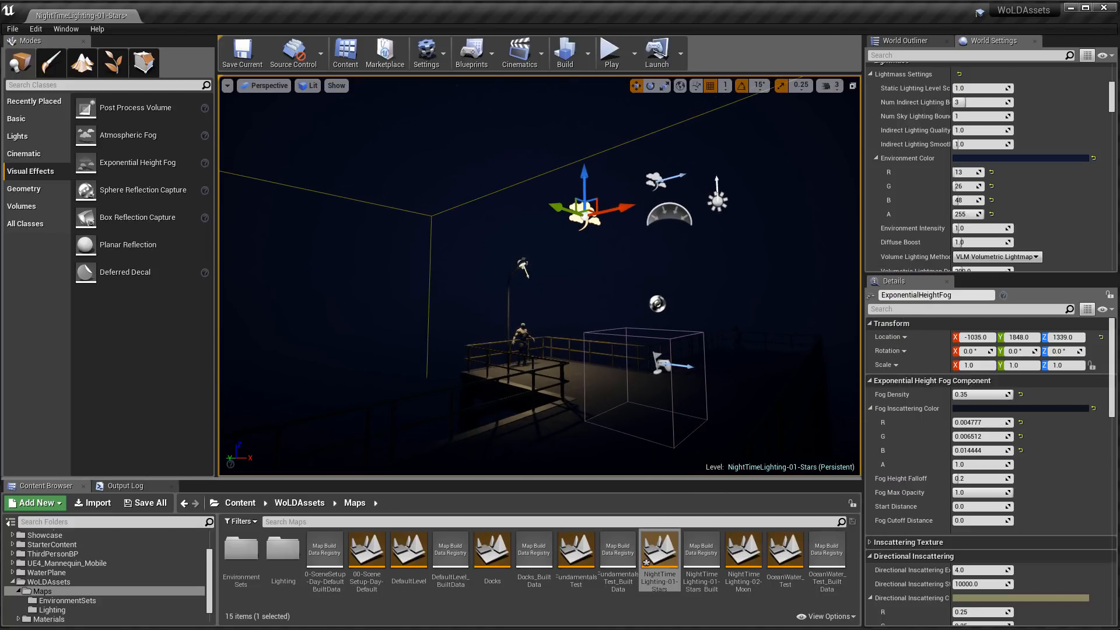
{"action": "left_click", "coordinate": [977, 493]}
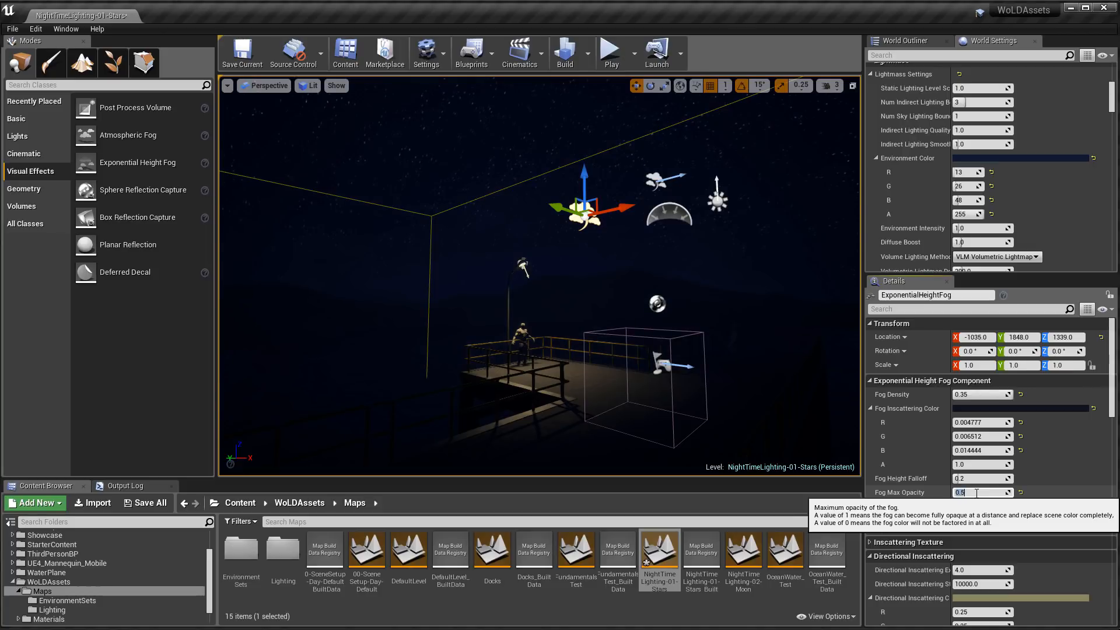
{"action": "right_click_drag", "start_coordinate": [584, 280], "coordinate": [576, 293]}
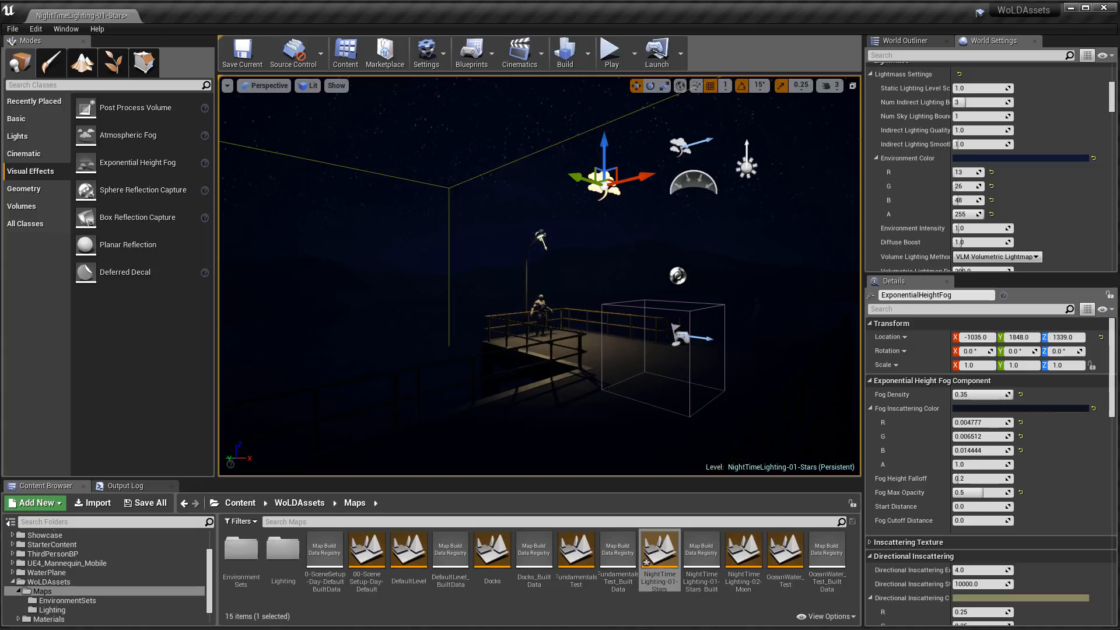
{"action": "left_click", "coordinate": [967, 506]}
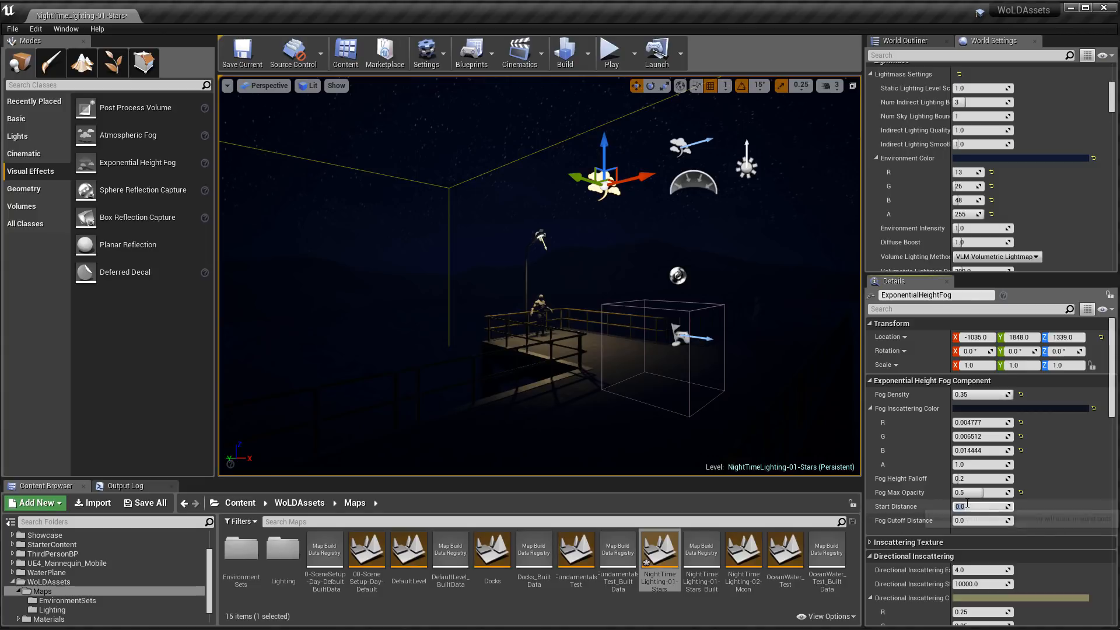
{"action": "type", "text": "25"}
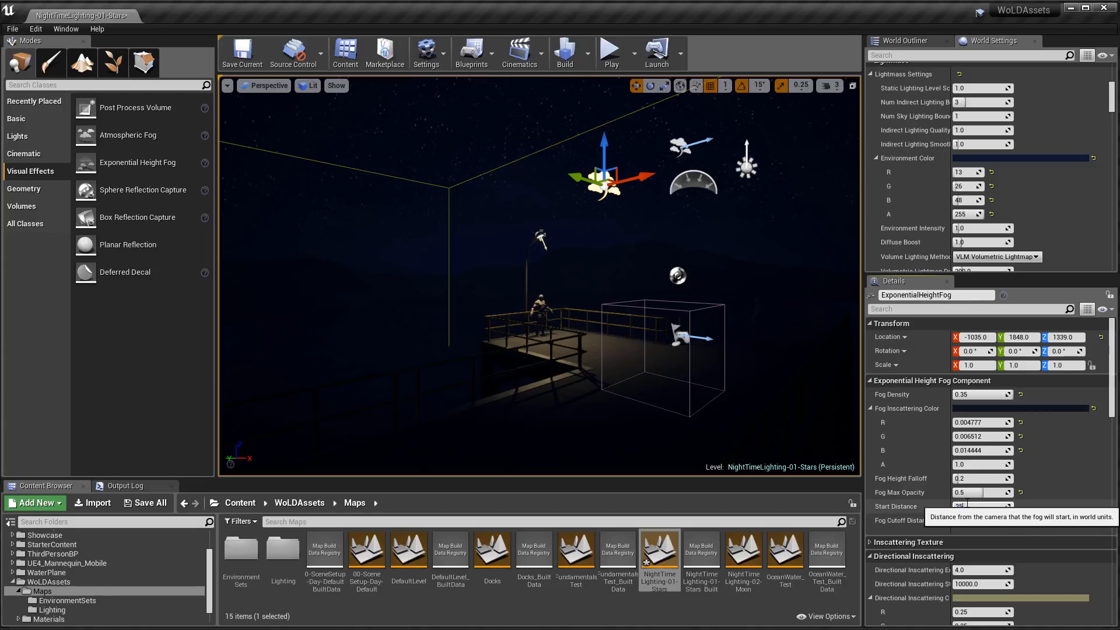
{"action": "right_click_drag", "start_coordinate": [793, 361], "coordinate": [777, 371]}
Toggle the height fog's visibility off and back on to compare the scene with and without fog.
{"action": "scroll", "coordinate": [1107, 448], "scroll_direction": "down", "scroll_amount": 5}
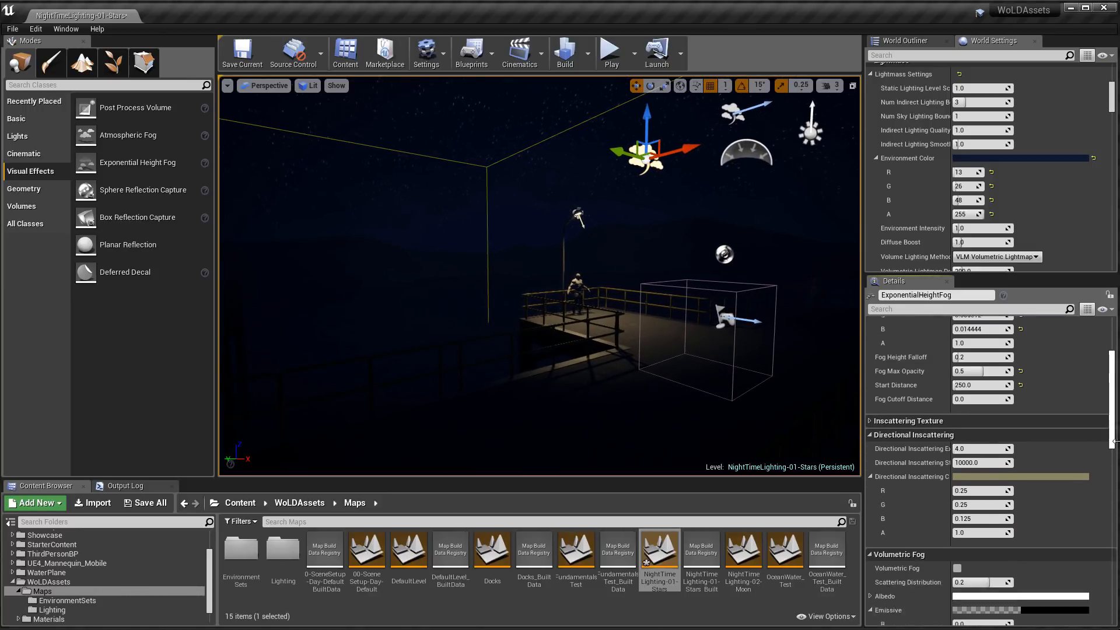
{"action": "scroll", "coordinate": [1116, 451], "scroll_direction": "up", "scroll_amount": 5}
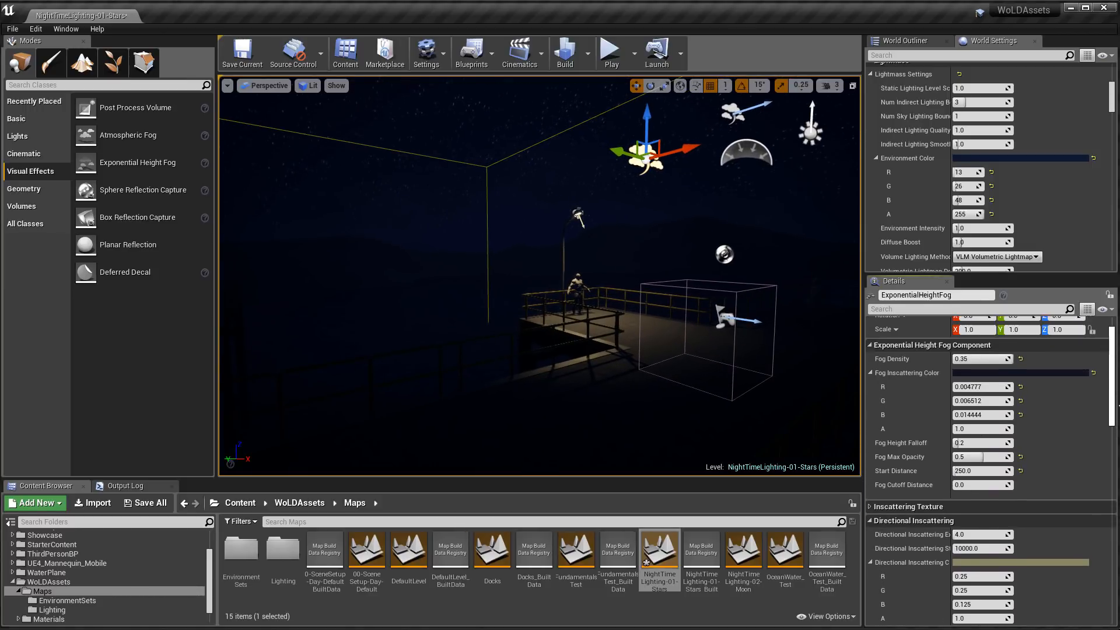
{"action": "scroll", "coordinate": [1117, 396], "scroll_direction": "down", "scroll_amount": 8}
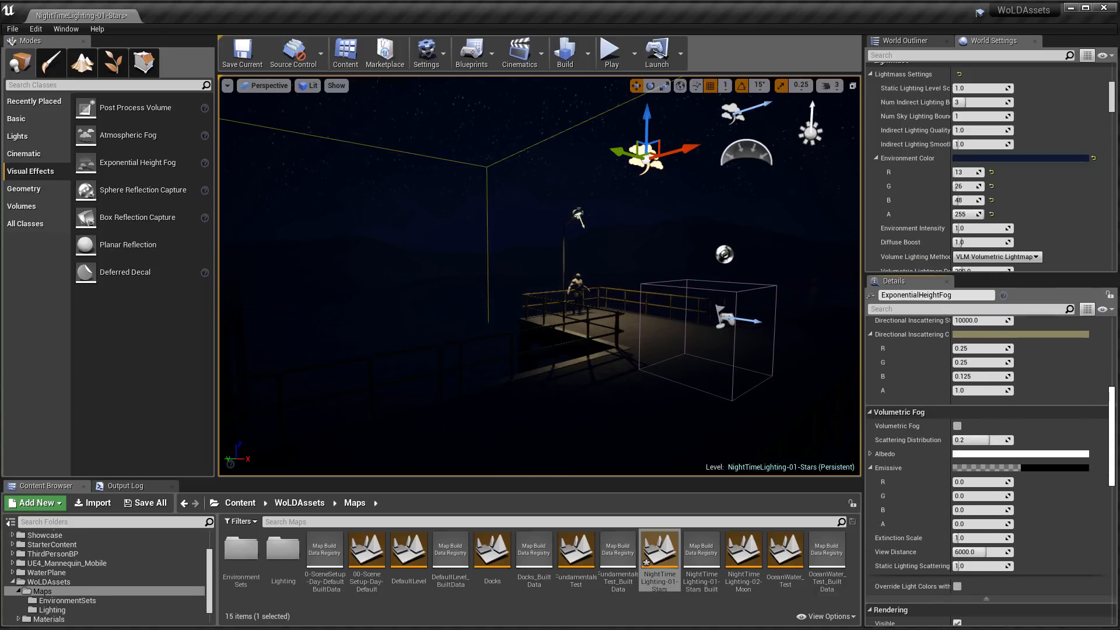
{"action": "scroll", "coordinate": [1108, 409], "scroll_direction": "down", "scroll_amount": 2}
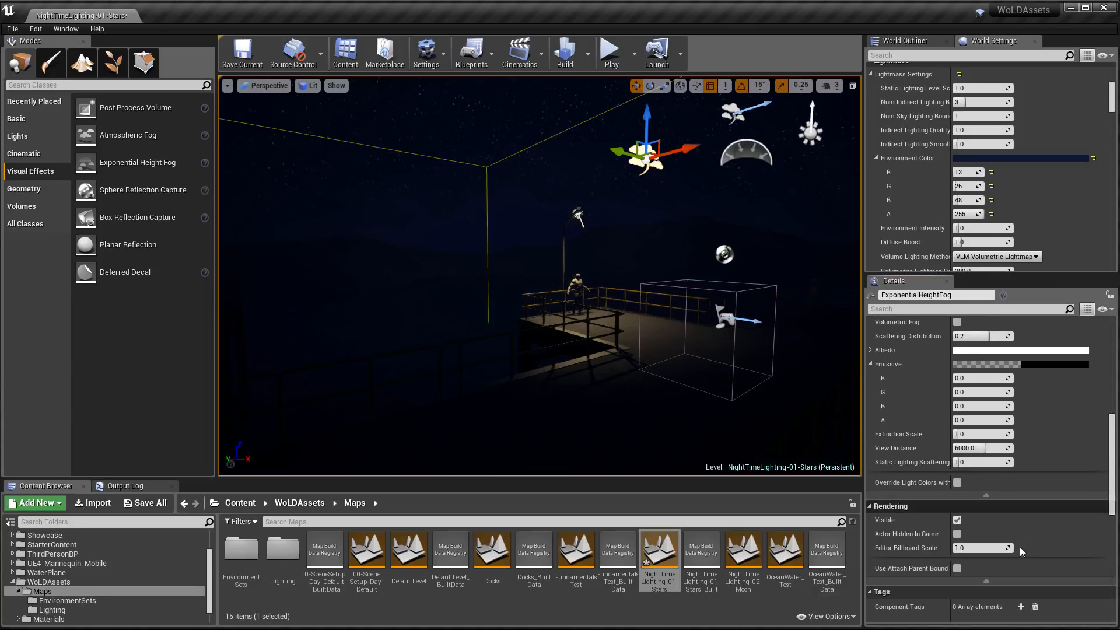
{"action": "left_click", "coordinate": [957, 520]}
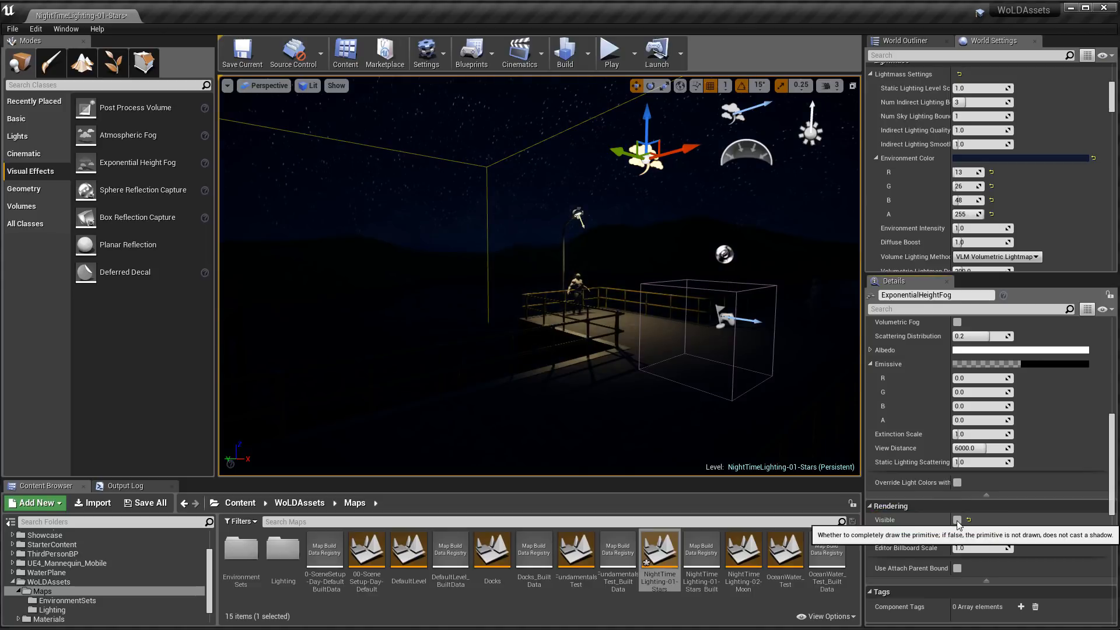
{"action": "left_click", "coordinate": [957, 521]}
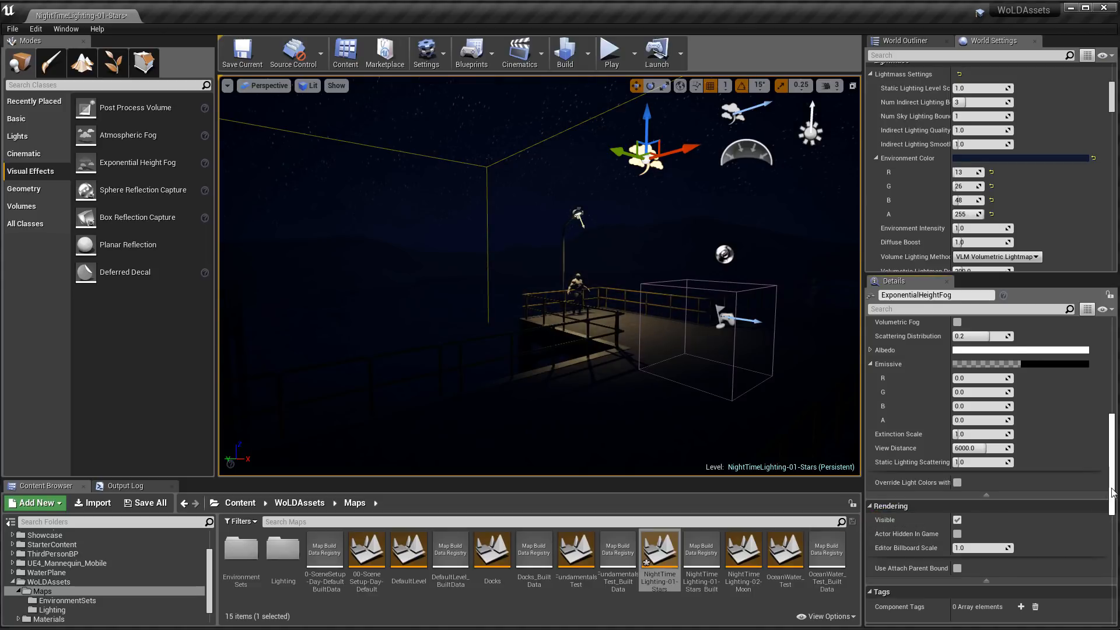
Enable Volumetric Fog on the Exponential Height Fog actor.
{"action": "scroll", "coordinate": [1115, 475], "scroll_direction": "up", "scroll_amount": 2}
{"action": "scroll", "coordinate": [1115, 476], "scroll_direction": "up", "scroll_amount": 1}
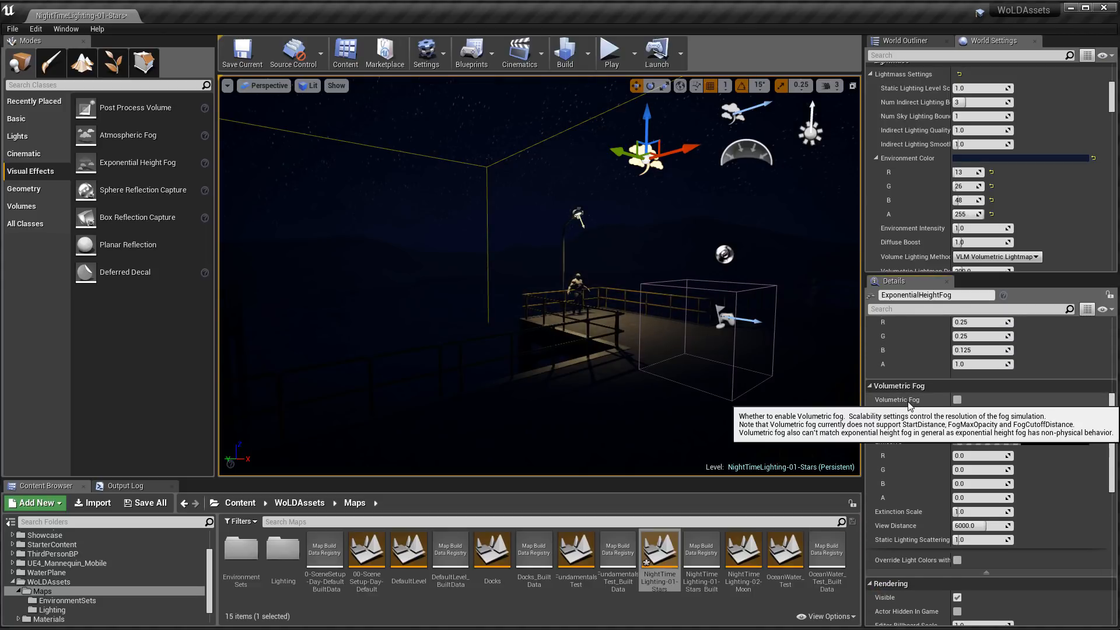
{"action": "left_click", "coordinate": [957, 400]}
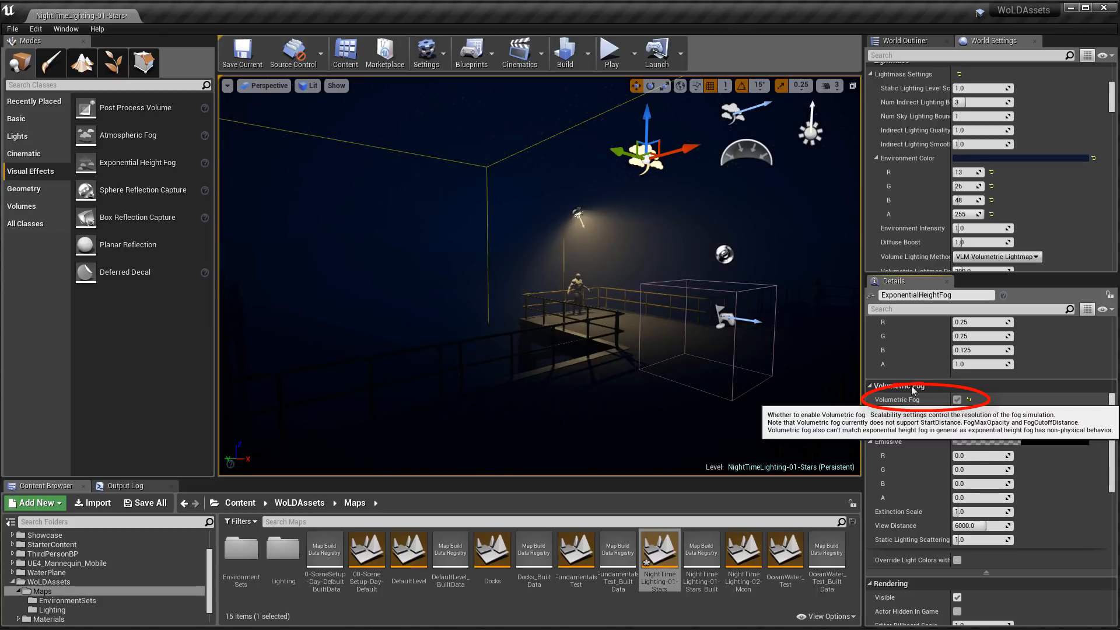
Try the volumetric fog's Extinction Scale at 0.5 and back at 1.0 to compare the lamp glow.
{"action": "mouse_move", "coordinate": [540, 276]}
{"action": "right_mouse_down"}
{"action": "mouse_move", "coordinate": [567, 273]}
{"action": "mouse_move", "coordinate": [480, 232]}
{"action": "right_mouse_up"}
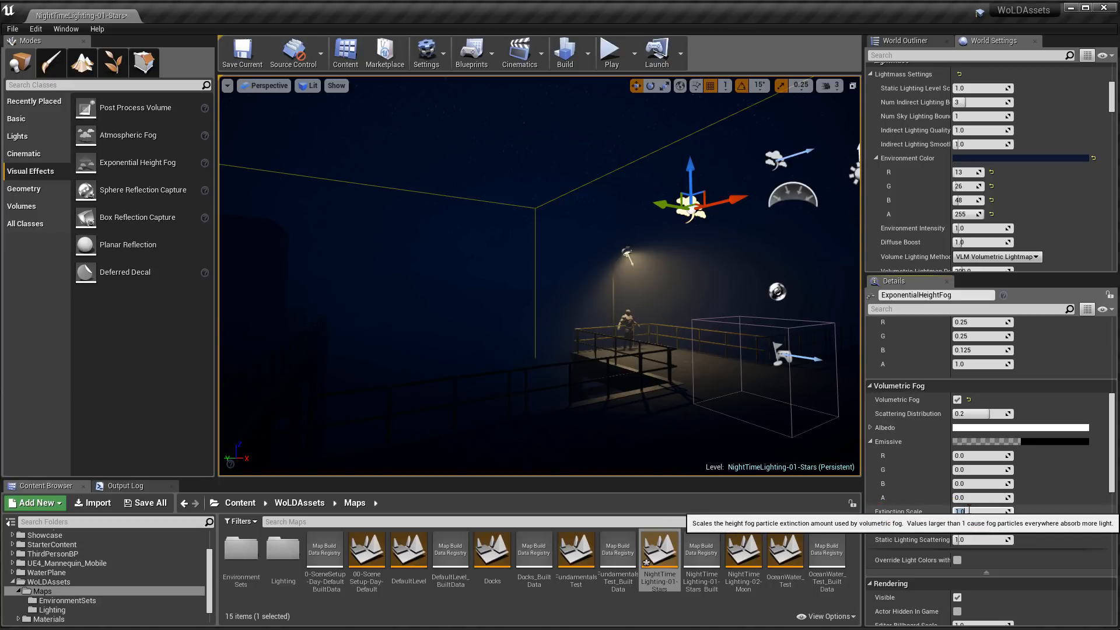
{"action": "key", "text": "BackSpace"}
{"action": "type", "text": "0.5"}
{"action": "key", "text": "Return"}
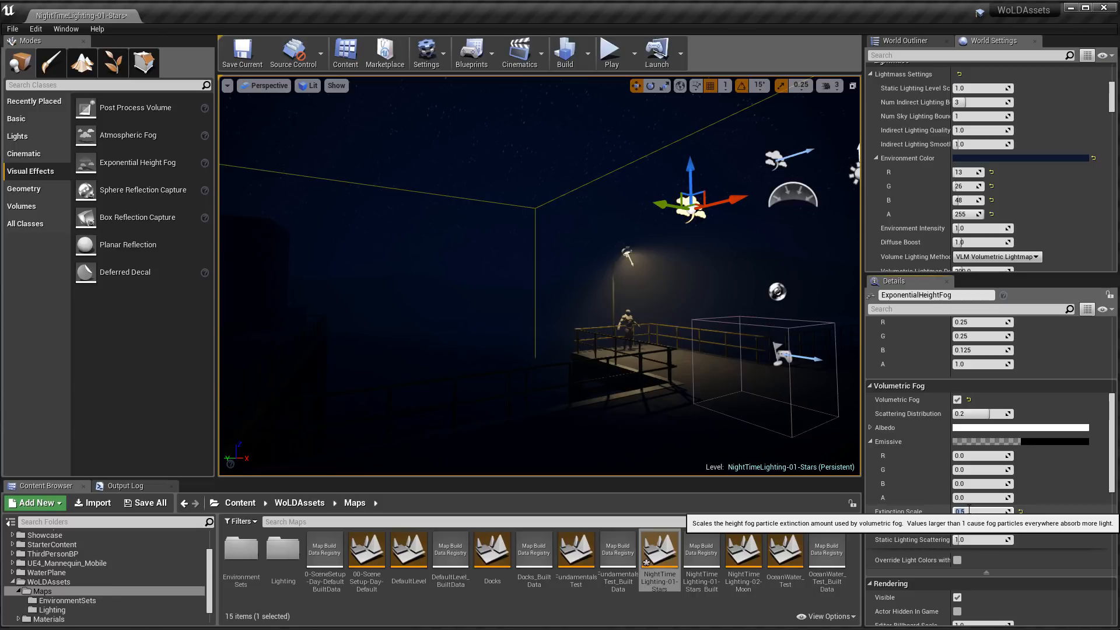
{"action": "type", "text": "1.0"}
{"action": "key", "text": "Return"}
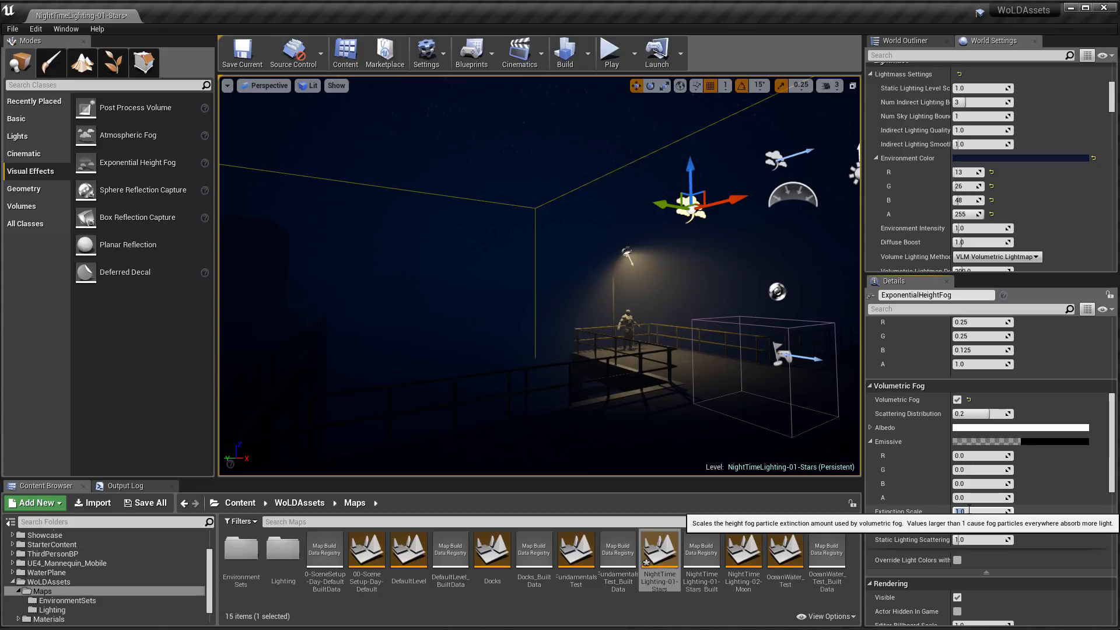
Set the volumetric fog's Extinction Scale to 0.5.
{"action": "key", "text": "BackSpace"}
{"action": "type", "text": "0.5"}
{"action": "key", "text": "Return"}
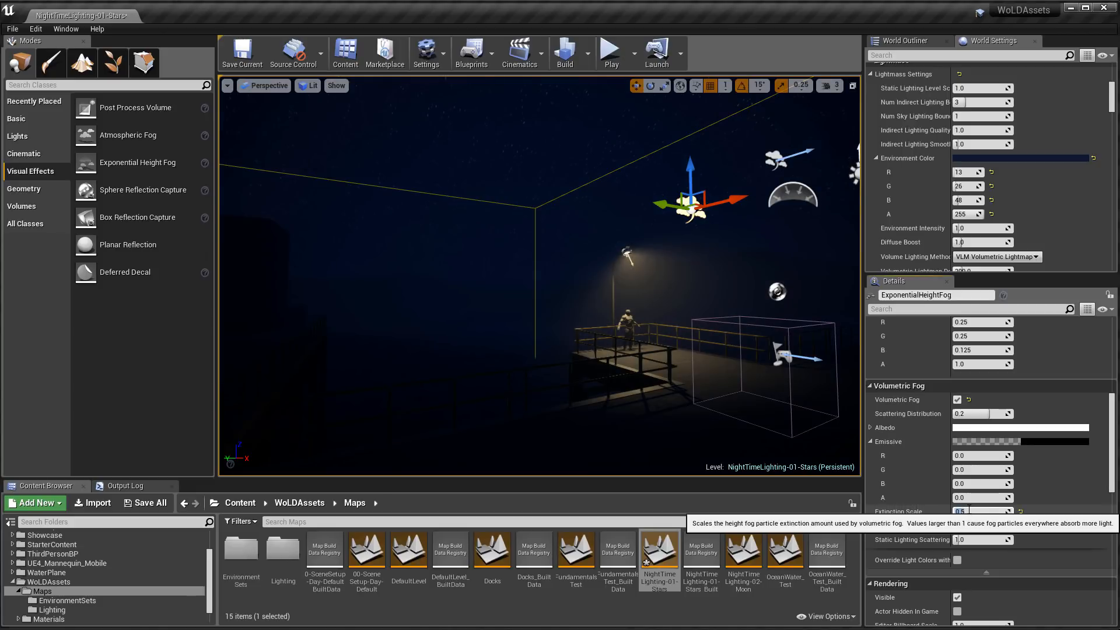
Switch the viewport to immersive fullscreen and examine the fog around the dock lamp.
{"action": "right_click_drag", "start_coordinate": [700, 338], "coordinate": [722, 343]}
{"action": "key", "text": "F11"}
{"action": "key", "text": "s"}
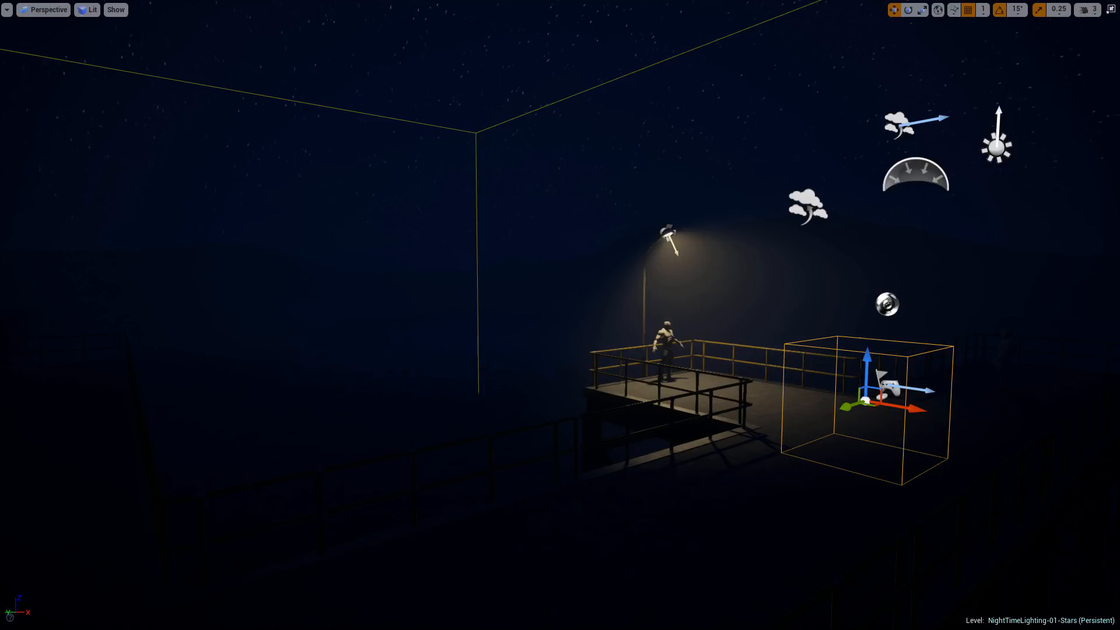
Leave the immersive view and collapse all the Color Grading subsections in the Post Process Volume's details.
{"action": "key", "text": "F11"}
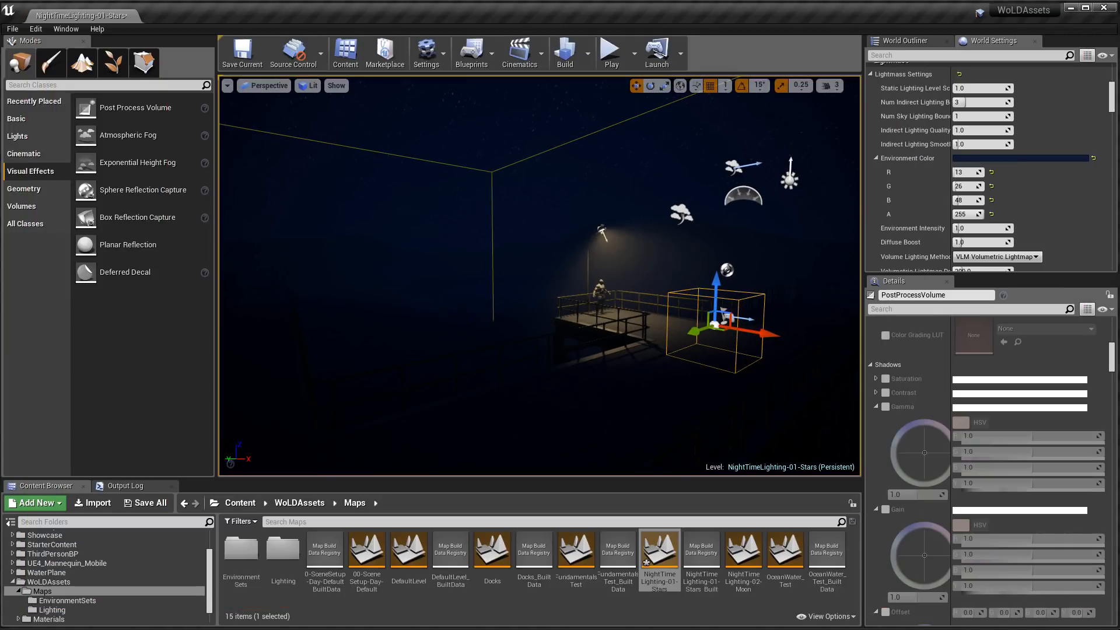
{"action": "scroll", "coordinate": [998, 385], "scroll_direction": "up", "scroll_amount": 10}
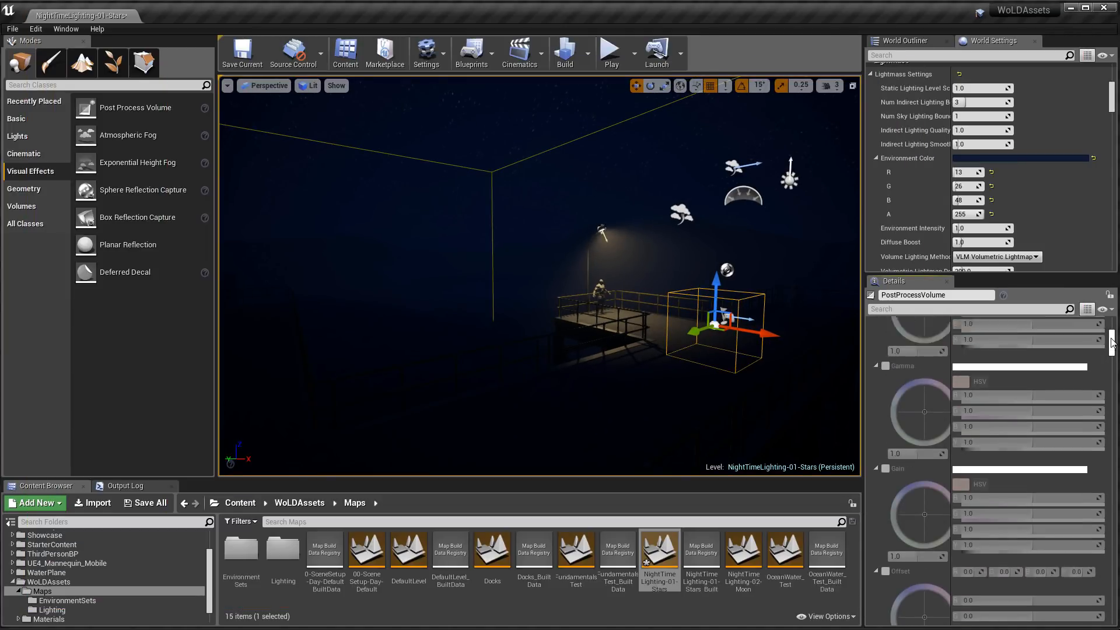
{"action": "left_click", "coordinate": [870, 408]}
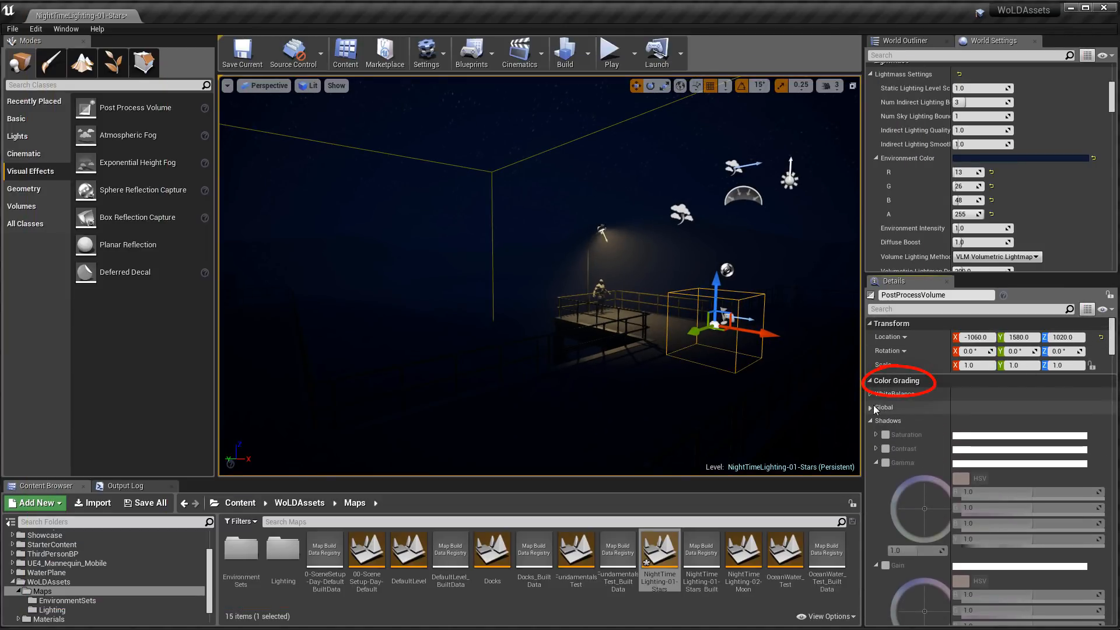
{"action": "left_click", "coordinate": [870, 433]}
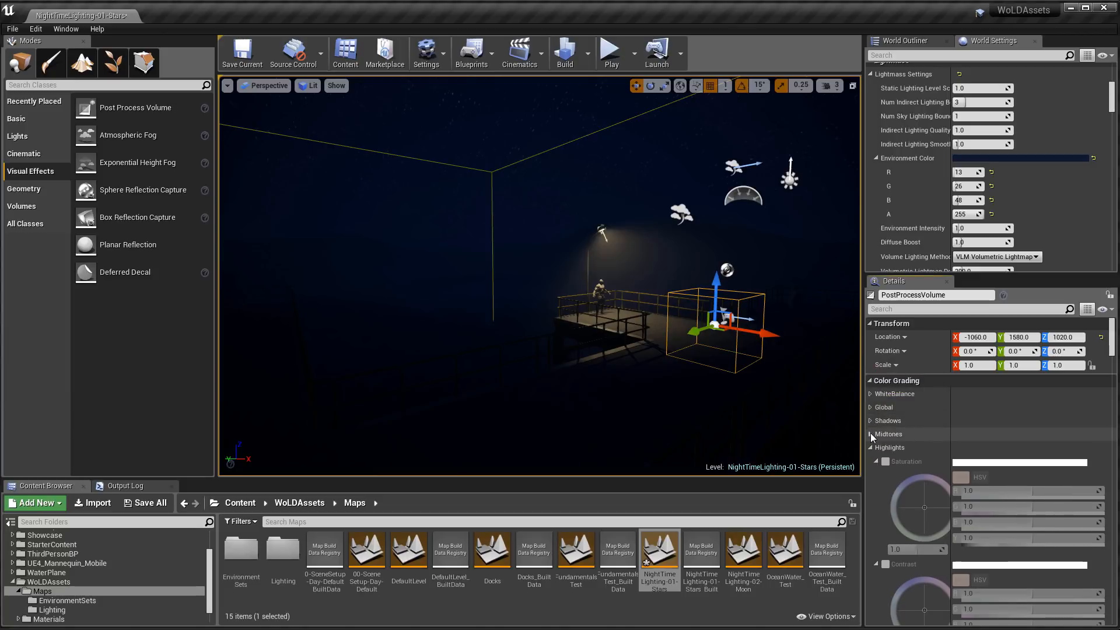
{"action": "left_click", "coordinate": [871, 447]}
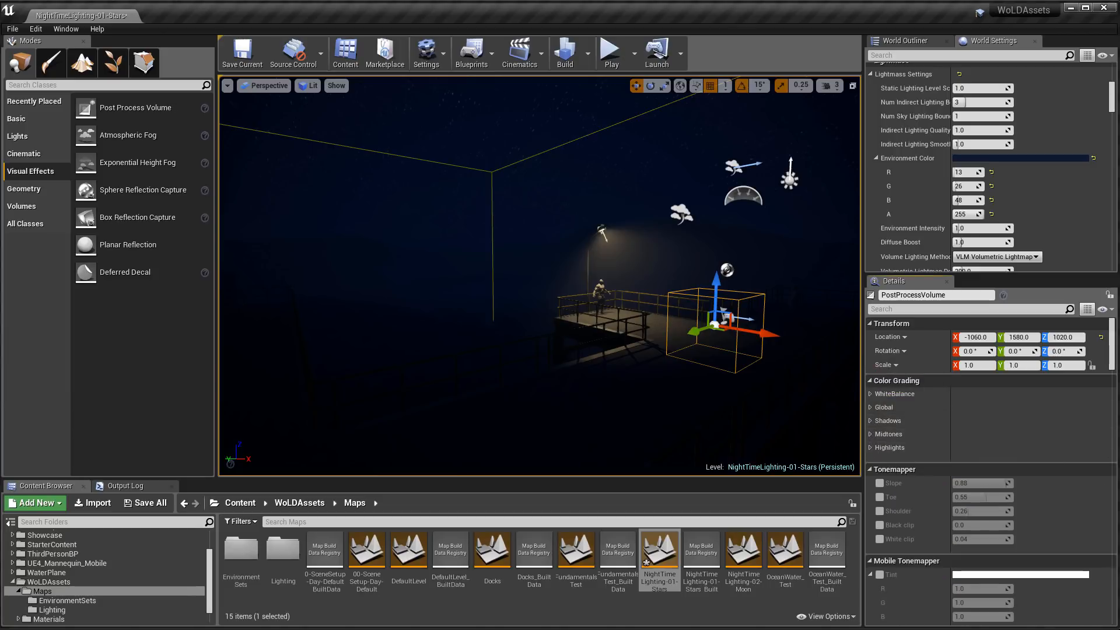
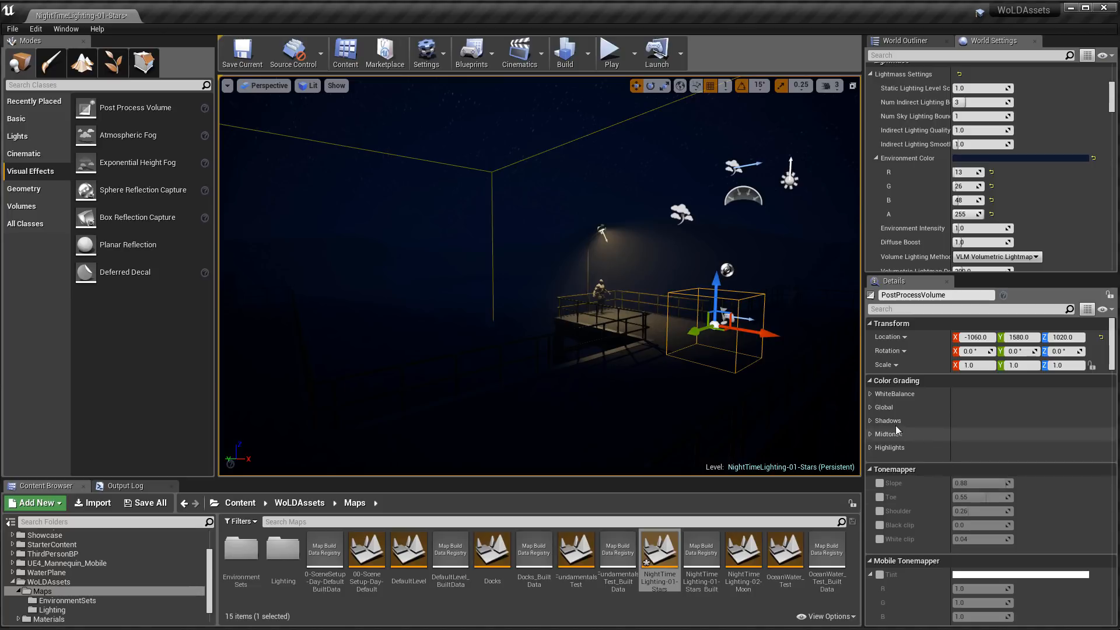
Try enabling the Color Grading LUT override in the Post Process Volume's Global settings, and undo it.
{"action": "left_click", "coordinate": [870, 407]}
{"action": "scroll", "coordinate": [872, 407], "scroll_direction": "down", "scroll_amount": 3}
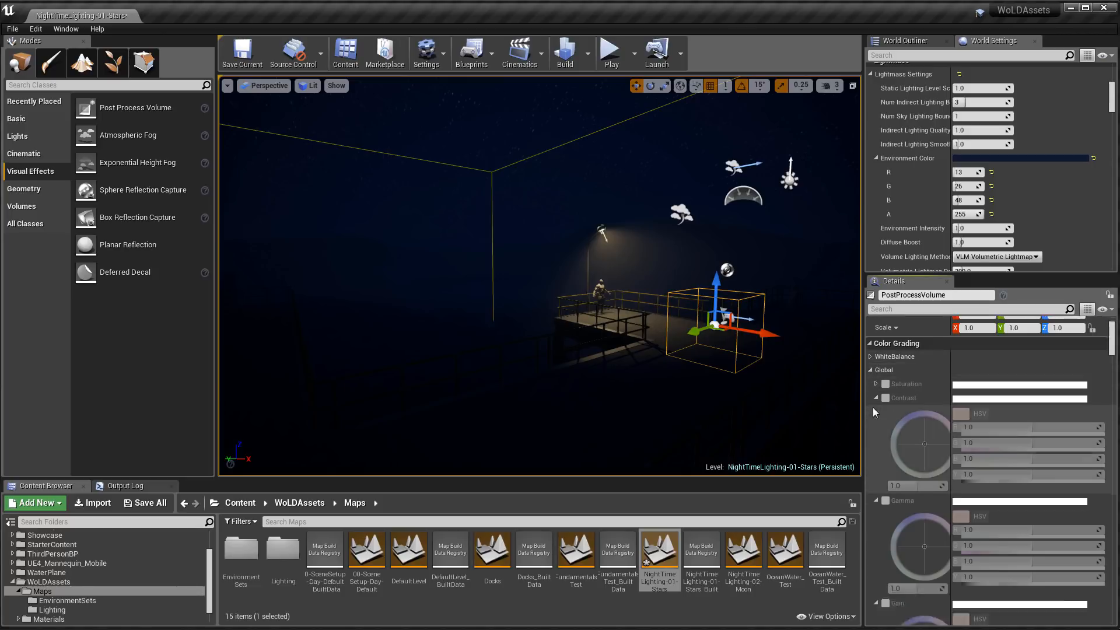
{"action": "scroll", "coordinate": [964, 453], "scroll_direction": "down", "scroll_amount": 10}
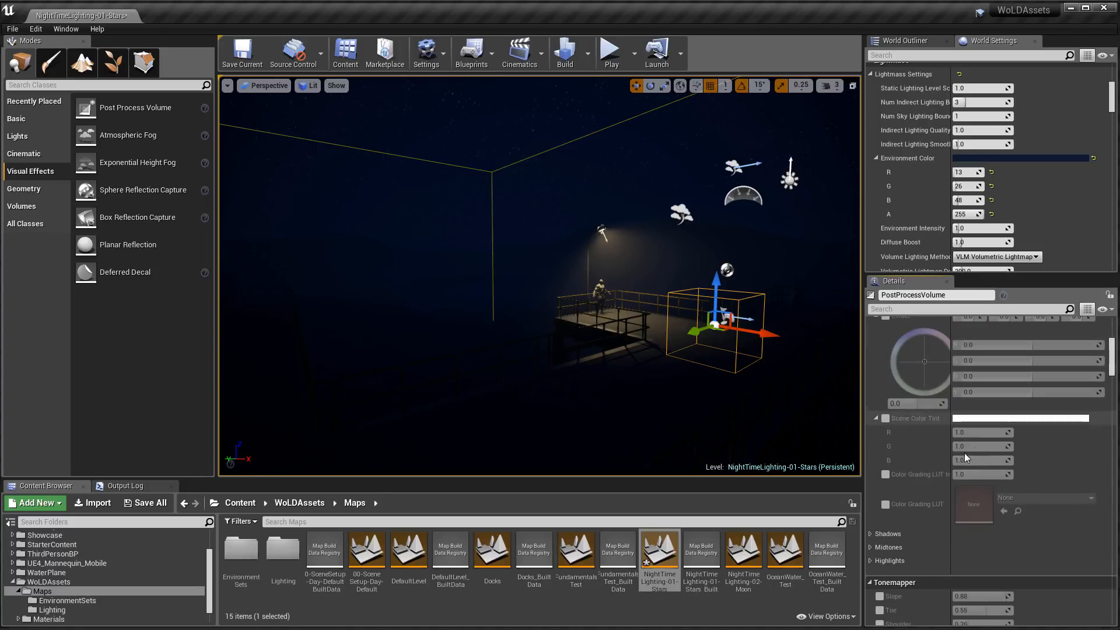
{"action": "left_click", "coordinate": [886, 504]}
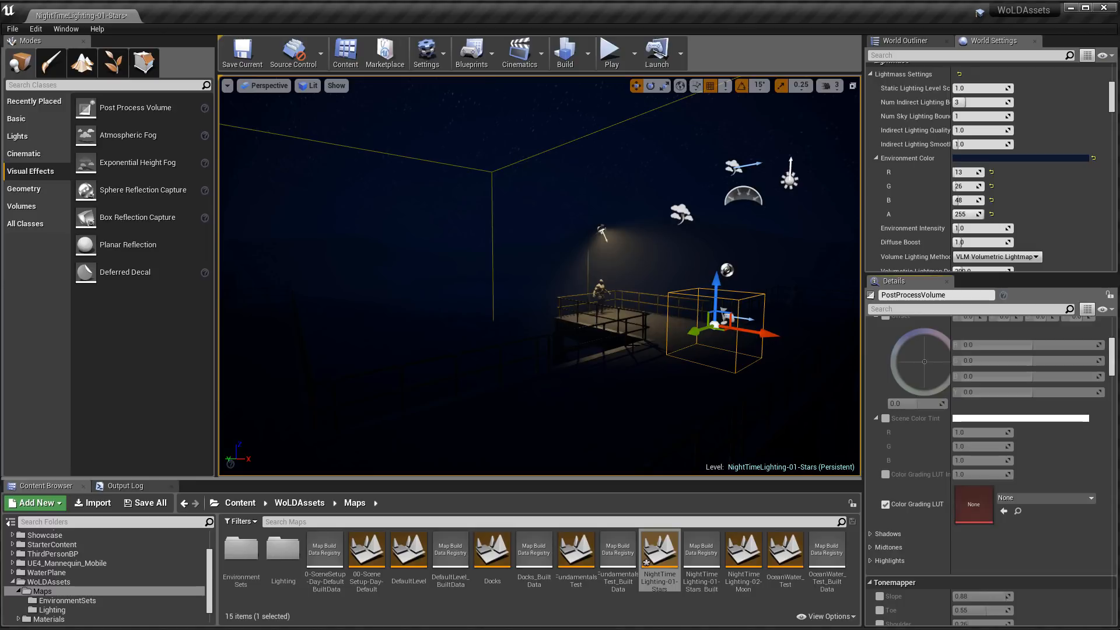
{"action": "key", "text": "ctrl+z"}
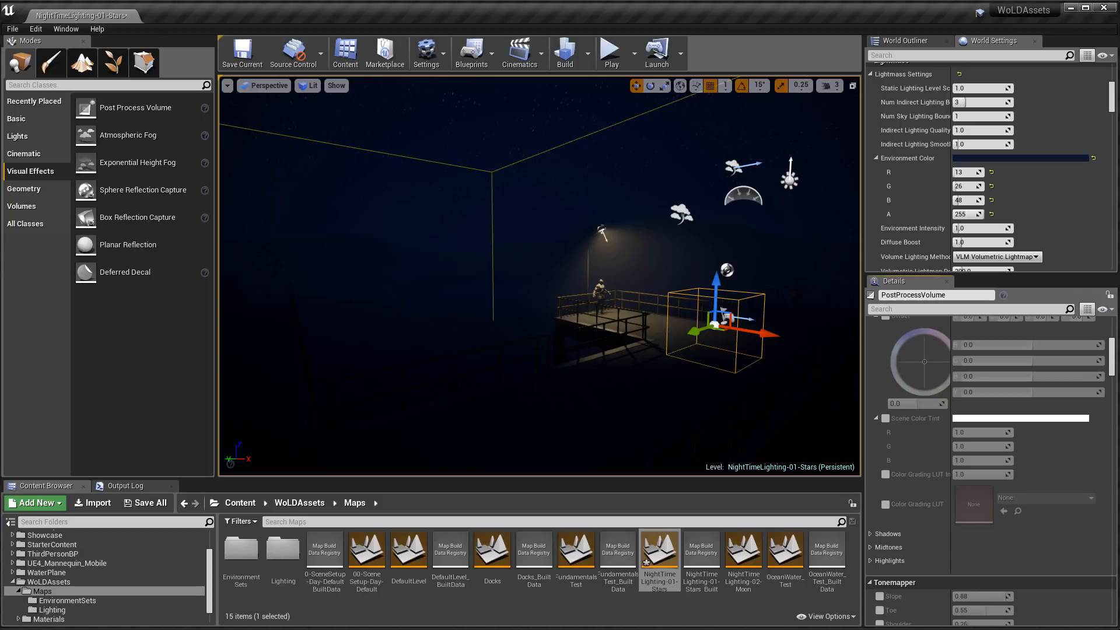
Build the level from the current dock view.
{"action": "mouse_move", "coordinate": [539, 275]}
{"action": "right_mouse_down"}
{"action": "mouse_move", "coordinate": [531, 270]}
{"action": "mouse_move", "coordinate": [552, 281]}
{"action": "right_mouse_up"}
{"action": "key", "text": "g"}
{"action": "key", "text": "g"}
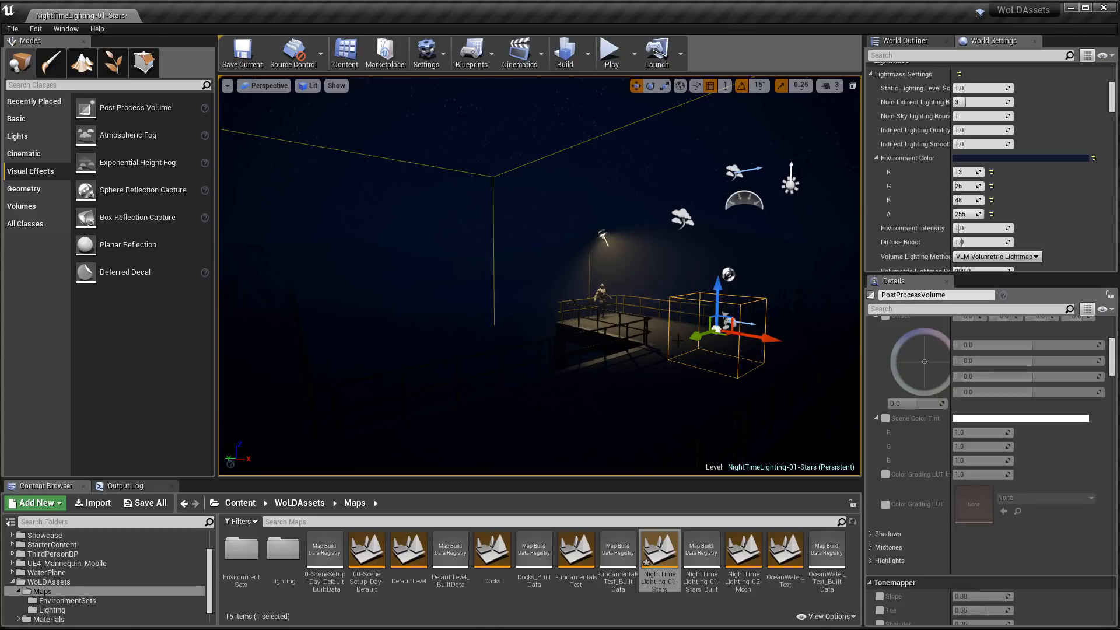
{"action": "left_click", "coordinate": [569, 56]}
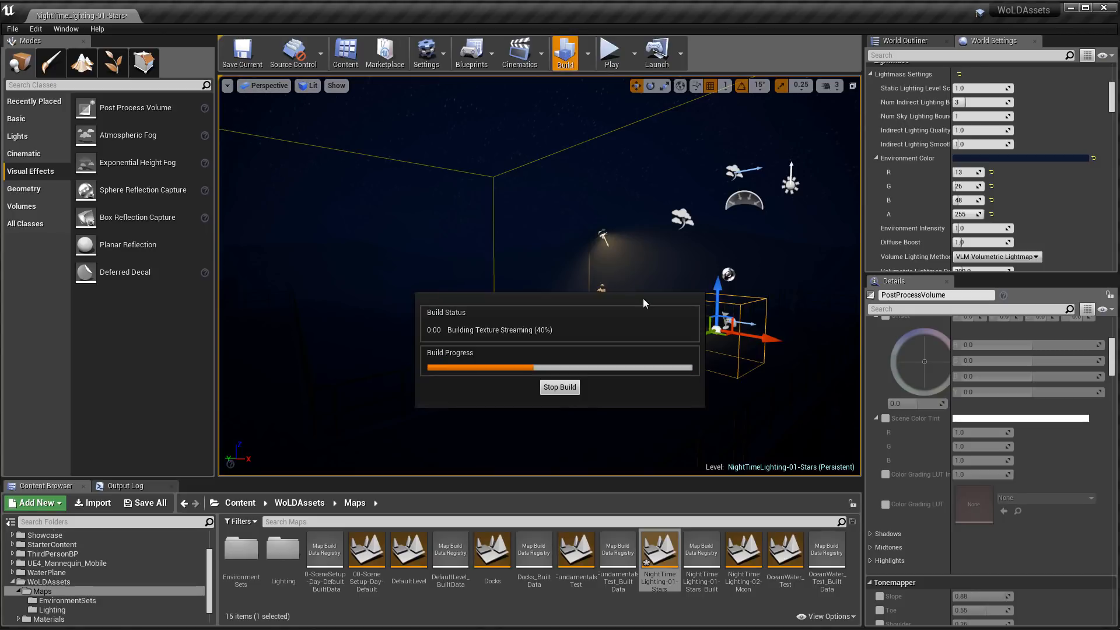
{"action": "left_click", "coordinate": [819, 114]}
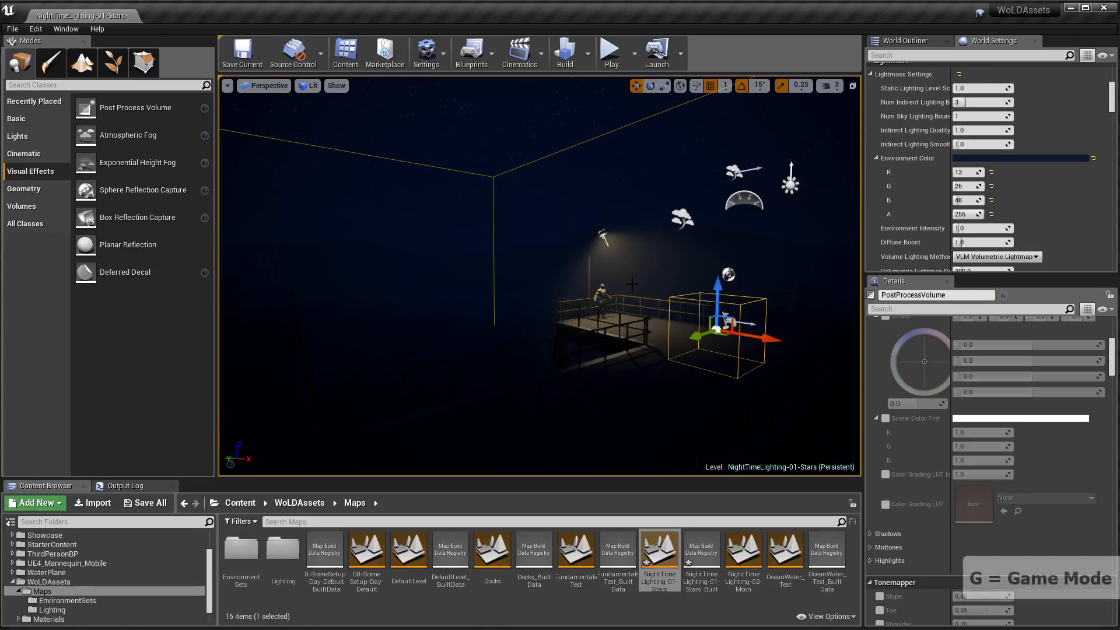
Turn on game mode in an immersive viewport and frame the lit dock with the starry sky for a screenshot.
{"action": "key", "text": "g"}
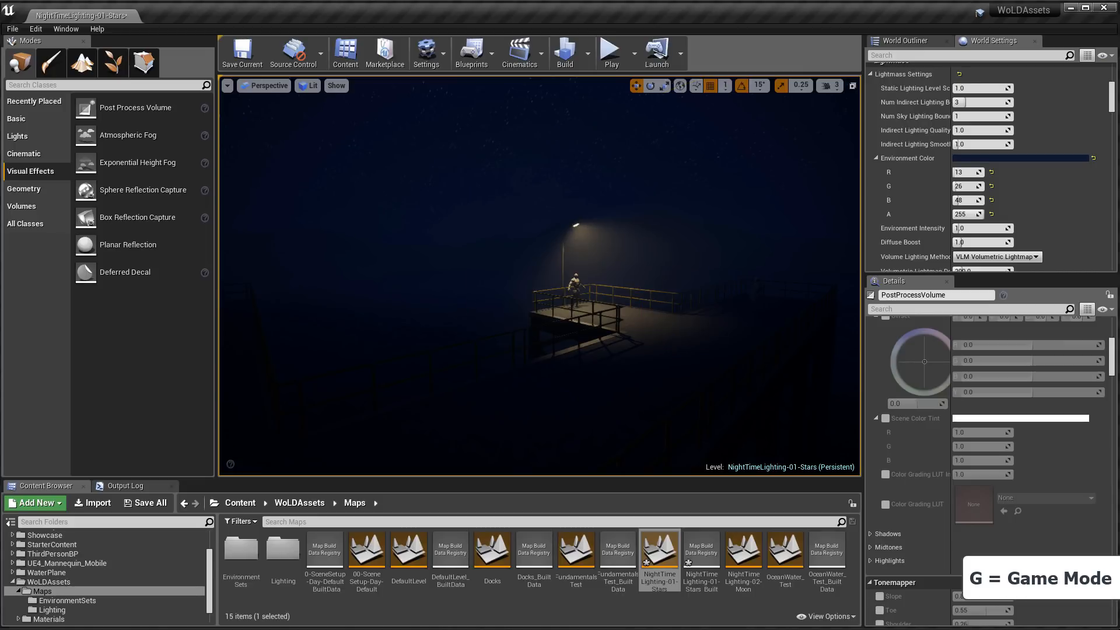
{"action": "key", "text": "F11"}
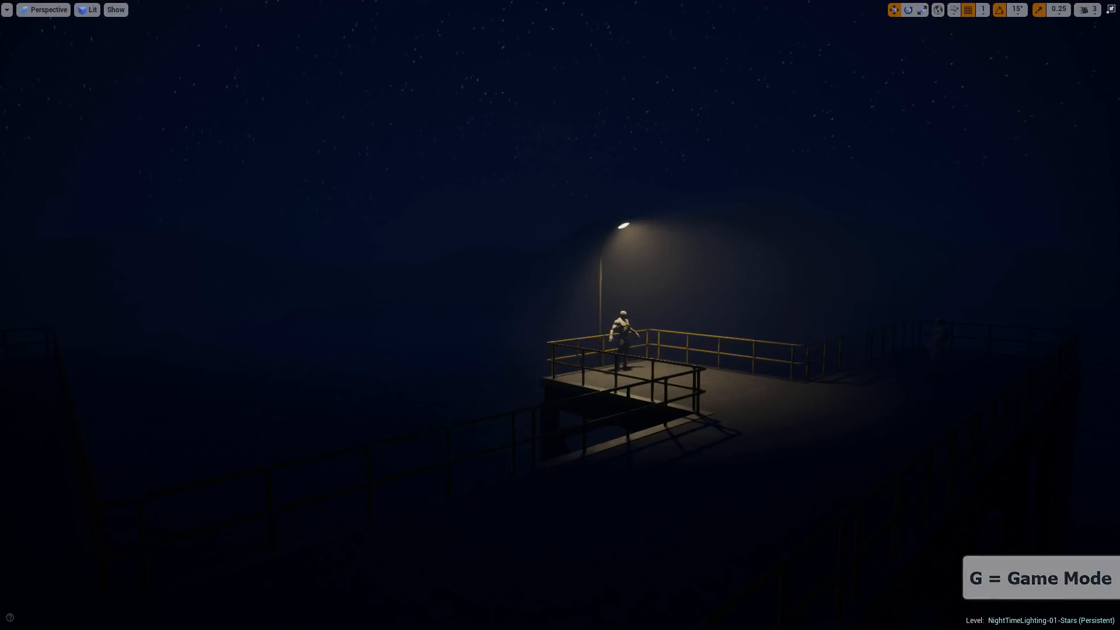
{"action": "scroll", "coordinate": [633, 283], "scroll_direction": "up", "scroll_amount": 2}
{"action": "right_click_drag", "start_coordinate": [633, 284], "coordinate": [671, 229]}
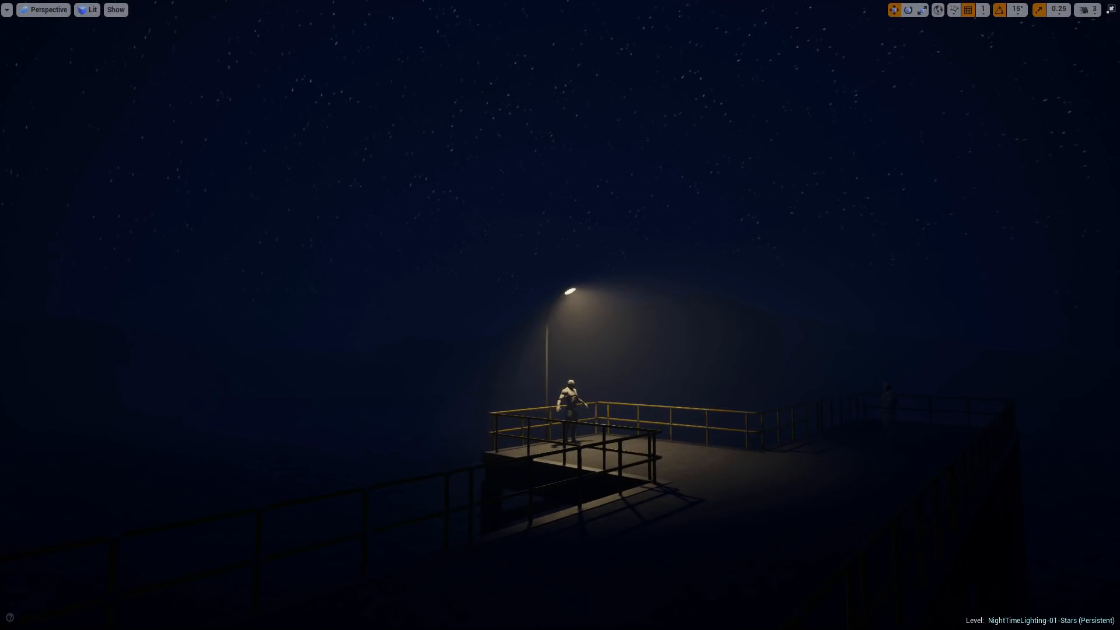
{"action": "right_click_drag", "start_coordinate": [685, 298], "coordinate": [671, 289]}
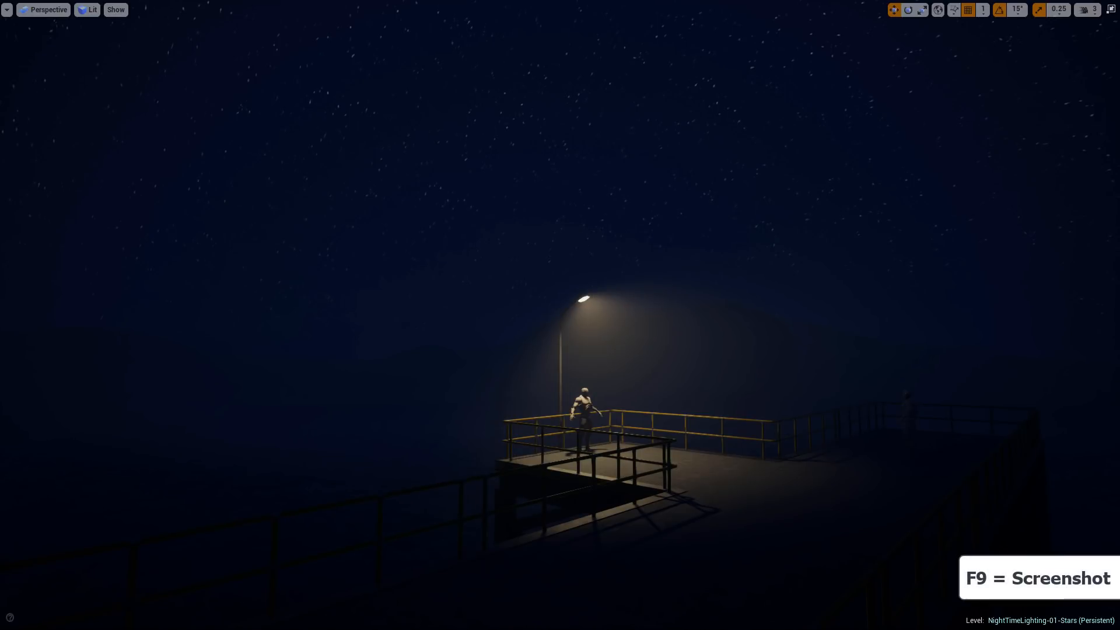
Open HighresScreenshot00000.png from the project's Saved/Screenshots/Windows folder in Photoshop.
{"action": "left_click_drag", "start_coordinate": [1119, 162], "coordinate": [724, 123]}
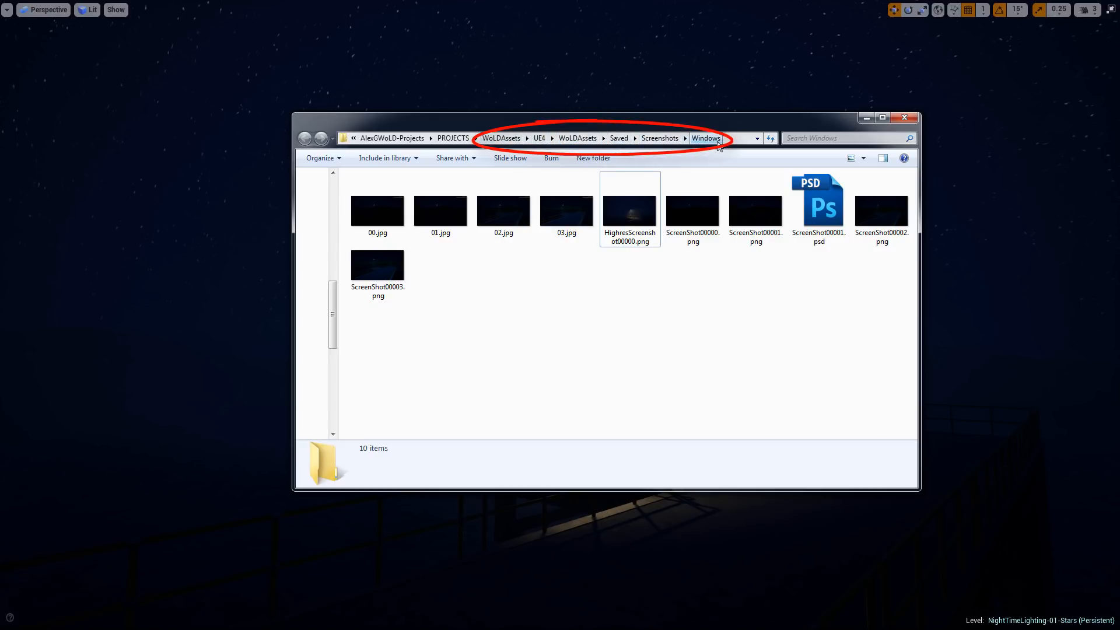
{"action": "left_click", "coordinate": [637, 214]}
{"action": "double_click", "coordinate": [638, 216]}
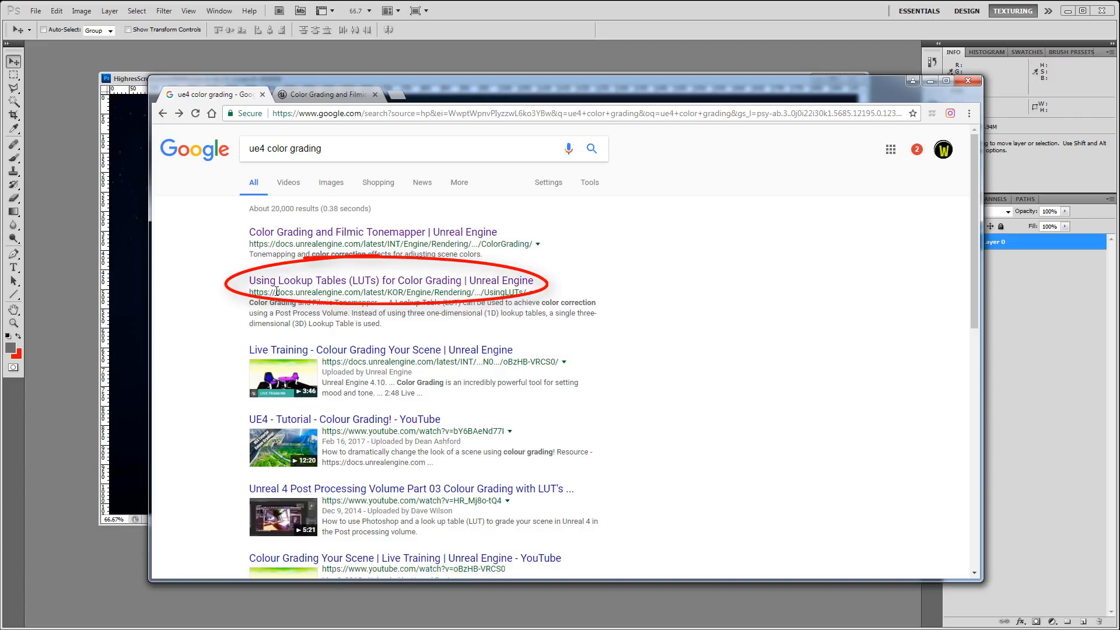
Switch to the browser, open the Unreal page on using Lookup Tables for Color Grading, and locate the LUT Texture Example link.
{"action": "left_click_drag", "start_coordinate": [275, 291], "coordinate": [349, 297]}
{"action": "left_click", "coordinate": [359, 281]}
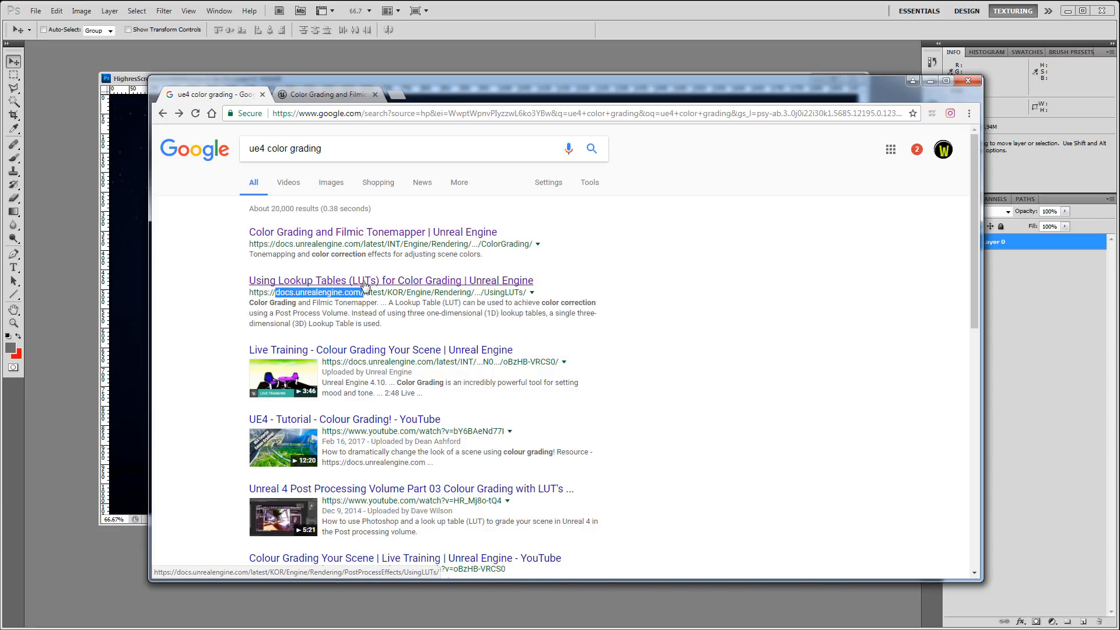
{"action": "mouse_move", "coordinate": [974, 160]}
{"action": "left_mouse_down"}
{"action": "mouse_move", "coordinate": [982, 218]}
{"action": "mouse_move", "coordinate": [971, 414]}
{"action": "left_mouse_up"}
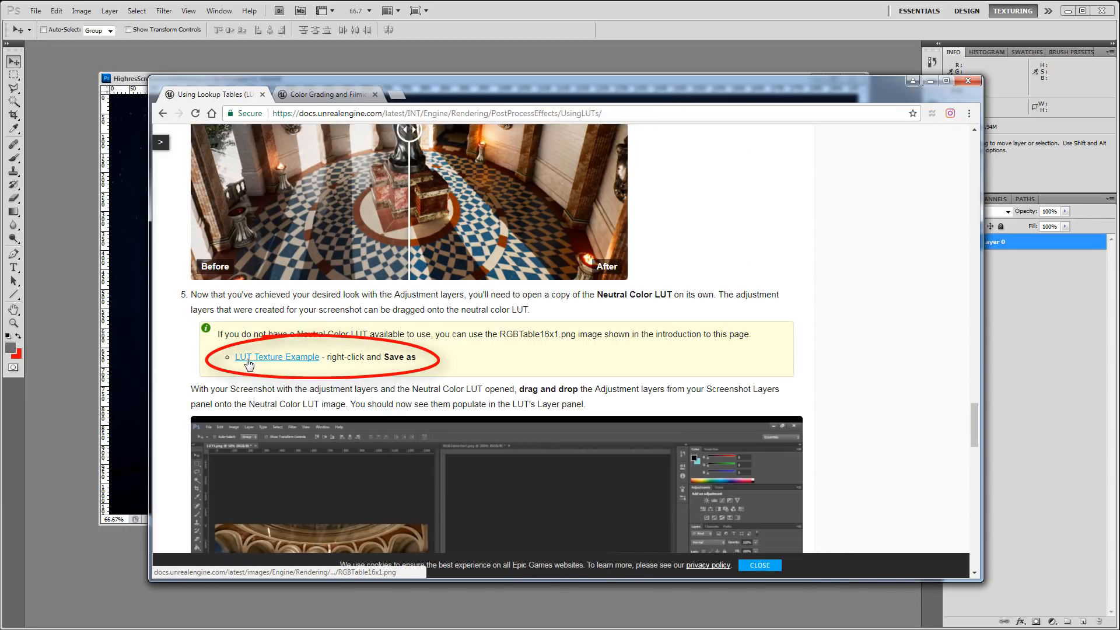
{"action": "right_click", "coordinate": [288, 360]}
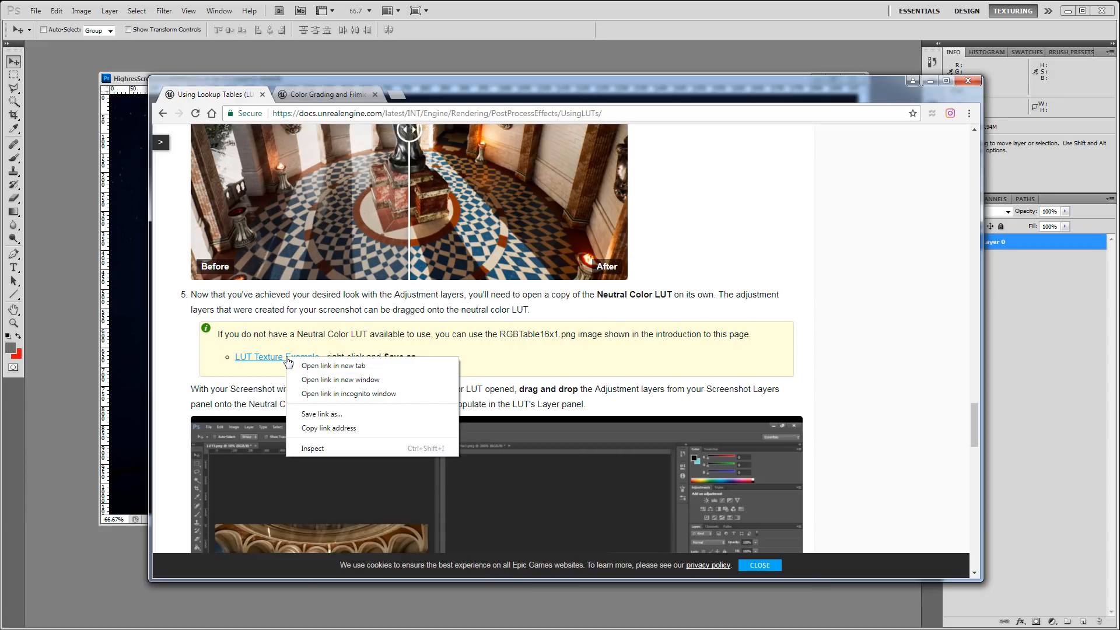
{"action": "left_click", "coordinate": [540, 368]}
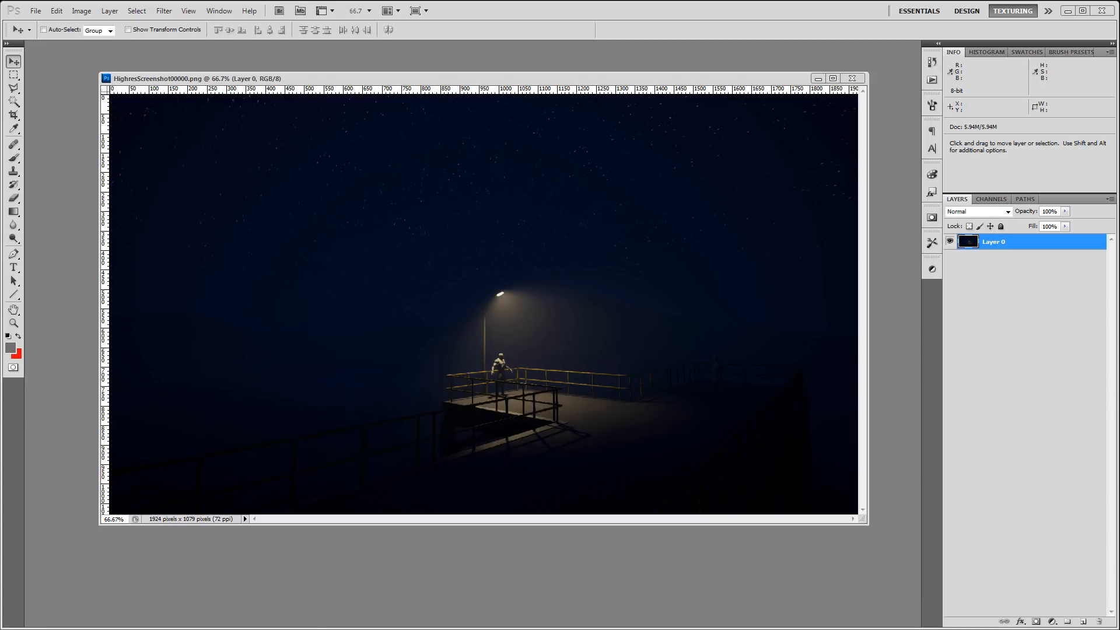
Open RGBTable16x1.png in Photoshop and copy the LUT strip as a new layer into the screenshot's upper-left corner.
{"action": "left_click_drag", "start_coordinate": [743, 212], "coordinate": [604, 58]}
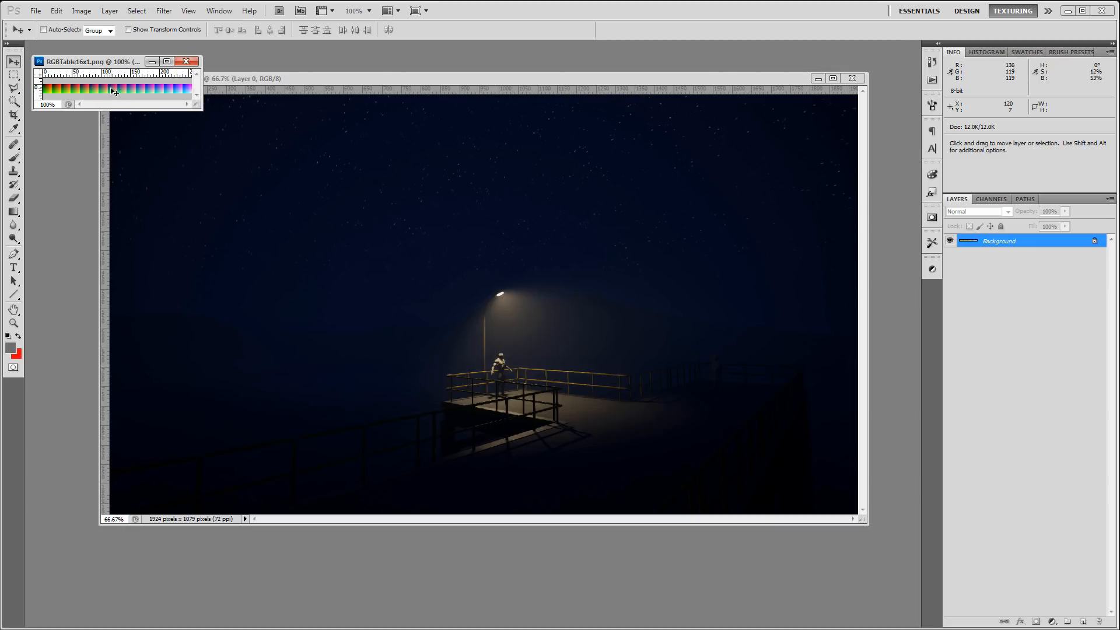
{"action": "left_click_drag", "start_coordinate": [116, 93], "coordinate": [151, 120]}
{"action": "left_click_drag", "start_coordinate": [150, 108], "coordinate": [156, 100]}
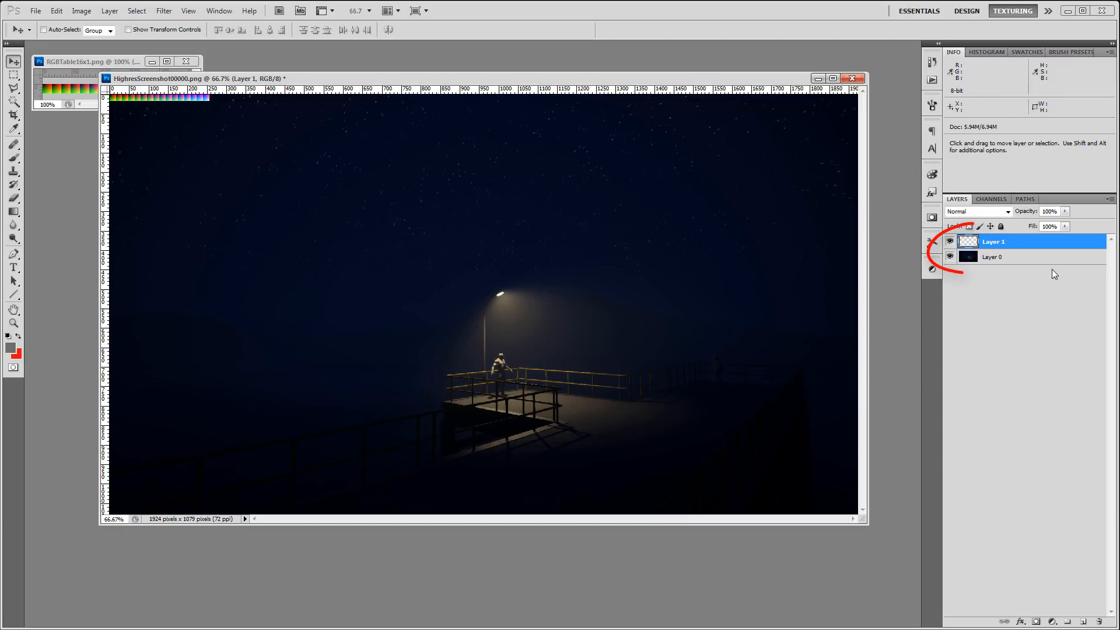
Add a Levels adjustment layer above the LUT layer and lower its white input level to about 158.
{"action": "left_click", "coordinate": [1031, 257]}
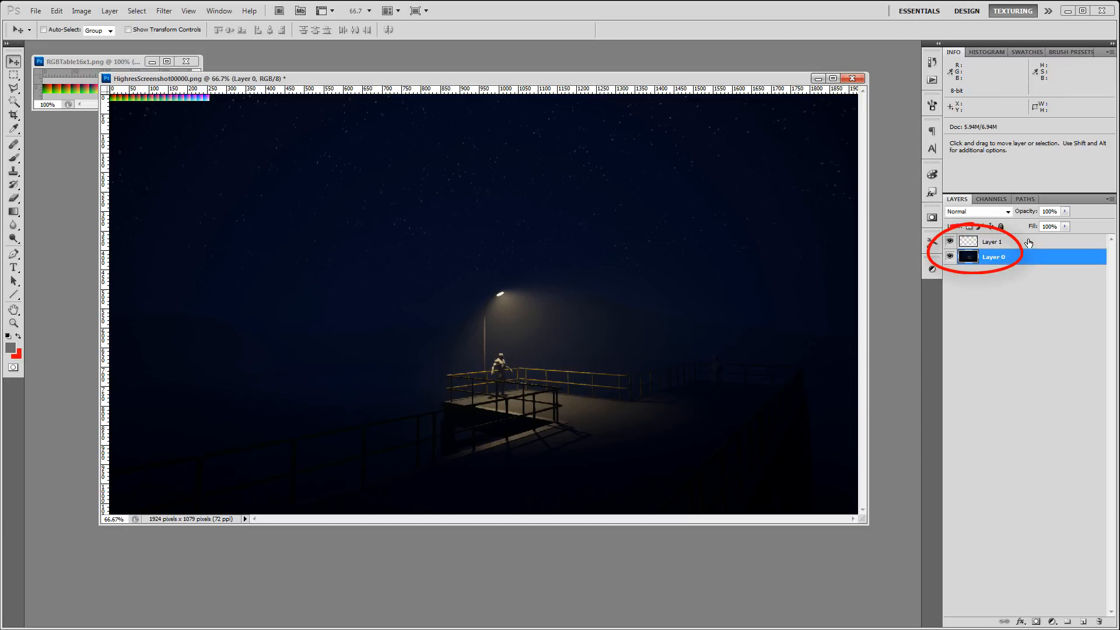
{"action": "left_click", "coordinate": [1028, 243]}
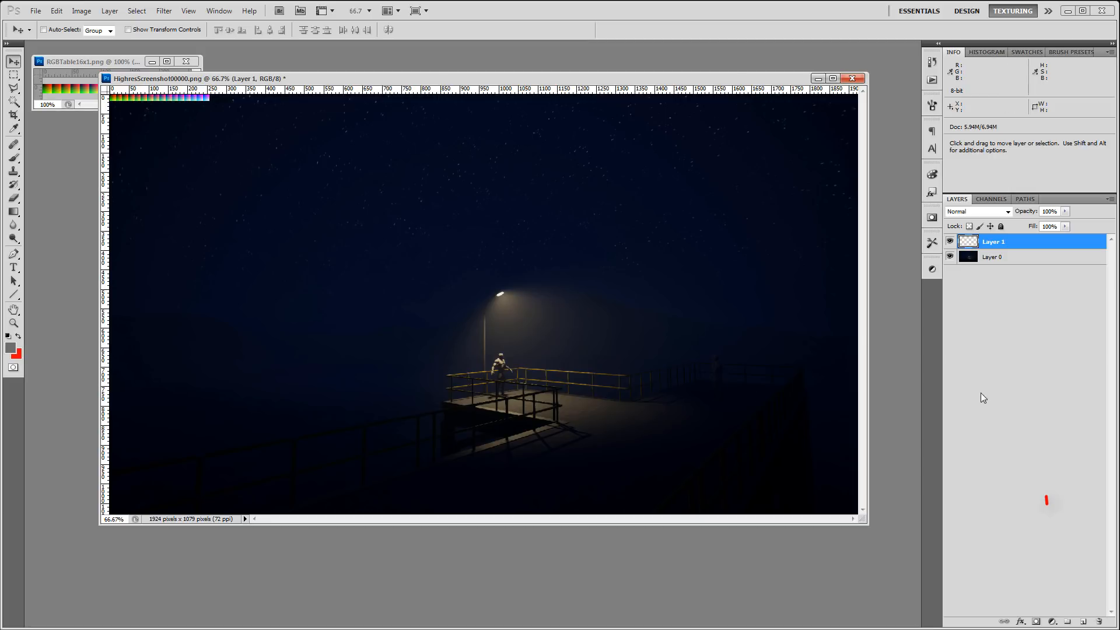
{"action": "left_click", "coordinate": [1052, 621]}
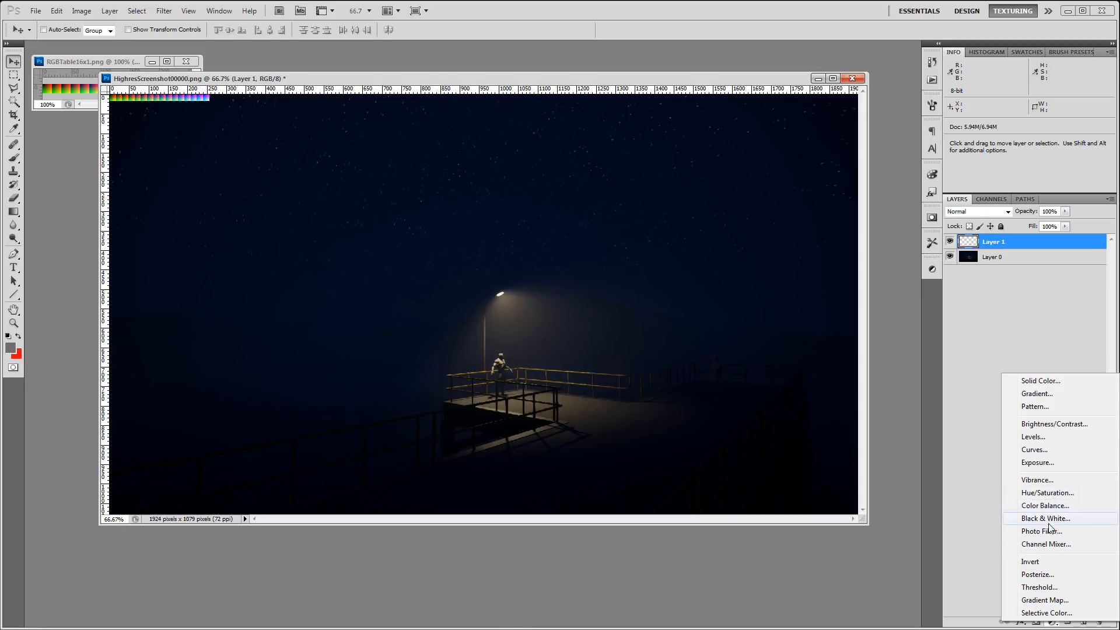
{"action": "left_click", "coordinate": [1053, 441]}
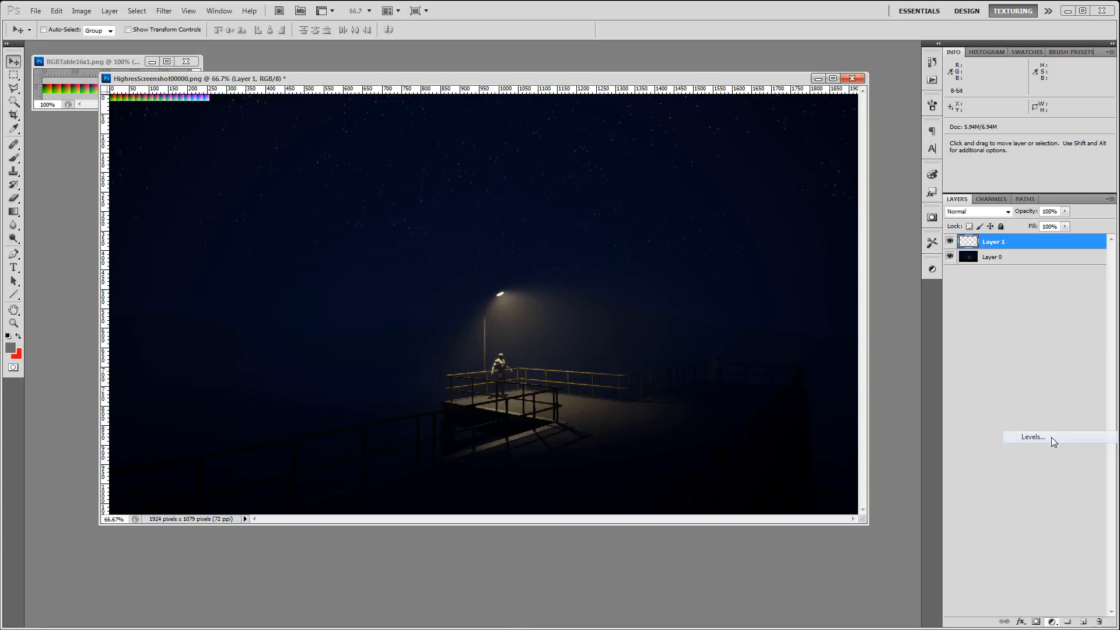
{"action": "left_click_drag", "start_coordinate": [913, 363], "coordinate": [880, 366]}
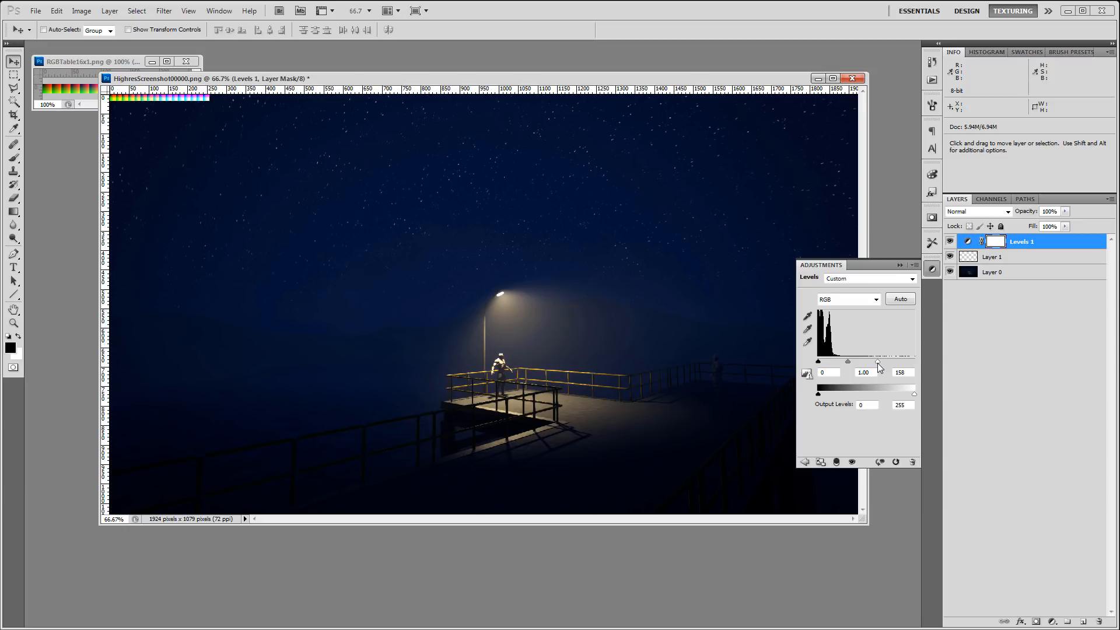
Add a Hue/Saturation adjustment layer above the Levels layer.
{"action": "left_click", "coordinate": [1052, 621]}
{"action": "left_click", "coordinate": [1047, 492]}
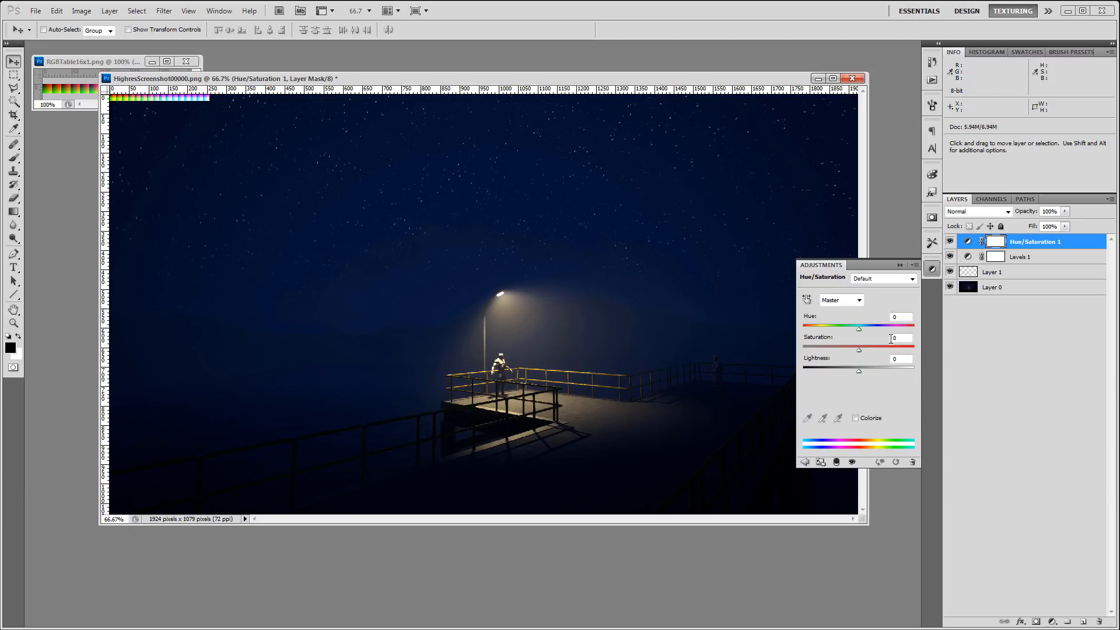
{"action": "left_click_drag", "start_coordinate": [864, 330], "coordinate": [866, 356]}
Open LUT-Adjustments.psd, collapse the adjustments panel and move the document window clear of the other images.
{"action": "key", "text": "ctrl+o"}
{"action": "double_click", "coordinate": [558, 174]}
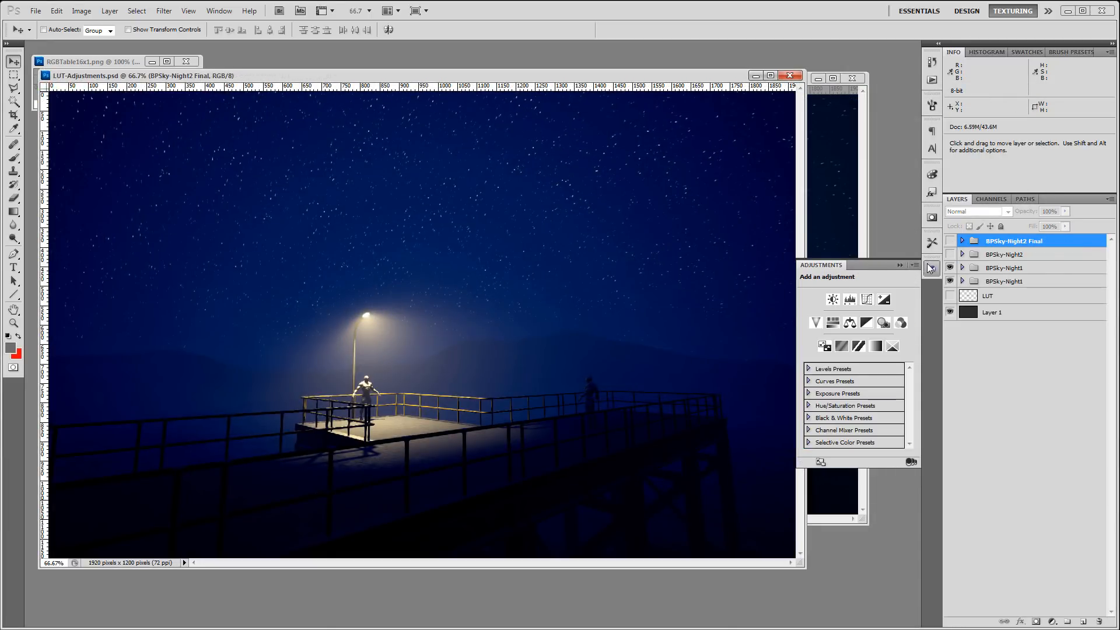
{"action": "left_click", "coordinate": [932, 269]}
{"action": "left_click_drag", "start_coordinate": [600, 79], "coordinate": [687, 70]}
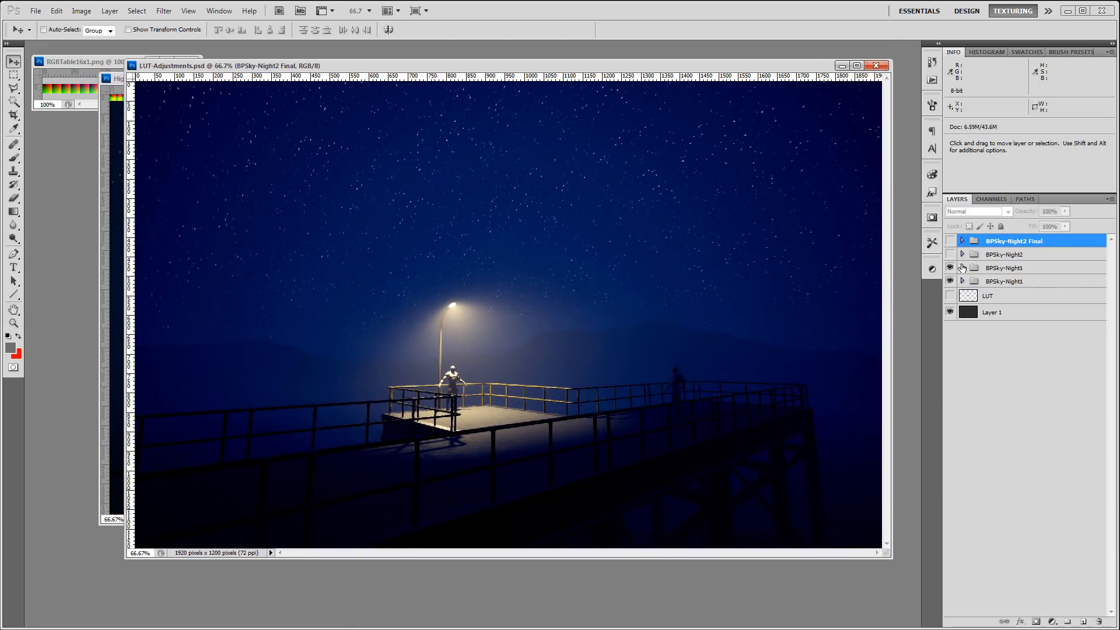
Expand the upper BPSky-Night1 group and hide its Color Balance 2, Brightness/Contrast 2 and Levels 2 layers.
{"action": "left_click", "coordinate": [963, 268]}
{"action": "left_click", "coordinate": [951, 283]}
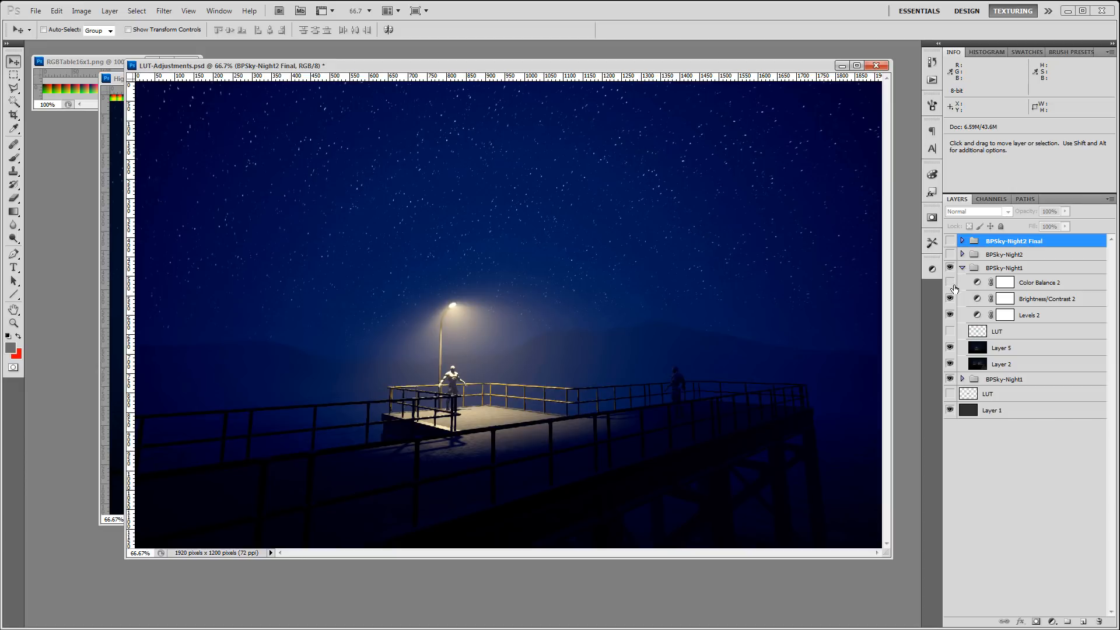
{"action": "left_click", "coordinate": [951, 298]}
{"action": "left_click", "coordinate": [950, 315]}
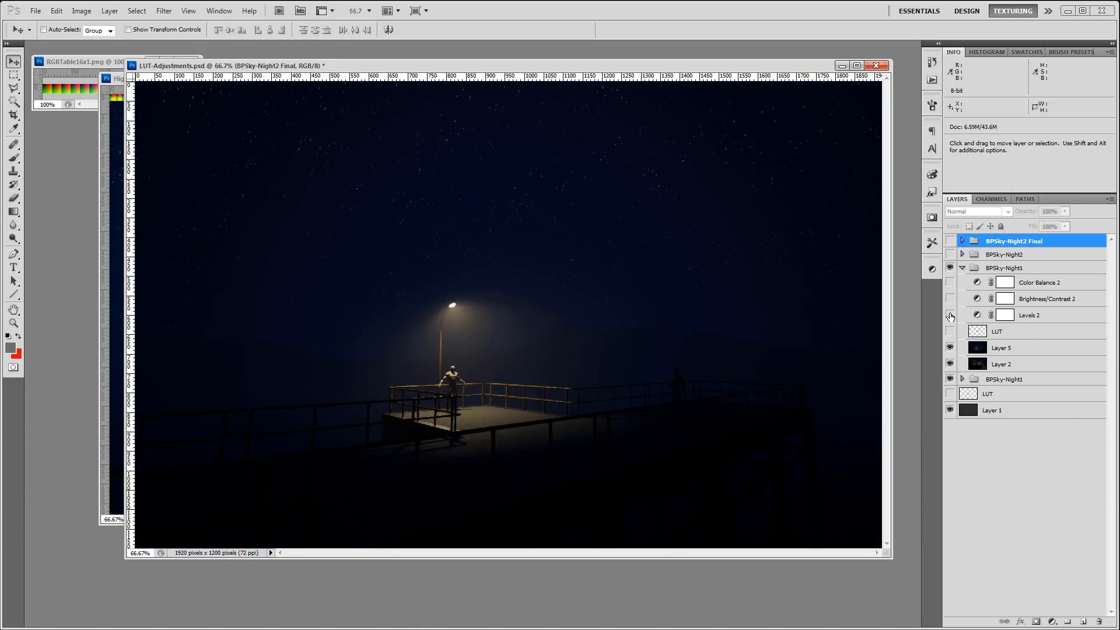
Show the Levels 2, Brightness/Contrast 2, Color Balance 2 and LUT layers of the upper BPSky-Night1 group.
{"action": "left_click", "coordinate": [950, 315]}
{"action": "left_click", "coordinate": [950, 299]}
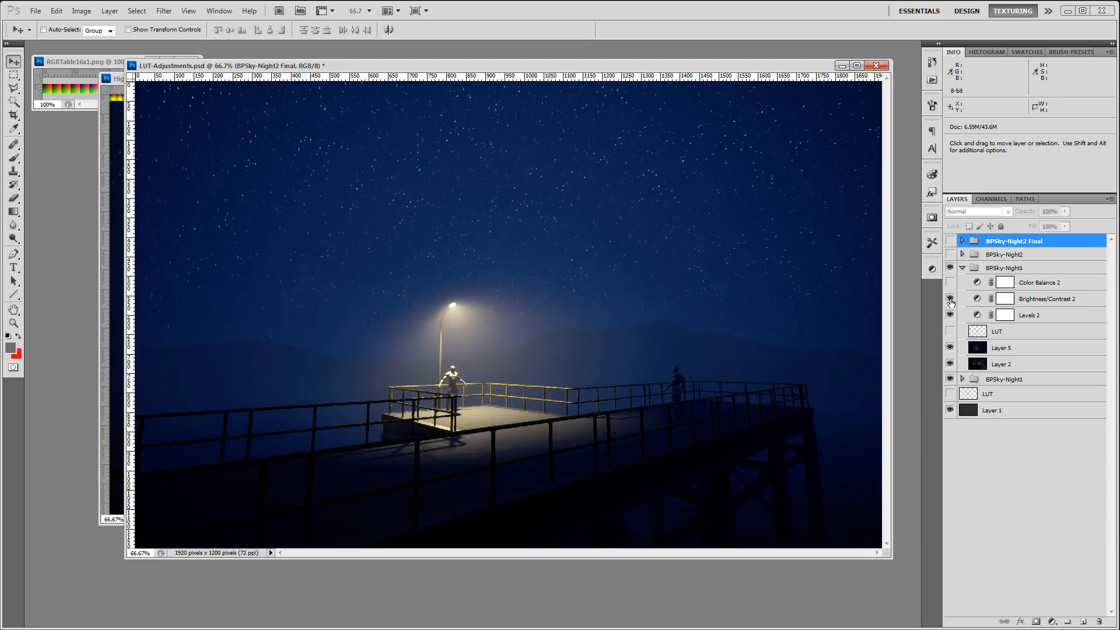
{"action": "left_click", "coordinate": [951, 283]}
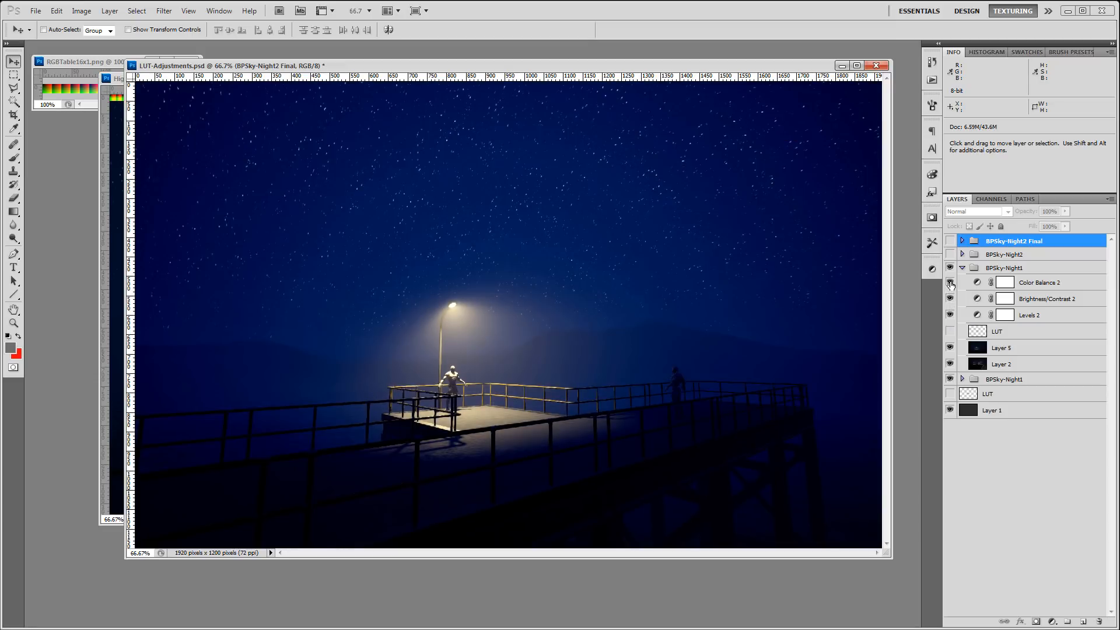
{"action": "left_click", "coordinate": [950, 331]}
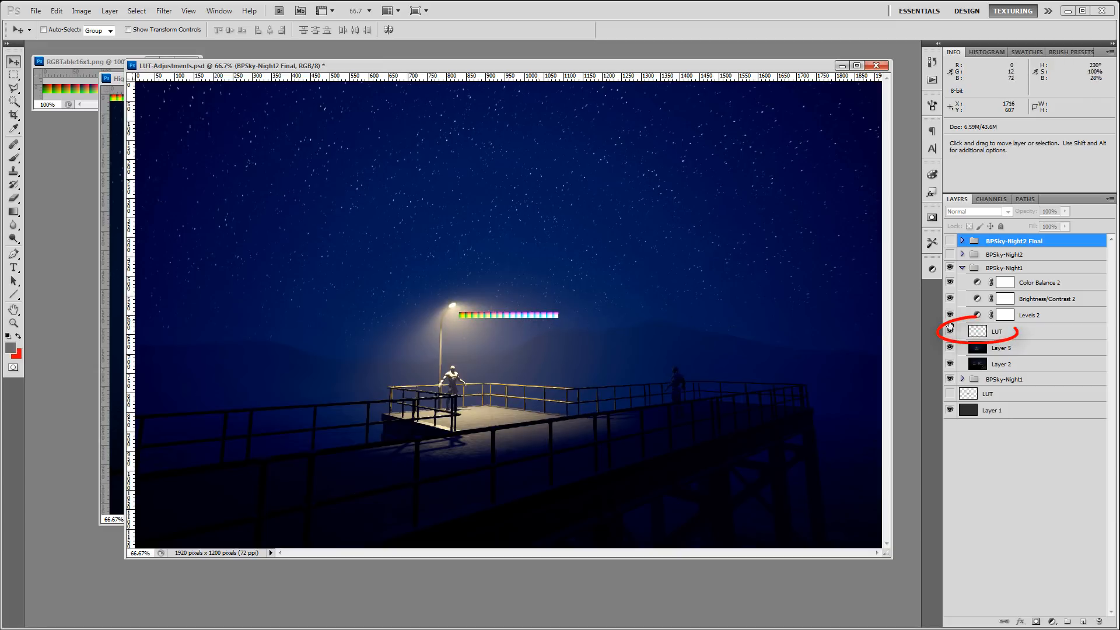
Crop the document to the pixels of the group's LUT layer, then shrink its window and move it over the screenshot.
{"action": "left_click", "coordinate": [1028, 332]}
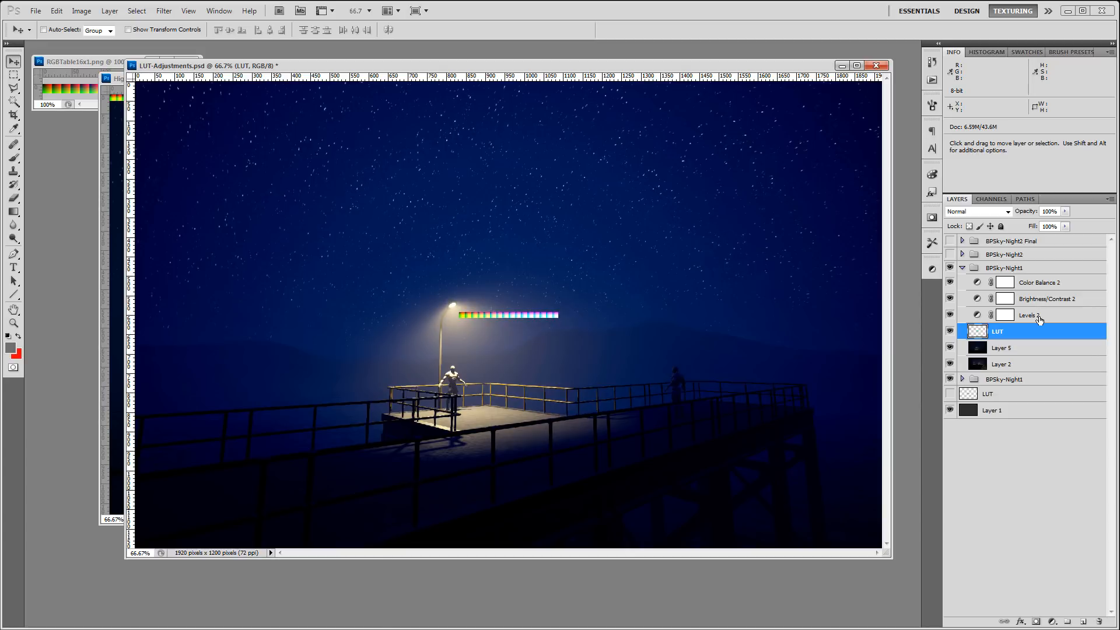
{"action": "left_click", "coordinate": [978, 332], "text": "ctrl"}
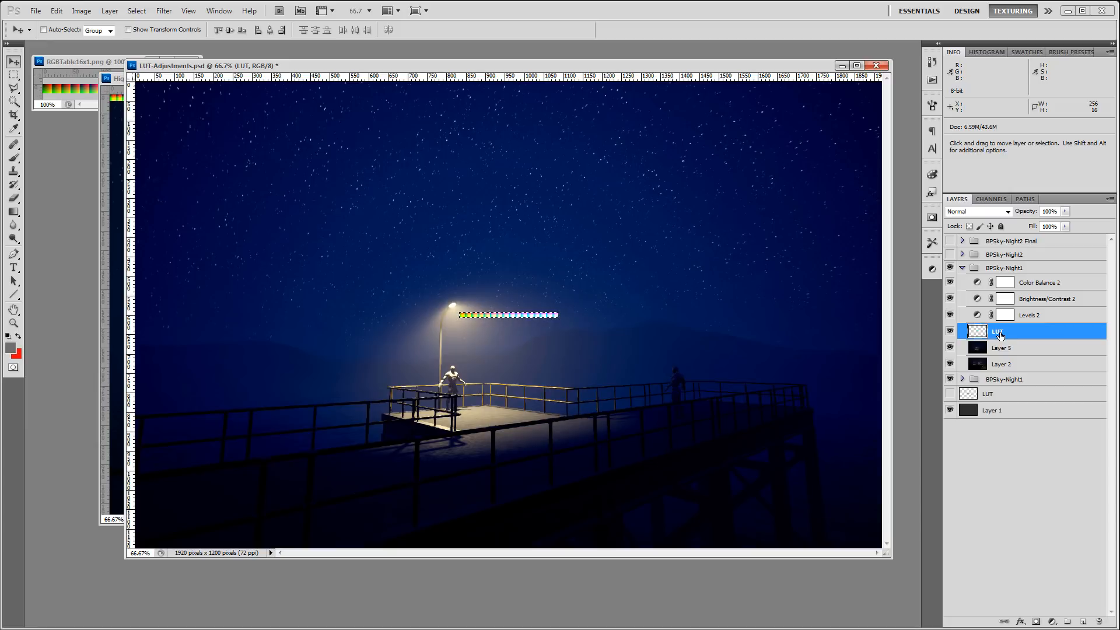
{"action": "left_click", "coordinate": [82, 11]}
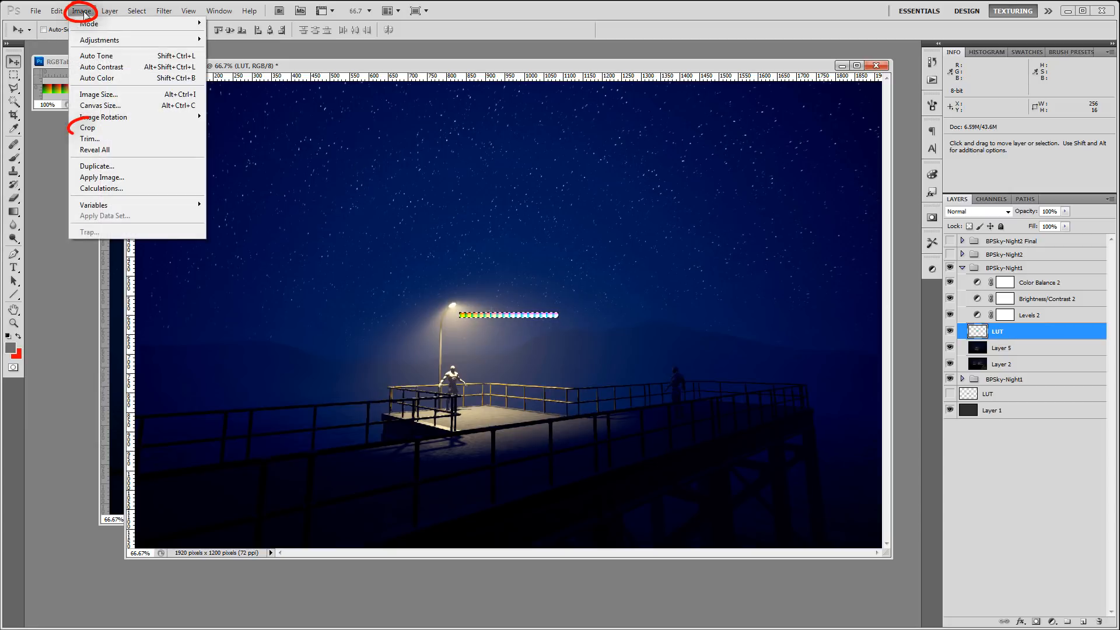
{"action": "left_click", "coordinate": [87, 133]}
{"action": "left_click_drag", "start_coordinate": [175, 66], "coordinate": [344, 61]}
{"action": "left_click_drag", "start_coordinate": [418, 110], "coordinate": [586, 189]}
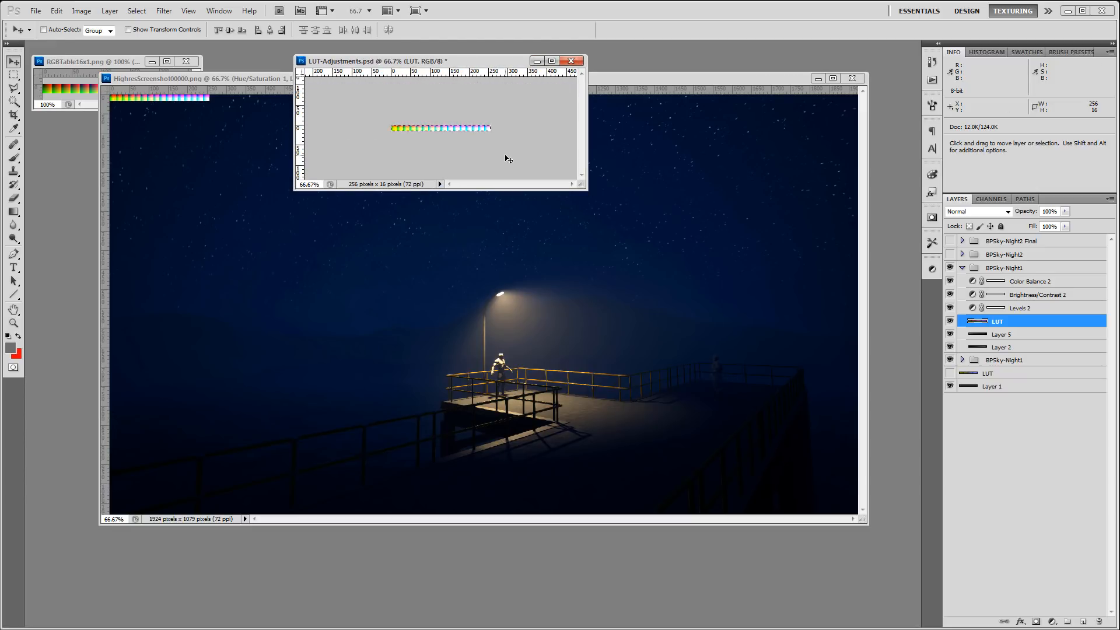
Check the cropped LUT document's pixel dimensions without changing them.
{"action": "left_click", "coordinate": [82, 12]}
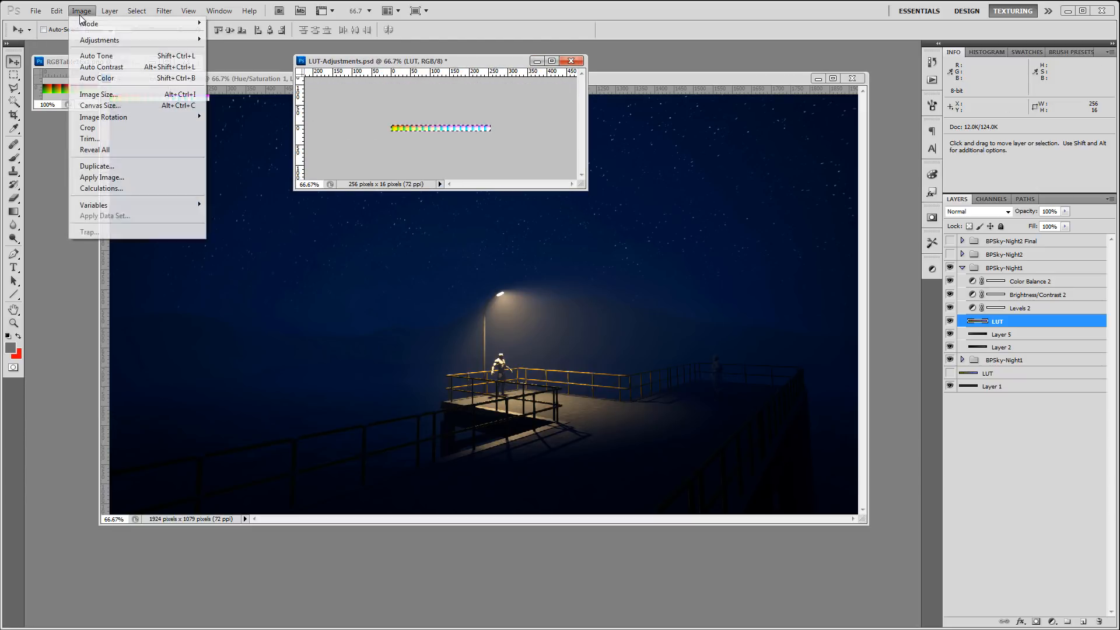
{"action": "left_click", "coordinate": [108, 95]}
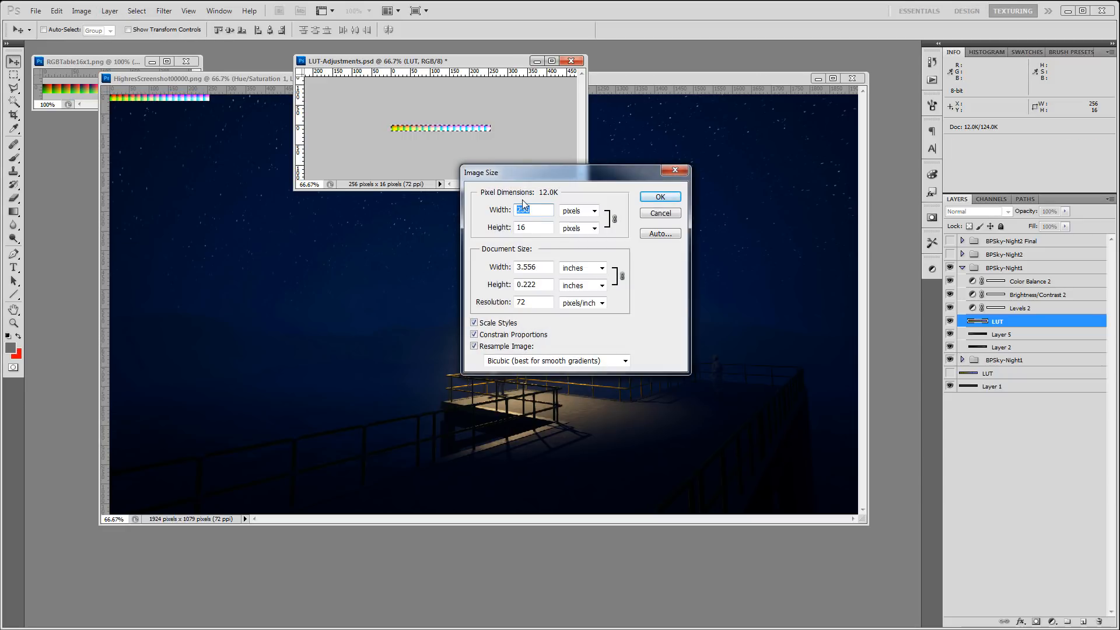
{"action": "left_click", "coordinate": [655, 211]}
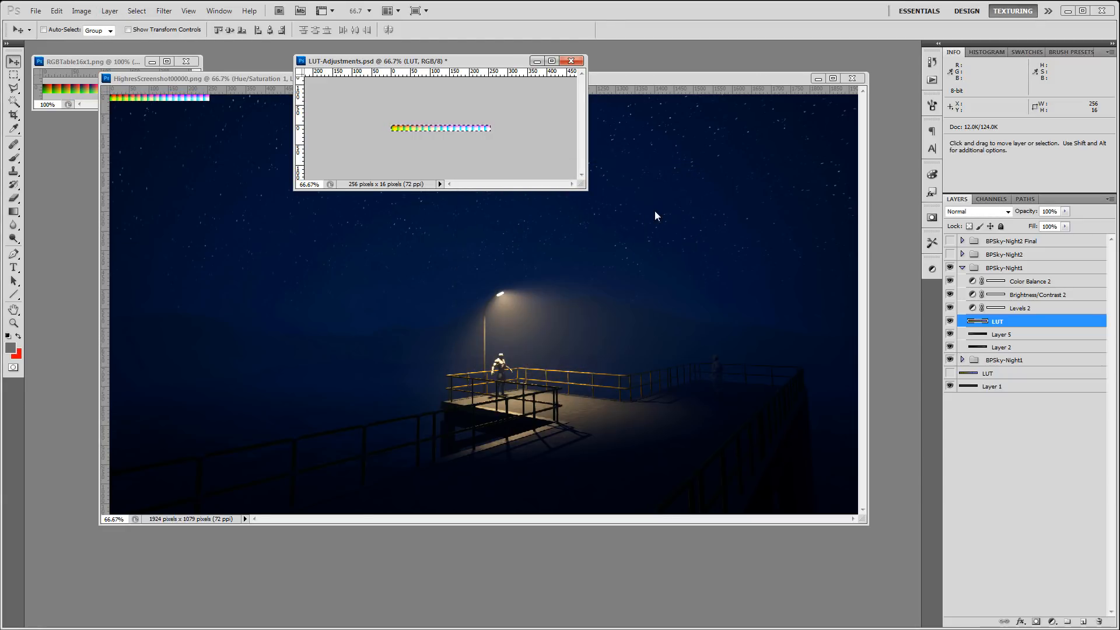
Save a copy of the cropped LUT in the LUT folder as a non-interlaced PNG named LUT_NightTime-Stars.
{"action": "left_click", "coordinate": [36, 11]}
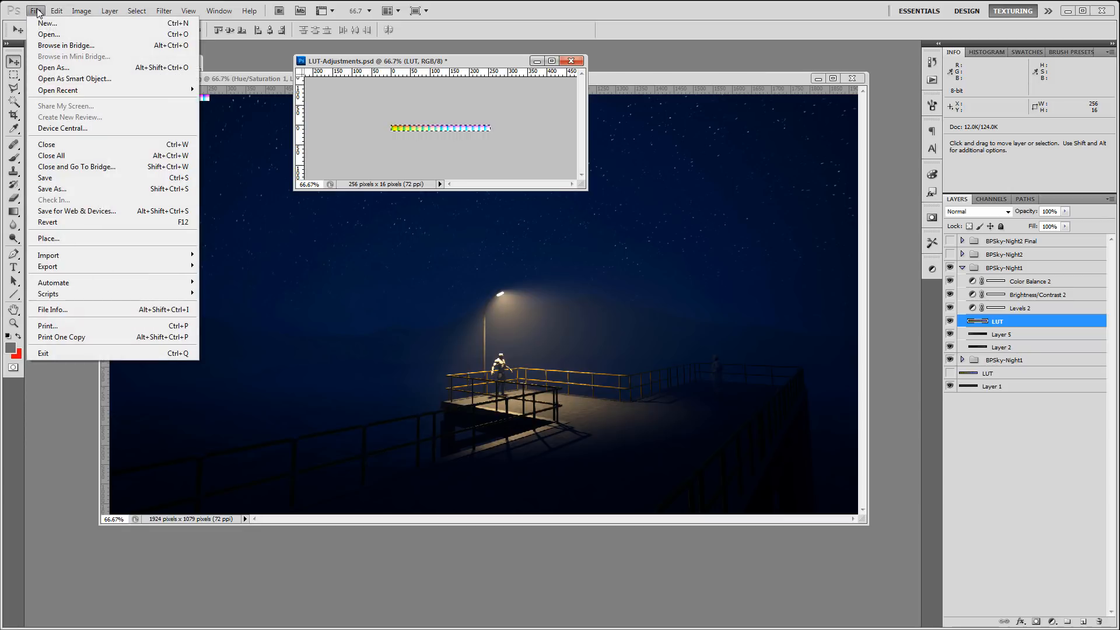
{"action": "left_click", "coordinate": [77, 188]}
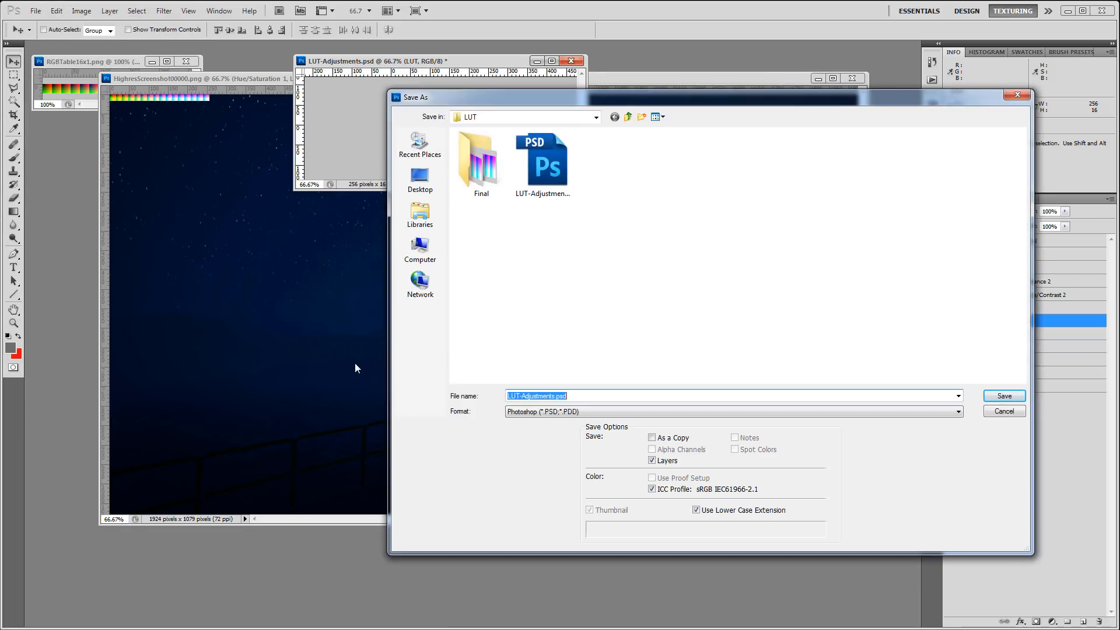
{"action": "left_click", "coordinate": [574, 414]}
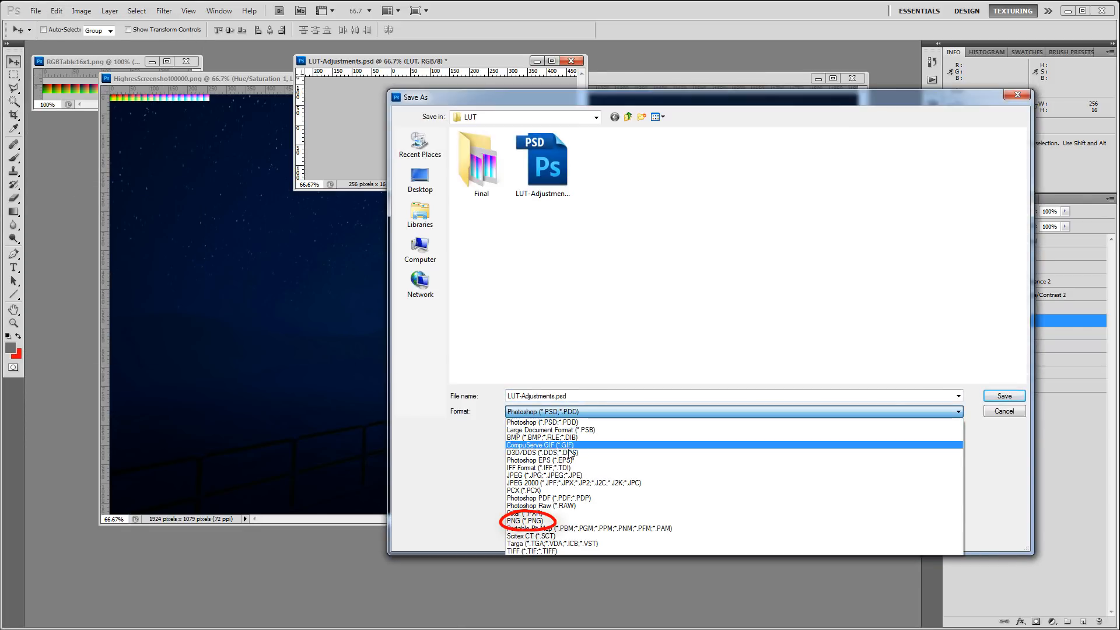
{"action": "left_click", "coordinate": [536, 521]}
{"action": "double_click", "coordinate": [557, 395]}
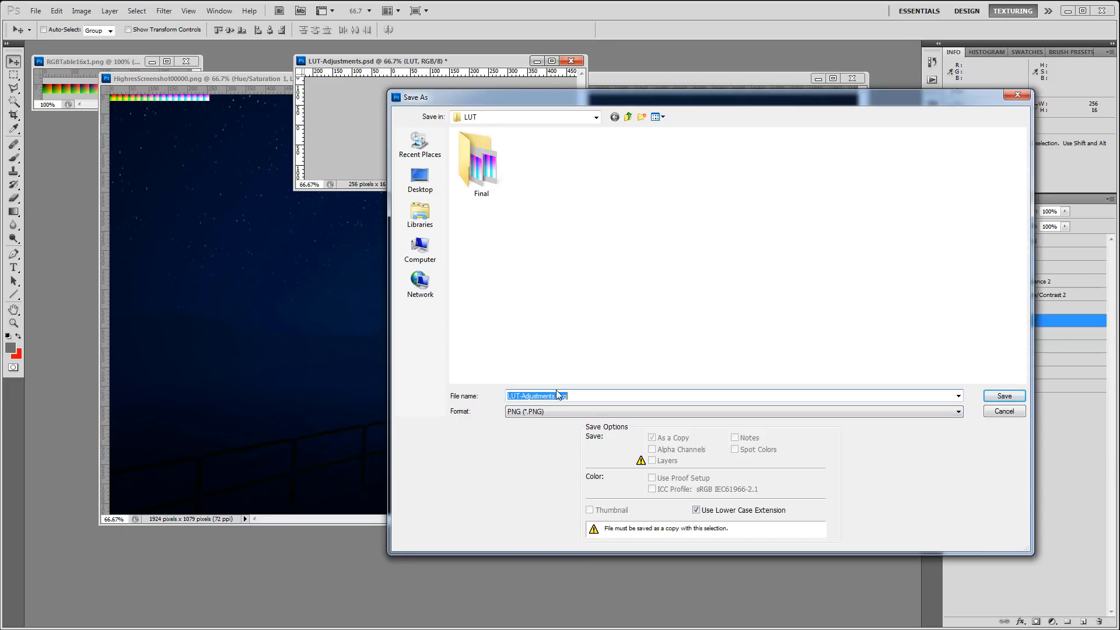
{"action": "type", "text": "LUT_NightTime-Stars"}
{"action": "left_click", "coordinate": [1001, 396]}
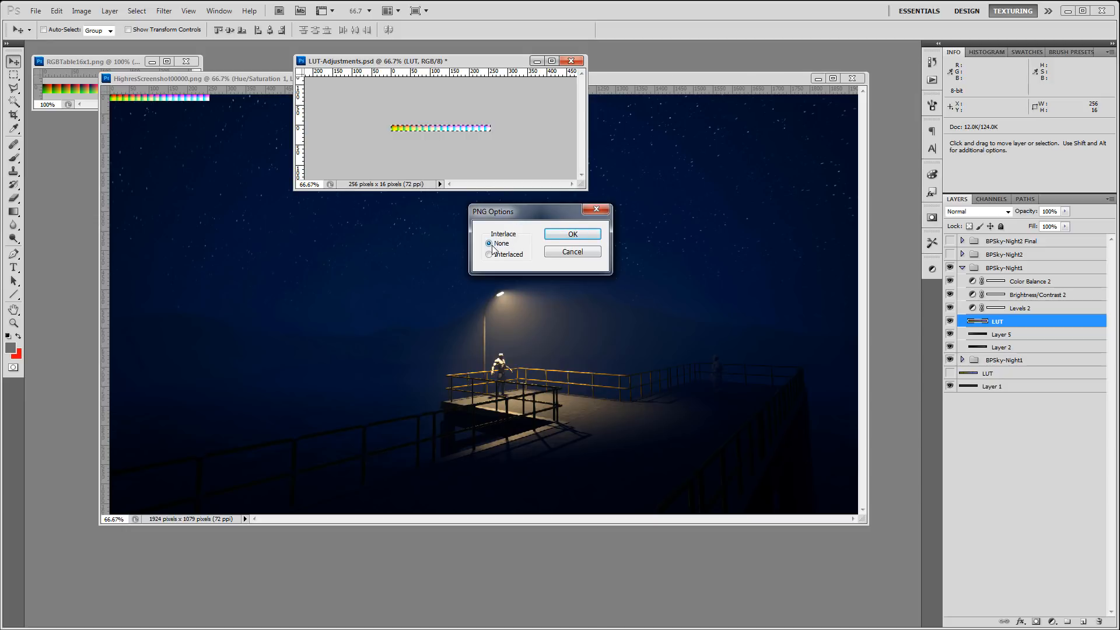
{"action": "left_click", "coordinate": [564, 235]}
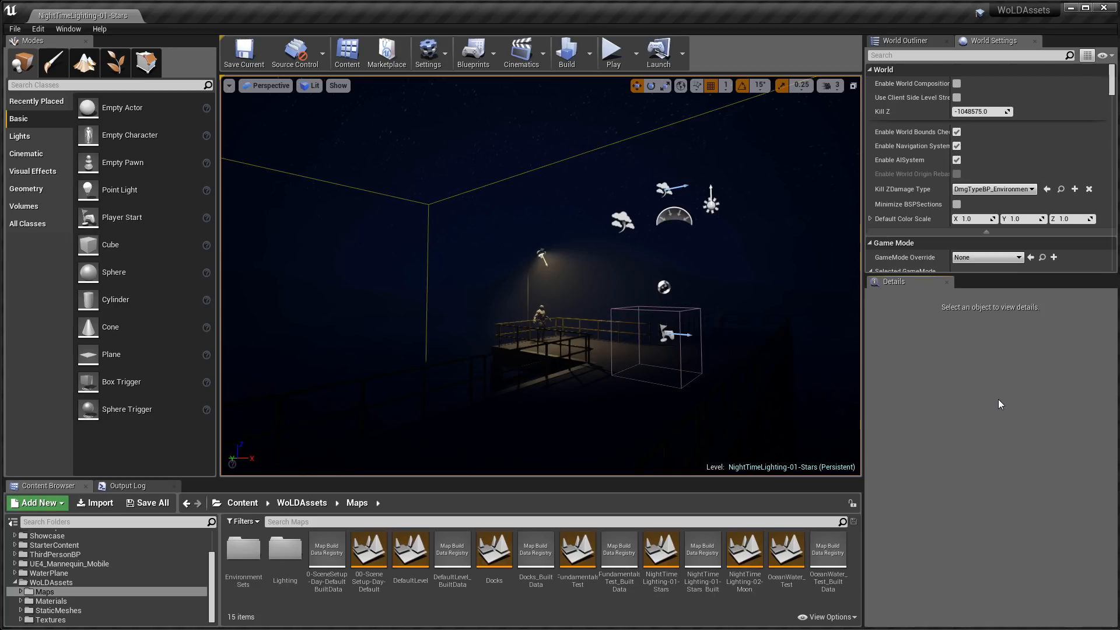
In Unreal Editor, import LUT_NightTime-Stars.png from the project's LUT folder into WoLDAssets/Textures/LUT.
{"action": "left_click", "coordinate": [64, 621]}
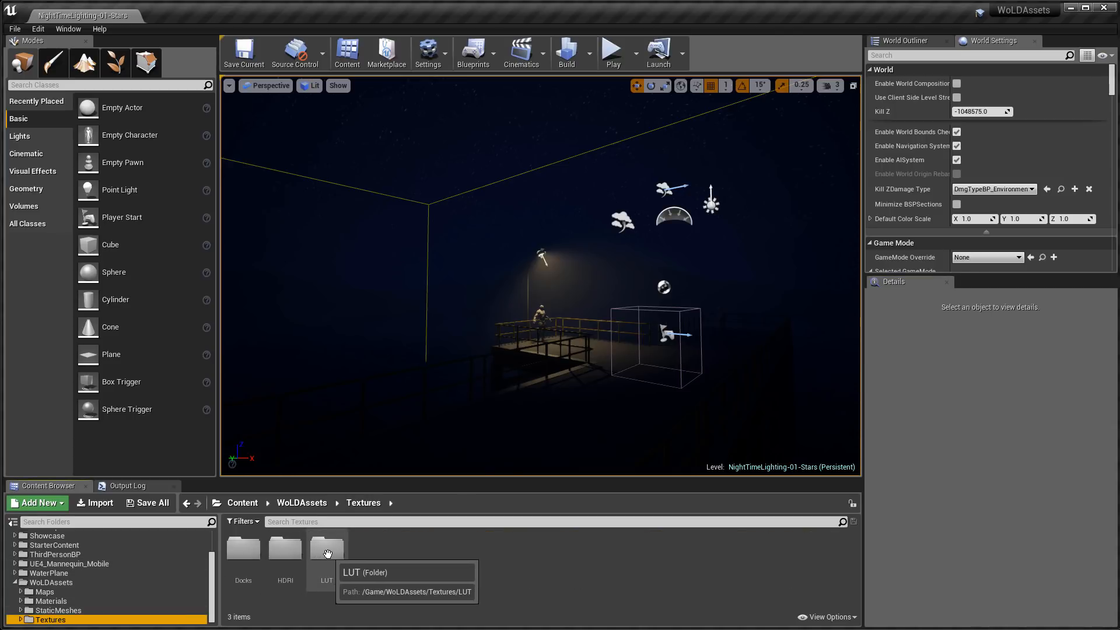
{"action": "double_click", "coordinate": [327, 552]}
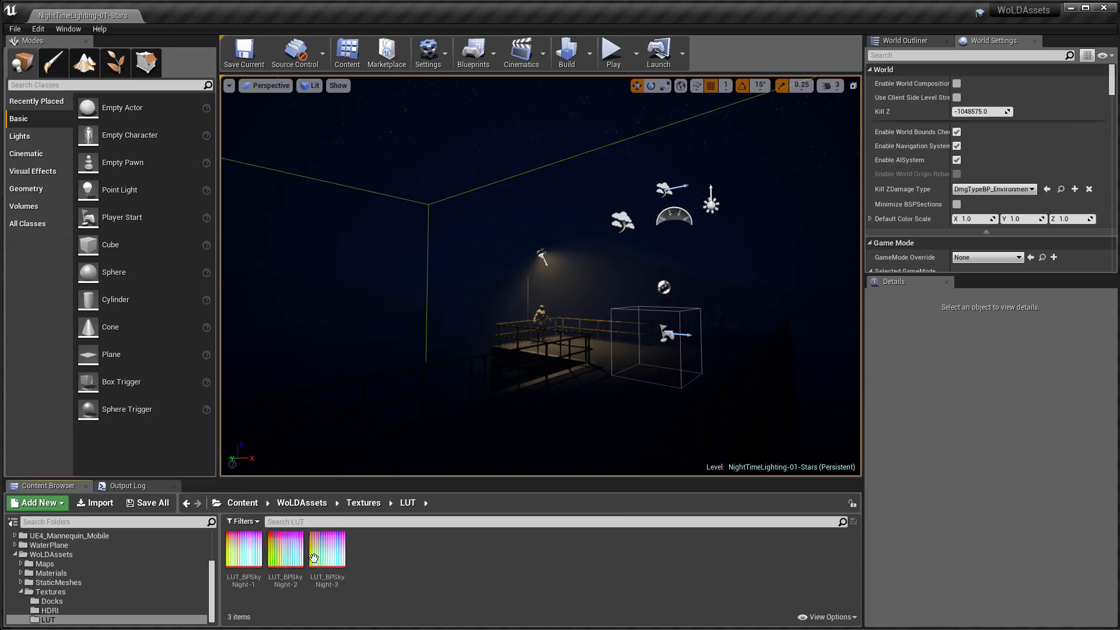
{"action": "left_click", "coordinate": [99, 504]}
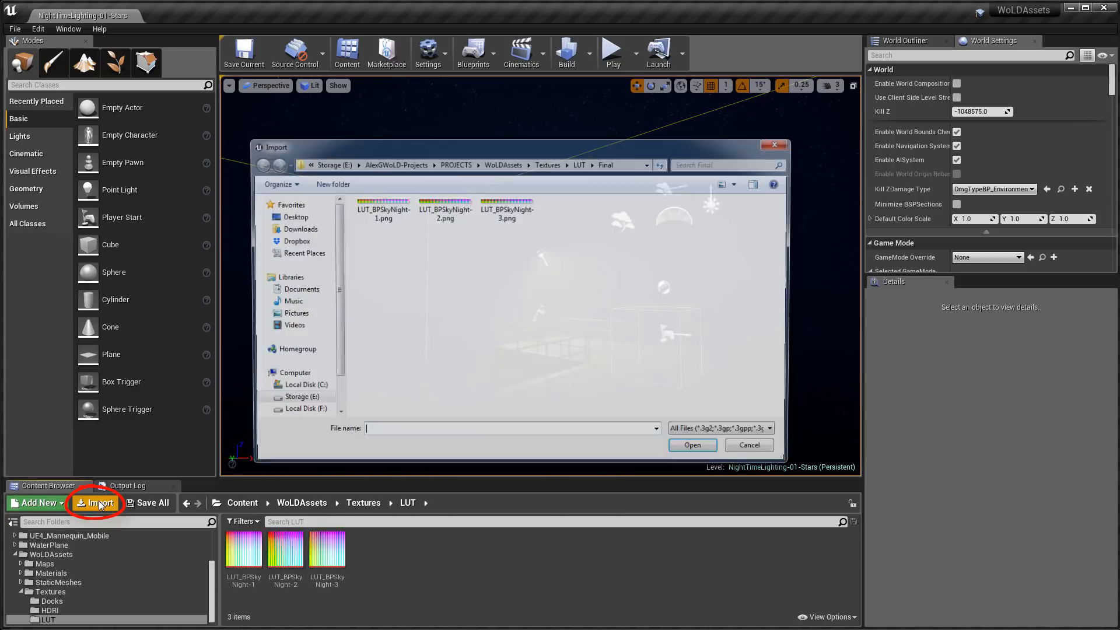
{"action": "left_click", "coordinate": [581, 163]}
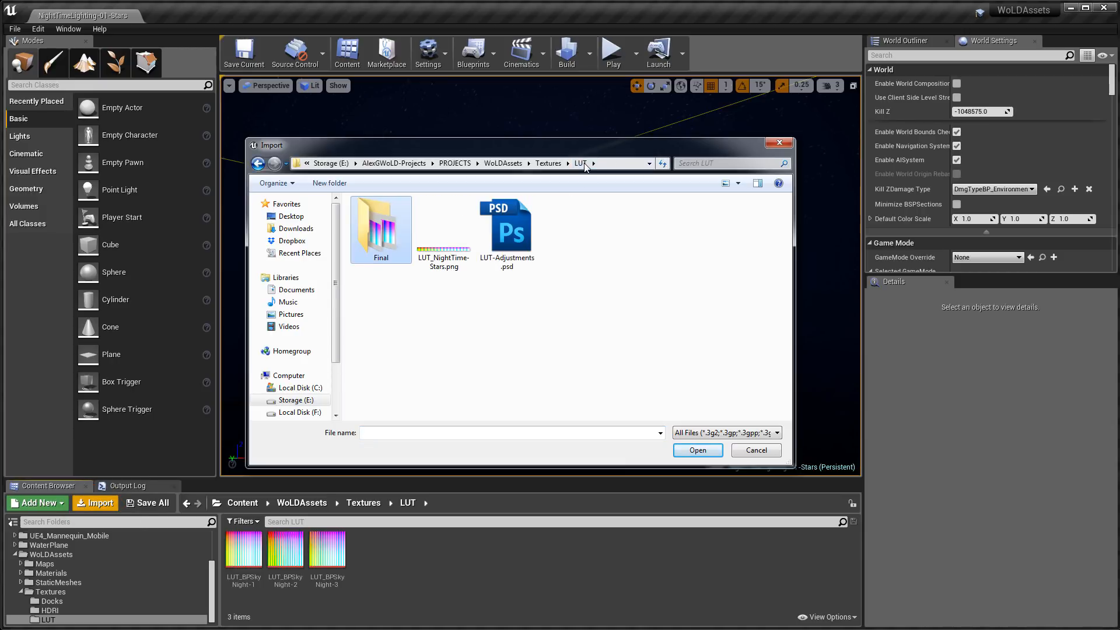
{"action": "left_click", "coordinate": [449, 266]}
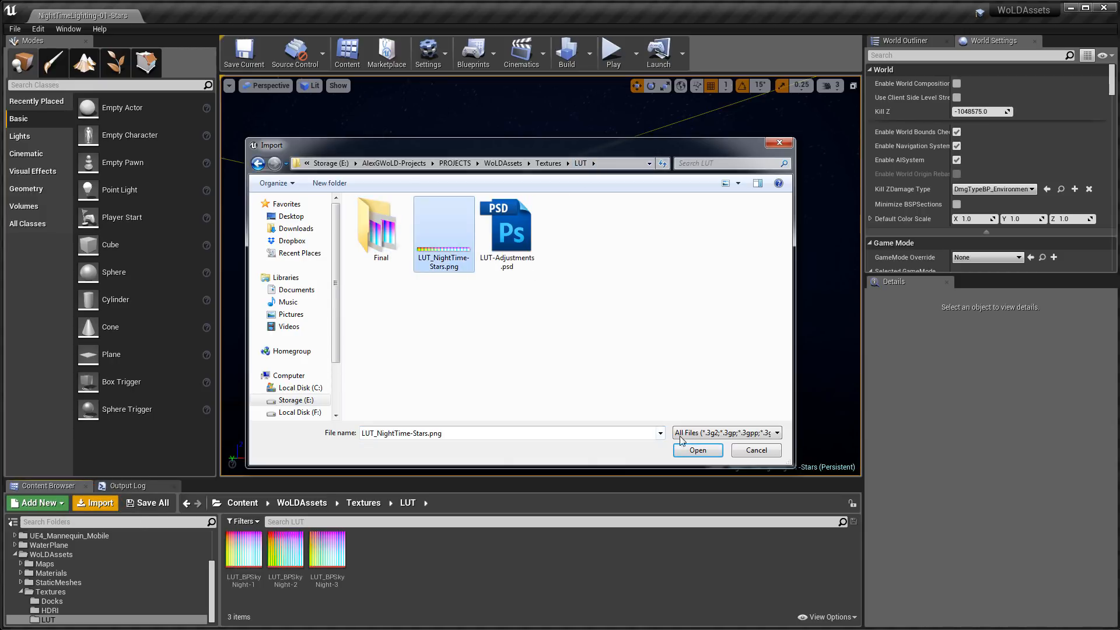
{"action": "left_click", "coordinate": [698, 450]}
{"action": "mouse_move", "coordinate": [373, 552]}
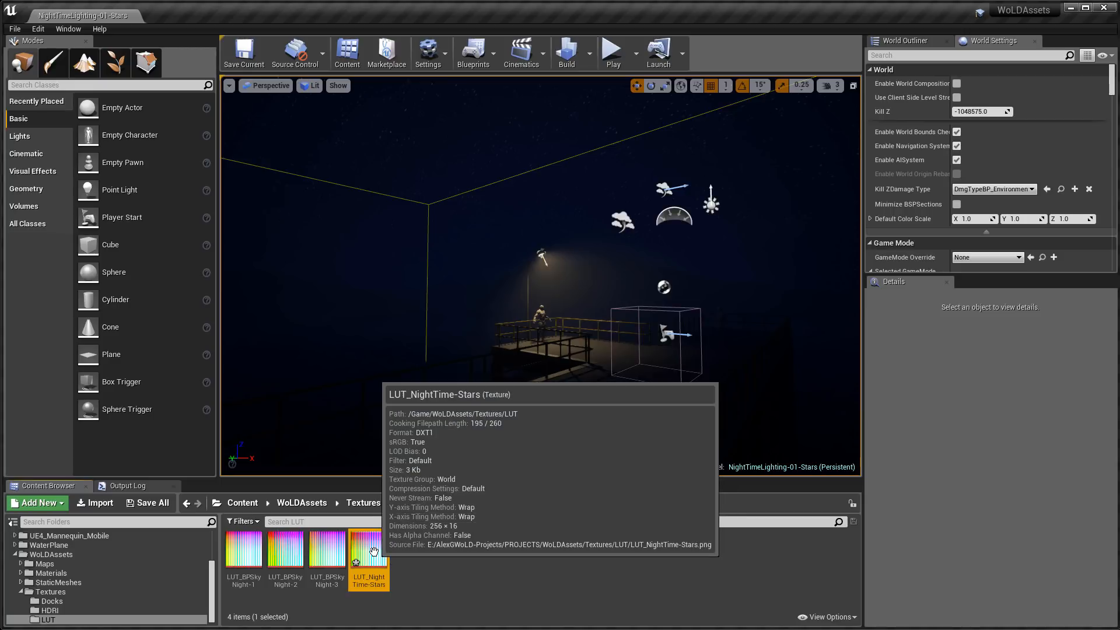
Set the LUT_NightTime-Stars texture's Texture Group to ColorLookupTable, then save and close the texture.
{"action": "double_click", "coordinate": [374, 552]}
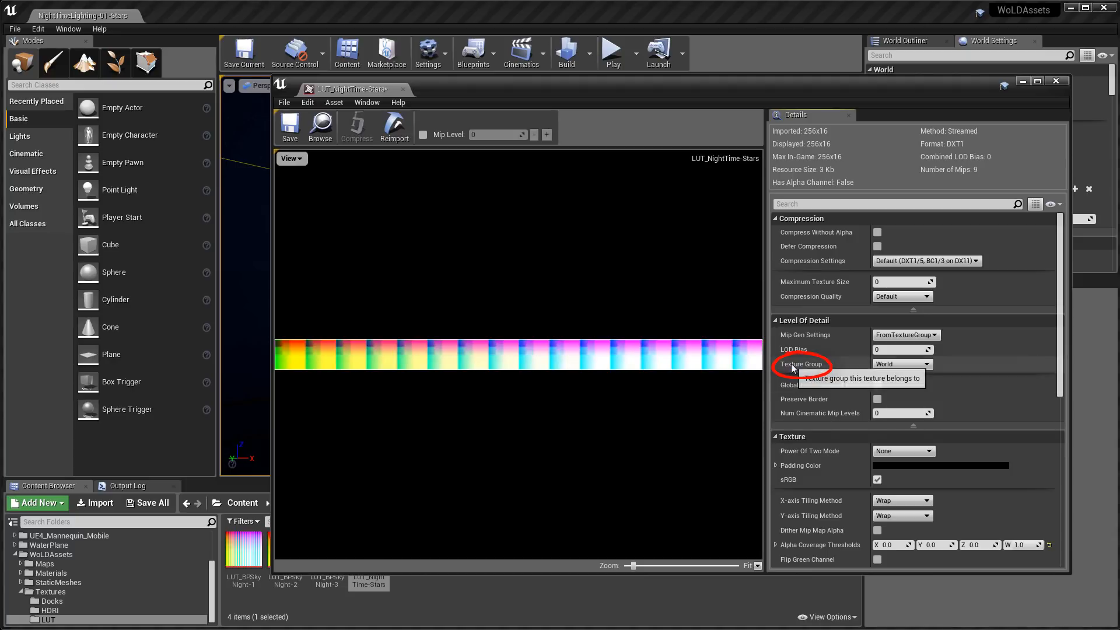
{"action": "left_click", "coordinate": [884, 367]}
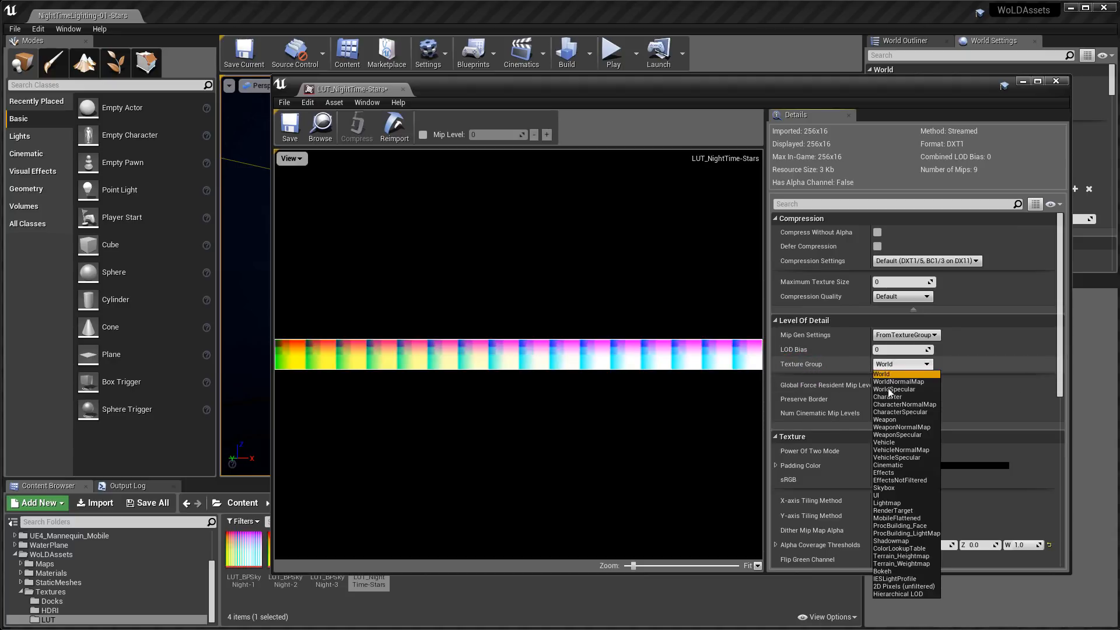
{"action": "left_click", "coordinate": [898, 548]}
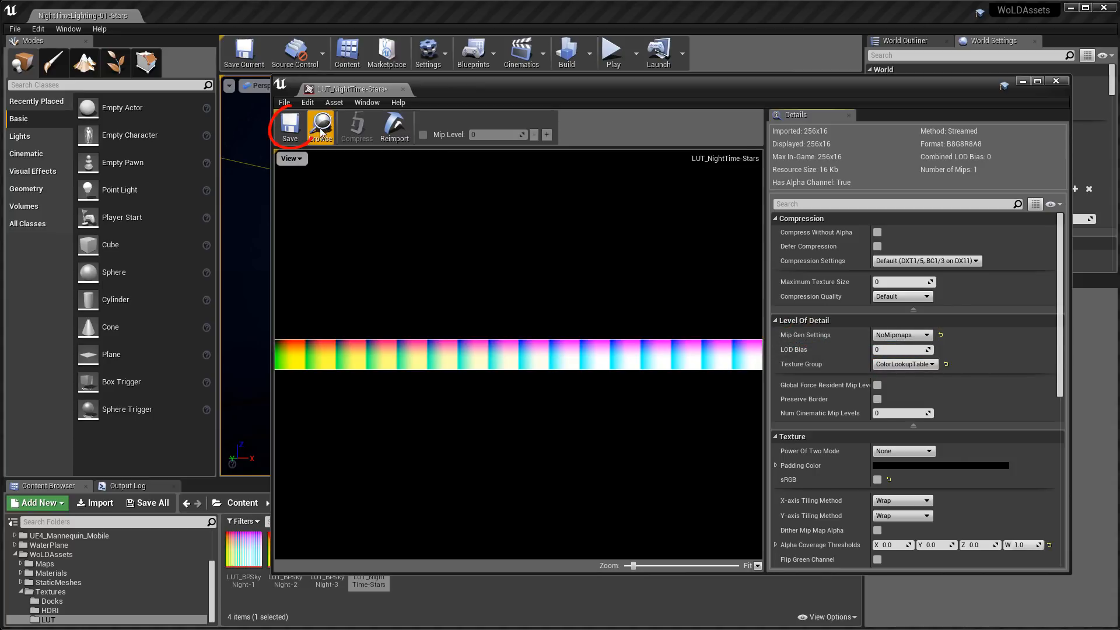
{"action": "left_click", "coordinate": [290, 126]}
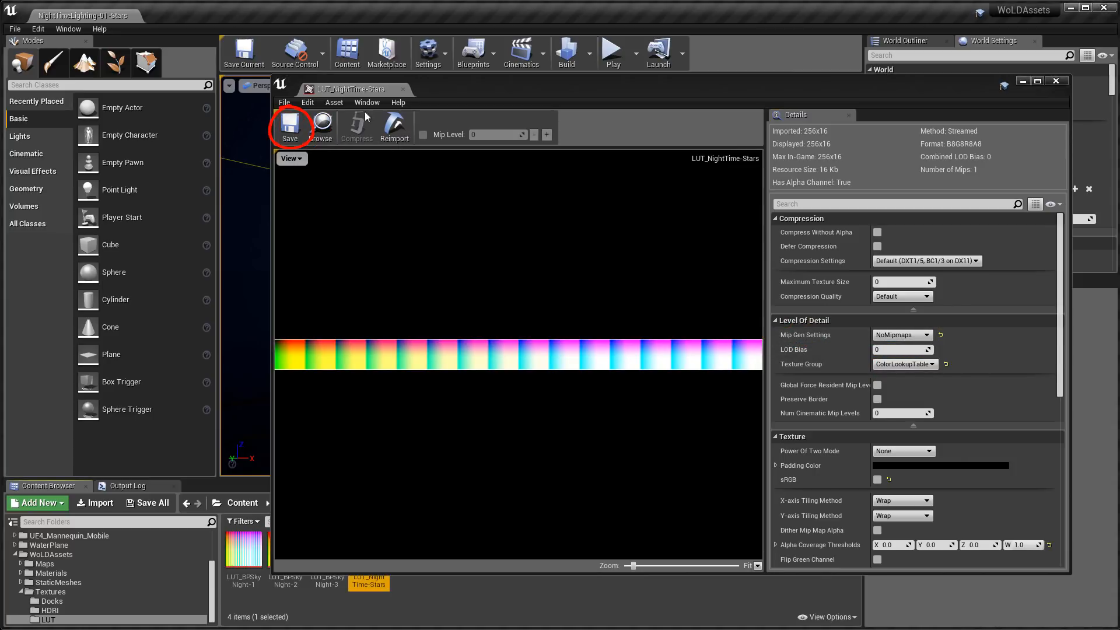
{"action": "left_click", "coordinate": [402, 89]}
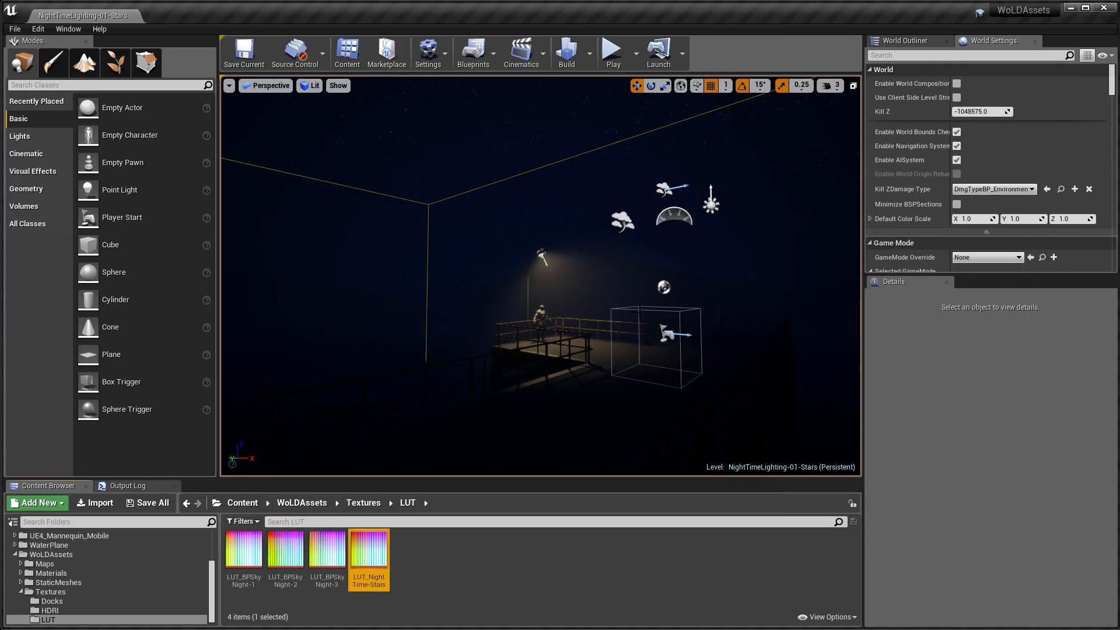
Enable Color Grading LUT on the PostProcessVolume and assign the LUT_NightTime-Stars texture to it.
{"action": "left_click", "coordinate": [701, 350]}
{"action": "left_click", "coordinate": [869, 407]}
{"action": "scroll", "coordinate": [900, 413], "scroll_direction": "down", "scroll_amount": 4}
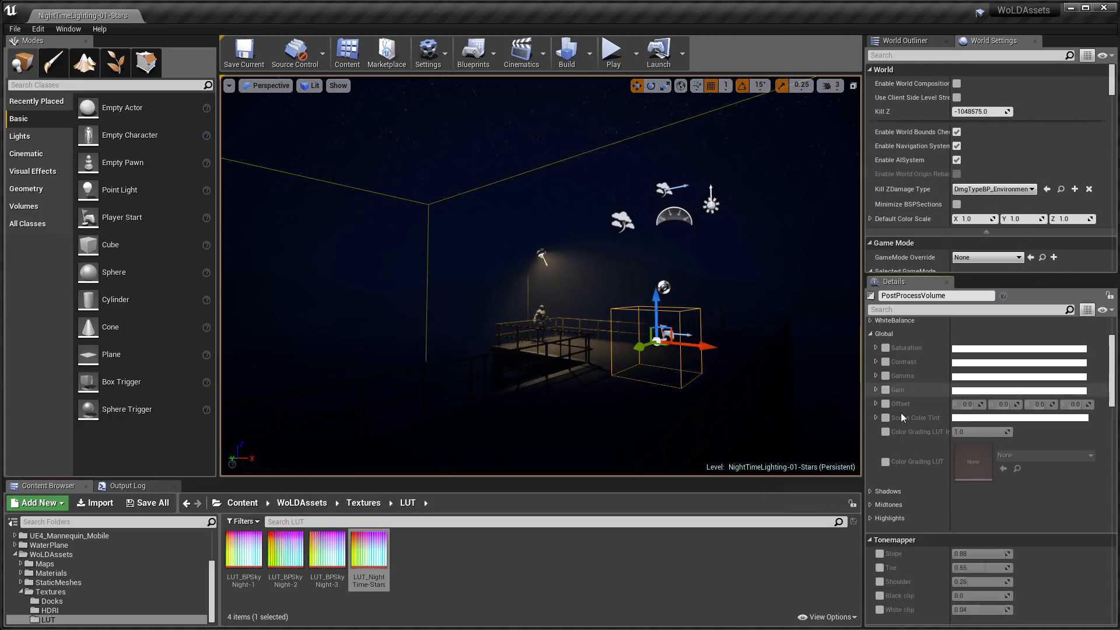
{"action": "scroll", "coordinate": [901, 412], "scroll_direction": "down", "scroll_amount": 1}
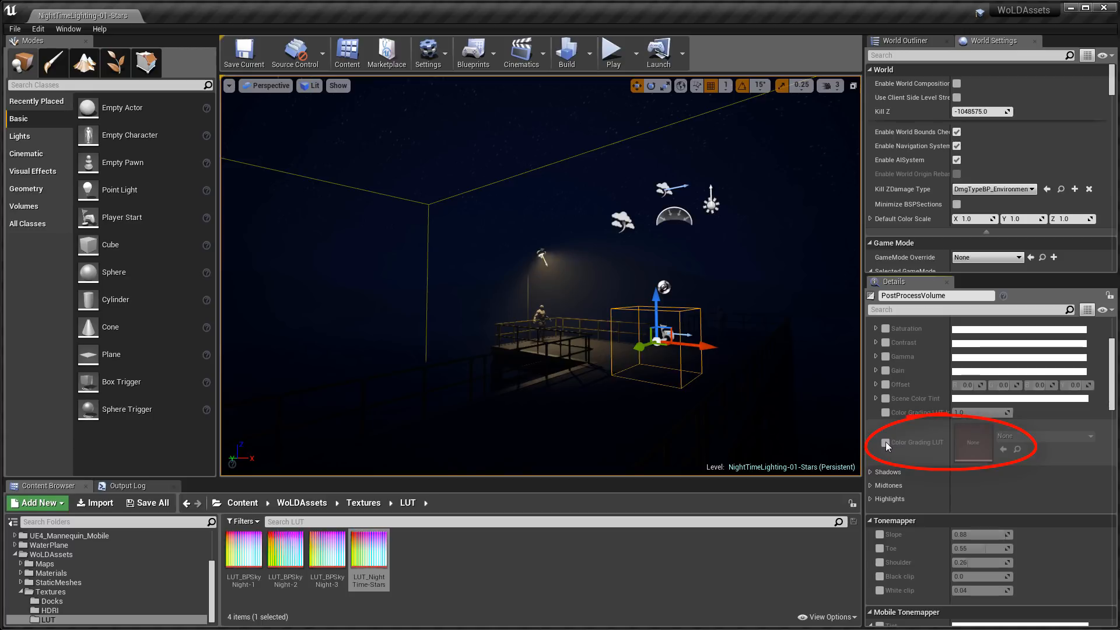
{"action": "left_click", "coordinate": [886, 442]}
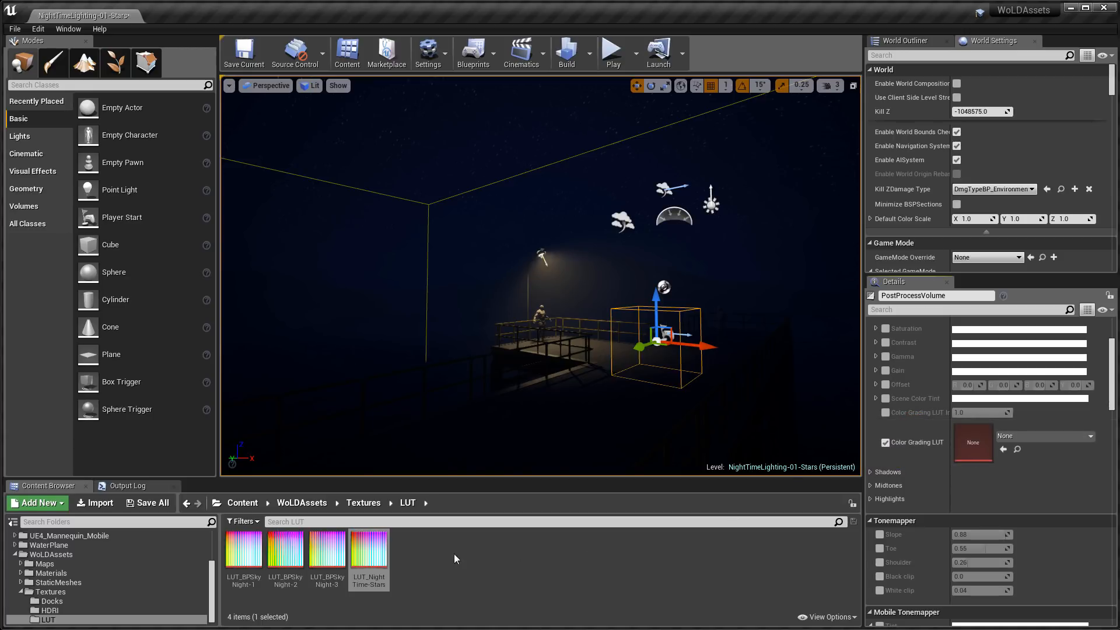
{"action": "left_click", "coordinate": [374, 552]}
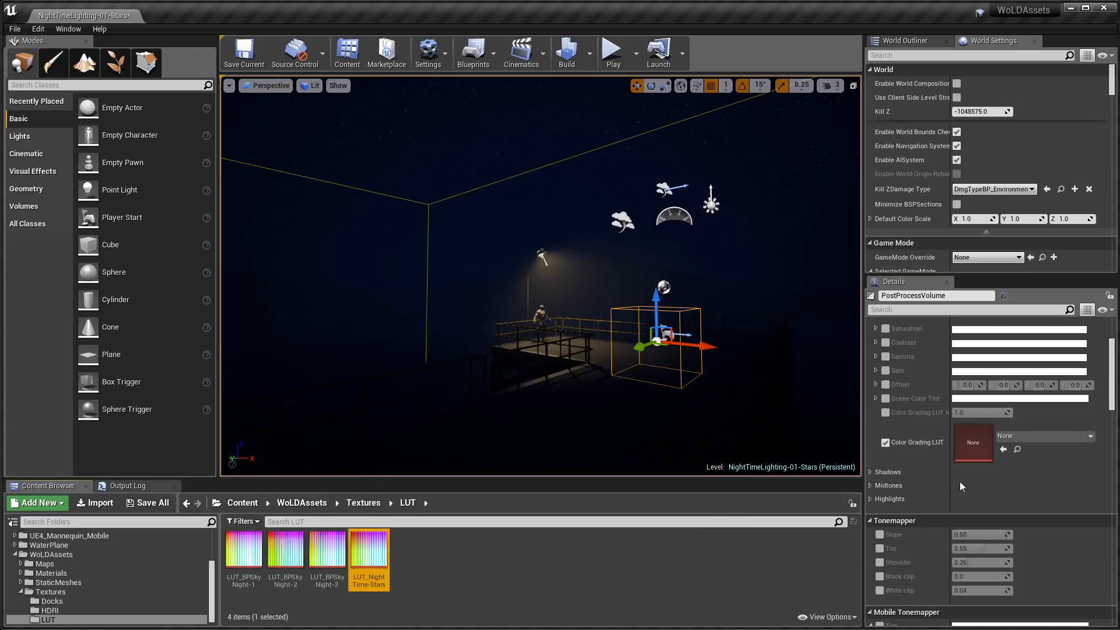
{"action": "left_click", "coordinate": [1007, 453]}
{"action": "left_click", "coordinate": [1004, 449]}
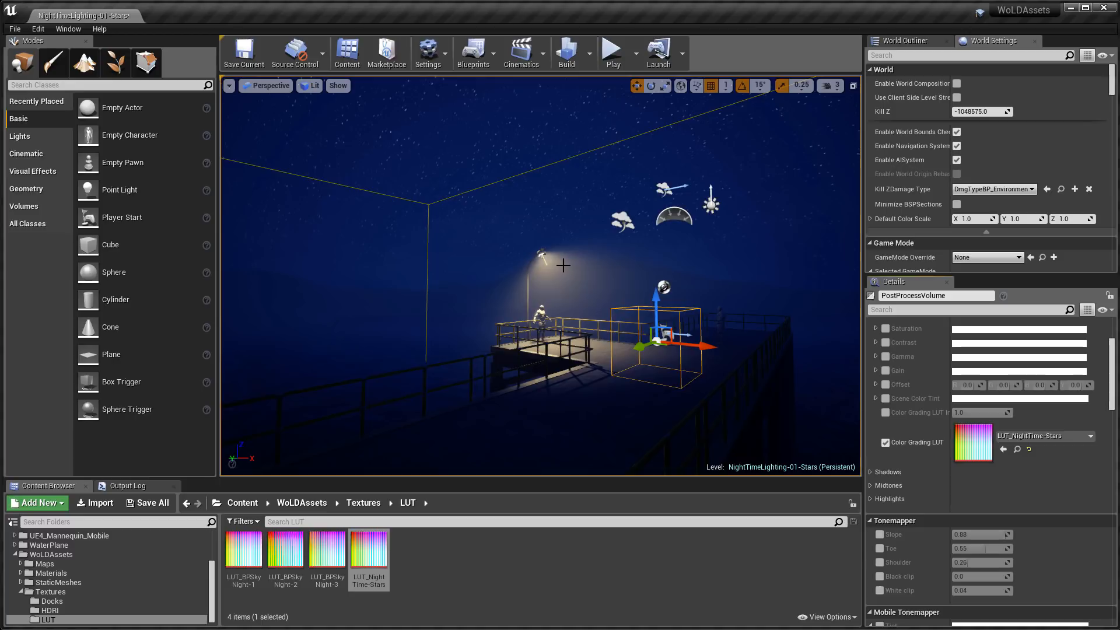
Look over the graded dock scene and switch to the browser with the "ue4 color grading" search results.
{"action": "mouse_move", "coordinate": [569, 264]}
{"action": "right_mouse_down"}
{"action": "mouse_move", "coordinate": [577, 245]}
{"action": "mouse_move", "coordinate": [557, 248]}
{"action": "mouse_move", "coordinate": [589, 245]}
{"action": "mouse_move", "coordinate": [566, 245]}
{"action": "right_mouse_up"}
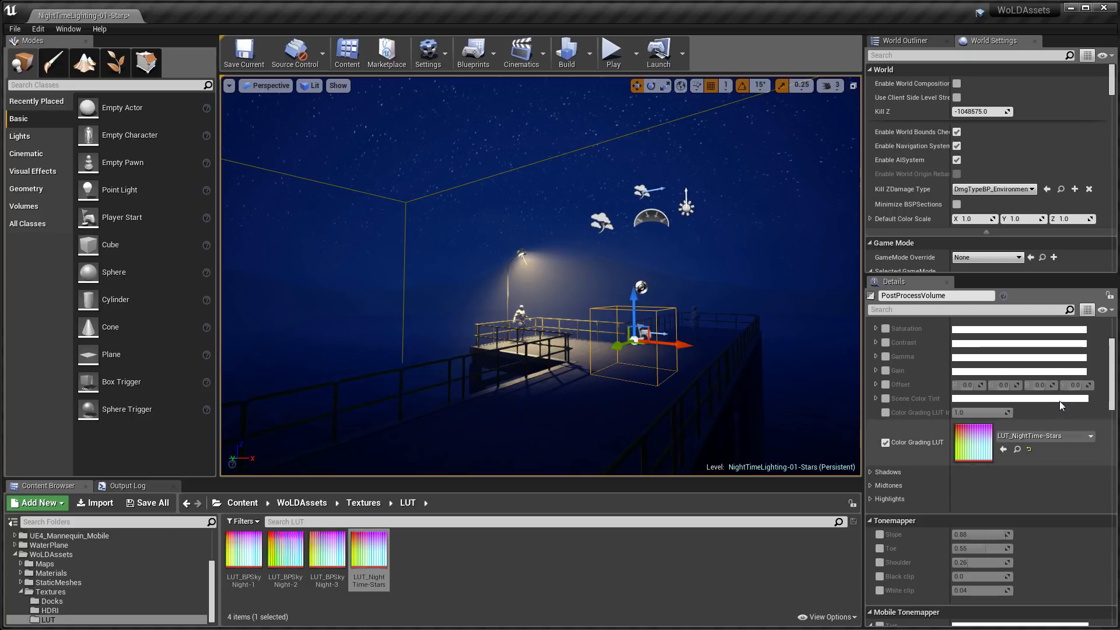
{"action": "scroll", "coordinate": [916, 395], "scroll_direction": "up", "scroll_amount": 3}
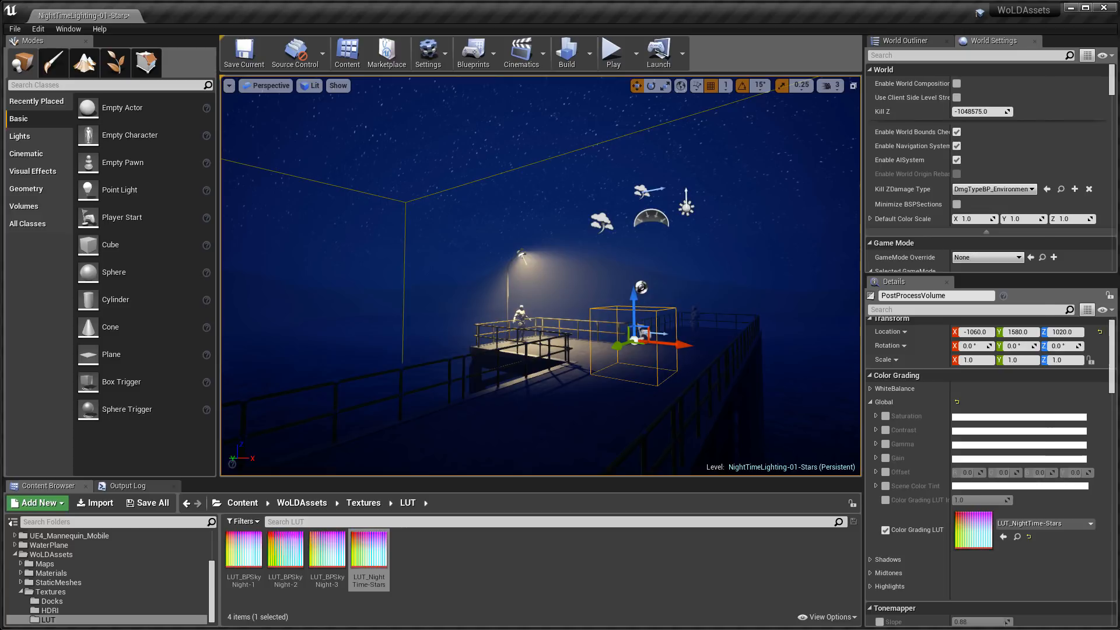
{"action": "key", "text": "alt+Tab"}
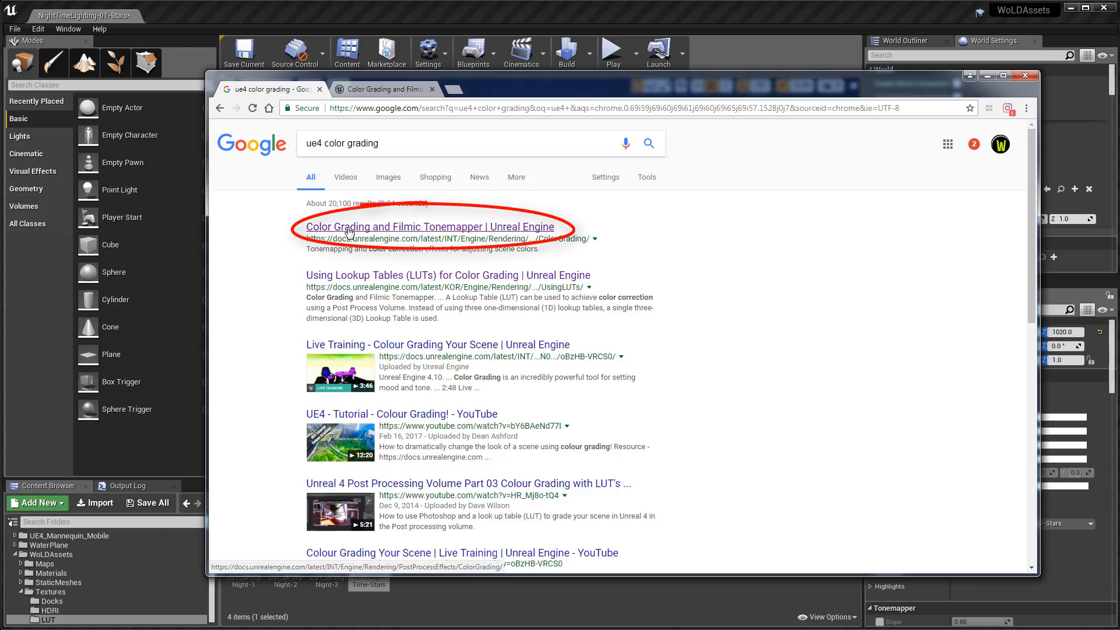
Read the Workflow for Good Color Correction notes in the Unreal color grading documentation and switch back to Unreal Editor.
{"action": "left_click", "coordinate": [400, 92]}
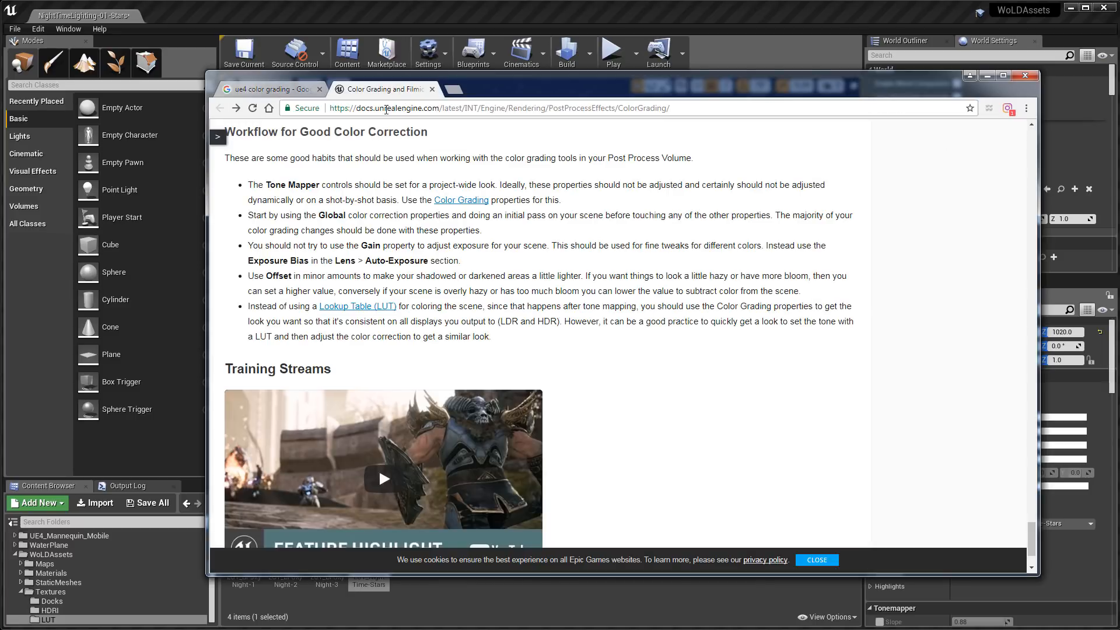
{"action": "mouse_move", "coordinate": [1031, 531]}
{"action": "left_mouse_down"}
{"action": "mouse_move", "coordinate": [1024, 228]}
{"action": "mouse_move", "coordinate": [1030, 546]}
{"action": "mouse_move", "coordinate": [1027, 535]}
{"action": "left_mouse_up"}
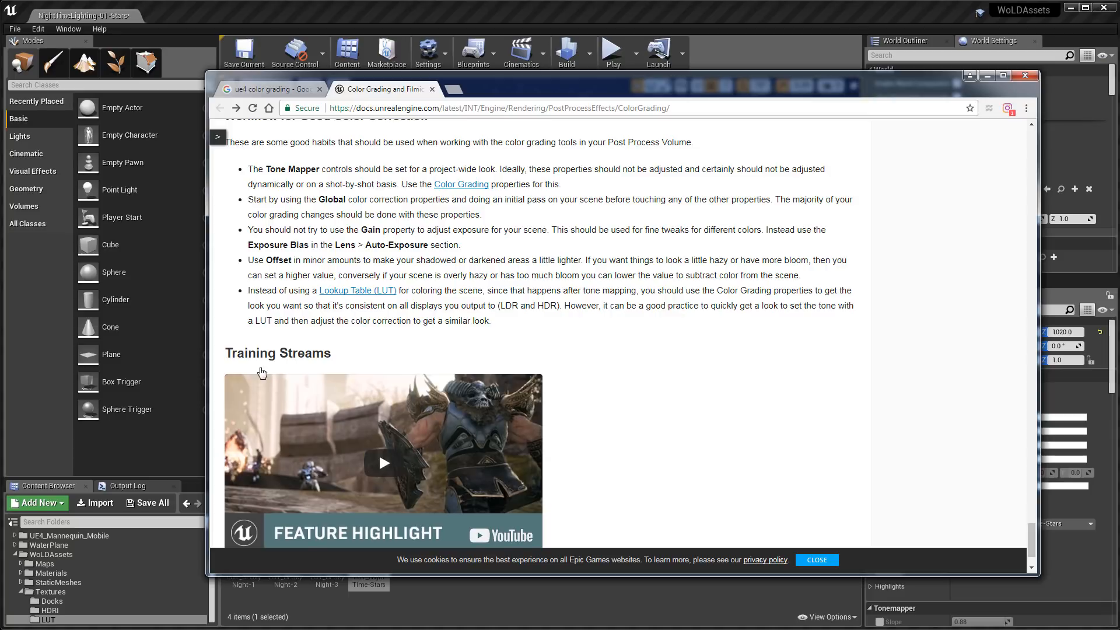
{"action": "left_click_drag", "start_coordinate": [221, 280], "coordinate": [287, 331]}
{"action": "key", "text": "alt+Tab"}
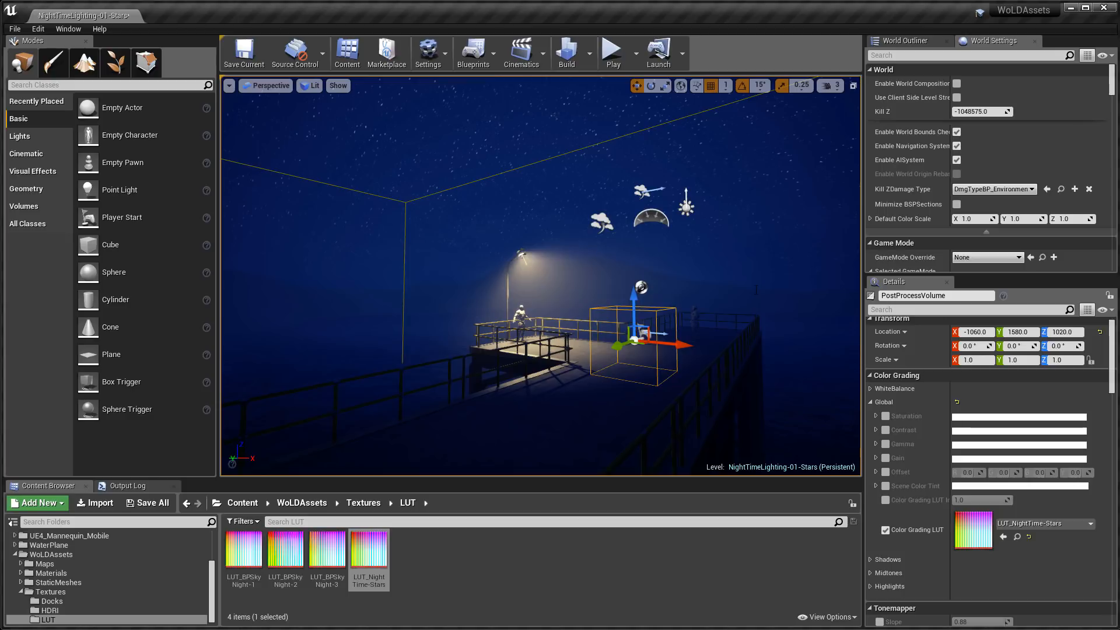
Turn off the Color Grading LUT override on the PostProcessVolume.
{"action": "right_click_drag", "start_coordinate": [754, 286], "coordinate": [659, 236]}
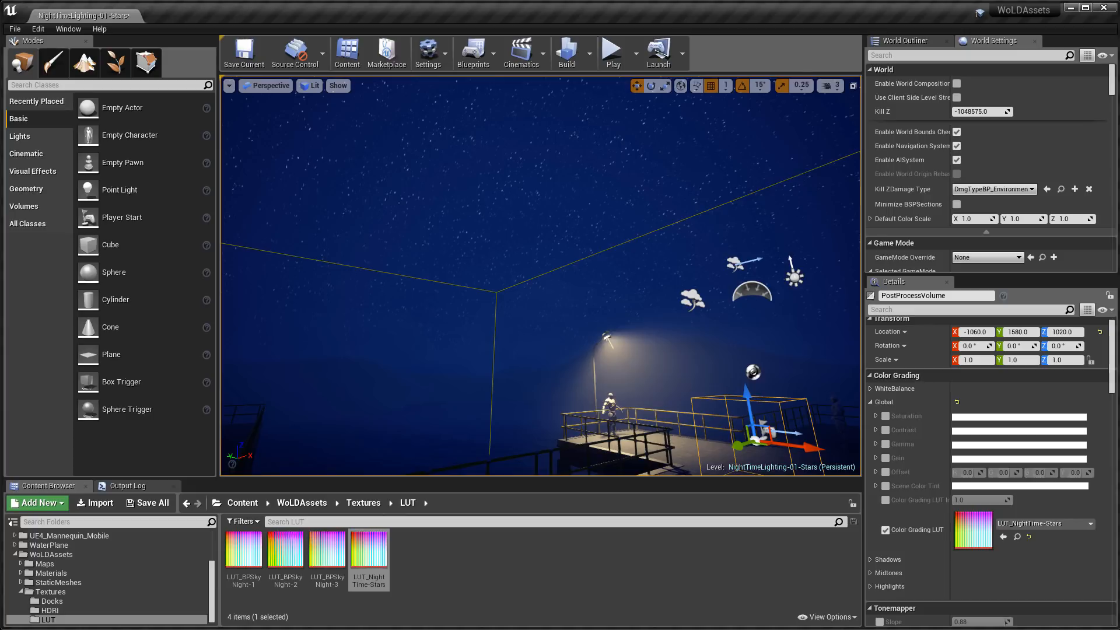
{"action": "left_click", "coordinate": [885, 529]}
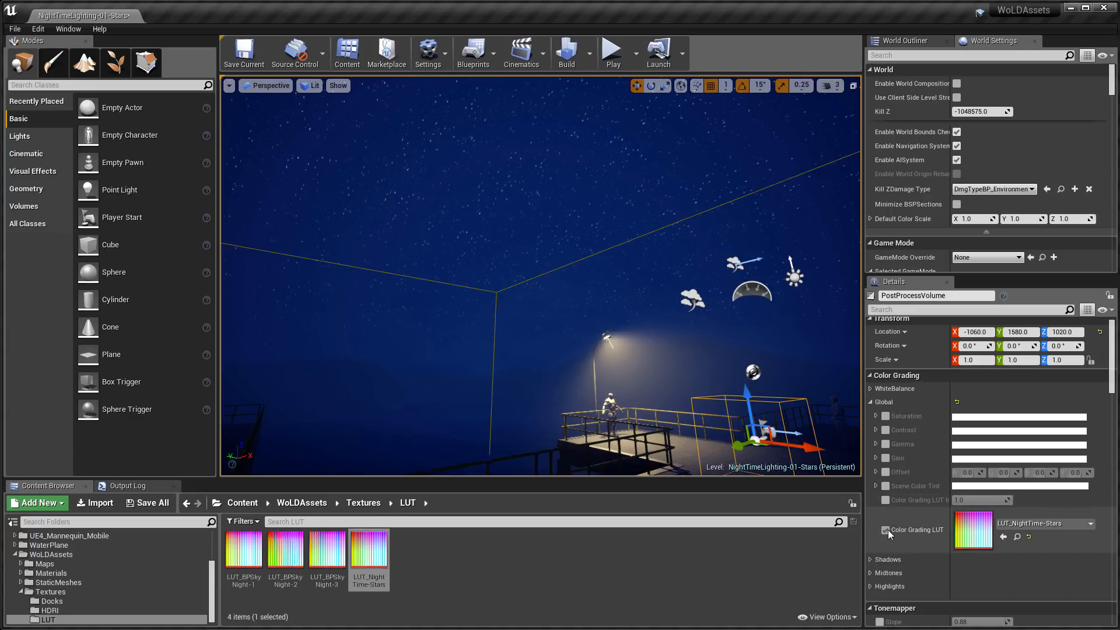
{"action": "left_click", "coordinate": [885, 531]}
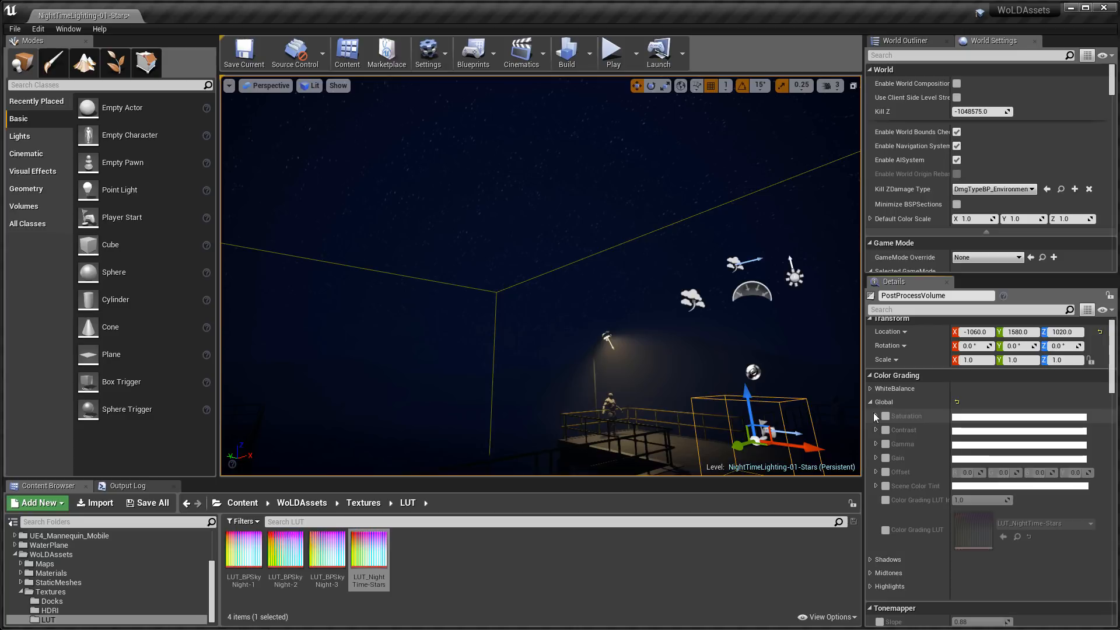
Enable the Saturation, Contrast, Gamma, Gain and Offset overrides in the PostProcessVolume's Global color grading.
{"action": "scroll", "coordinate": [883, 401], "scroll_direction": "down", "scroll_amount": 1}
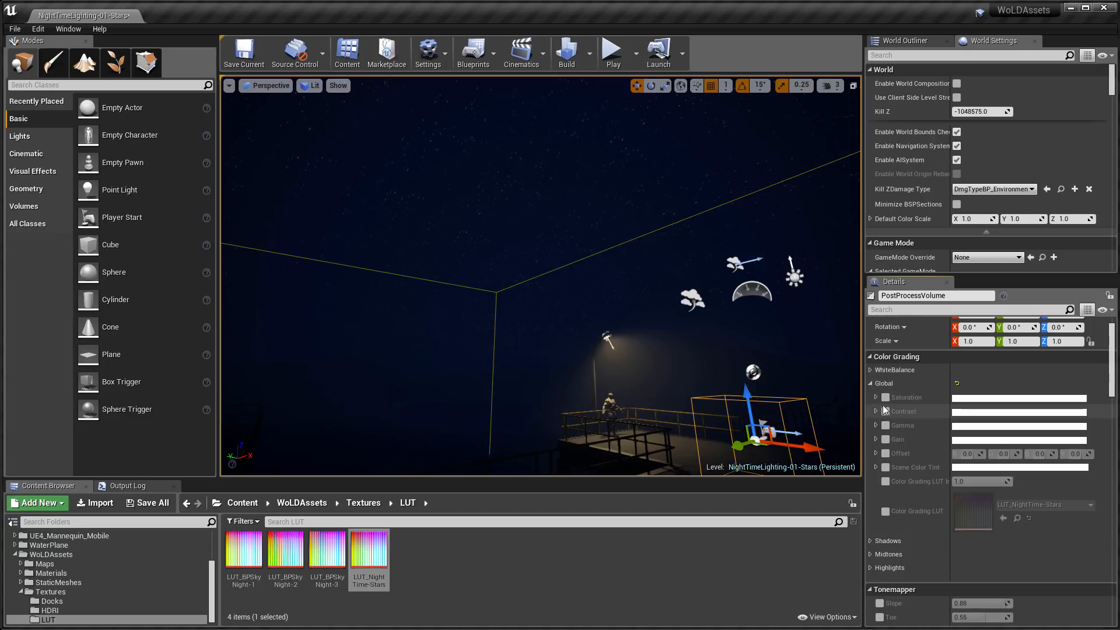
{"action": "left_click", "coordinate": [886, 398]}
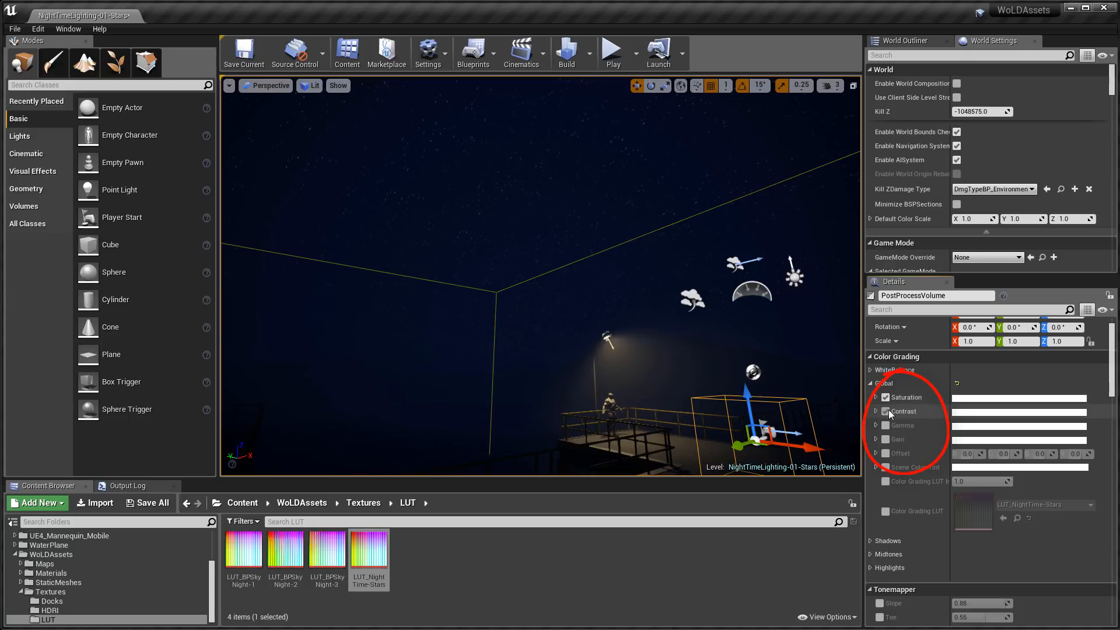
{"action": "left_click", "coordinate": [887, 411]}
{"action": "left_click", "coordinate": [886, 425]}
{"action": "left_click", "coordinate": [885, 439]}
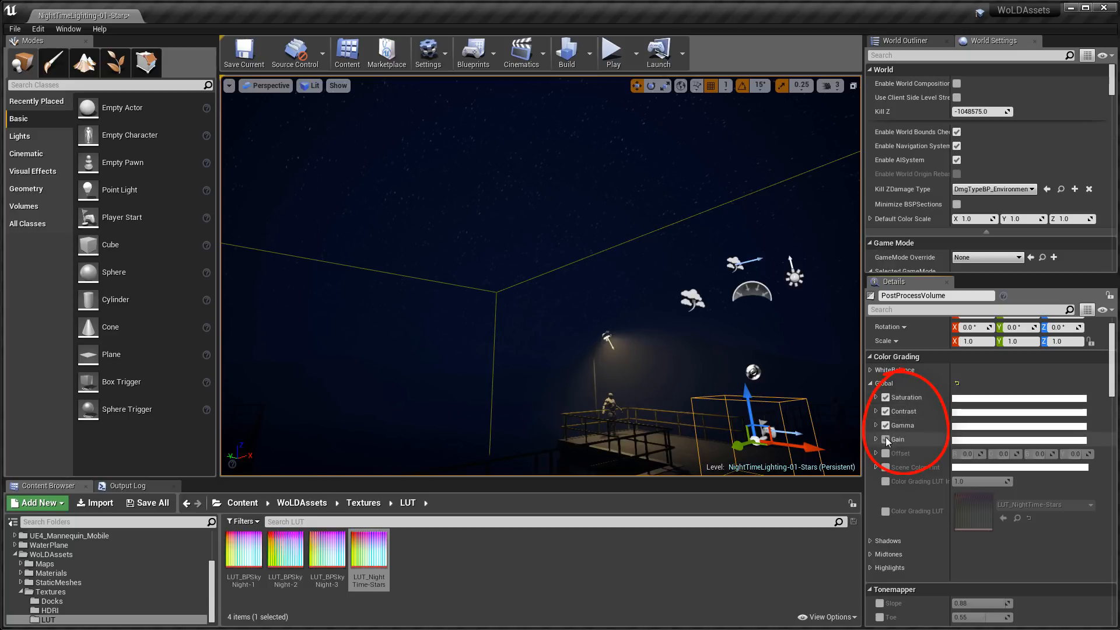
{"action": "left_click", "coordinate": [885, 453]}
Expand the color wheel controls of the global Saturation, Contrast, Gamma, Gain and Offset settings.
{"action": "left_click", "coordinate": [875, 397]}
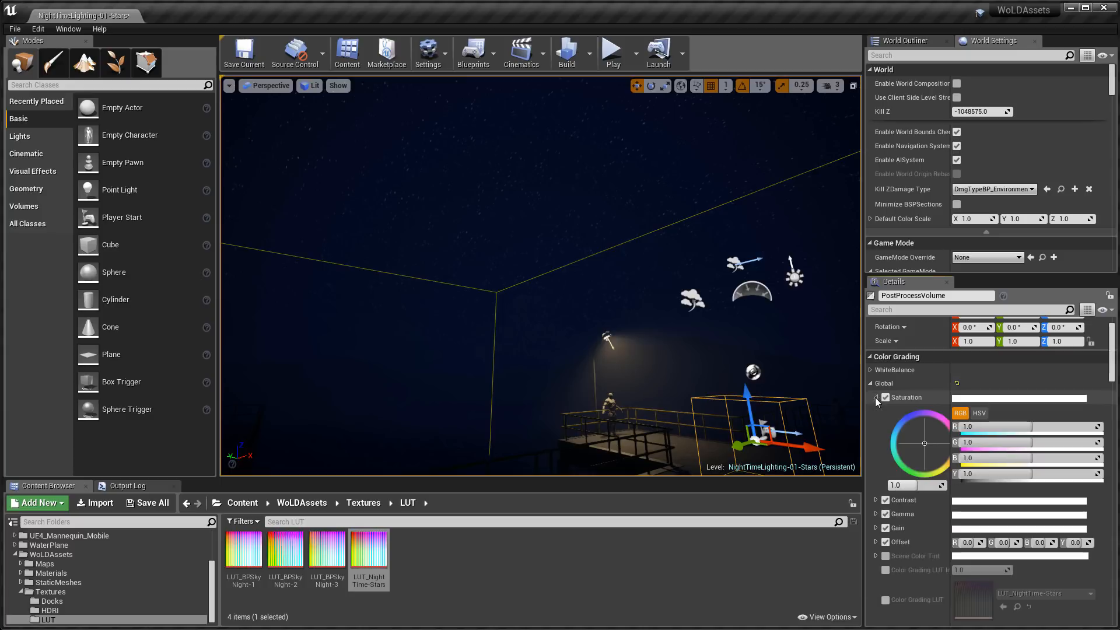
{"action": "left_click", "coordinate": [876, 499]}
{"action": "scroll", "coordinate": [878, 502], "scroll_direction": "down", "scroll_amount": 4}
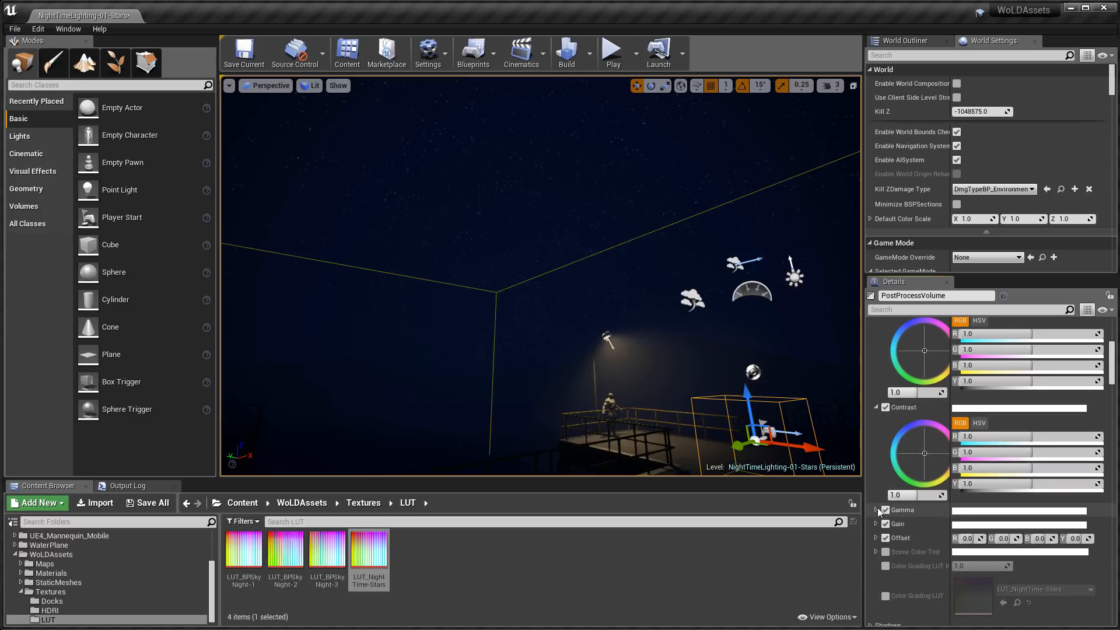
{"action": "left_click", "coordinate": [877, 509]}
{"action": "scroll", "coordinate": [878, 520], "scroll_direction": "down", "scroll_amount": 4}
{"action": "left_click", "coordinate": [876, 520]}
{"action": "scroll", "coordinate": [875, 521], "scroll_direction": "down", "scroll_amount": 3}
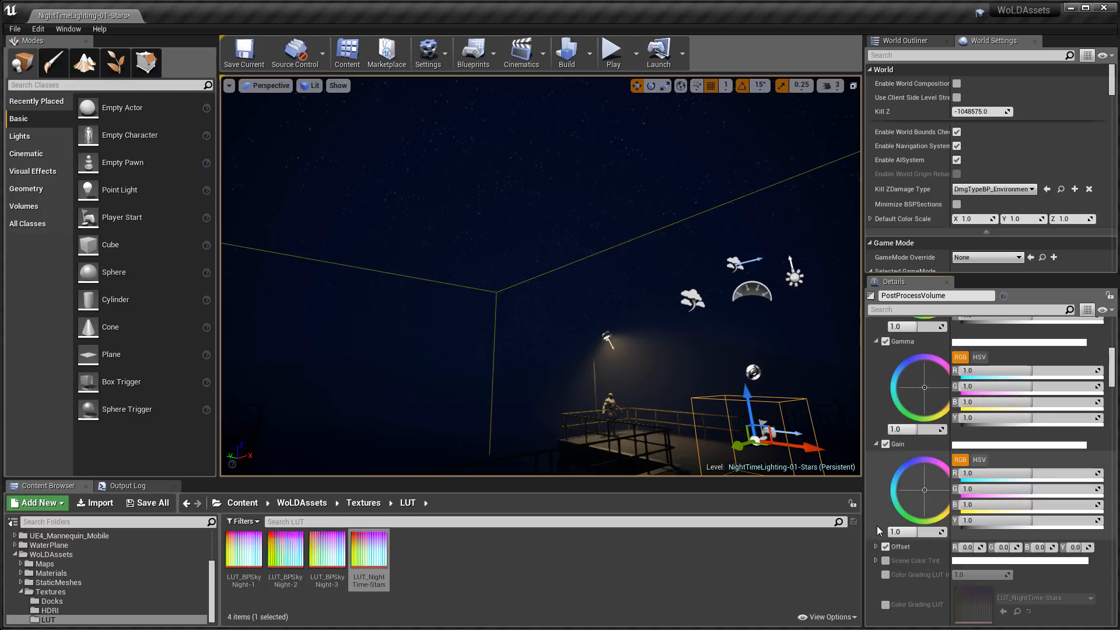
{"action": "left_click", "coordinate": [876, 547]}
Set the global Saturation to 1.2 overall and its blue channel to 1.1.
{"action": "scroll", "coordinate": [879, 544], "scroll_direction": "up", "scroll_amount": 8}
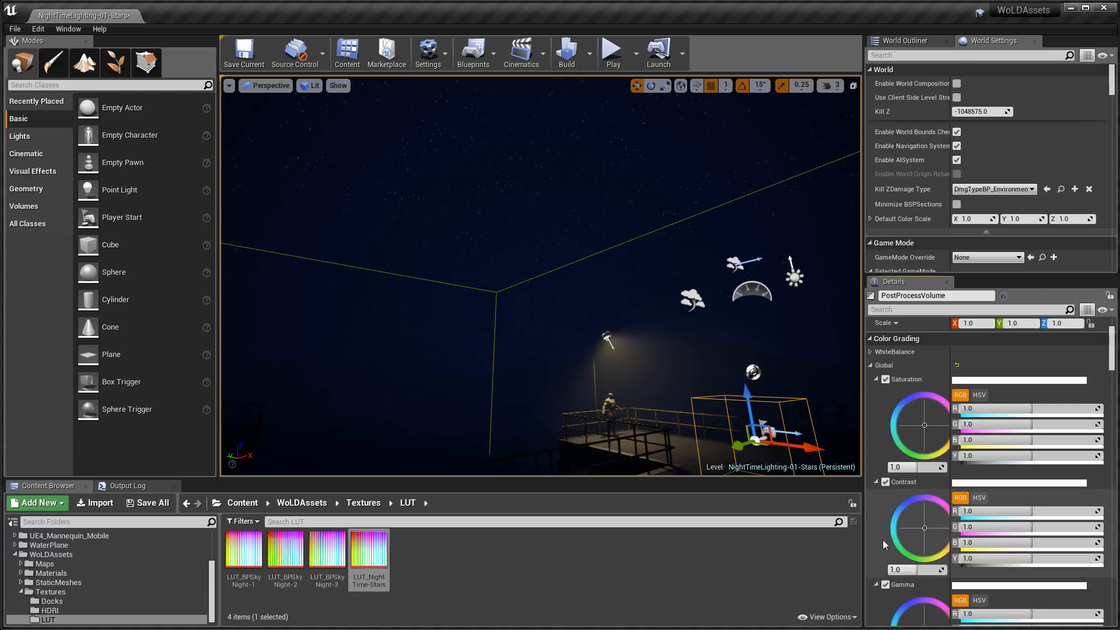
{"action": "left_click", "coordinate": [915, 466]}
{"action": "type", "text": "1.2"}
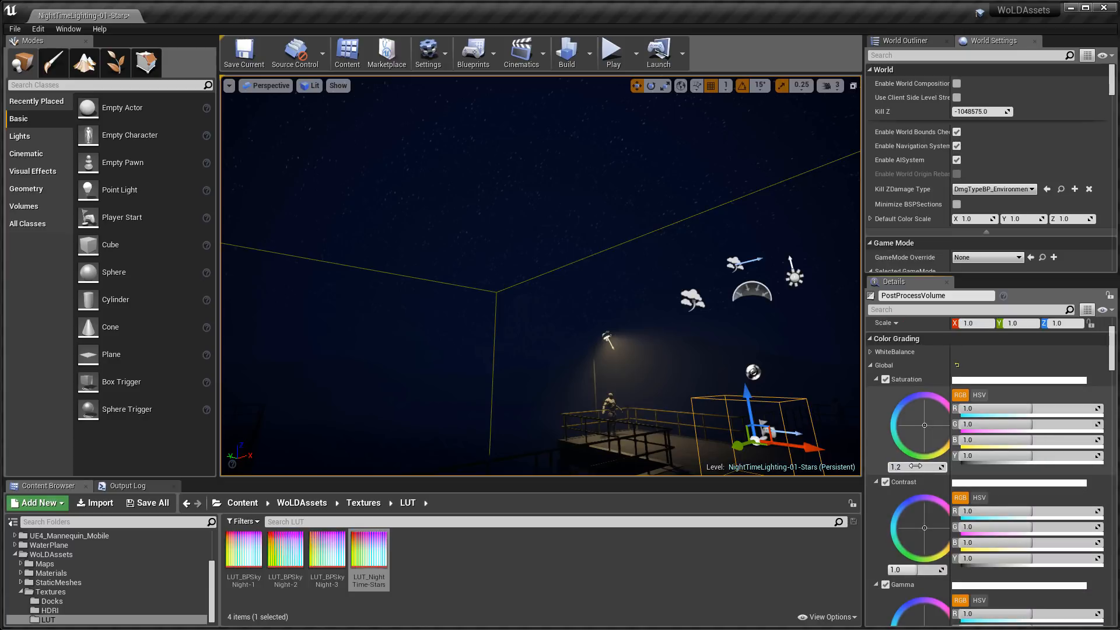
{"action": "left_click", "coordinate": [1038, 440]}
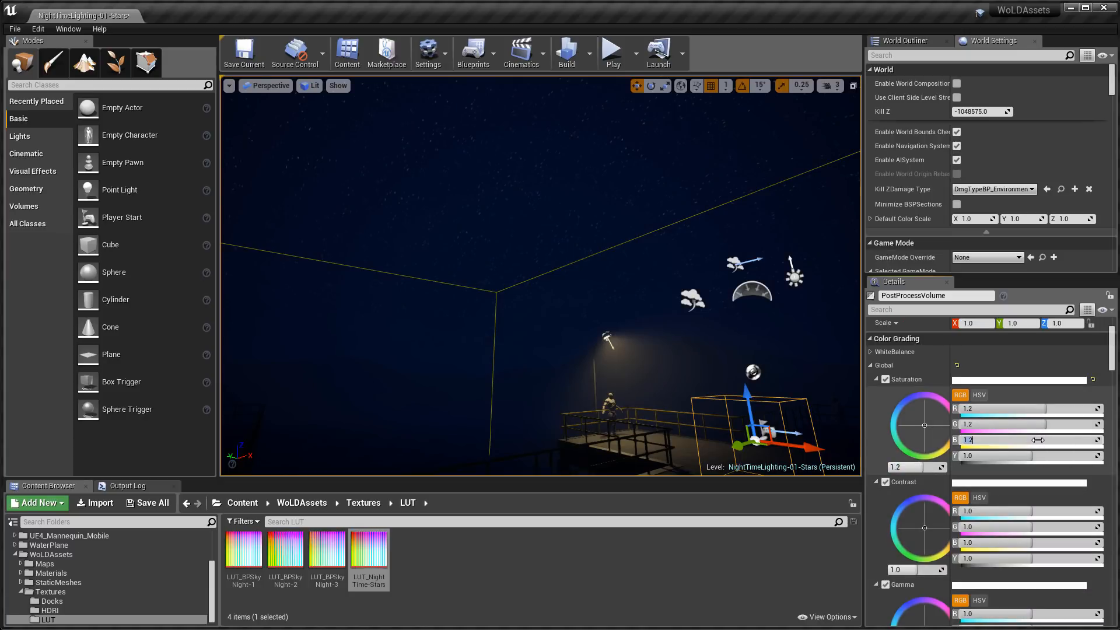
{"action": "type", "text": "1.1"}
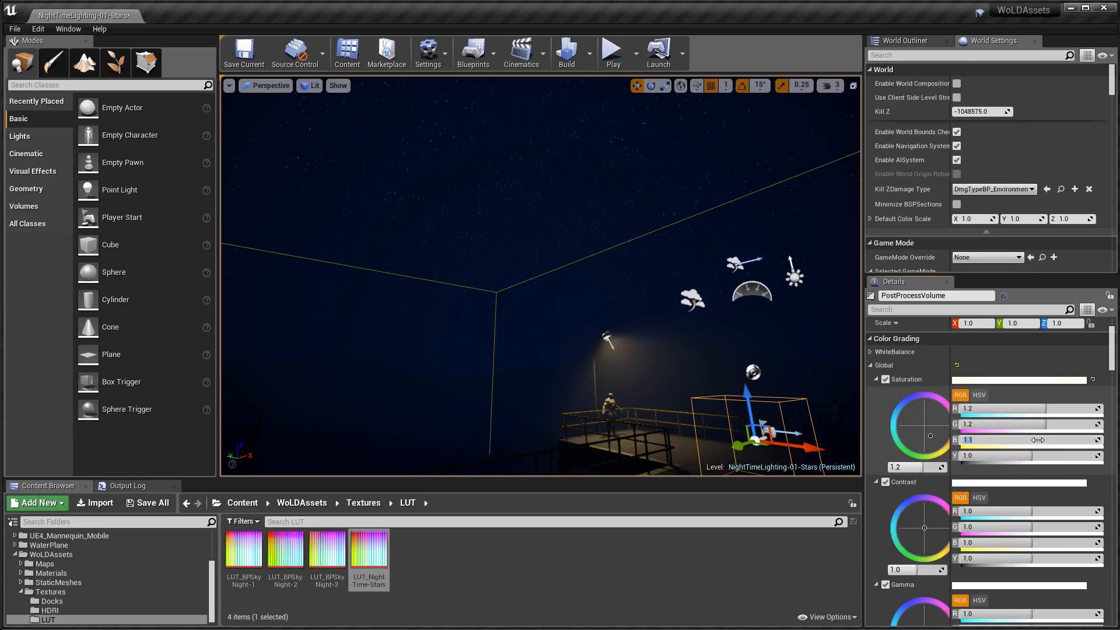
Set the global Contrast to 1.1 overall.
{"action": "left_click", "coordinate": [914, 573]}
{"action": "type", "text": "1.1"}
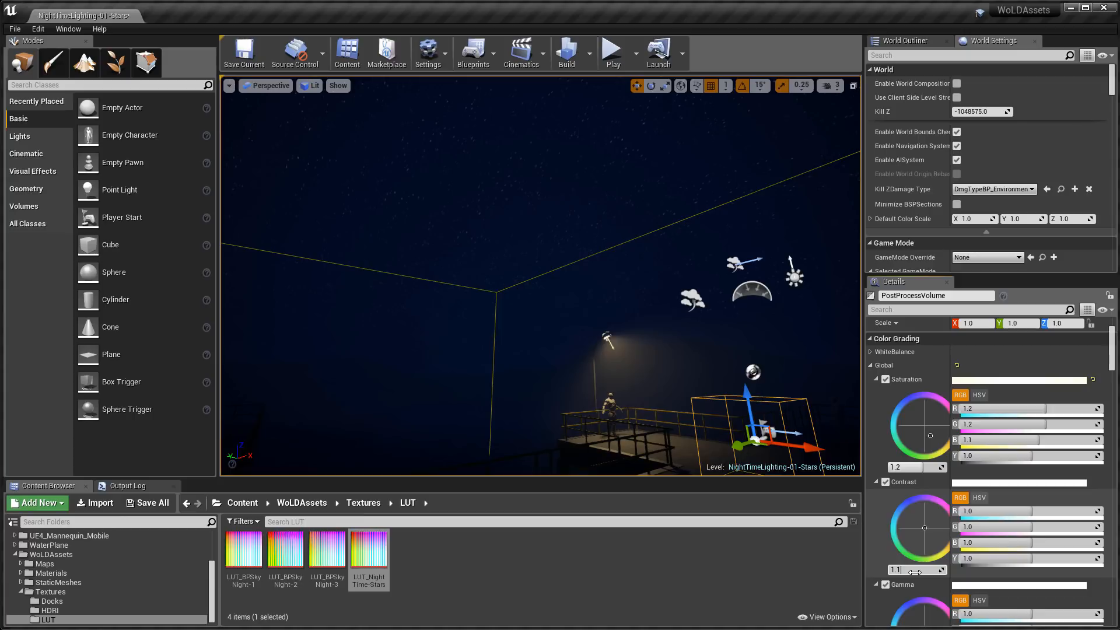
{"action": "key", "text": "Return"}
{"action": "right_click_drag", "start_coordinate": [540, 275], "coordinate": [571, 294]}
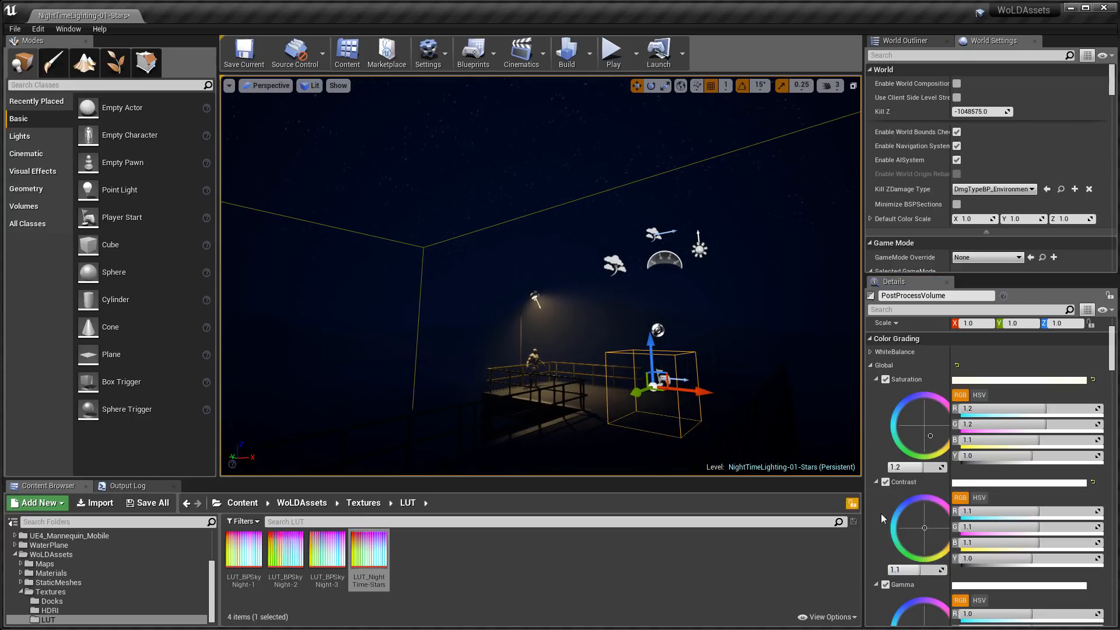
Set the global Gamma to 1.2 overall, with its red and green channels at 1.16 for a bluish tint.
{"action": "scroll", "coordinate": [908, 520], "scroll_direction": "down", "scroll_amount": 6}
{"action": "left_click", "coordinate": [914, 466]}
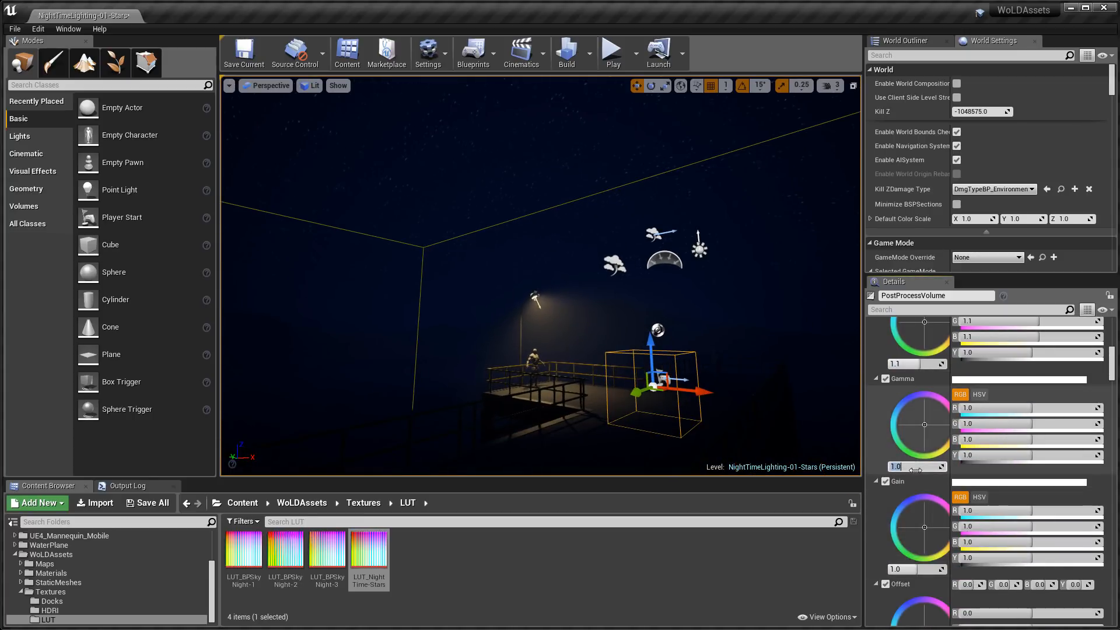
{"action": "type", "text": "1.2"}
{"action": "key", "text": "Return"}
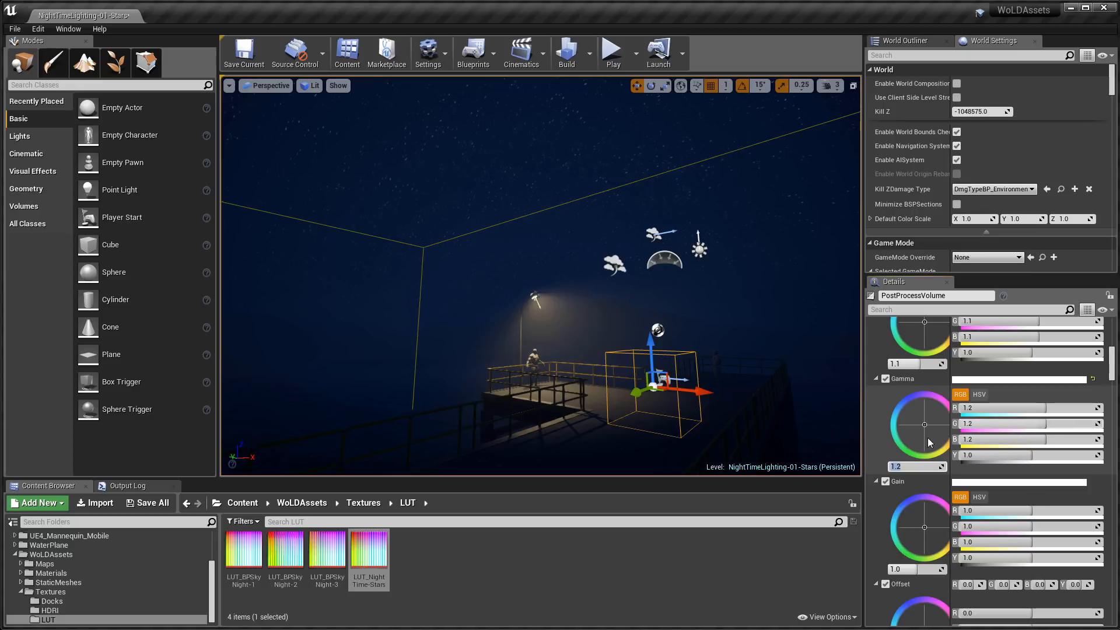
{"action": "left_click_drag", "start_coordinate": [924, 423], "coordinate": [919, 418]}
{"action": "left_click", "coordinate": [1038, 408]}
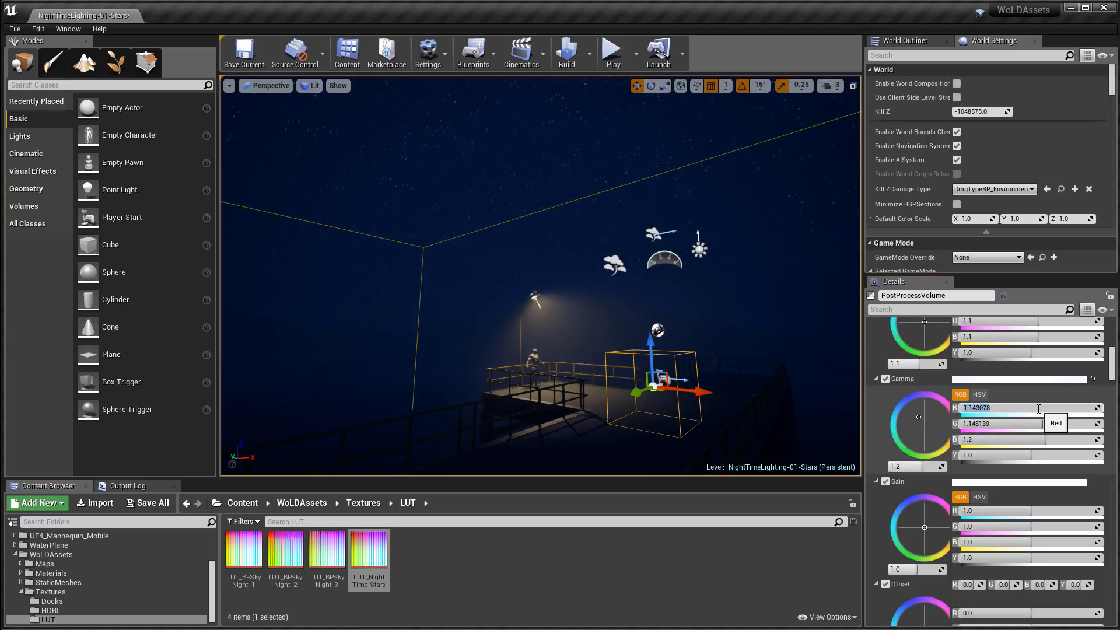
{"action": "type", "text": "1.16"}
{"action": "key", "text": "Tab"}
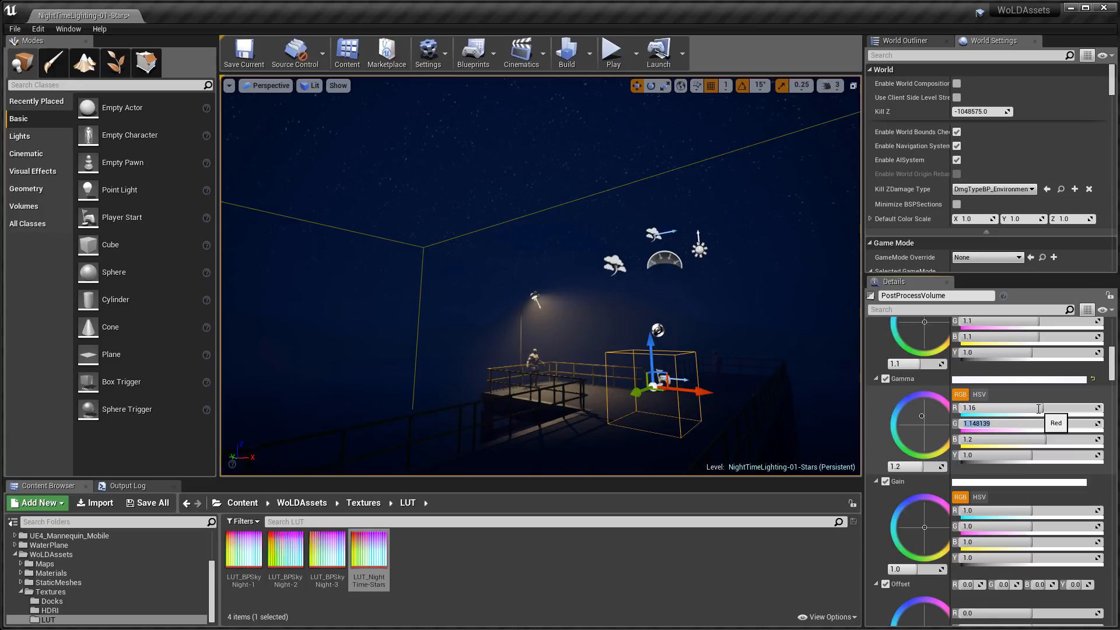
{"action": "type", "text": "1.16"}
{"action": "key", "text": "Return"}
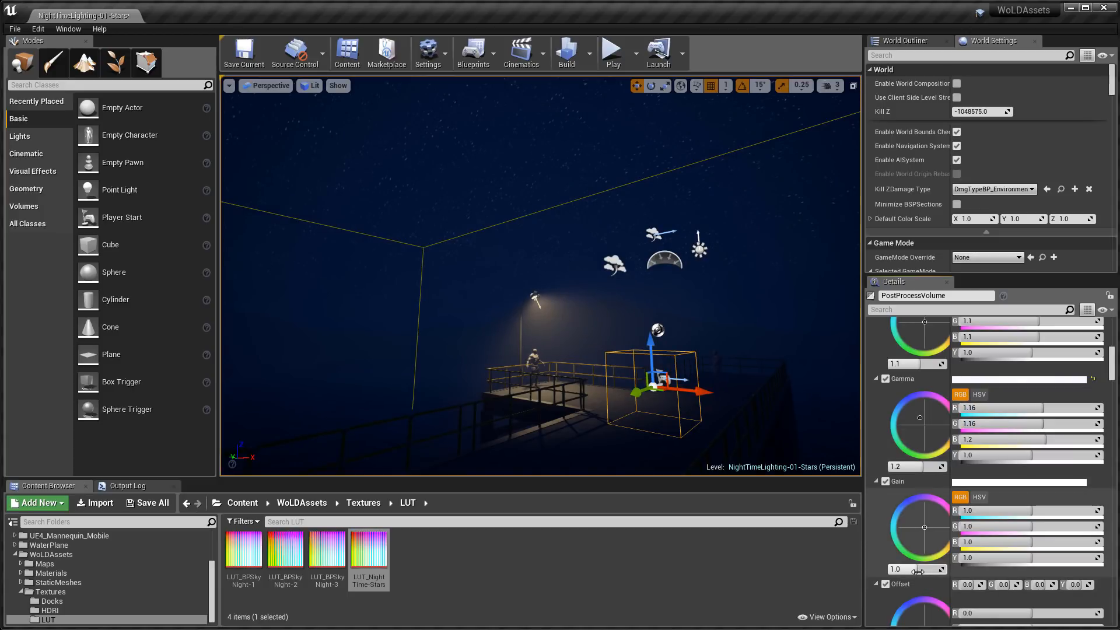
Set the global Gain to 1.9 overall, with its red and green channels at 1.67 for a bluish tint.
{"action": "left_click", "coordinate": [917, 569]}
{"action": "scroll", "coordinate": [918, 572], "scroll_direction": "down", "scroll_amount": 2}
{"action": "type", "text": "1"}
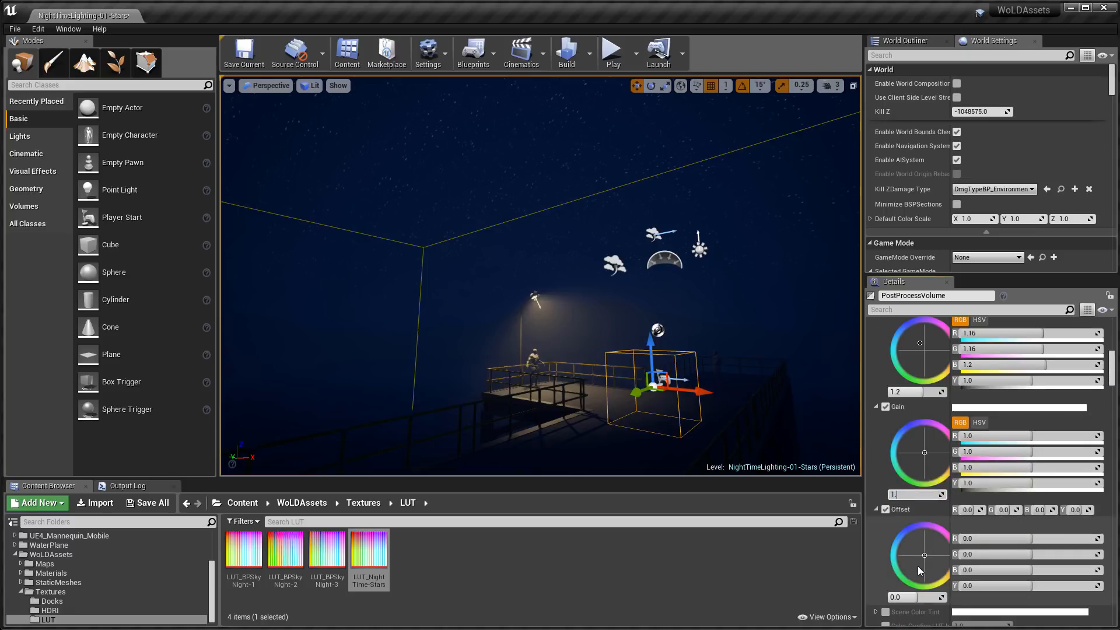
{"action": "type", "text": ".9"}
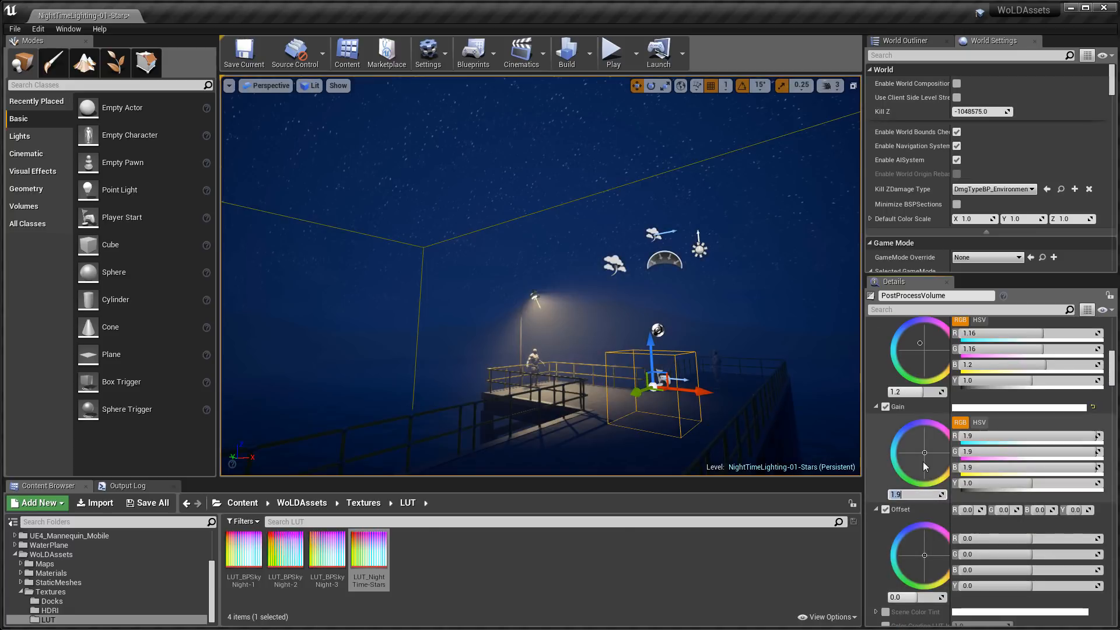
{"action": "left_click_drag", "start_coordinate": [924, 466], "coordinate": [918, 446]}
{"action": "left_click", "coordinate": [986, 436]}
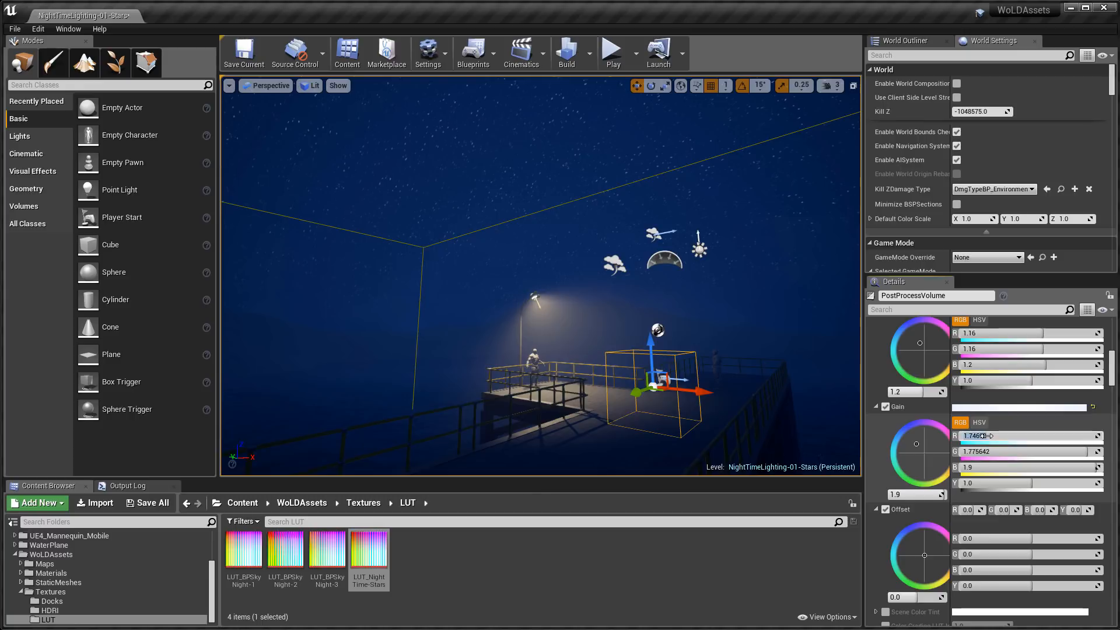
{"action": "type", "text": "1.67"}
{"action": "key", "text": "Tab"}
{"action": "type", "text": "1.67"}
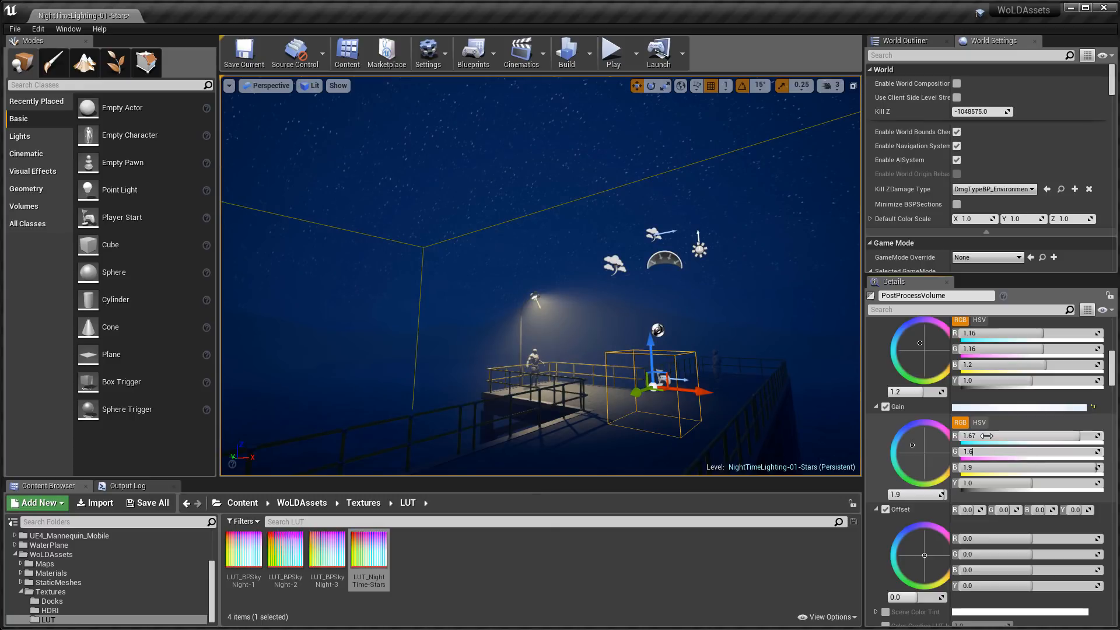
{"action": "mouse_move", "coordinate": [725, 388]}
{"action": "right_mouse_down"}
{"action": "mouse_move", "coordinate": [722, 375]}
{"action": "mouse_move", "coordinate": [733, 384]}
{"action": "right_mouse_up"}
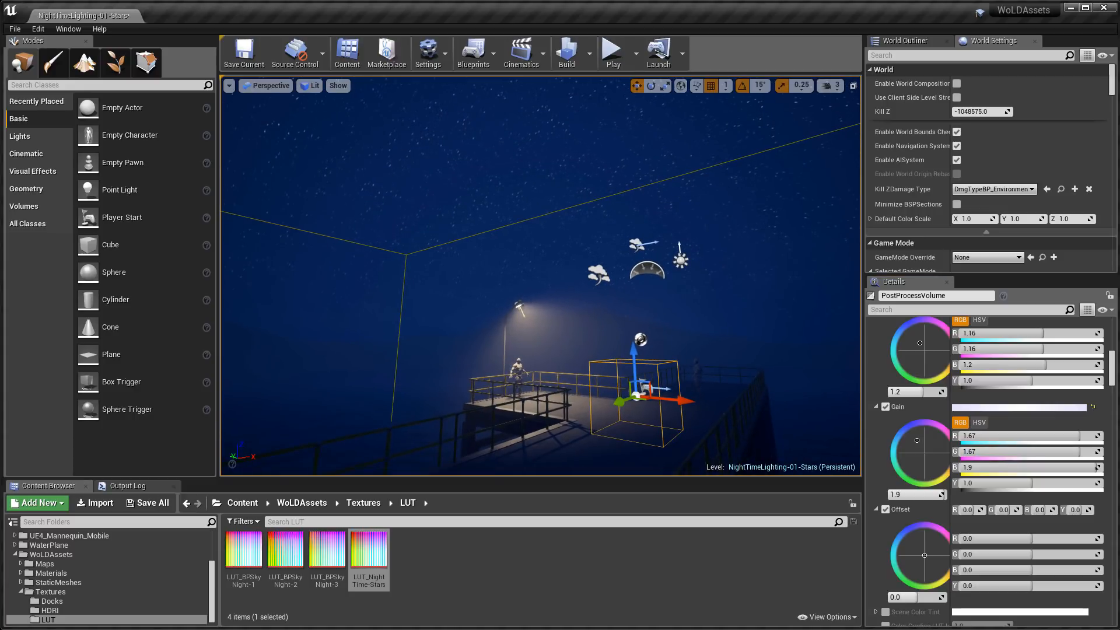
Set the global Offset to -0.01 overall to darken the shadows slightly.
{"action": "scroll", "coordinate": [891, 548], "scroll_direction": "down", "scroll_amount": 1}
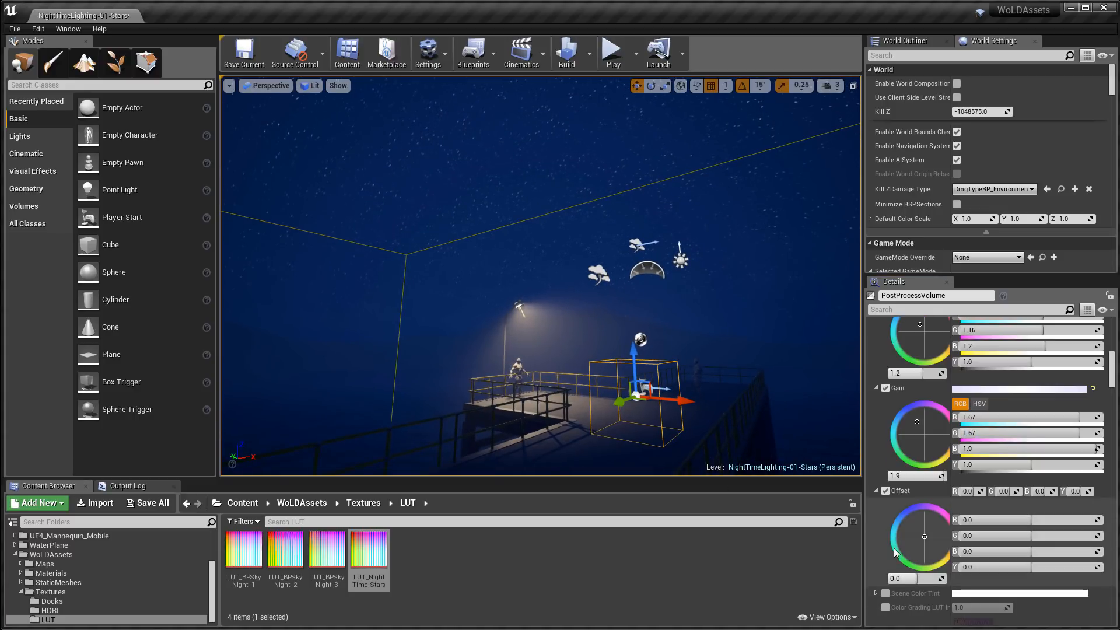
{"action": "left_click", "coordinate": [912, 581]}
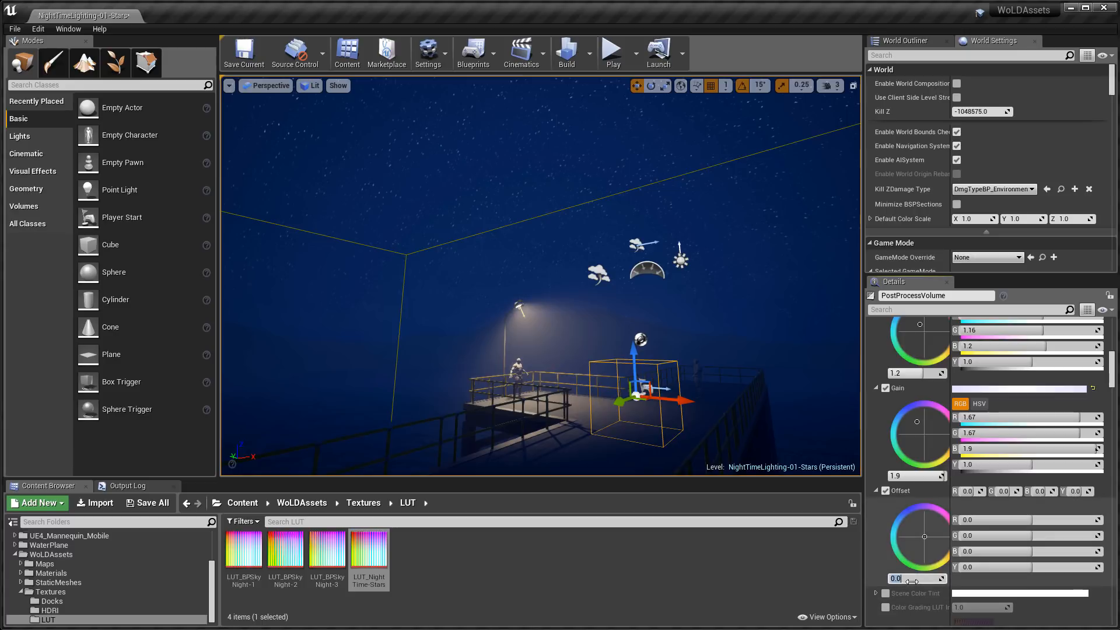
{"action": "type", "text": "-"}
{"action": "type", "text": "0.01"}
{"action": "key", "text": "Return"}
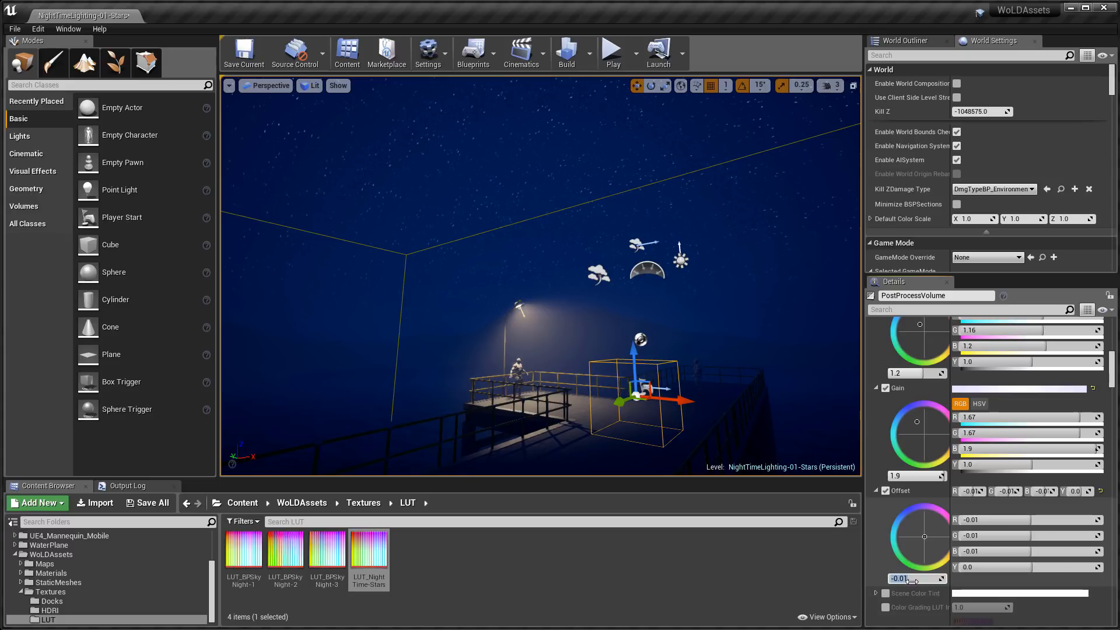
{"action": "scroll", "coordinate": [1005, 510], "scroll_direction": "up", "scroll_amount": 3}
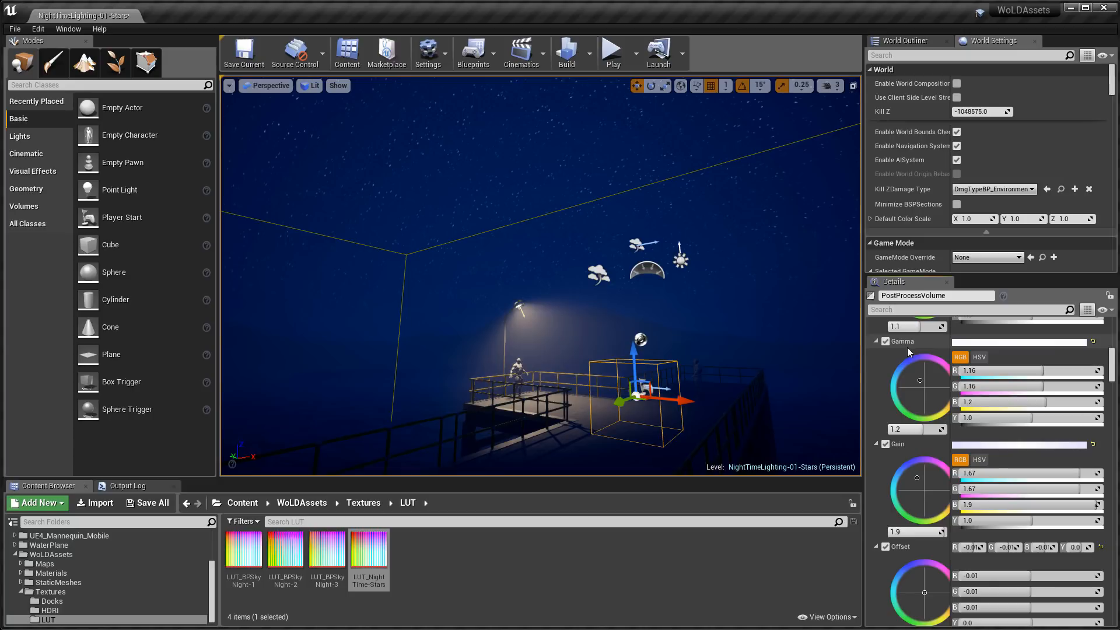
{"action": "scroll", "coordinate": [903, 451], "scroll_direction": "down", "scroll_amount": 3}
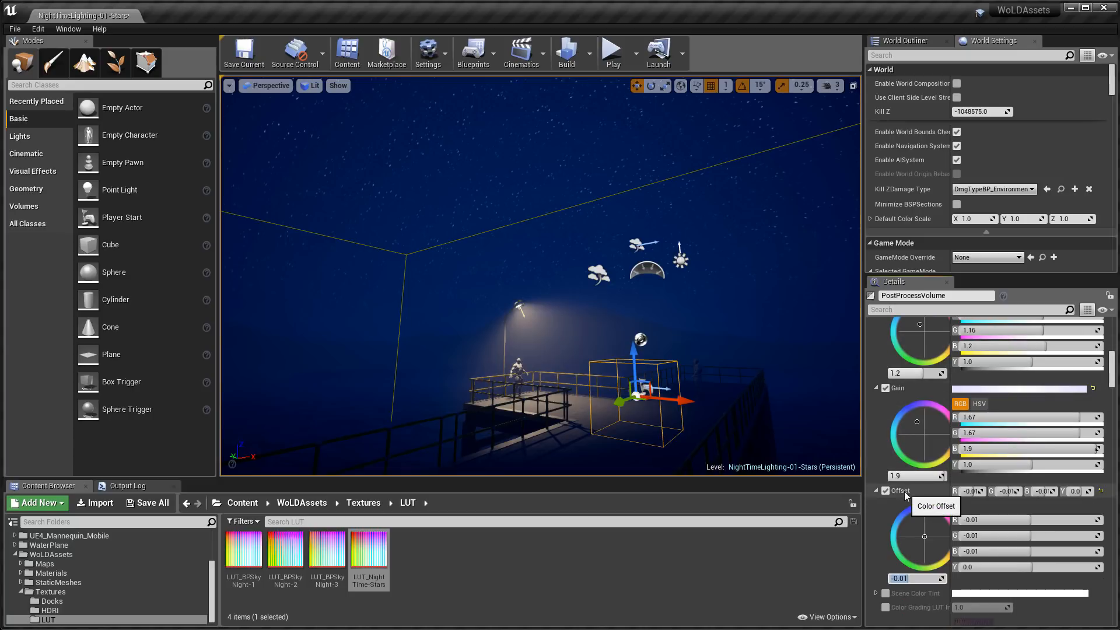
{"action": "scroll", "coordinate": [892, 385], "scroll_direction": "up", "scroll_amount": 3}
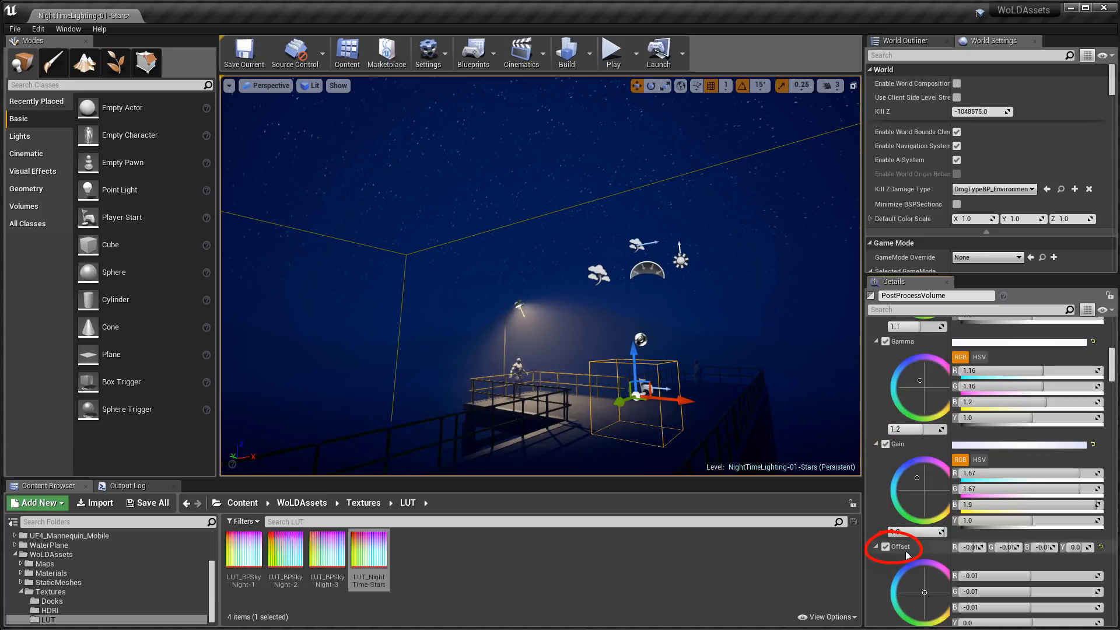
{"action": "scroll", "coordinate": [905, 551], "scroll_direction": "down", "scroll_amount": 5}
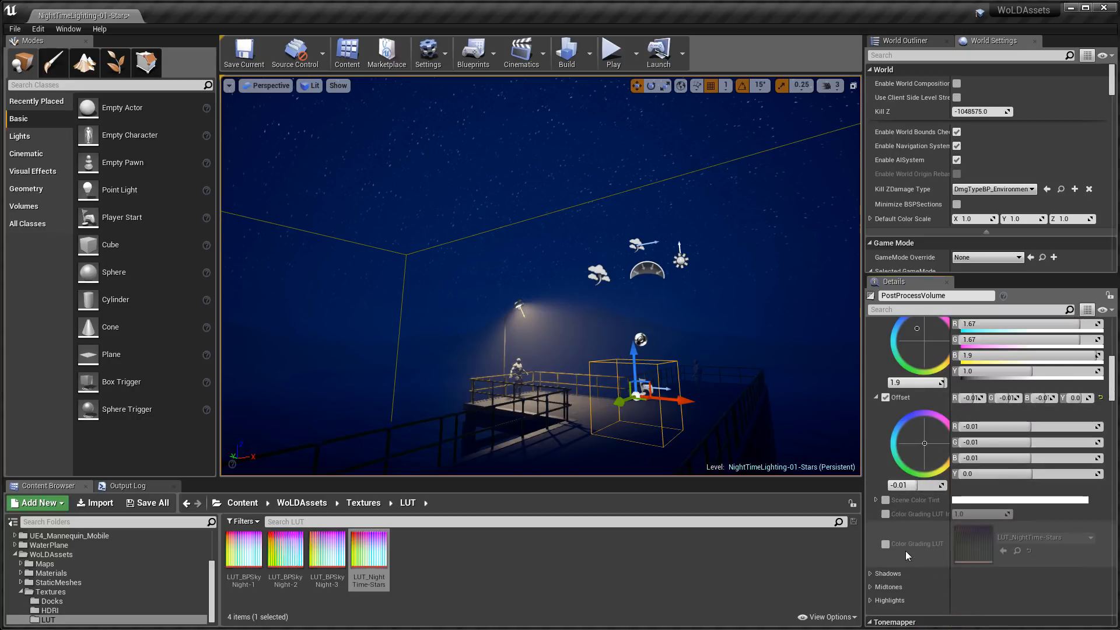
Enable the midtones Saturation override on the PostProcessVolume and set it to 1.15 overall.
{"action": "left_click", "coordinate": [870, 550]}
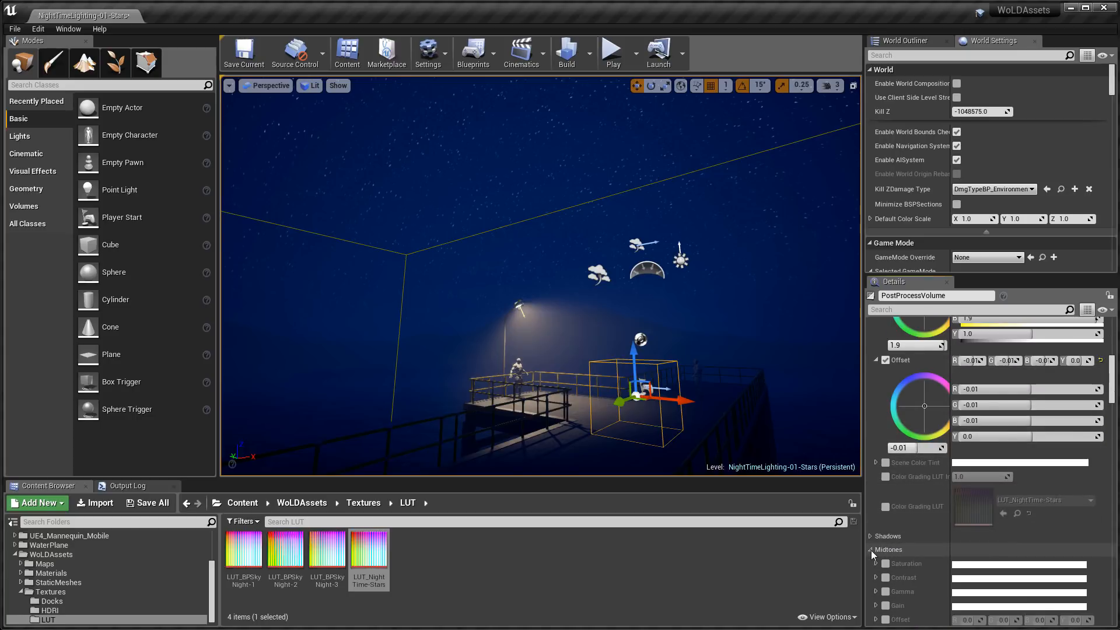
{"action": "scroll", "coordinate": [872, 550], "scroll_direction": "down", "scroll_amount": 4}
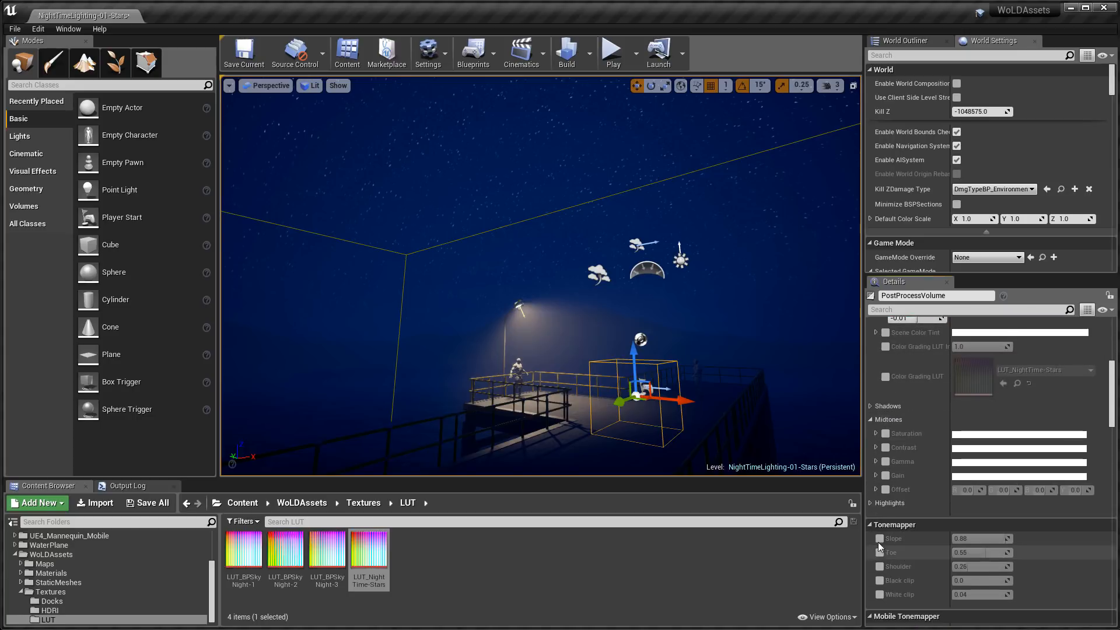
{"action": "left_click", "coordinate": [886, 434]}
{"action": "left_click", "coordinate": [876, 433]}
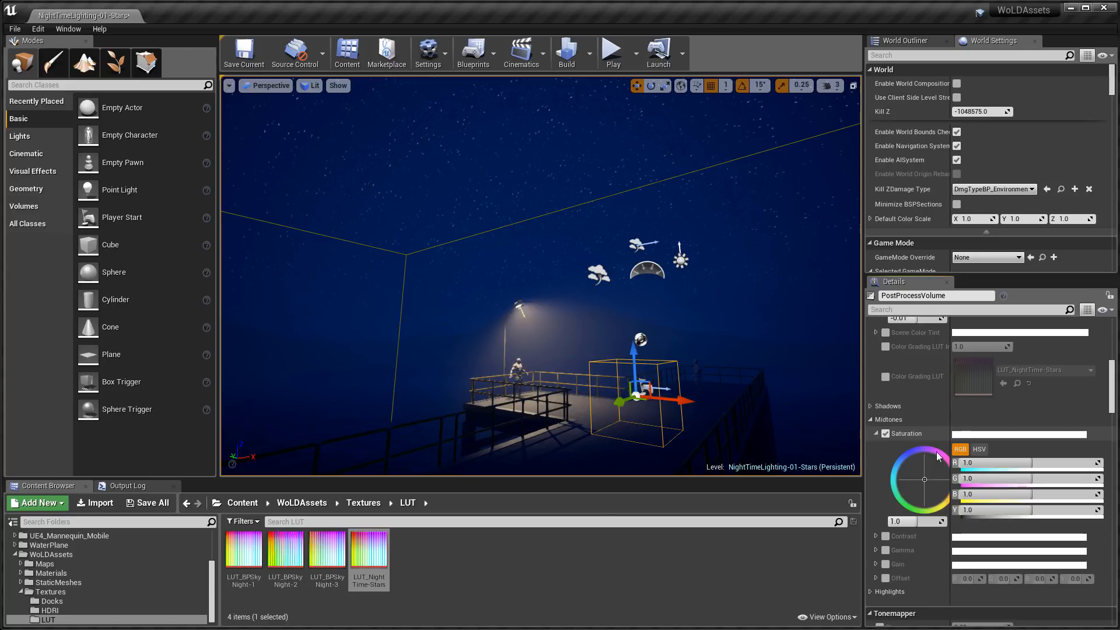
{"action": "left_click", "coordinate": [927, 518]}
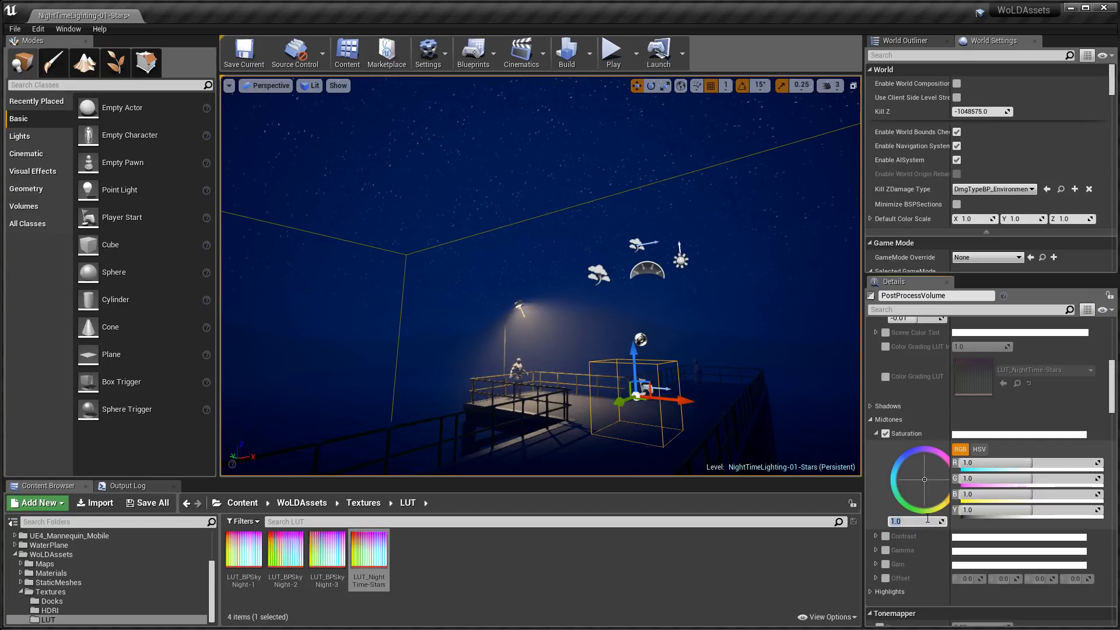
{"action": "type", "text": "1.15"}
{"action": "key", "text": "Return"}
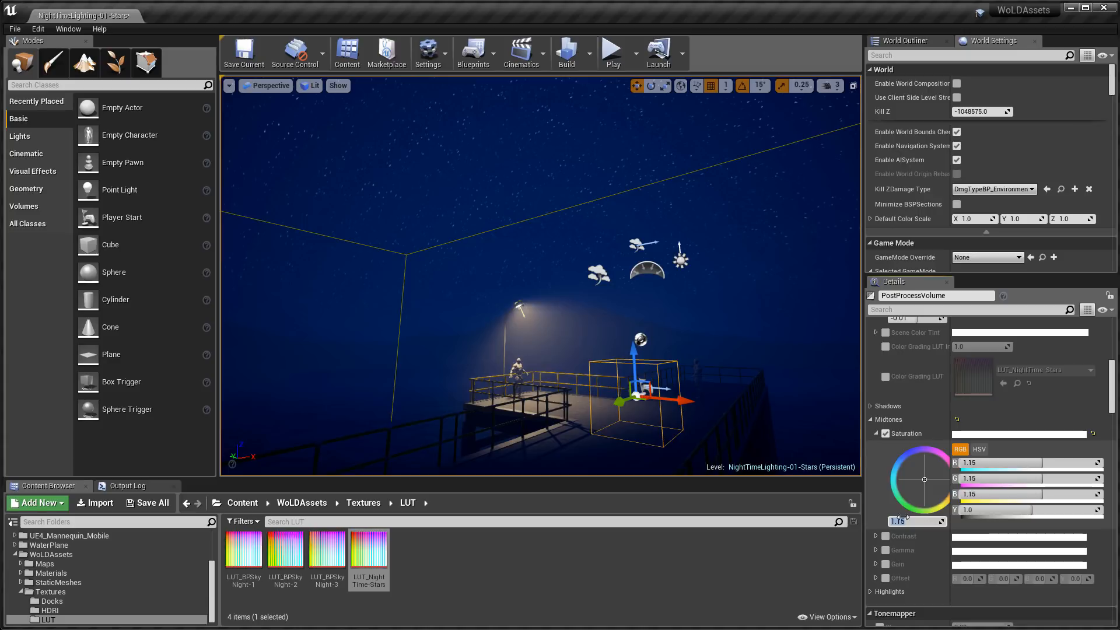
Enable the midtones Gain override and set it to 1.25 overall.
{"action": "left_click", "coordinate": [885, 563]}
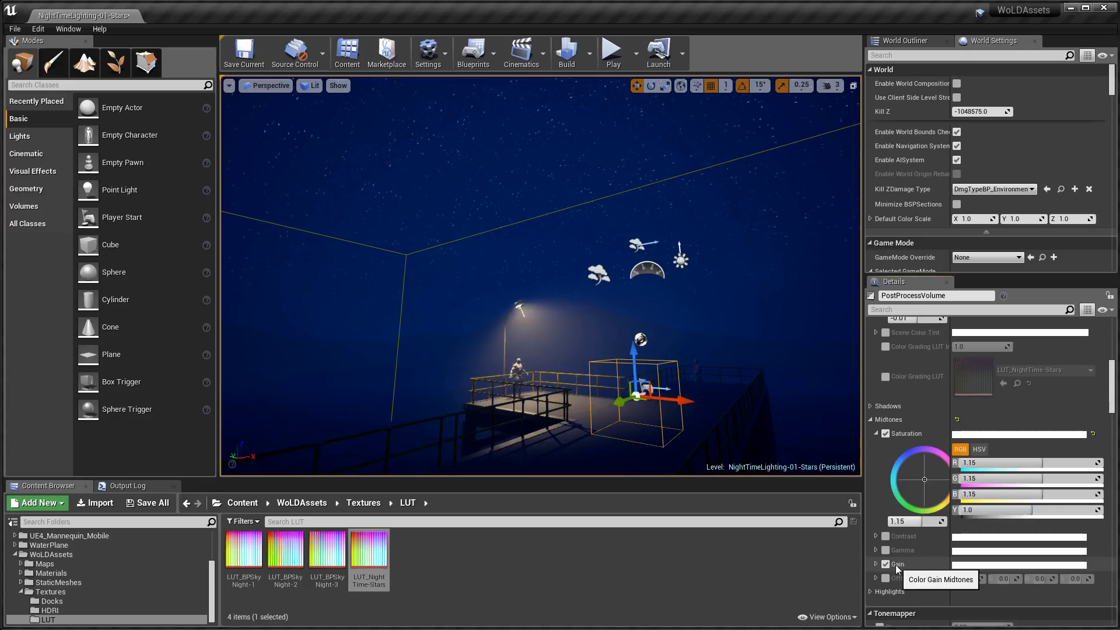
{"action": "left_click", "coordinate": [876, 563]}
{"action": "scroll", "coordinate": [888, 562], "scroll_direction": "down", "scroll_amount": 4}
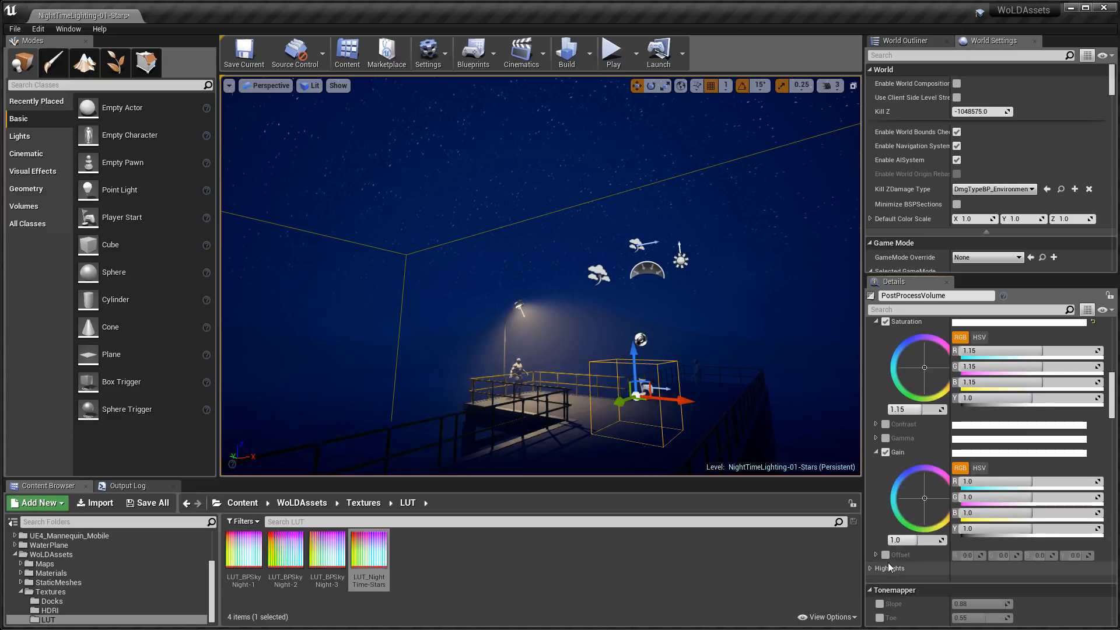
{"action": "left_click", "coordinate": [912, 540]}
{"action": "type", "text": "1.25"}
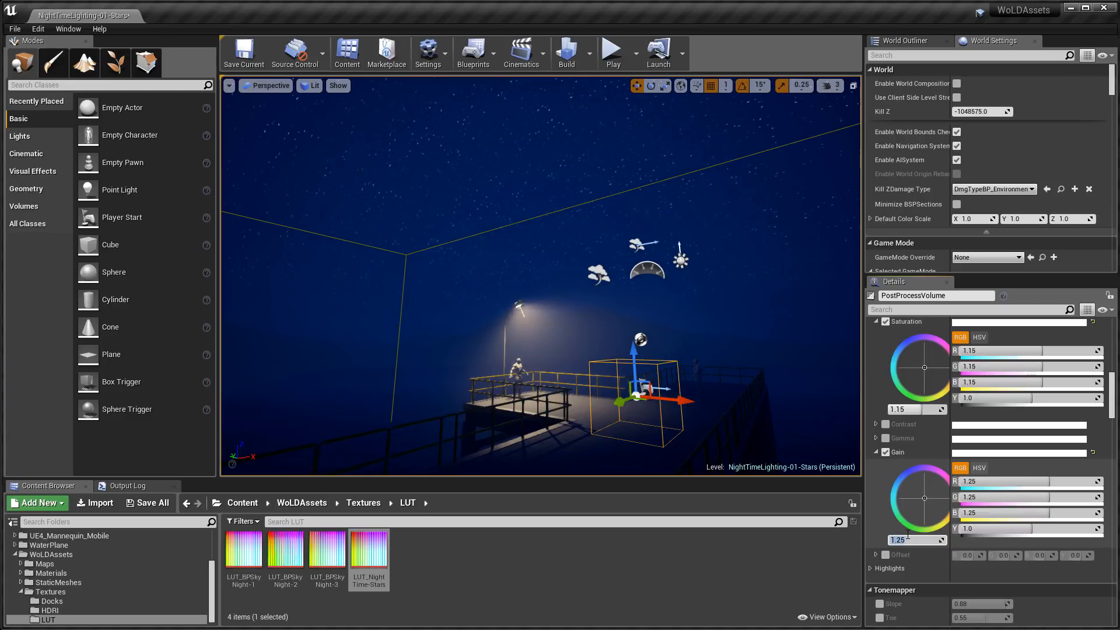
{"action": "key", "text": "Return"}
{"action": "mouse_move", "coordinate": [641, 292]}
{"action": "right_mouse_down"}
{"action": "mouse_move", "coordinate": [567, 308]}
{"action": "mouse_move", "coordinate": [650, 312]}
{"action": "right_mouse_up"}
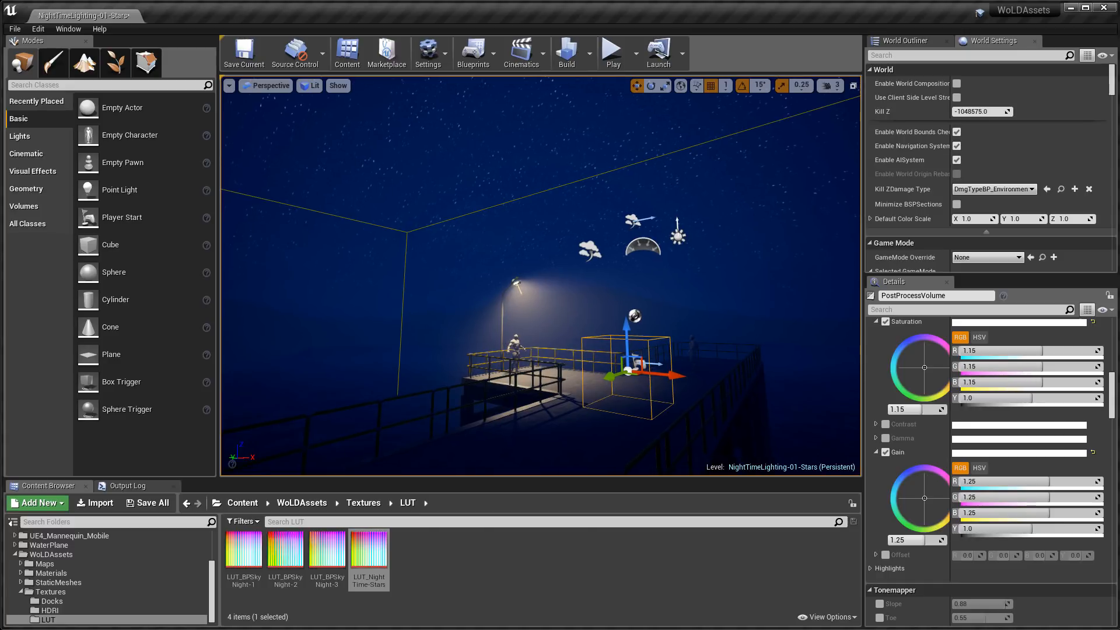